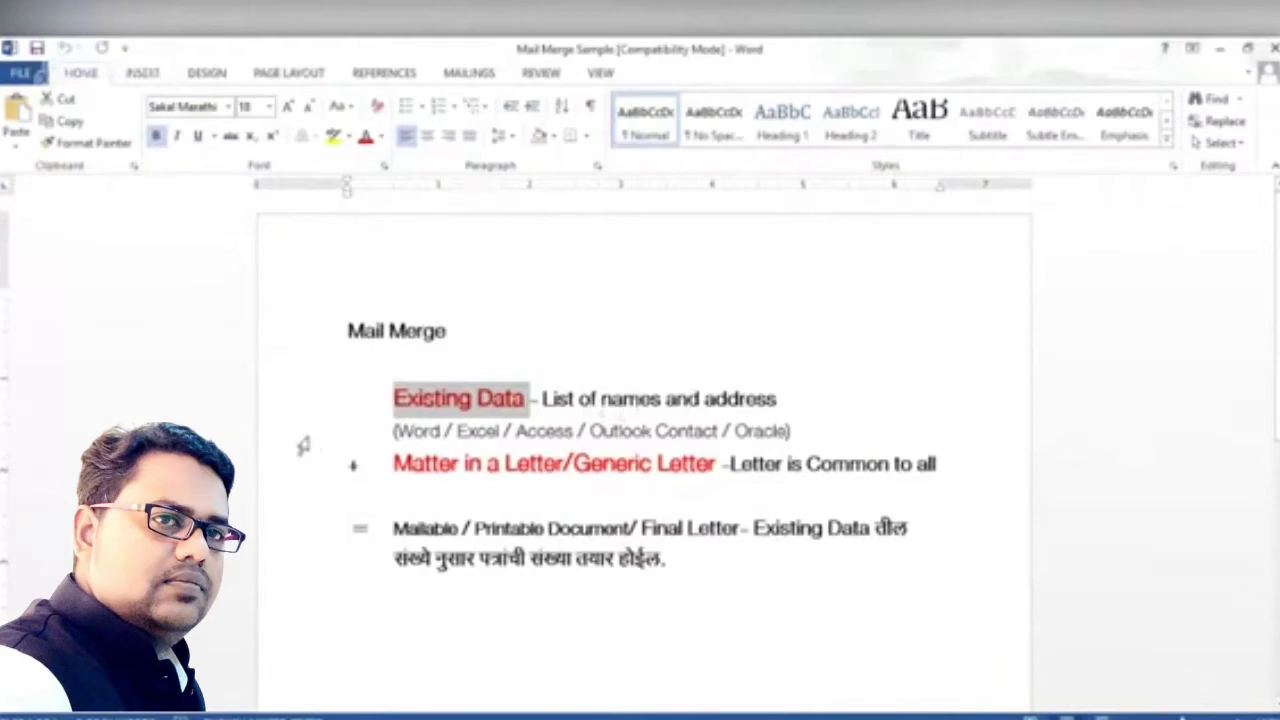
# Highlight the "(Word / Excel / Access / Outlook Contact / Oracle)" line in yellow.
pyautogui.click(303, 440)
pyautogui.click(626, 428)
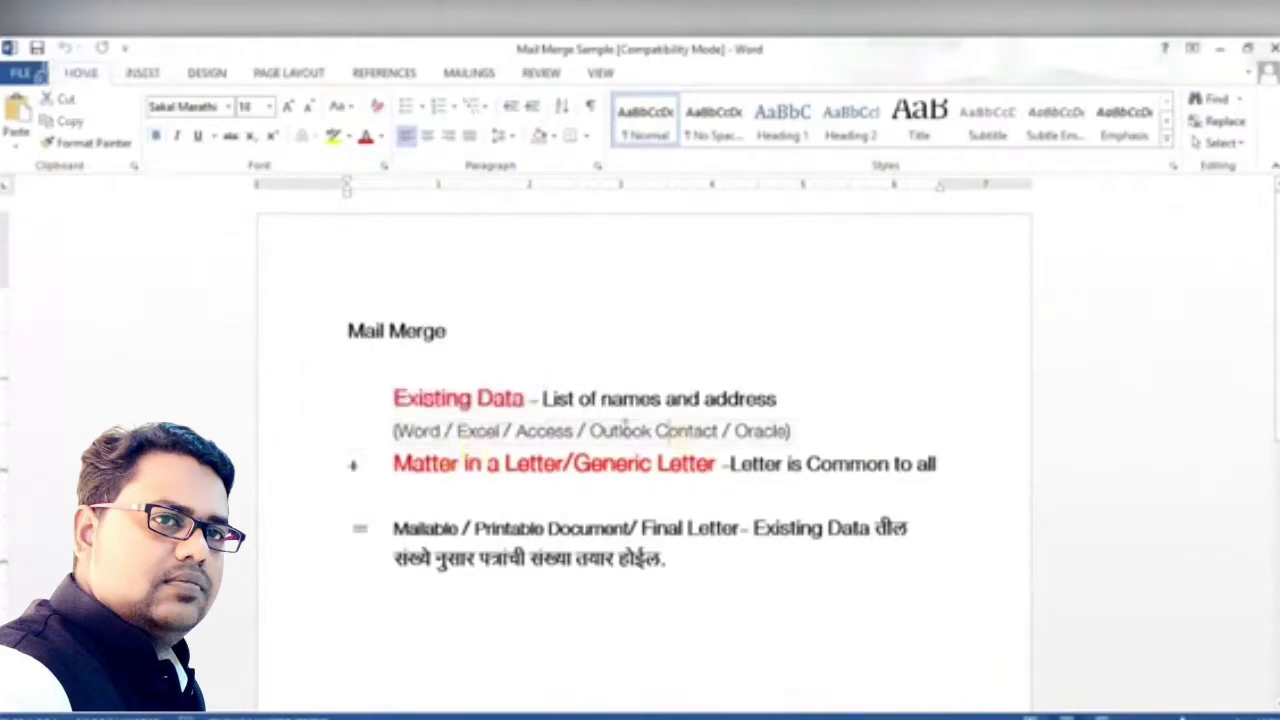
pyautogui.click(315, 441)
pyautogui.click(334, 137)
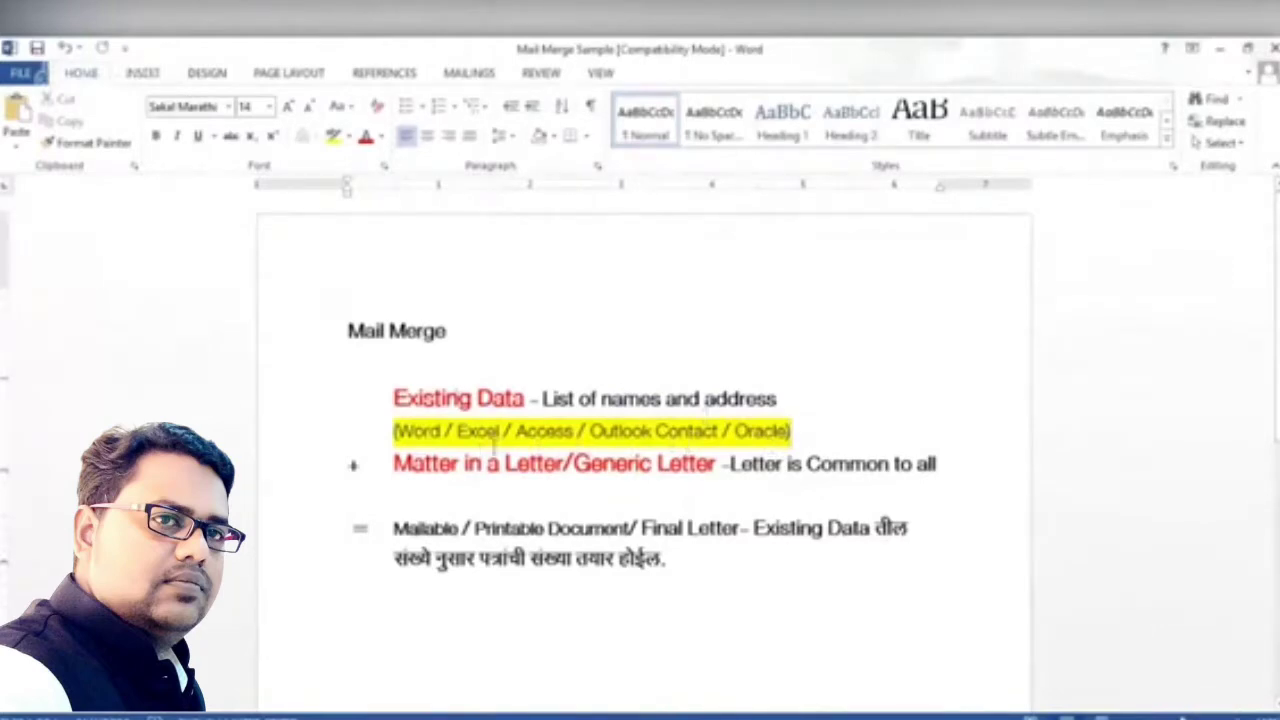
# Insert an empty line between the highlighted data source line and the "Matter in a Letter/Generic Letter" line.
pyautogui.moveTo(395, 405); pyautogui.dragTo(517, 414)
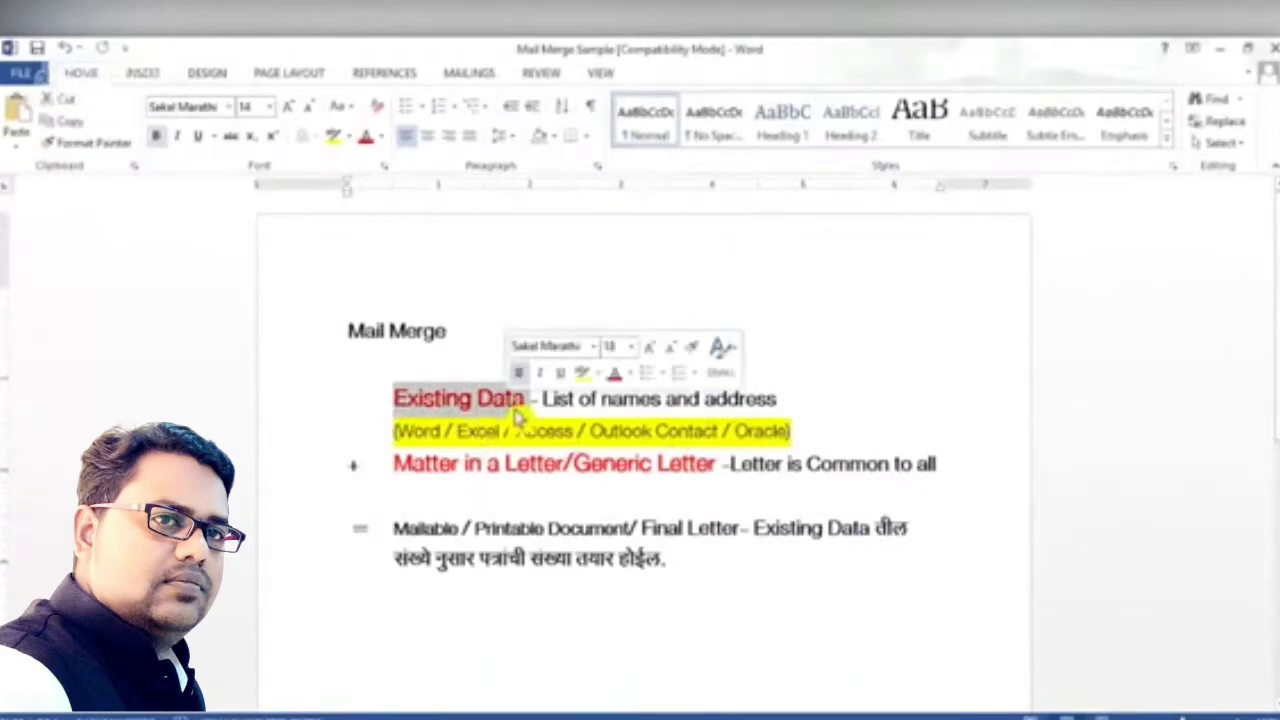
pyautogui.click(415, 430)
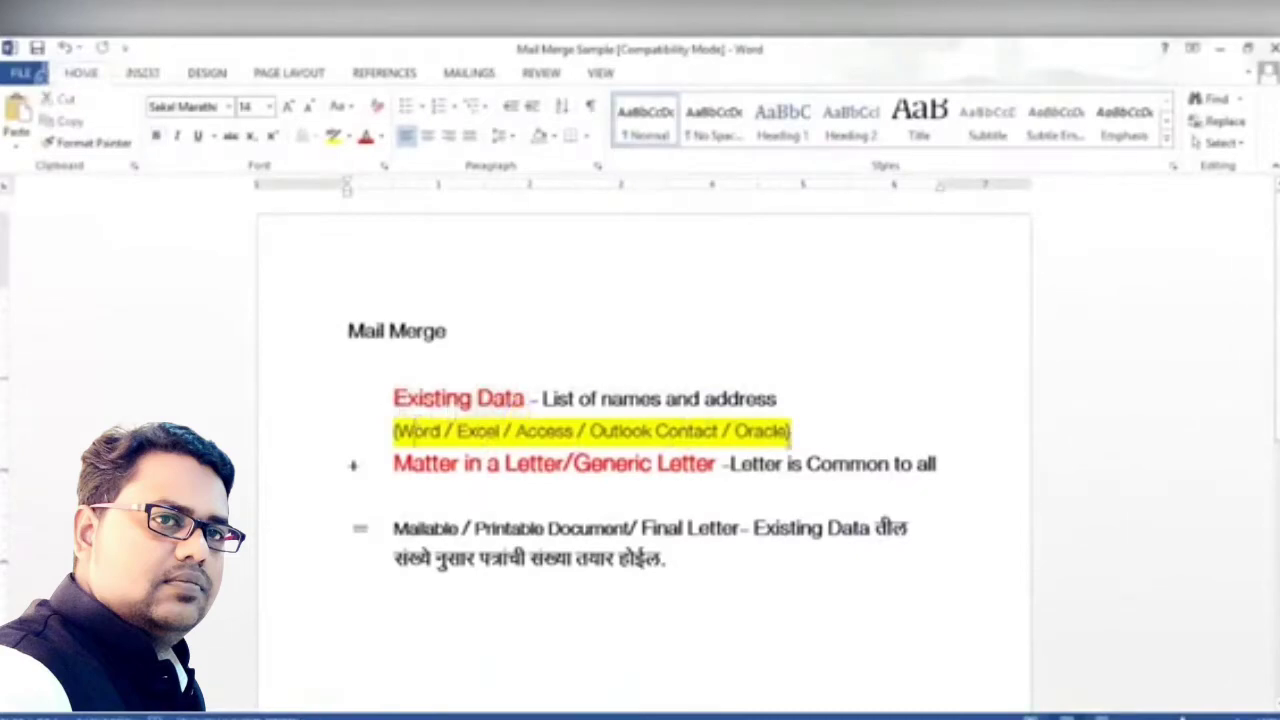
pyautogui.click(800, 432)
pyautogui.press('Return')
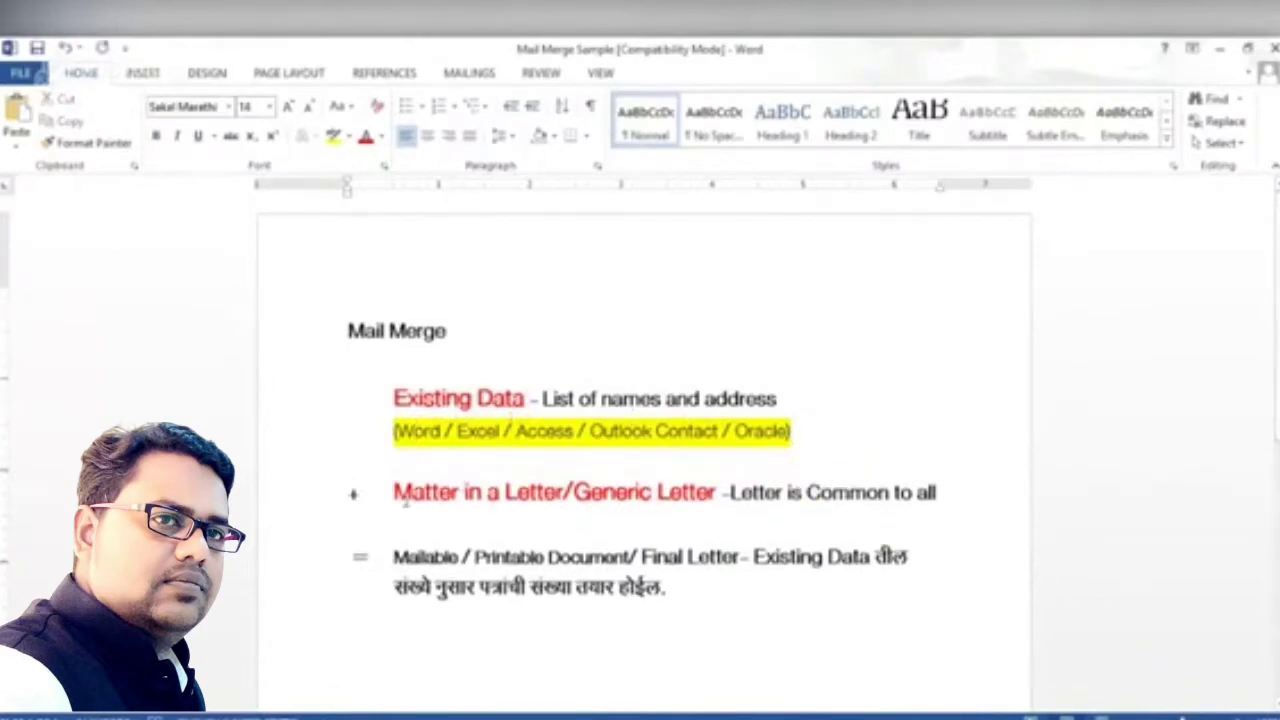
# Examine the generic letter and final letter lines of the Mail Merge outline at a larger zoom.
pyautogui.moveTo(394, 495); pyautogui.dragTo(718, 500)
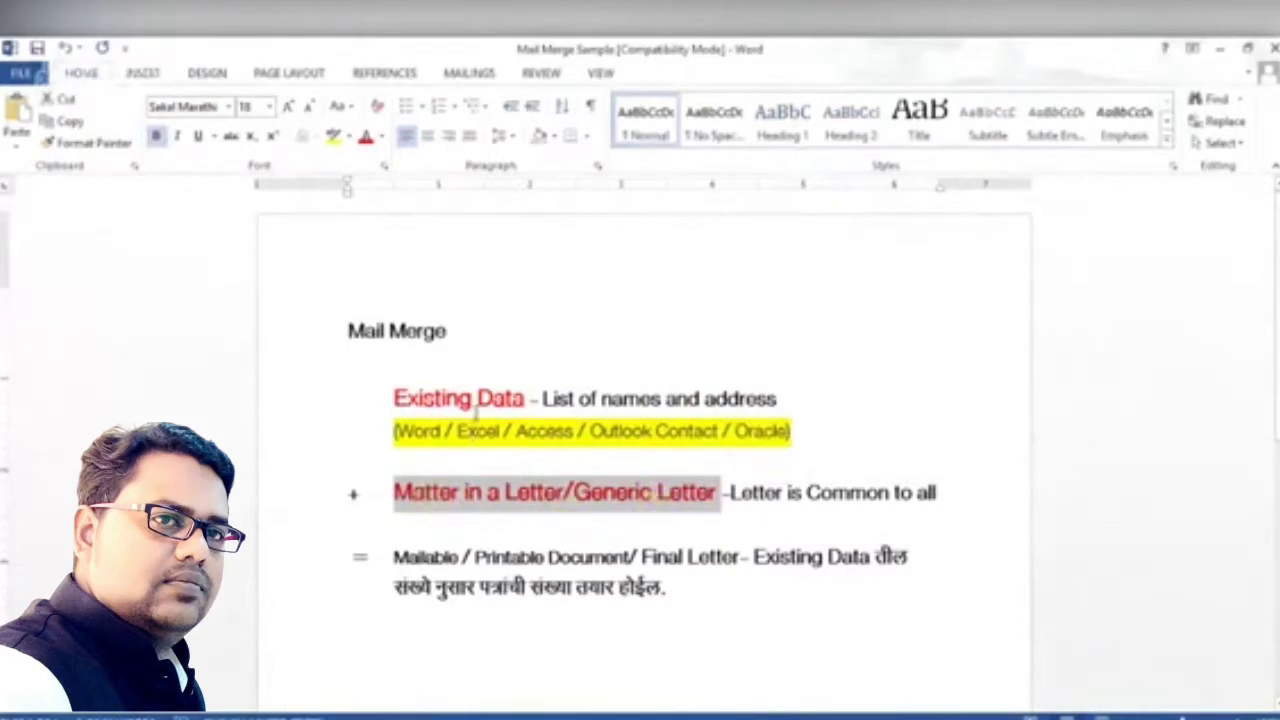
pyautogui.click(457, 494)
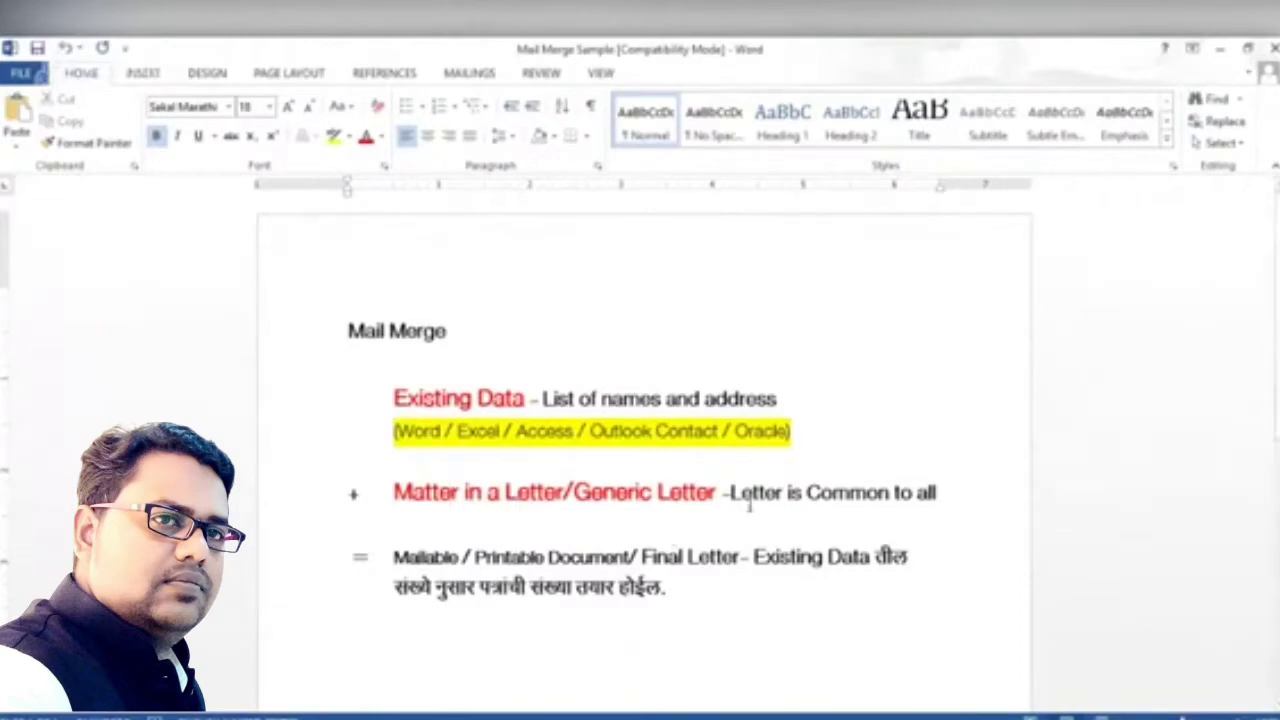
pyautogui.moveTo(749, 505); pyautogui.dragTo(950, 498)
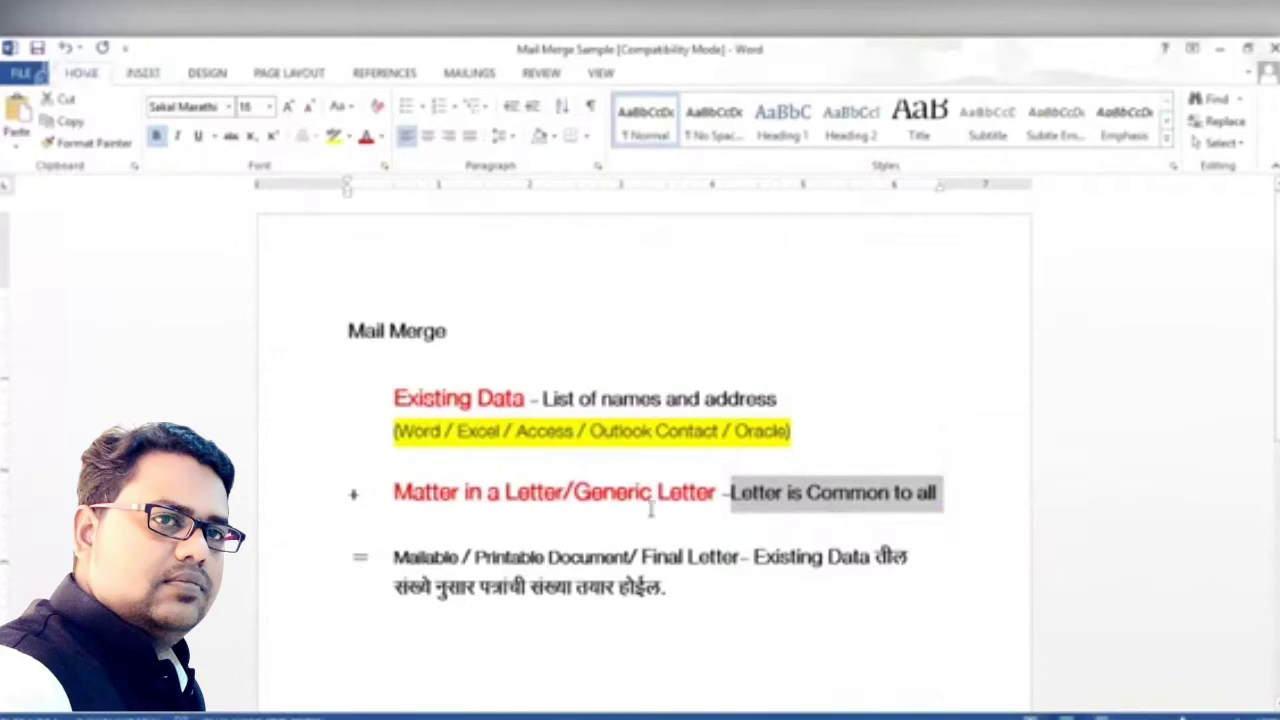
pyautogui.click(637, 500)
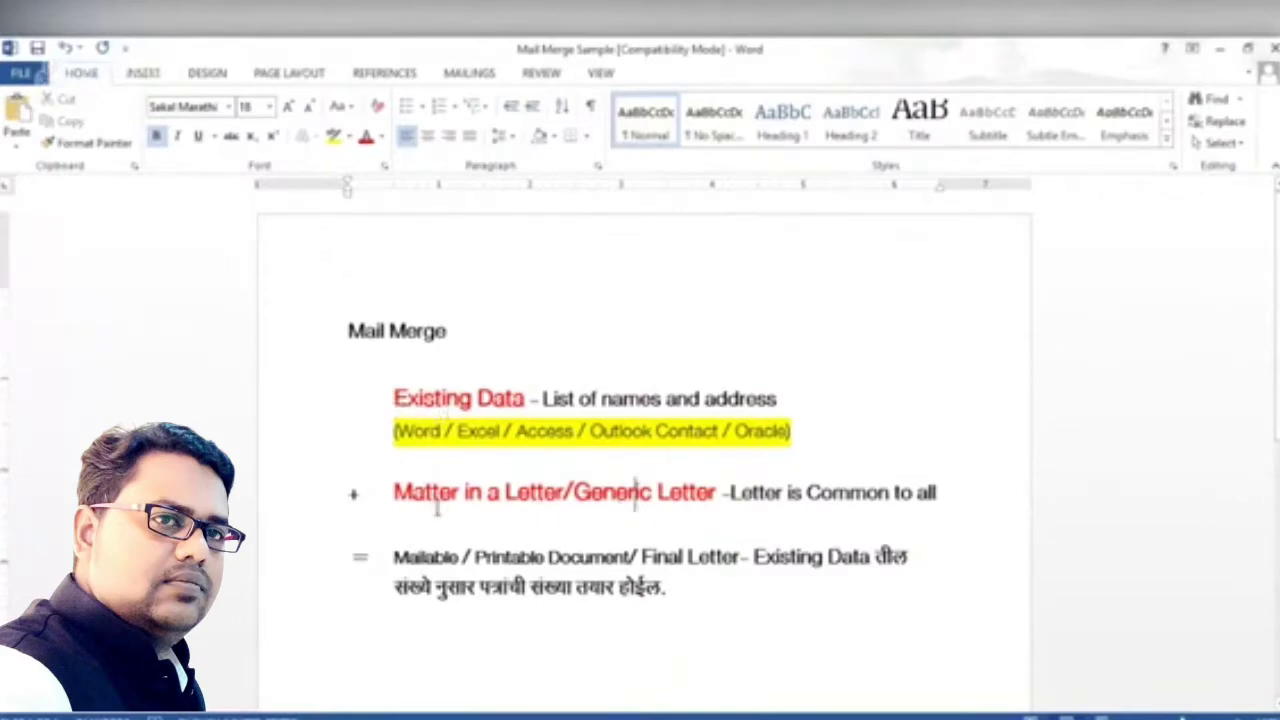
pyautogui.moveTo(393, 557); pyautogui.dragTo(740, 557)
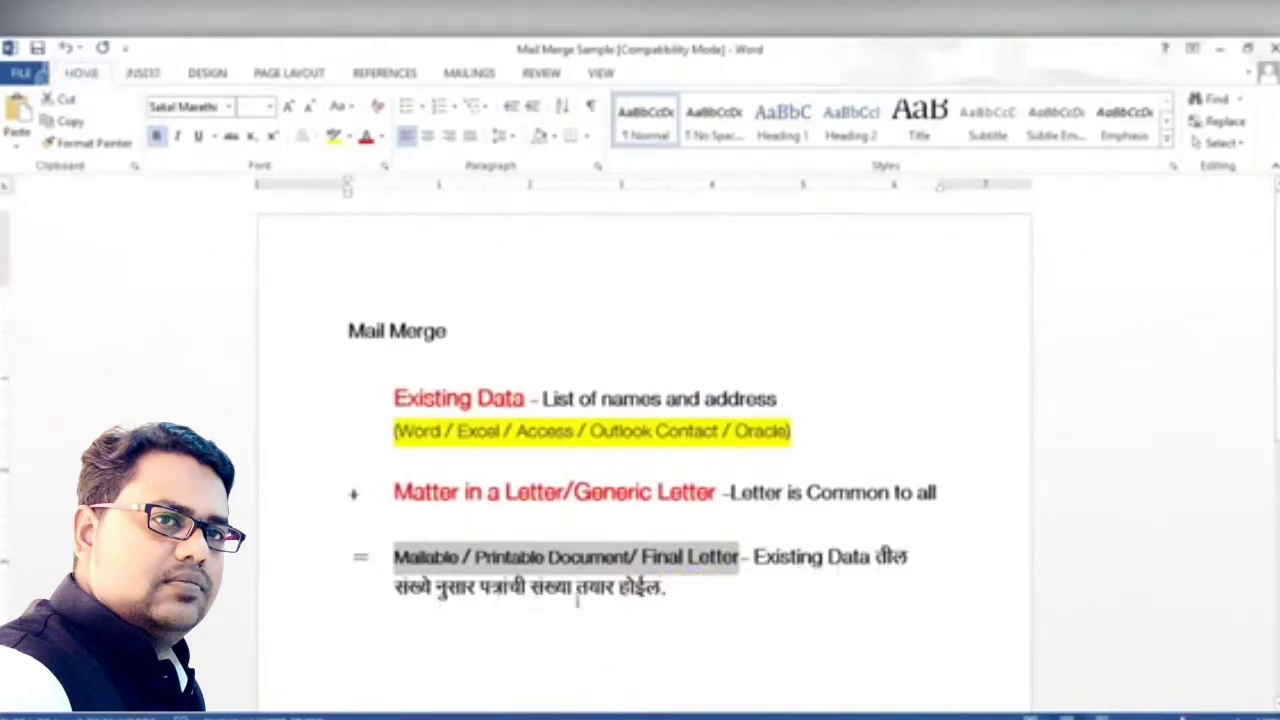
pyautogui.click(680, 601)
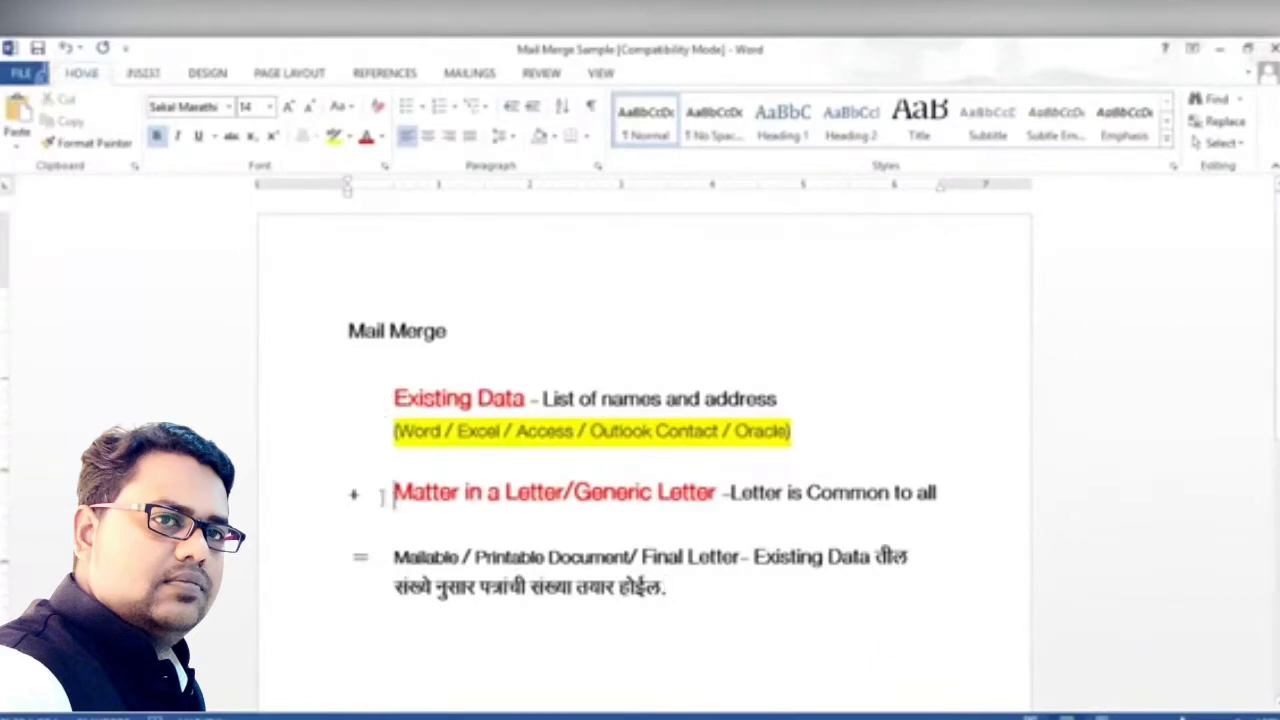
pyautogui.click(290, 508)
pyautogui.moveTo(287, 578); pyautogui.dragTo(289, 600)
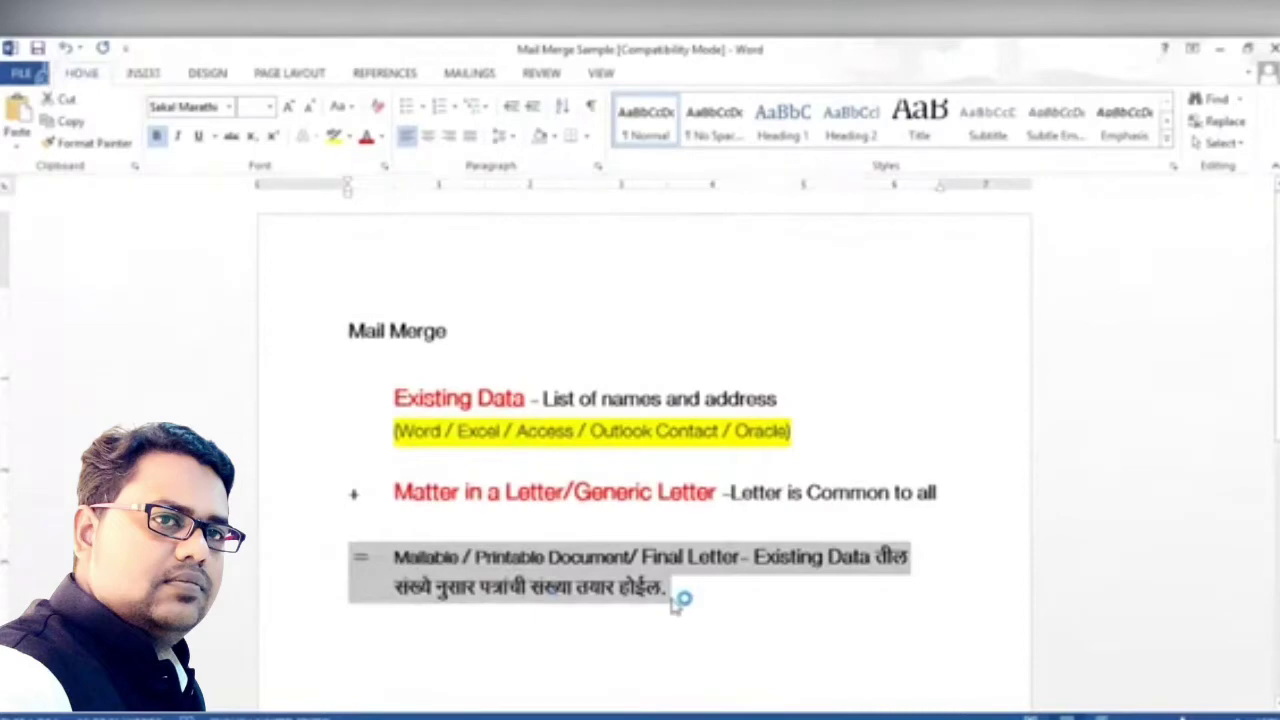
pyautogui.click(716, 606)
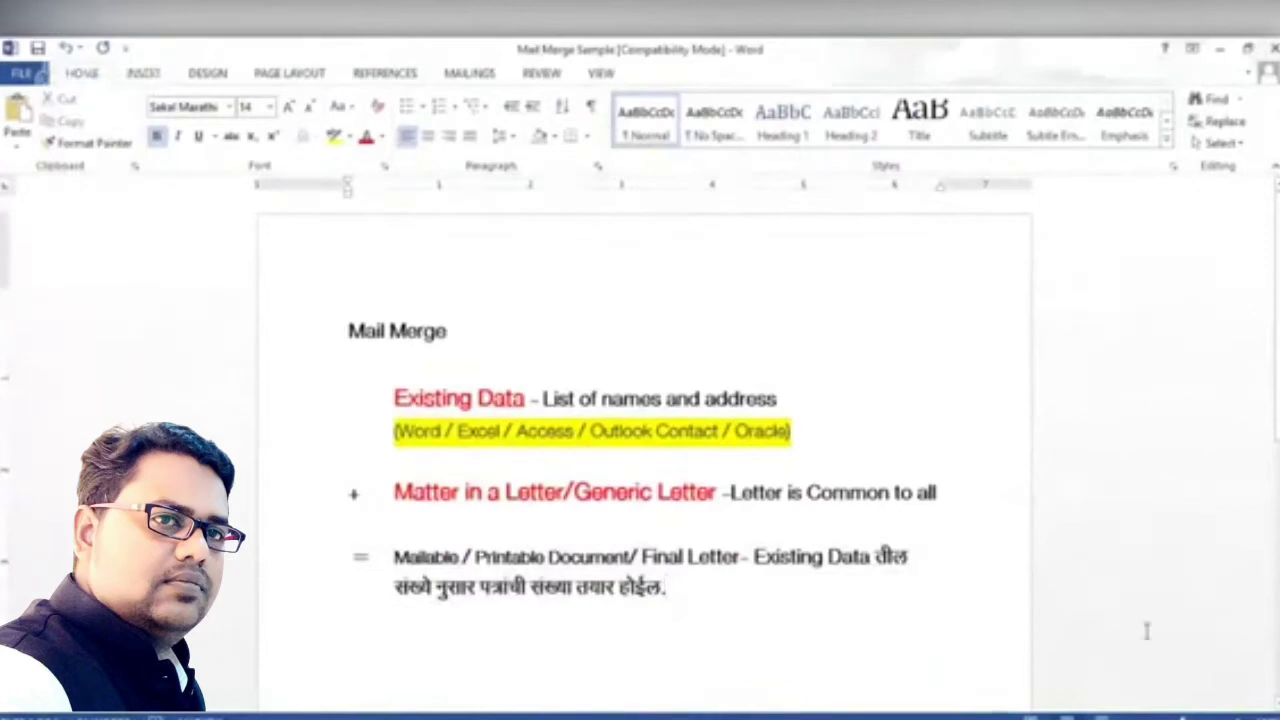
pyautogui.keyDown('ctrl'); pyautogui.scroll(3, 1130, 620); pyautogui.keyUp('ctrl')
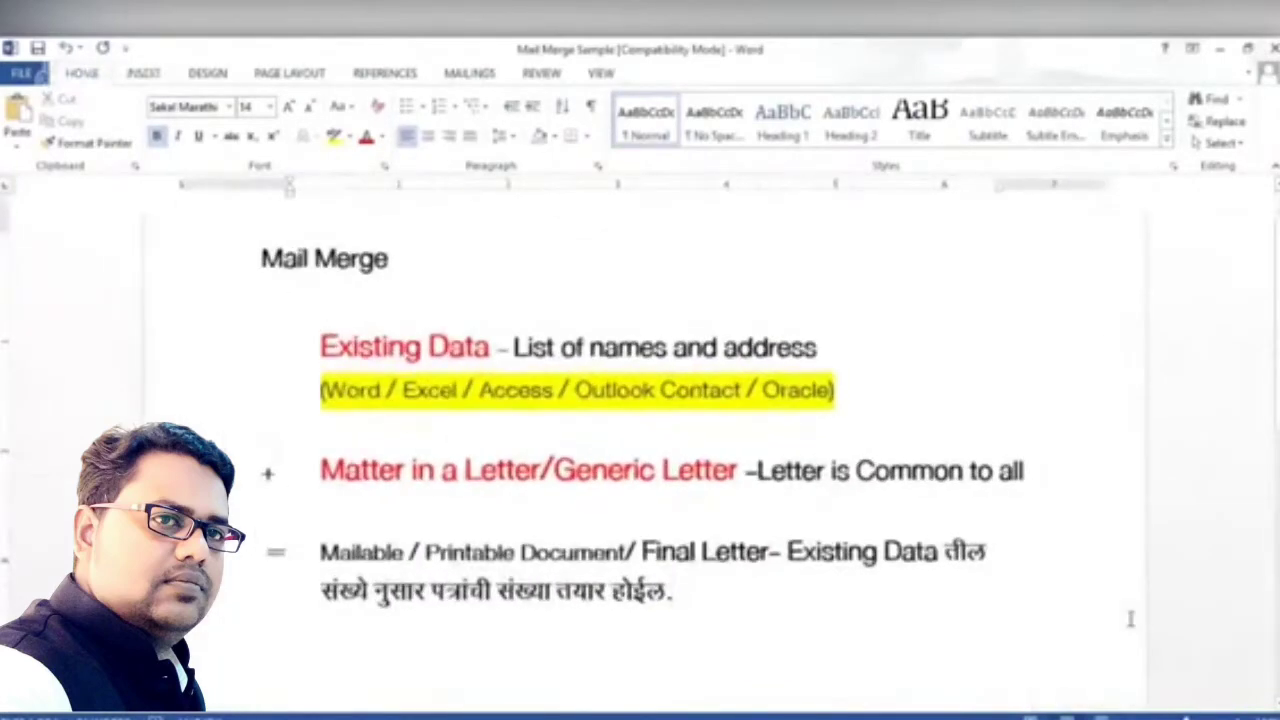
pyautogui.keyDown('ctrl'); pyautogui.scroll(1, 1130, 620); pyautogui.keyUp('ctrl')
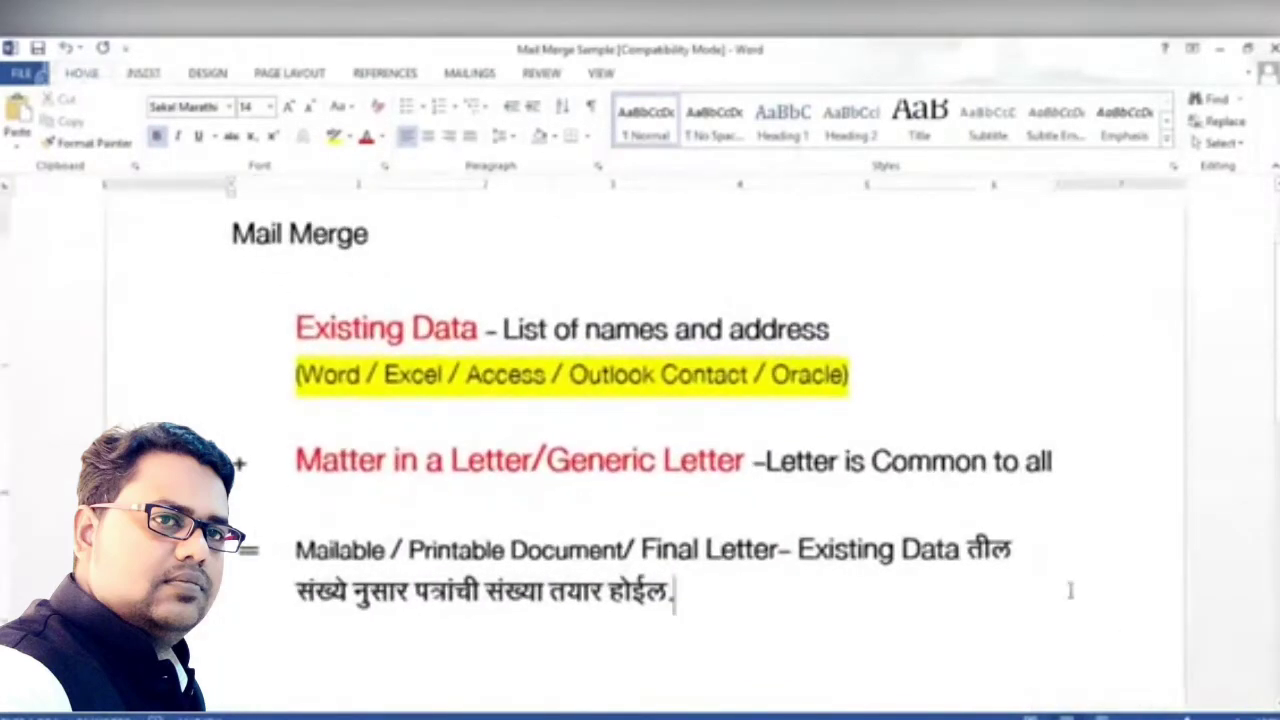
pyautogui.scroll(1, 1071, 591)
pyautogui.scroll(-1, 1071, 591)
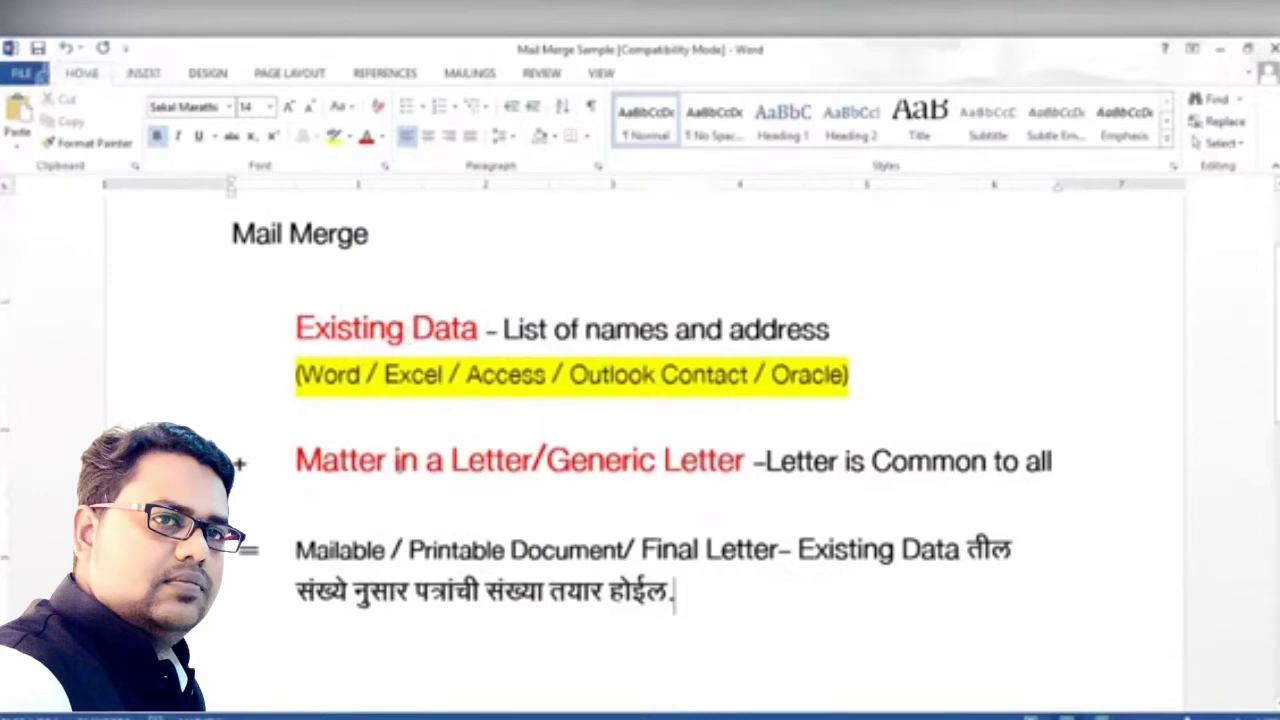
# Clear the open windows off the desktop and open the Mail Merge Student Excel File workbook in Excel.
pyautogui.click(1219, 48)
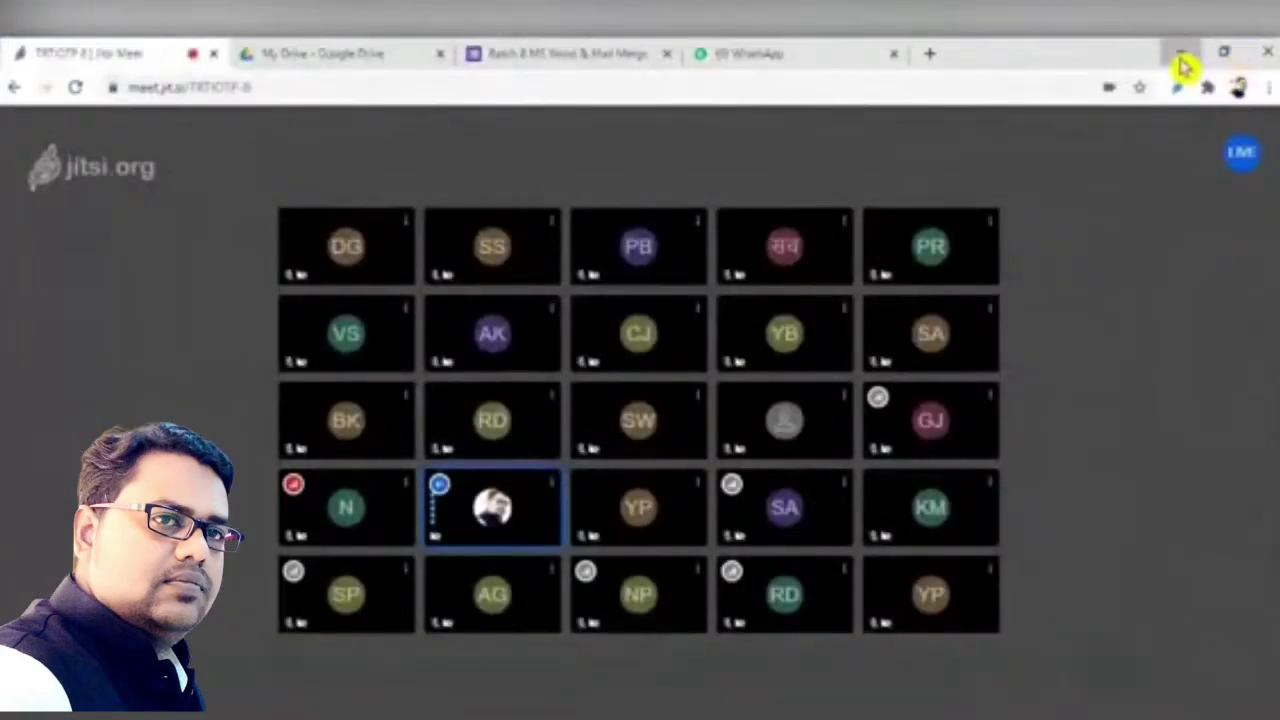
pyautogui.click(1181, 55)
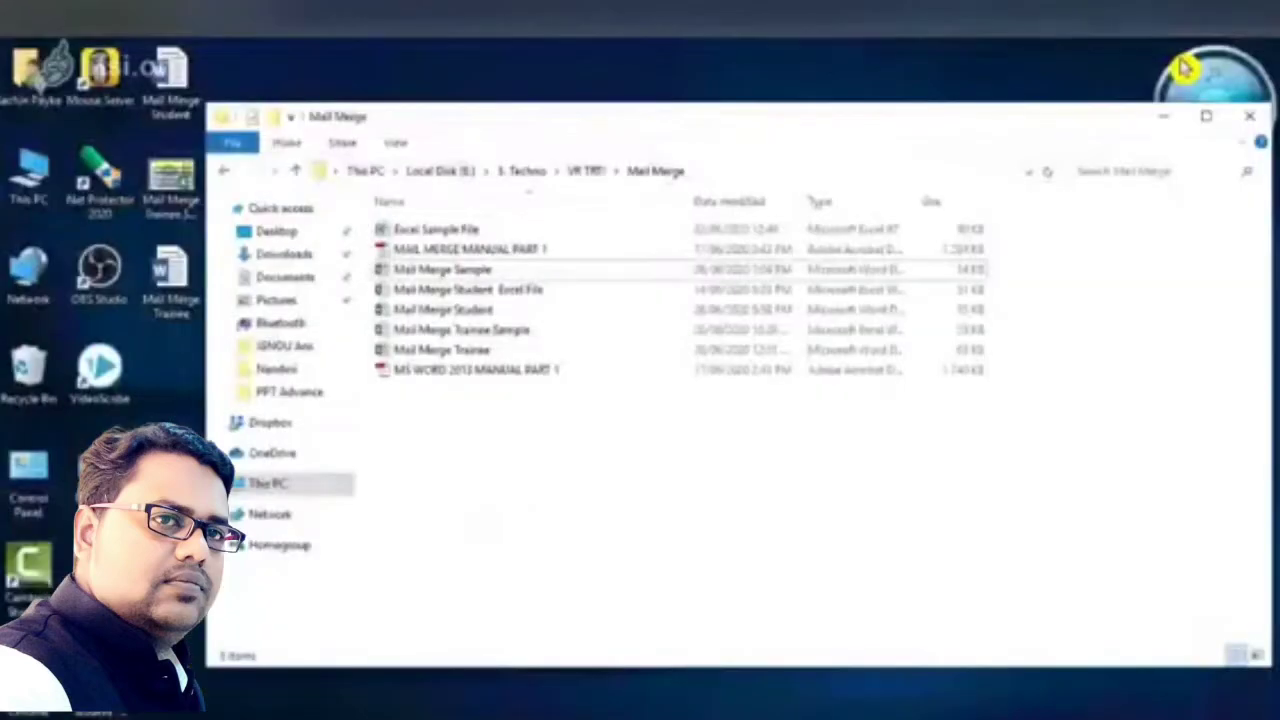
pyautogui.click(1168, 120)
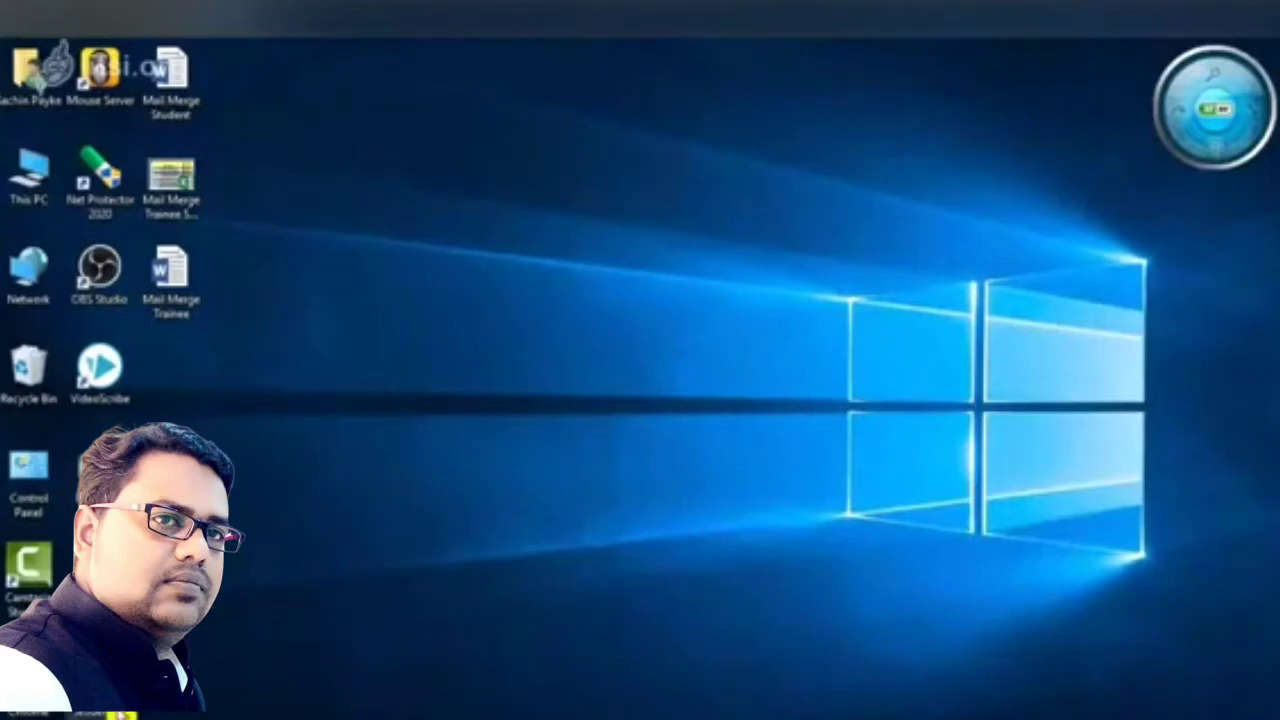
pyautogui.doubleClick(121, 714)
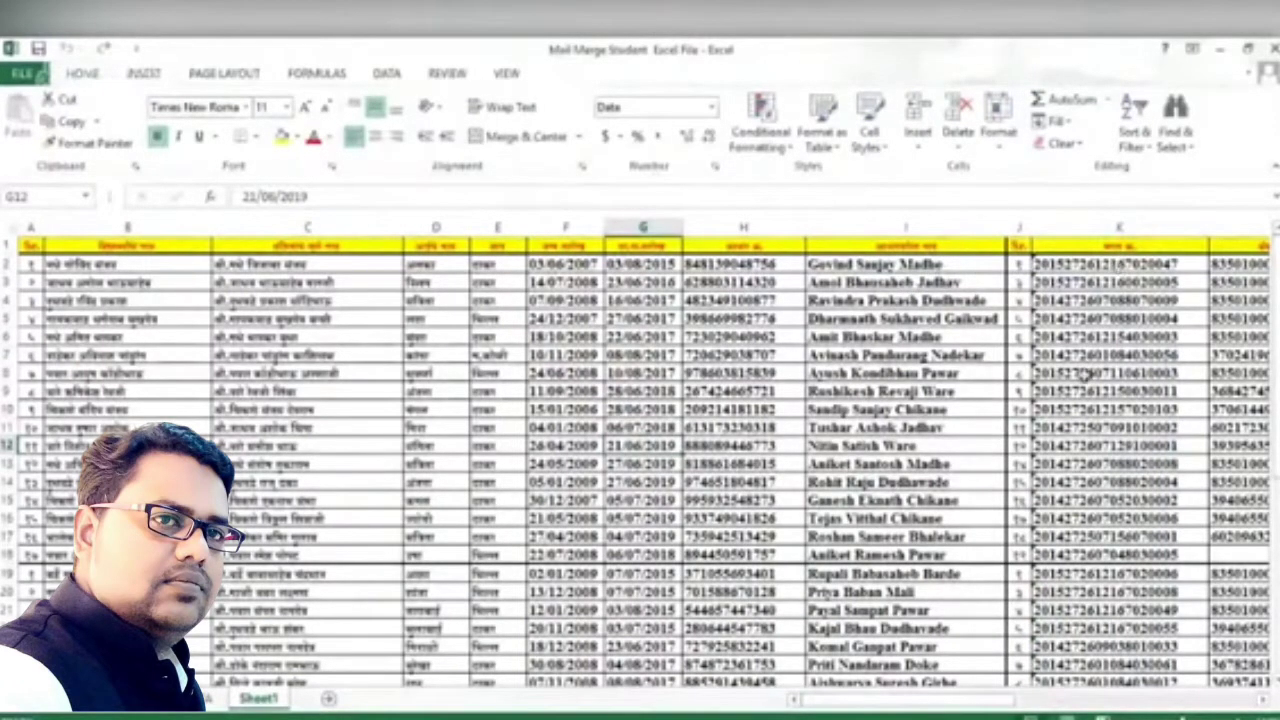
# Examine the student table's columns across the full width of the sheet and its headings in row 1.
pyautogui.moveTo(944, 708); pyautogui.dragTo(966, 710)
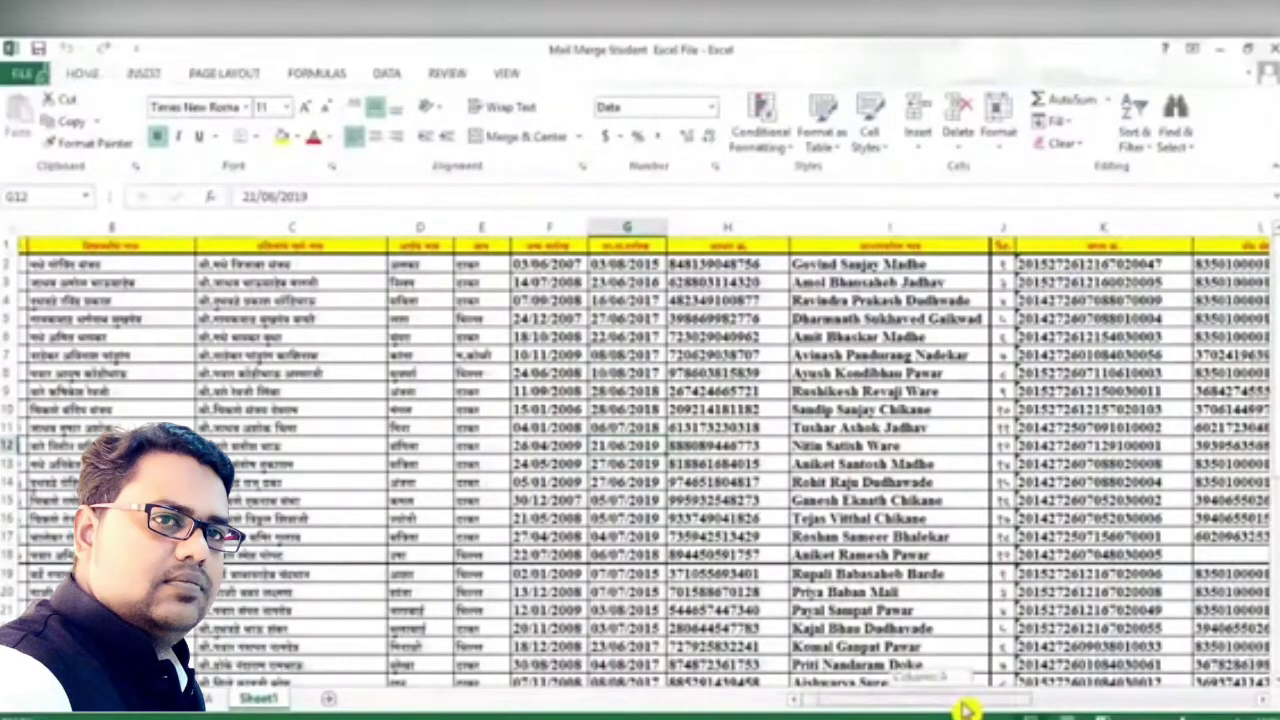
pyautogui.moveTo(1052, 705); pyautogui.dragTo(903, 714)
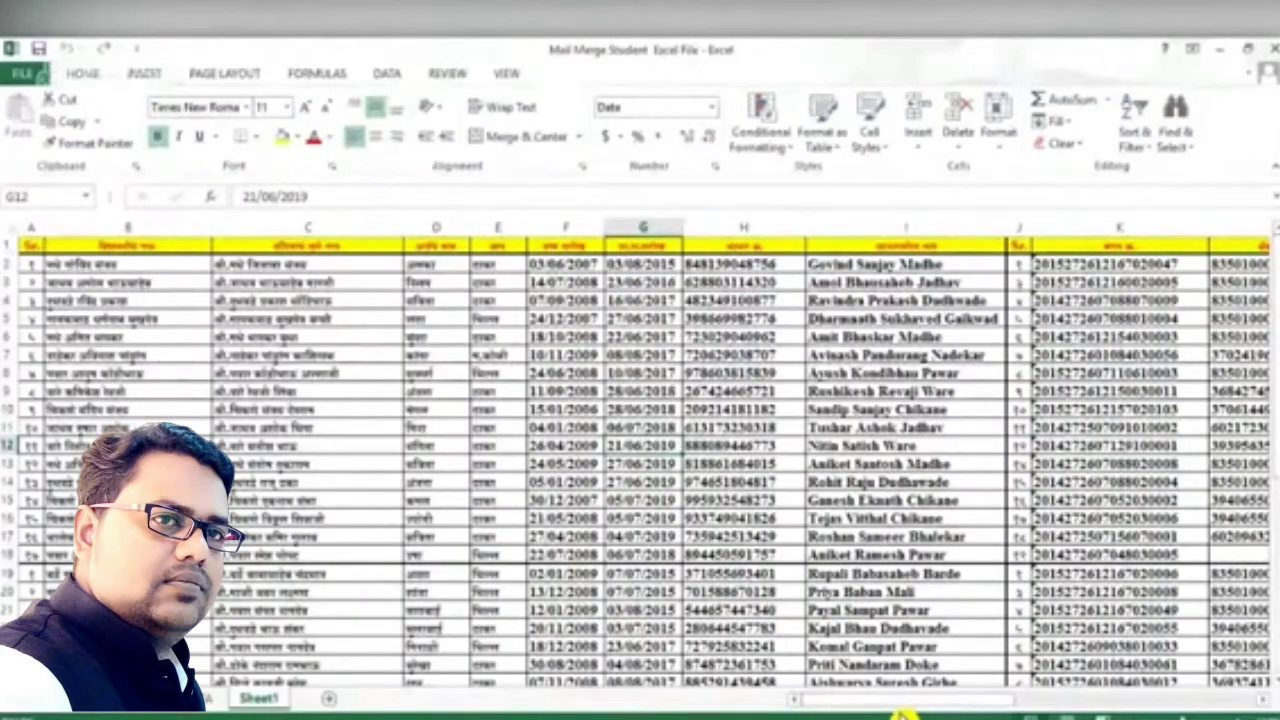
pyautogui.moveTo(881, 701); pyautogui.dragTo(846, 712)
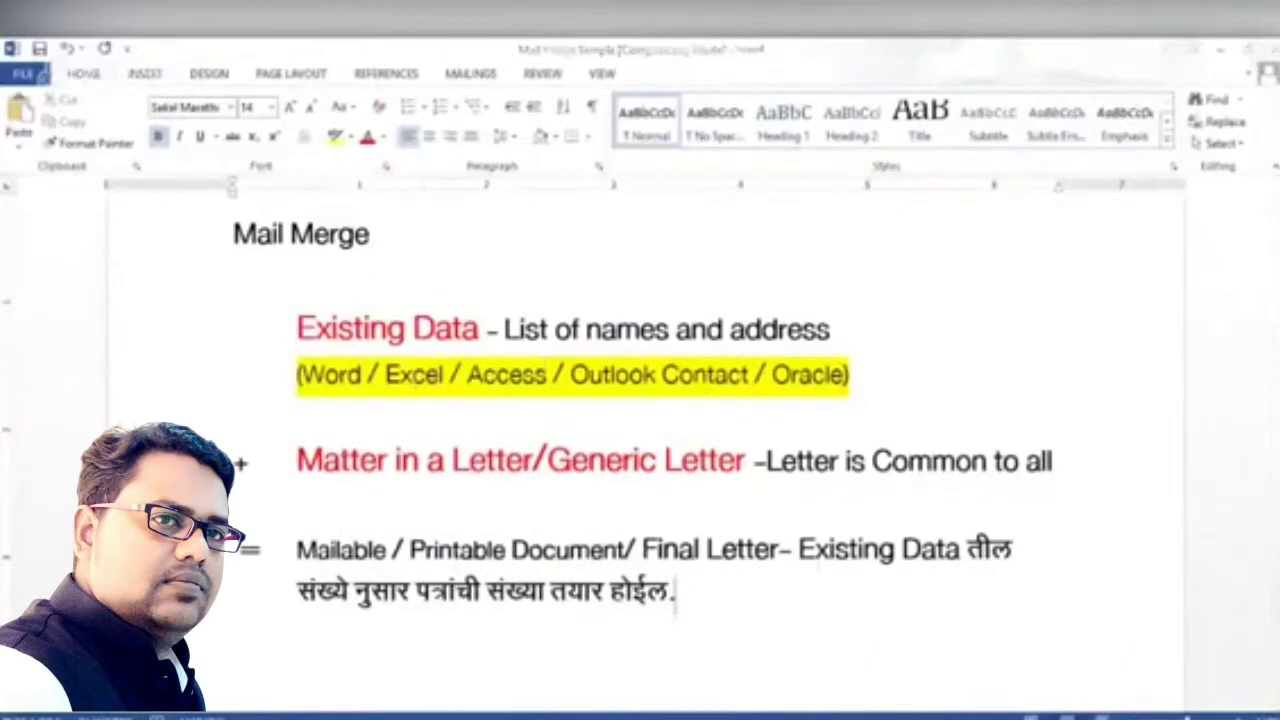
pyautogui.hotkey('alt', 'Tab')
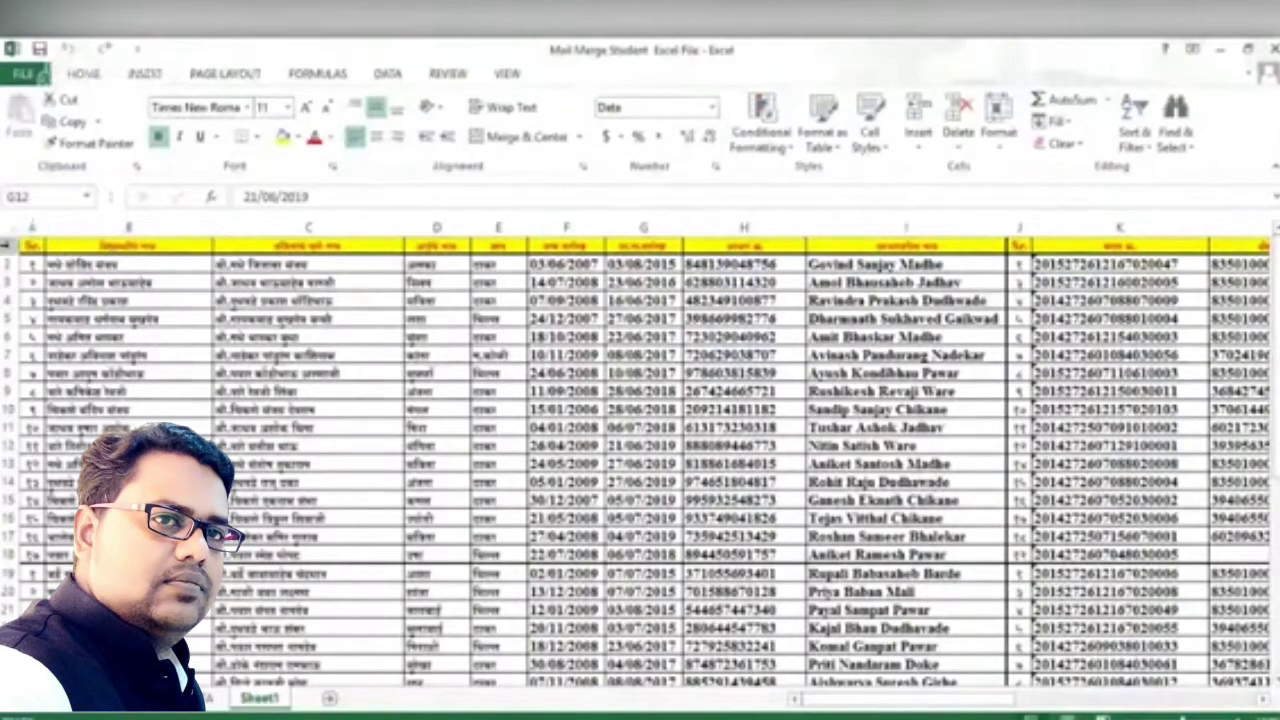
pyautogui.click(30, 244)
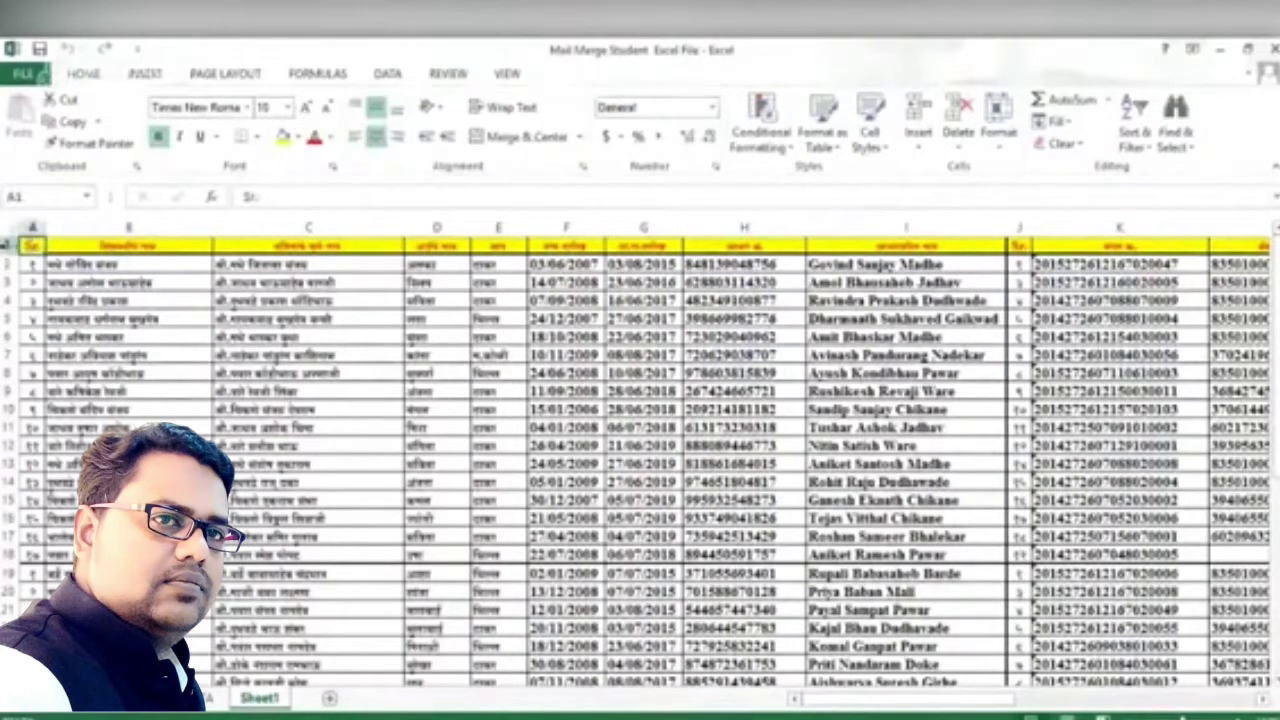
pyautogui.click(8, 246)
pyautogui.click(30, 244)
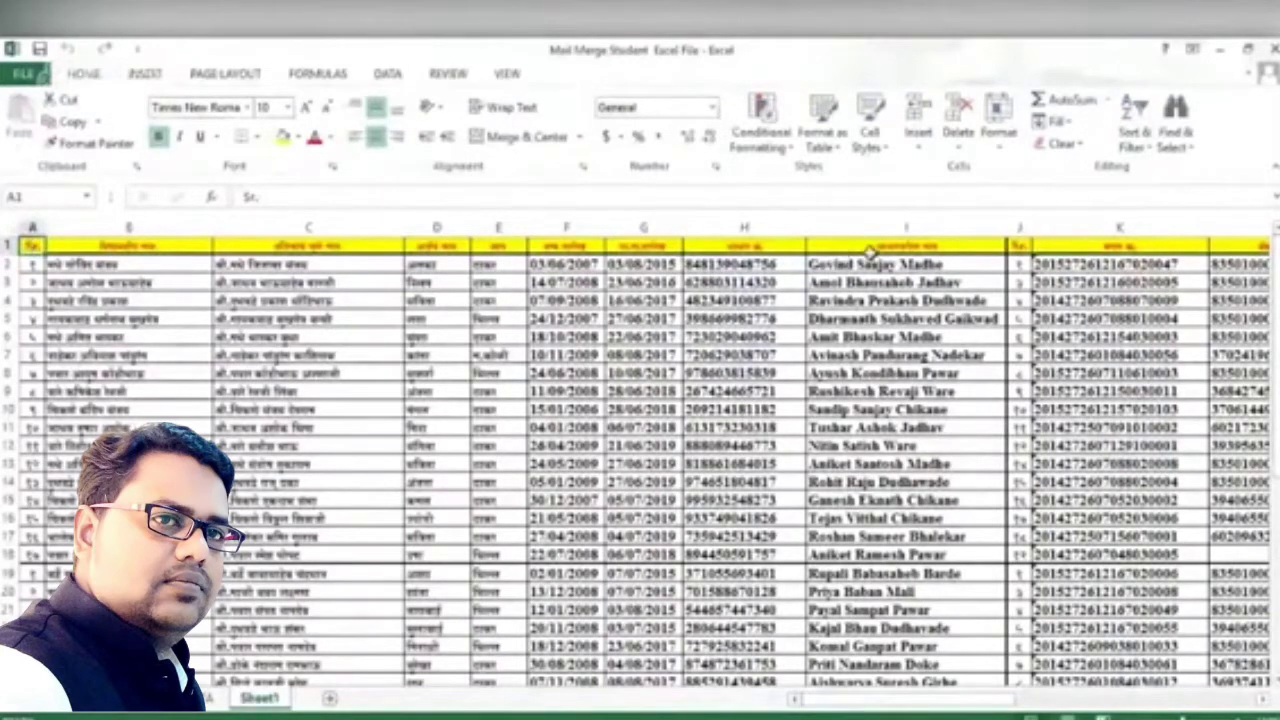
# Insert a blank row above the yellow heading row of the student table.
pyautogui.rightClick(8, 246)
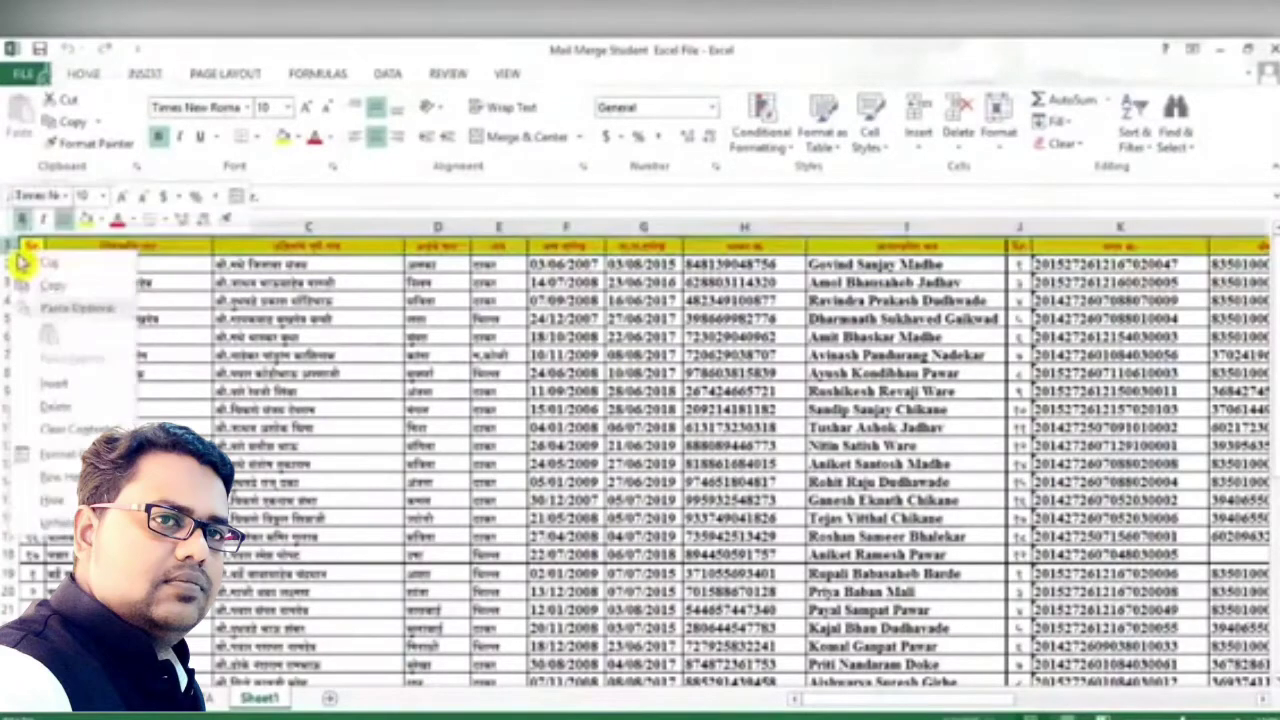
pyautogui.click(106, 393)
pyautogui.click(358, 410)
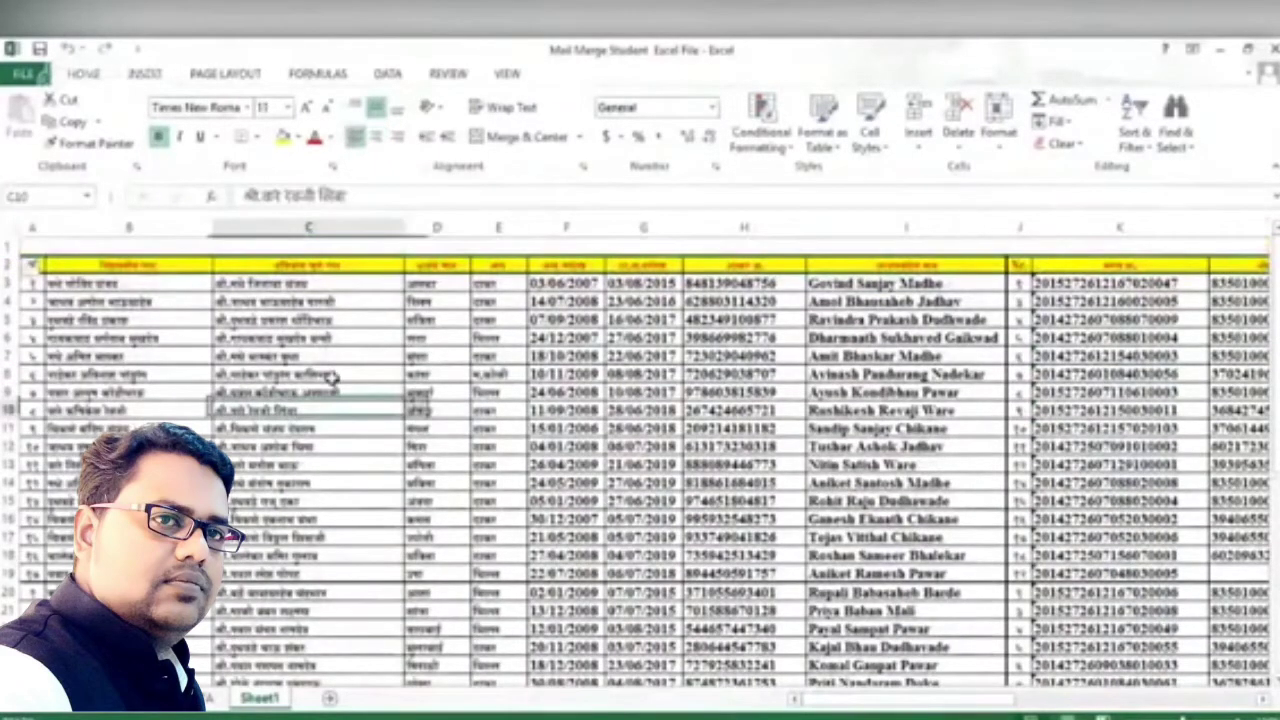
pyautogui.click(8, 246)
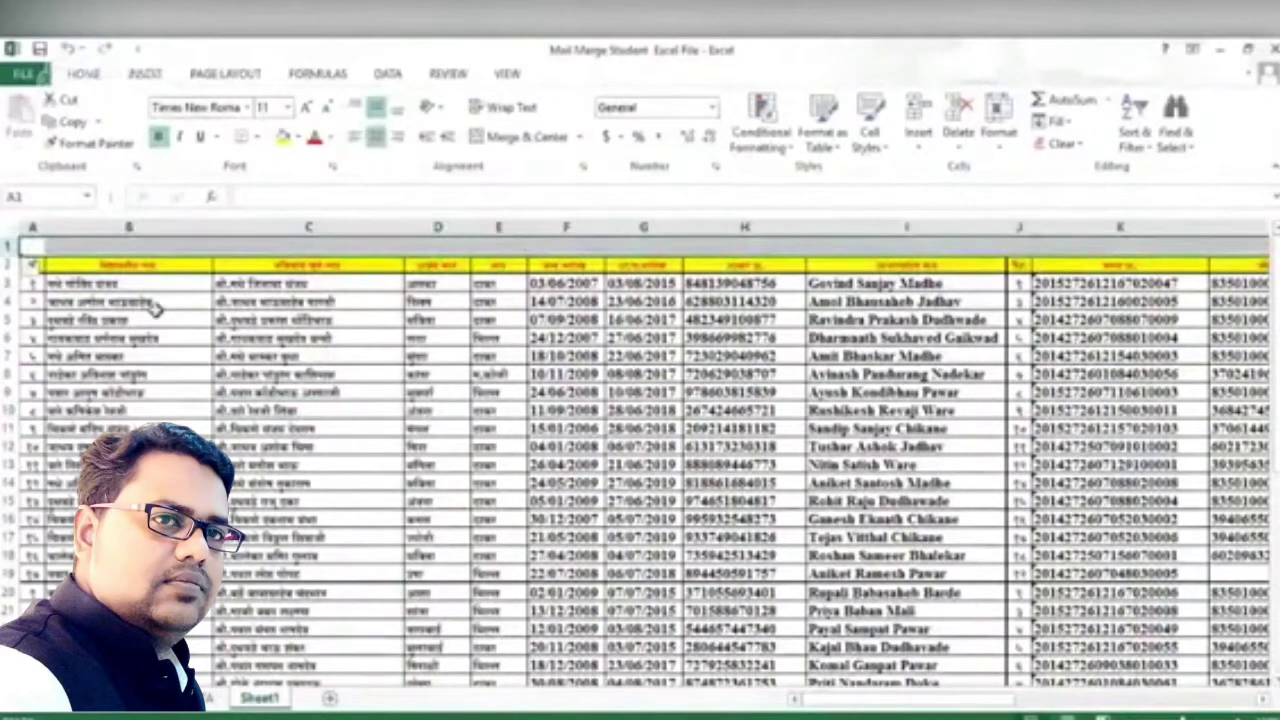
pyautogui.click(264, 342)
# Delete the blank row above the student table's headings.
pyautogui.click(7, 247)
pyautogui.rightClick(8, 247)
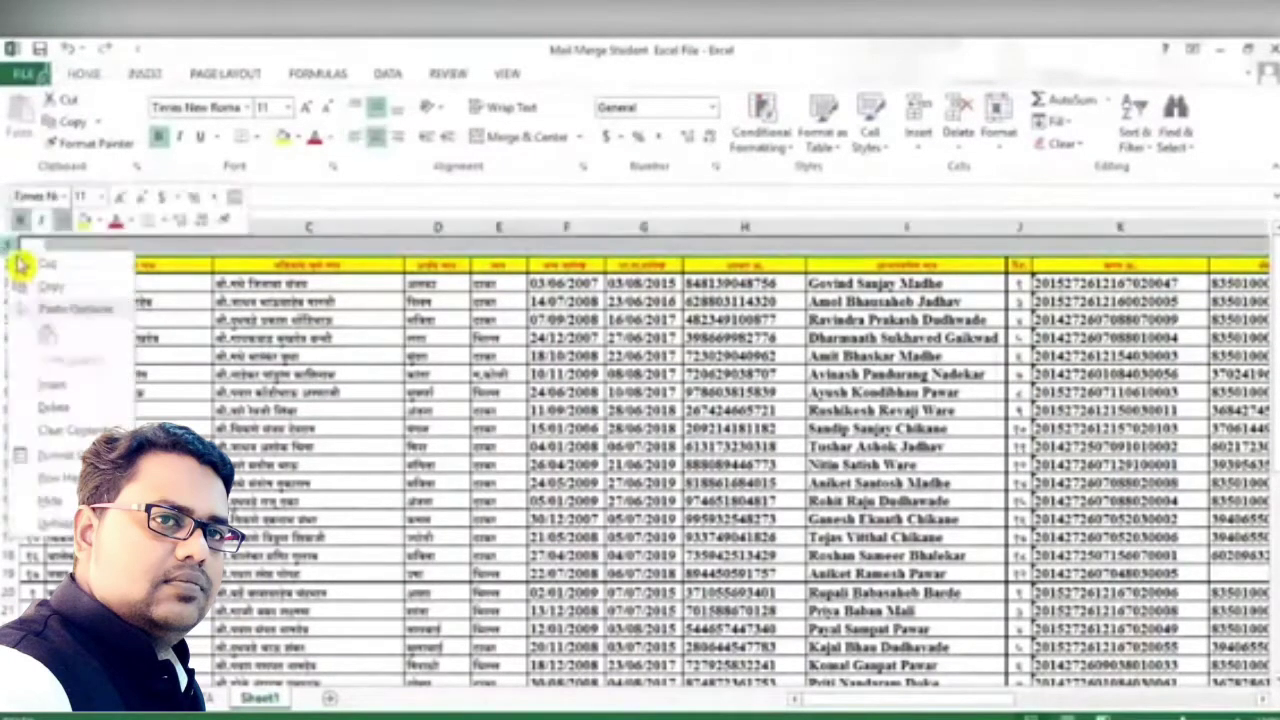
pyautogui.click(55, 407)
pyautogui.click(378, 413)
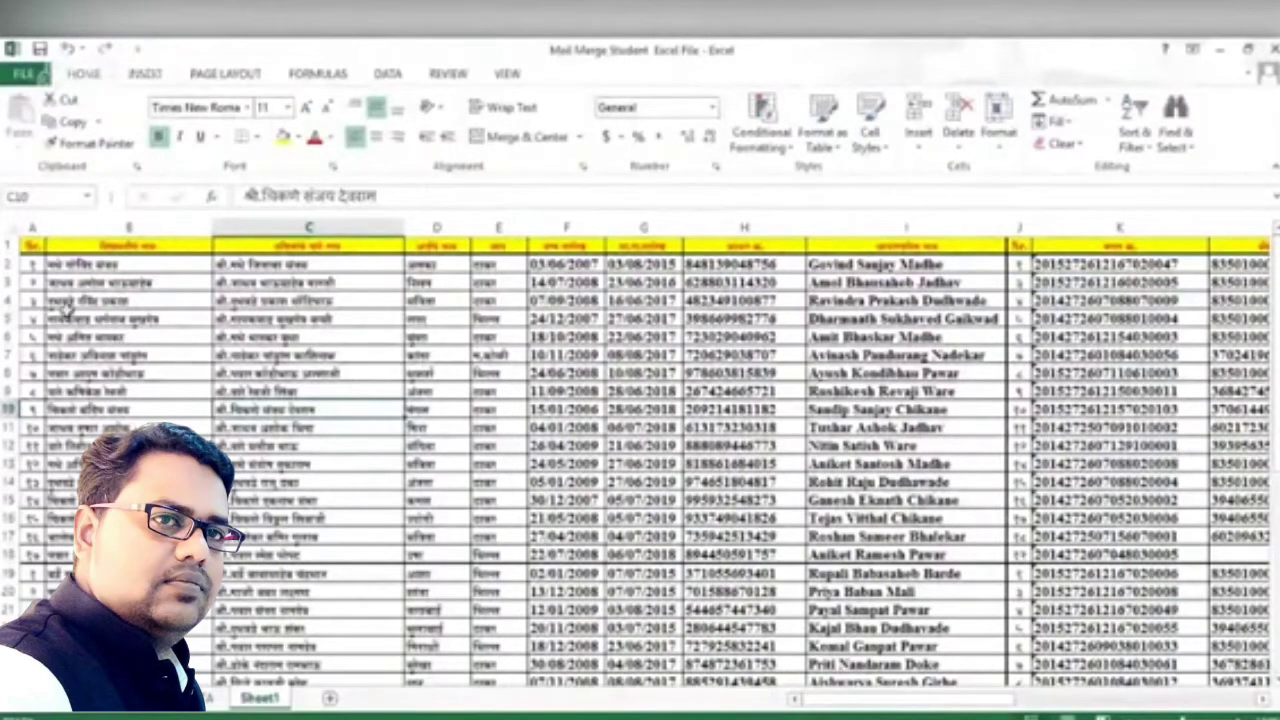
# Examine the student table from its heading row down to the last record.
pyautogui.click(9, 244)
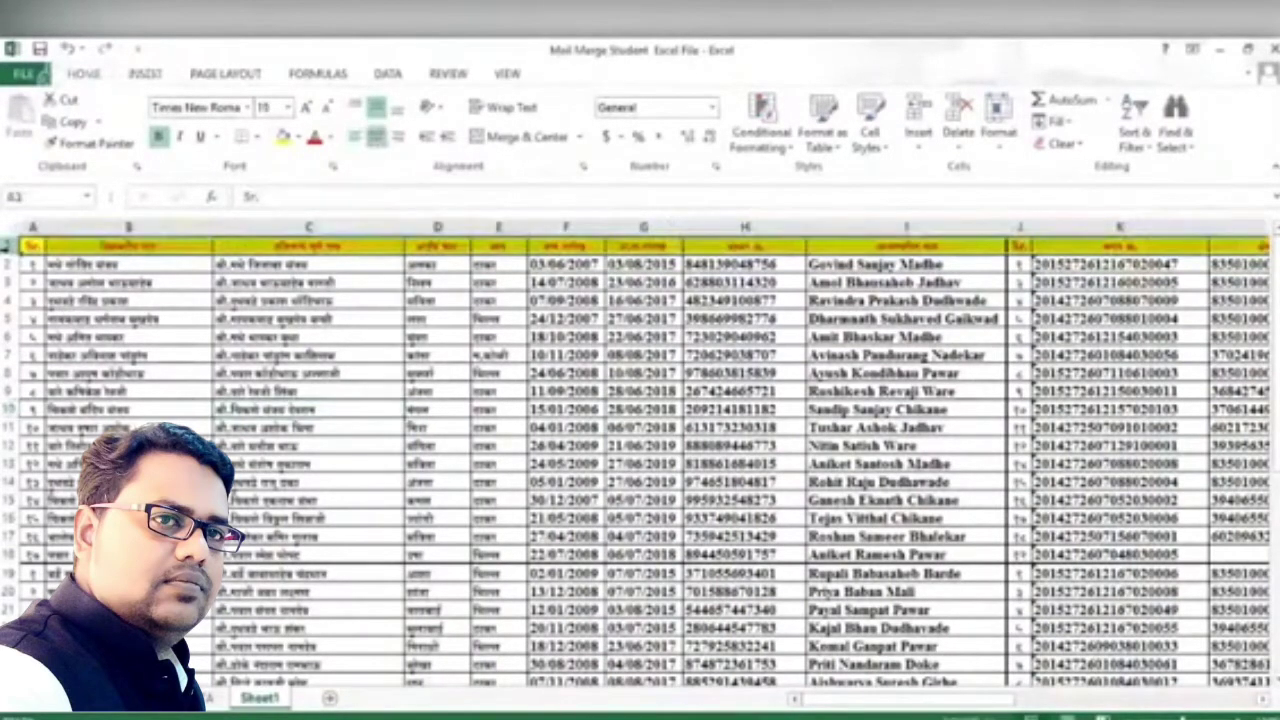
pyautogui.click(243, 352)
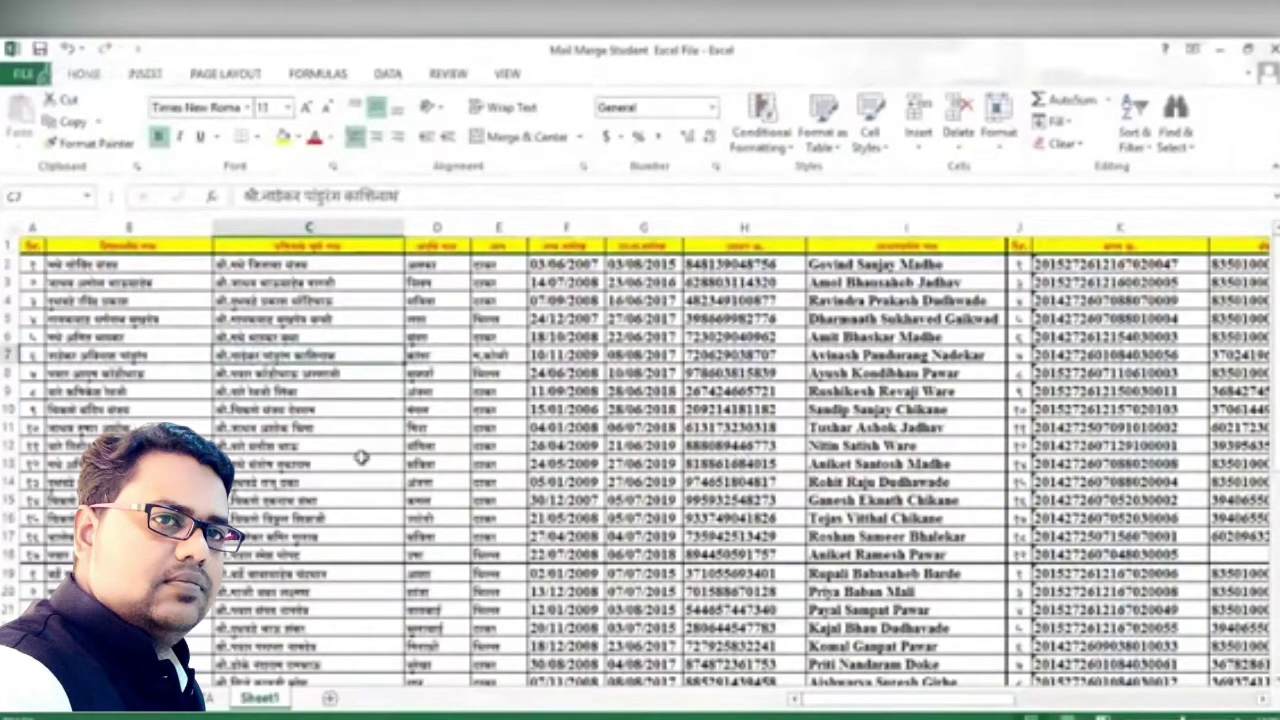
pyautogui.scroll(-3, 636, 430)
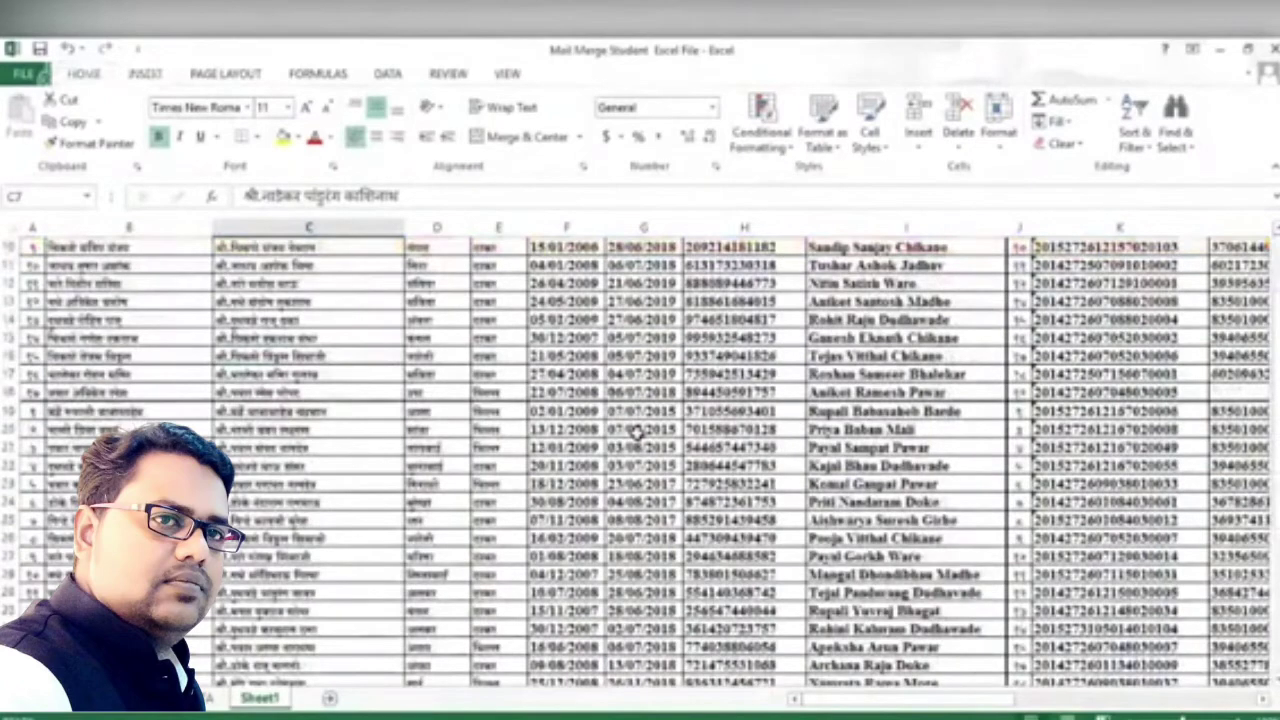
pyautogui.scroll(-6, 638, 430)
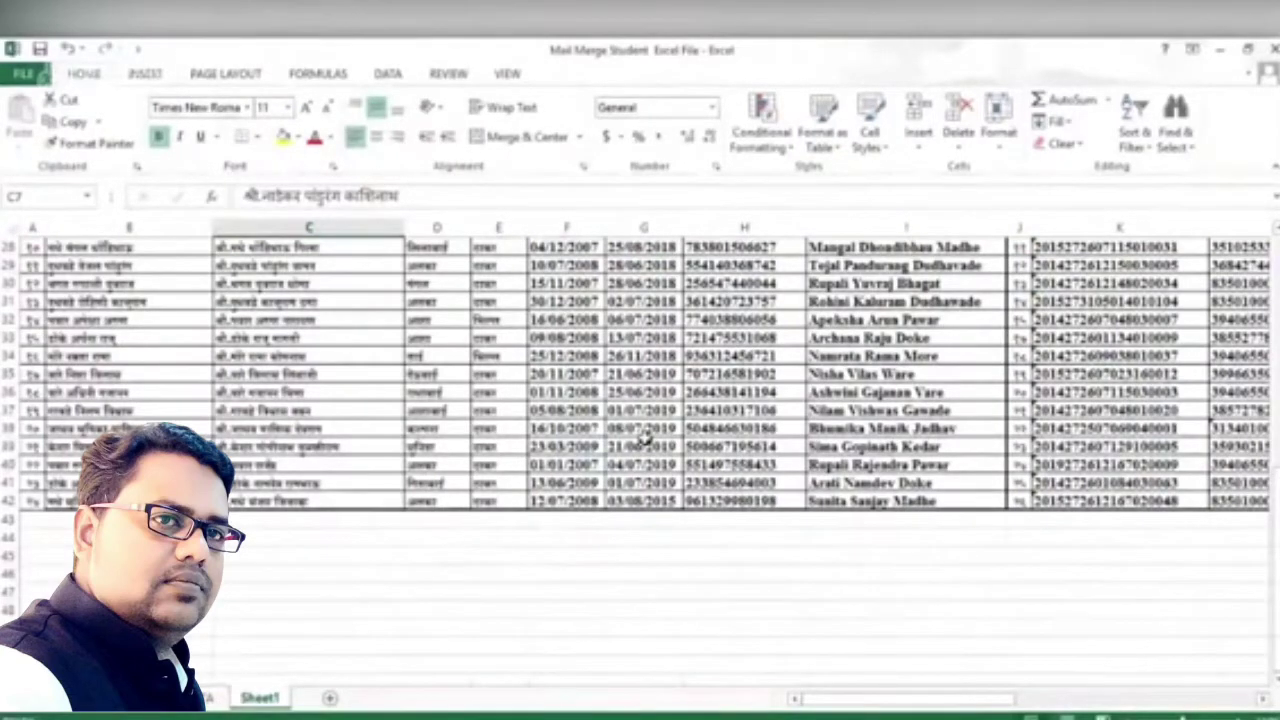
# Examine the student table from its last record back to the headings and across to the address column.
pyautogui.scroll(2, 566, 415)
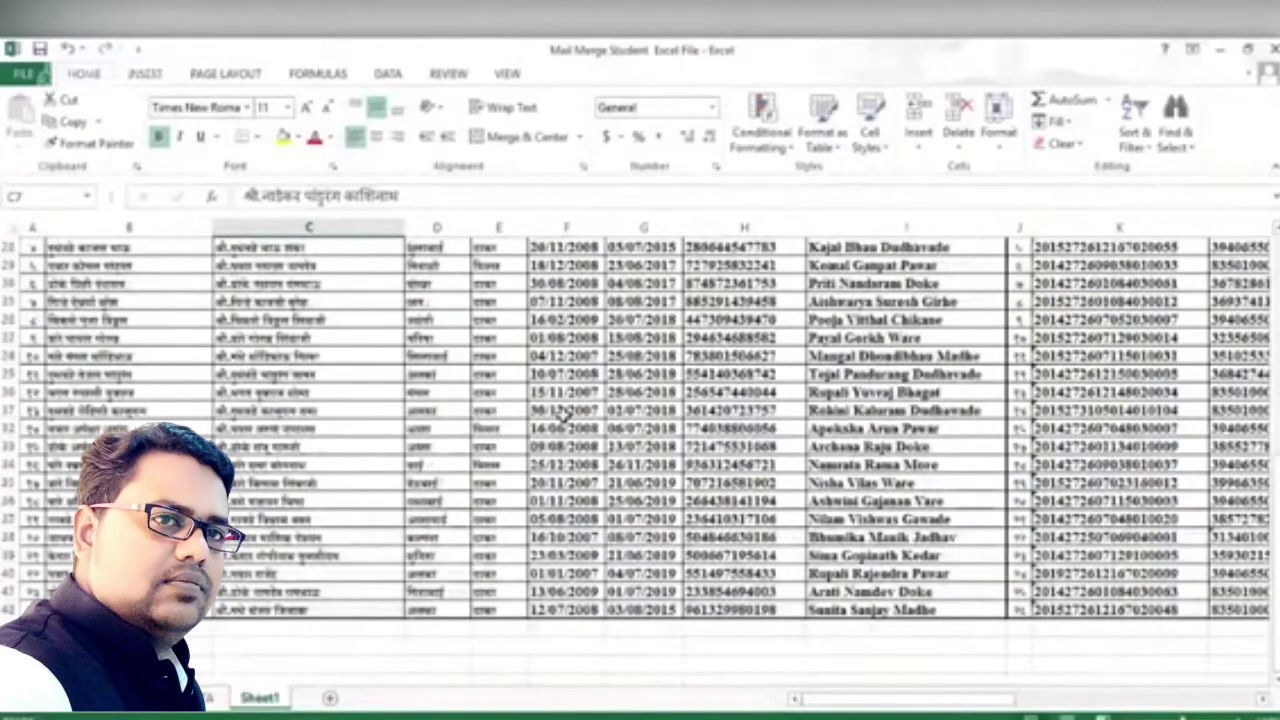
pyautogui.scroll(7, 563, 413)
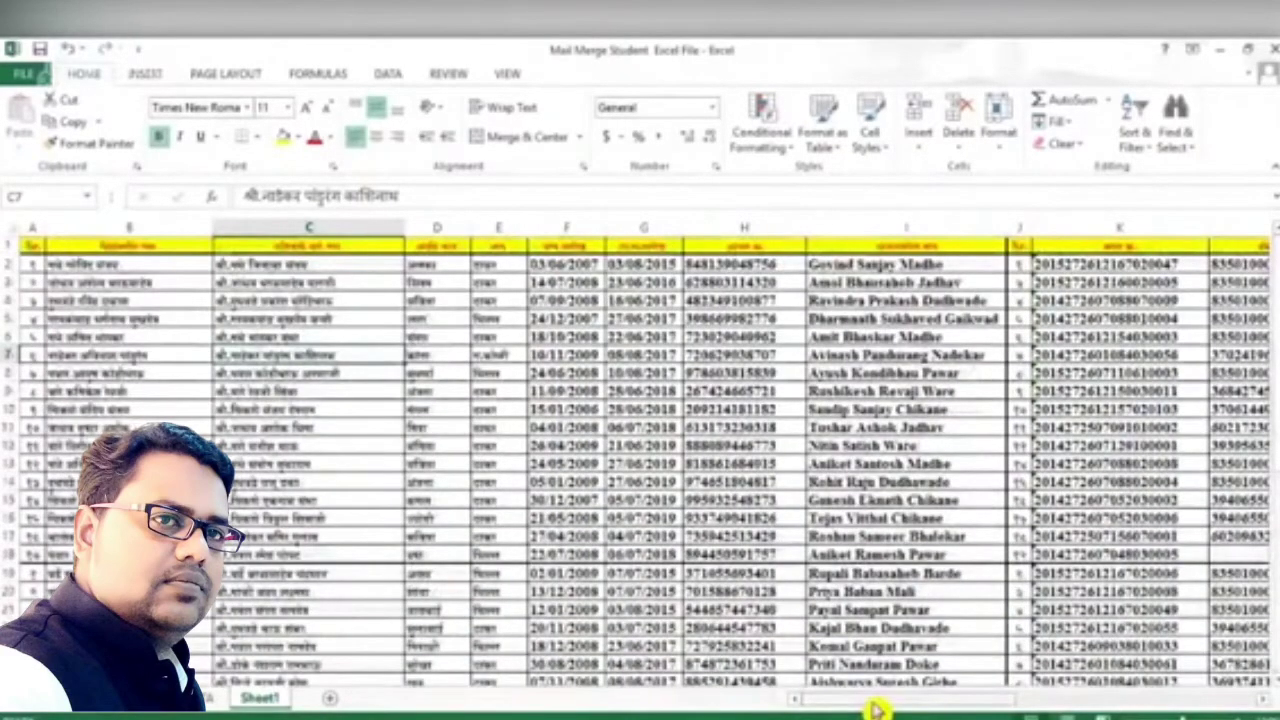
pyautogui.moveTo(877, 702); pyautogui.dragTo(884, 704)
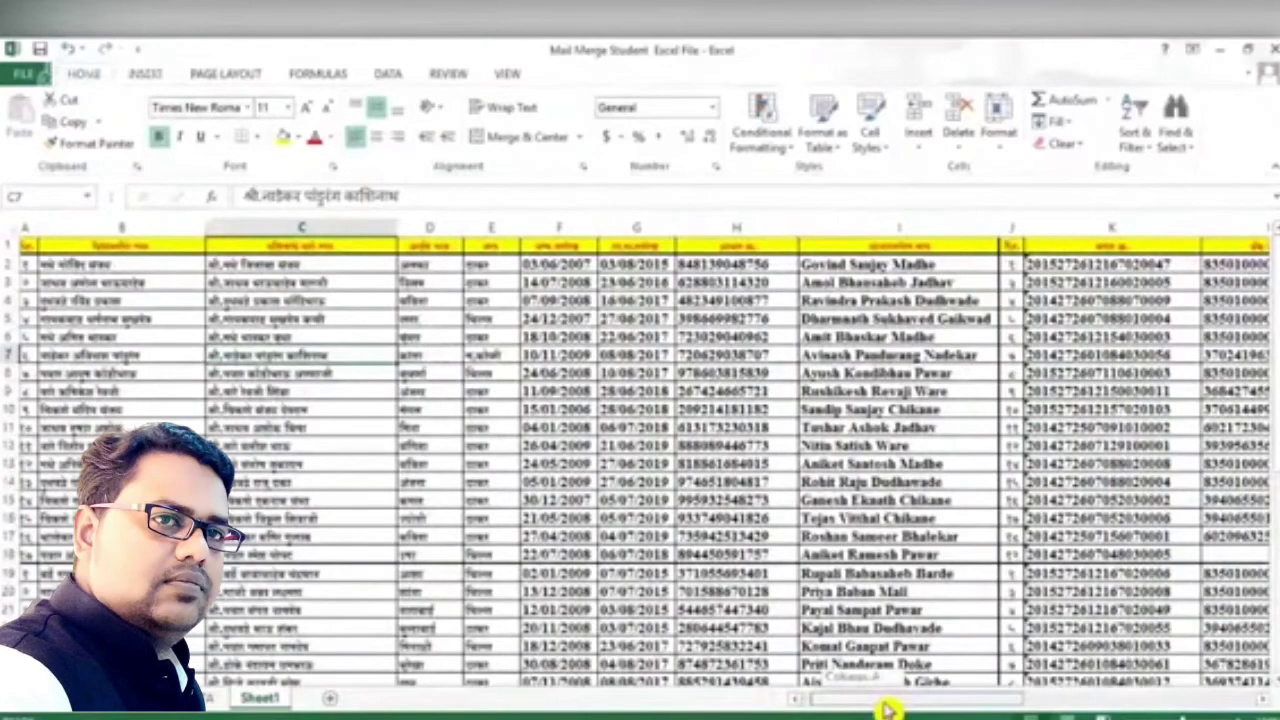
pyautogui.moveTo(887, 708); pyautogui.dragTo(1069, 712)
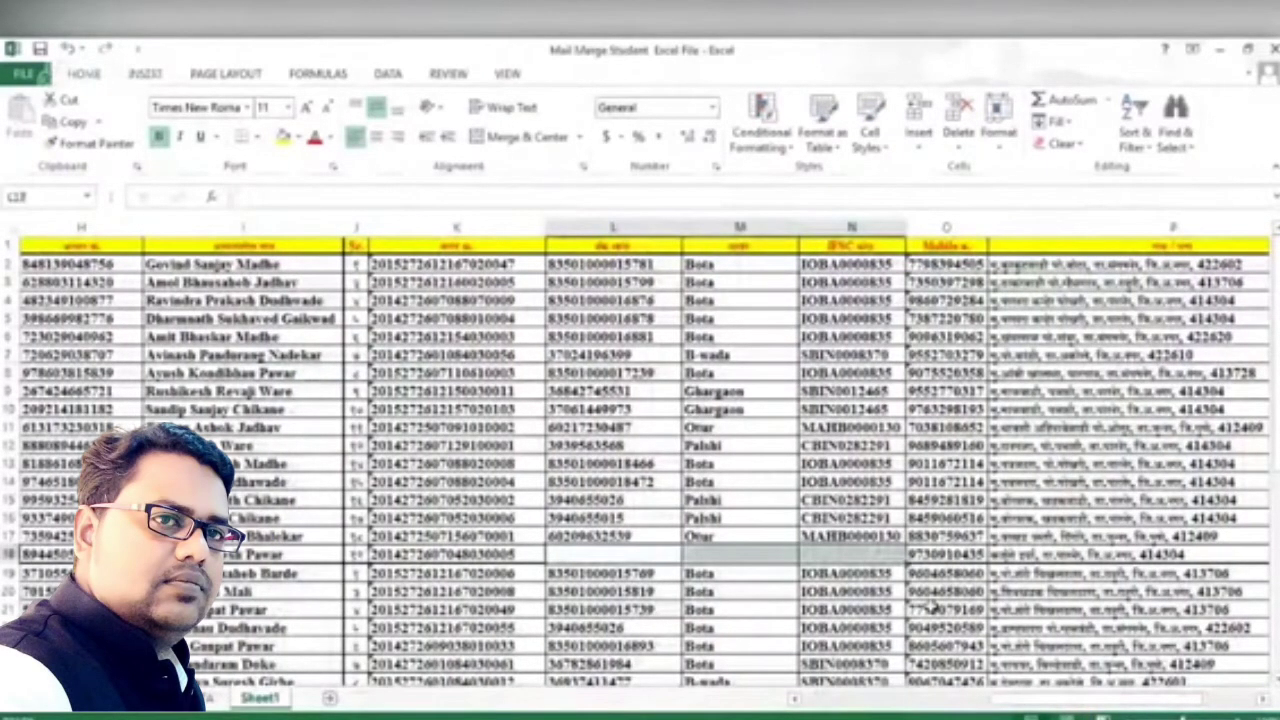
pyautogui.moveTo(930, 708); pyautogui.dragTo(893, 710)
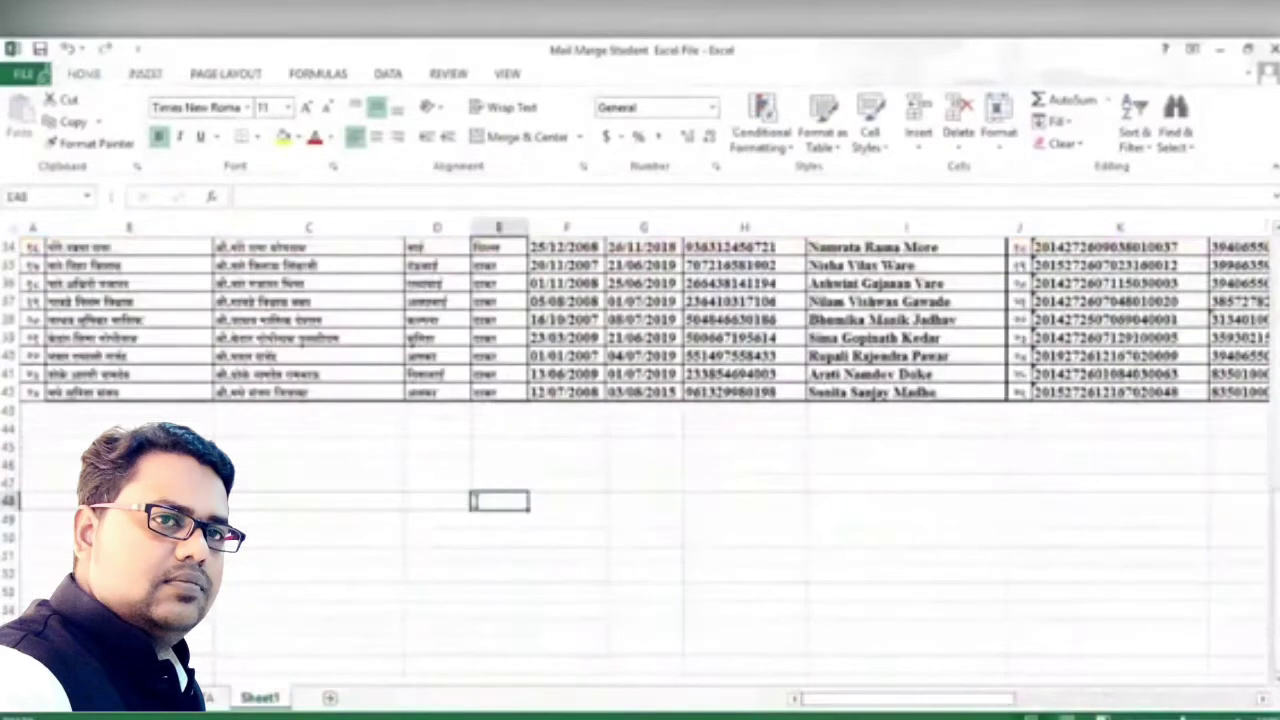
# Enter 5 in cell E48 and 6 in cell F48, below the student table.
pyautogui.write('3')
pyautogui.press('Tab')
pyautogui.write('6')
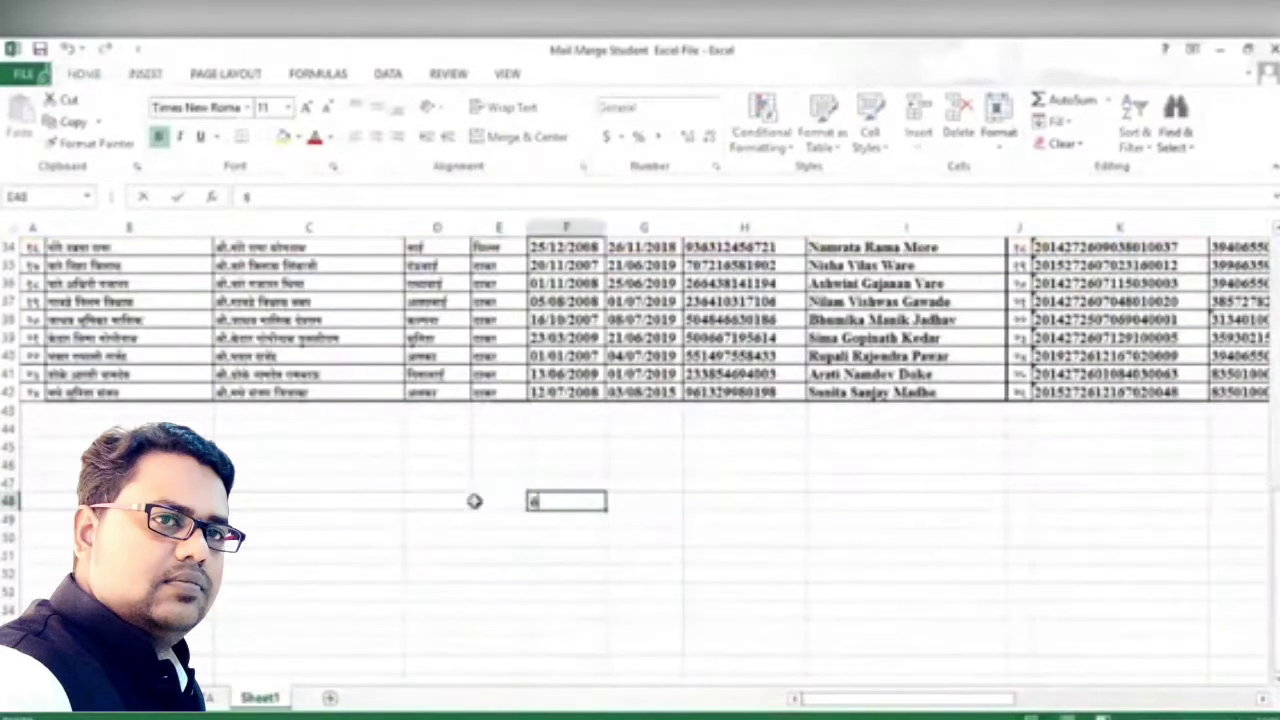
pyautogui.click(596, 590)
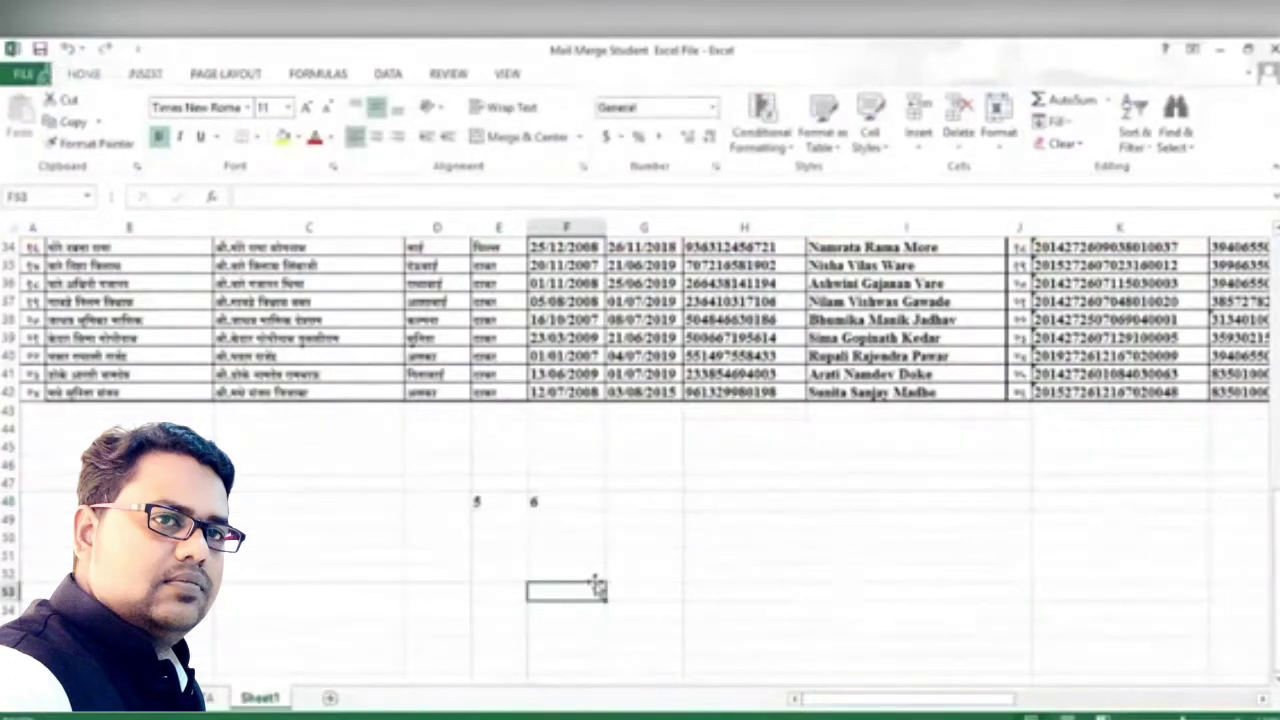
# Merge and centre cells E48 and F48, accepting that only the upper-left value is kept.
pyautogui.moveTo(490, 501); pyautogui.dragTo(571, 501)
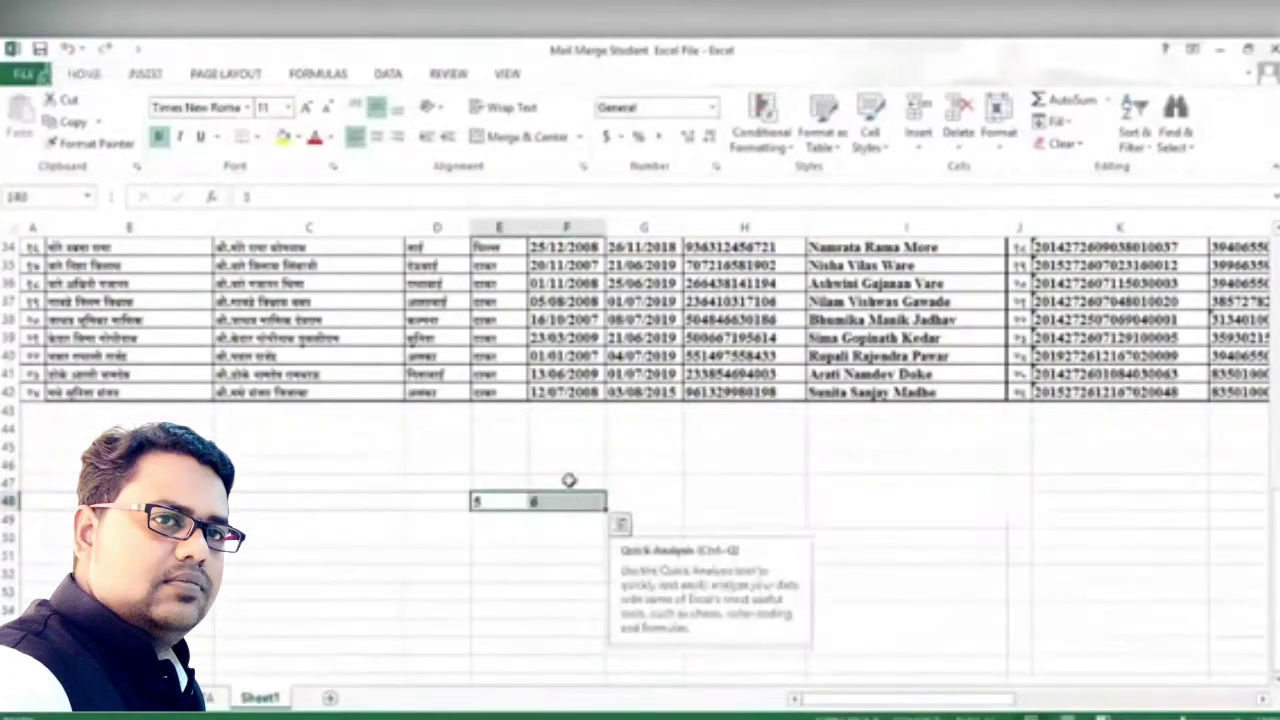
pyautogui.click(526, 146)
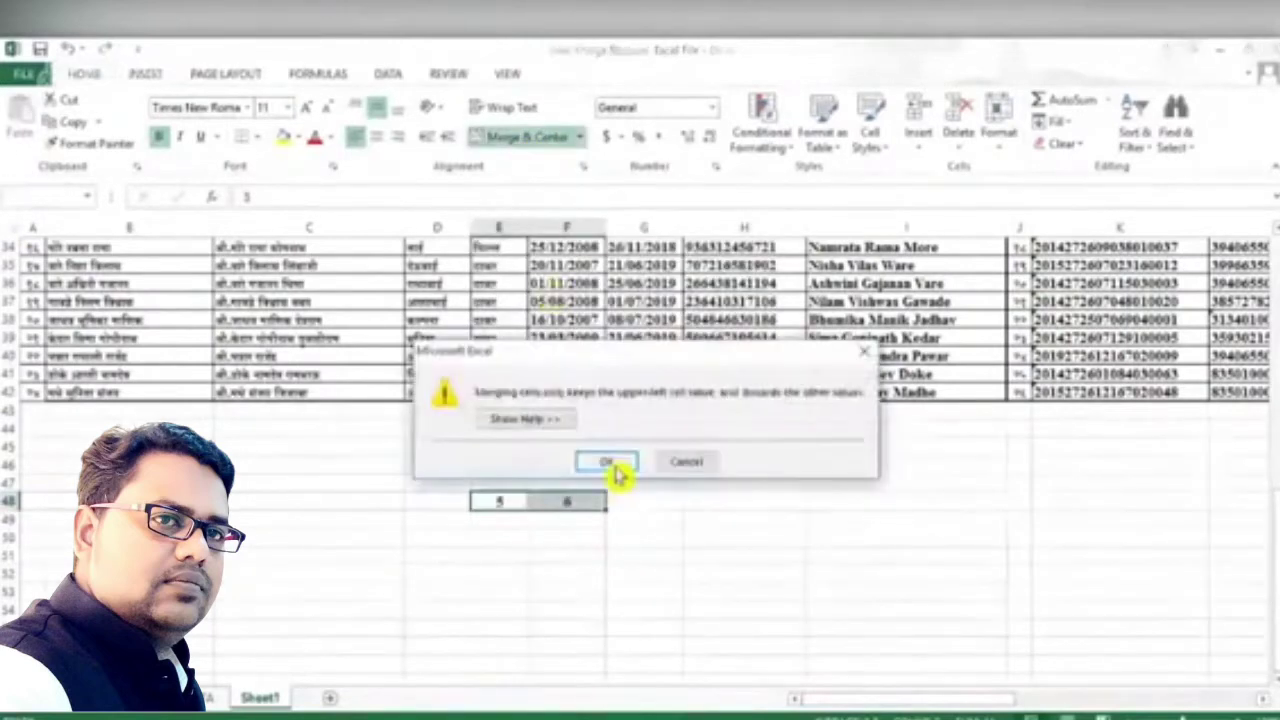
pyautogui.click(606, 462)
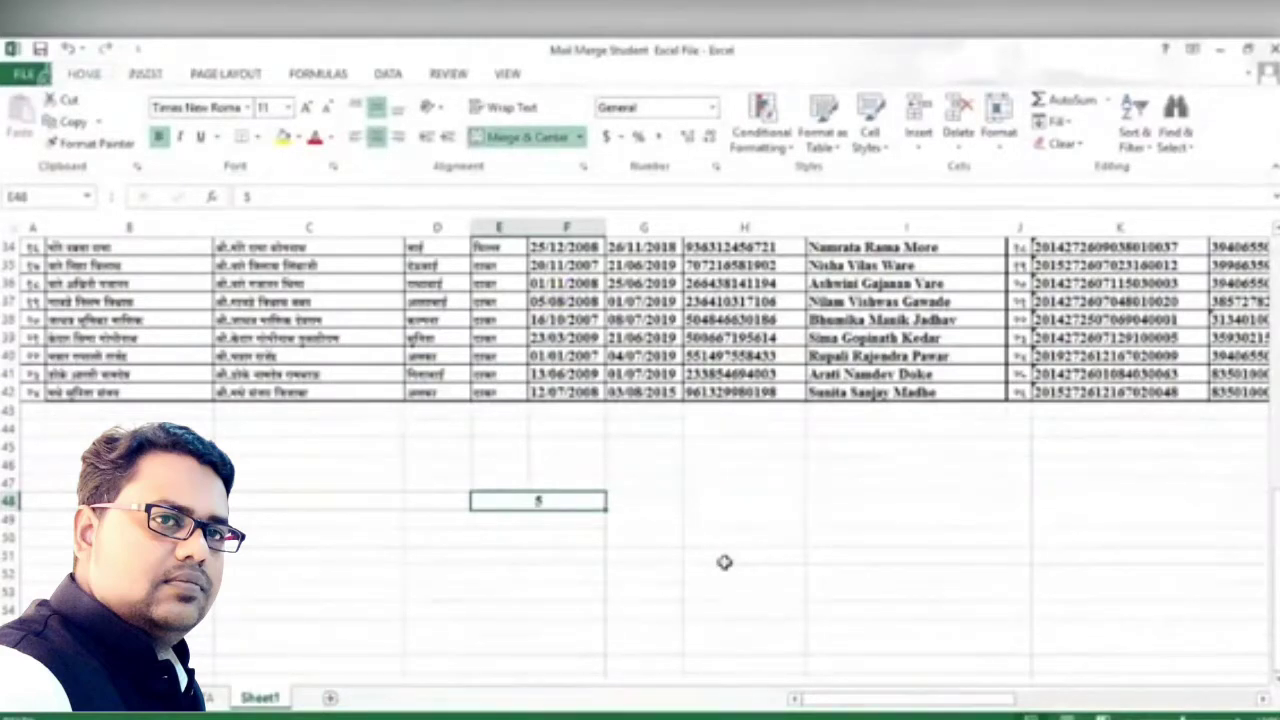
# Undo the cell merge and both trial number entries below the student table.
pyautogui.hotkey('ctrl', 'z')
pyautogui.hotkey('ctrl', 'z')
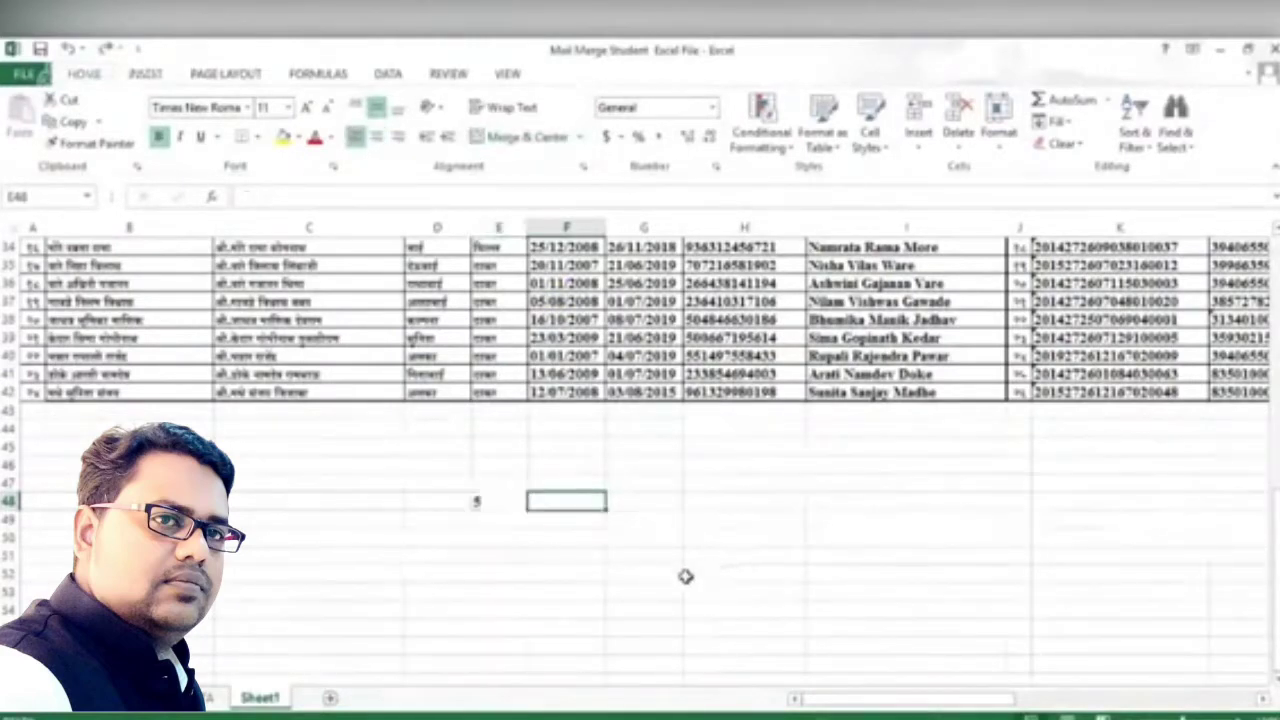
pyautogui.hotkey('ctrl', 'z')
pyautogui.click(686, 577)
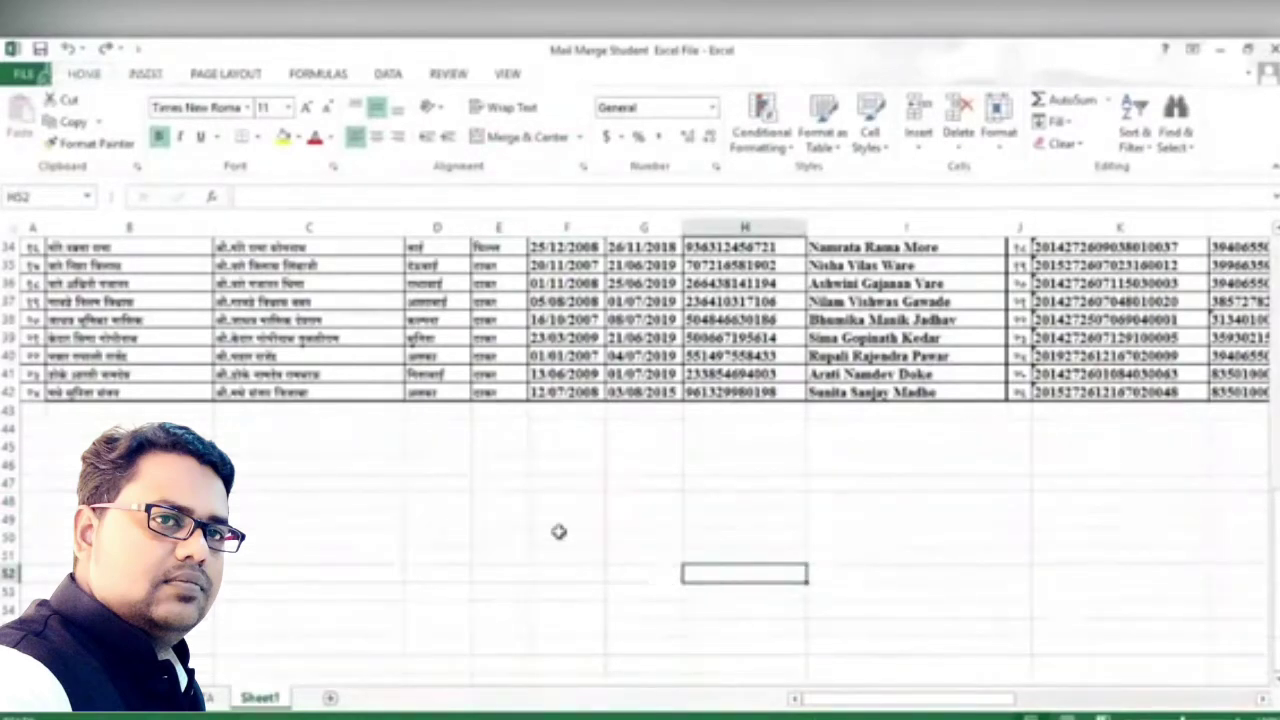
# Increase the font size of the student table's yellow heading row to 14.
pyautogui.scroll(3, 560, 529)
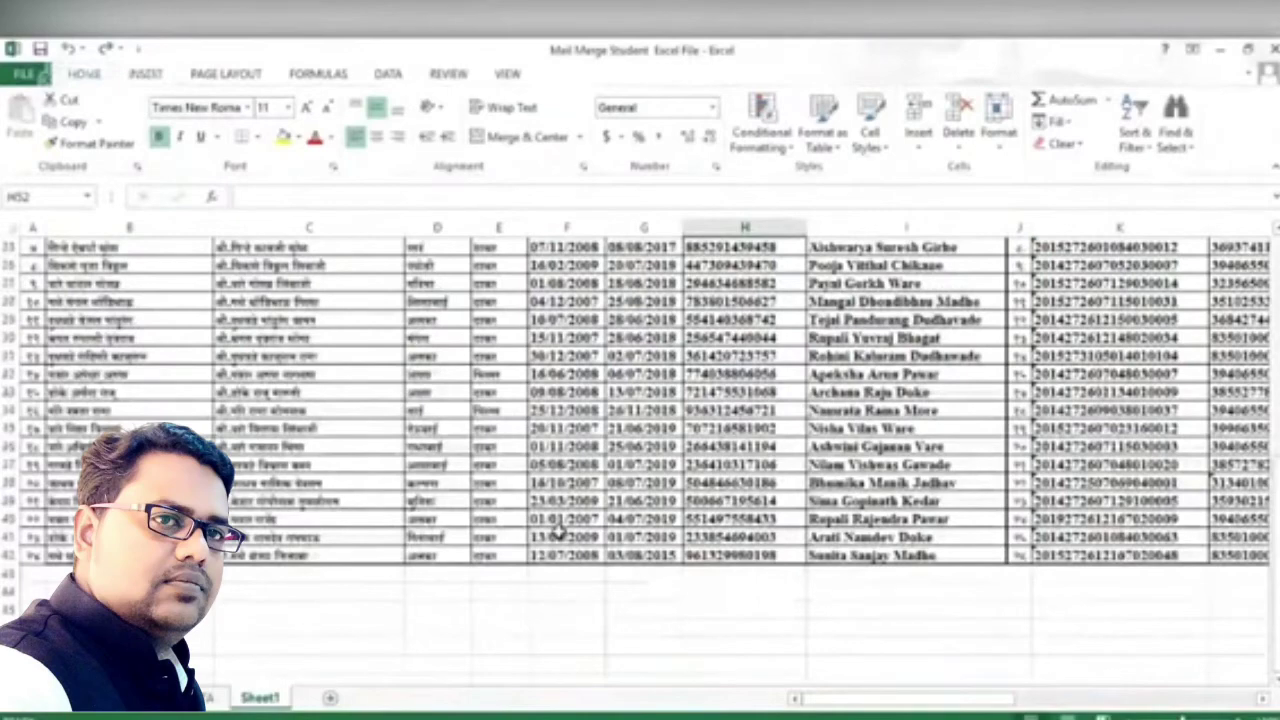
pyautogui.scroll(8, 560, 530)
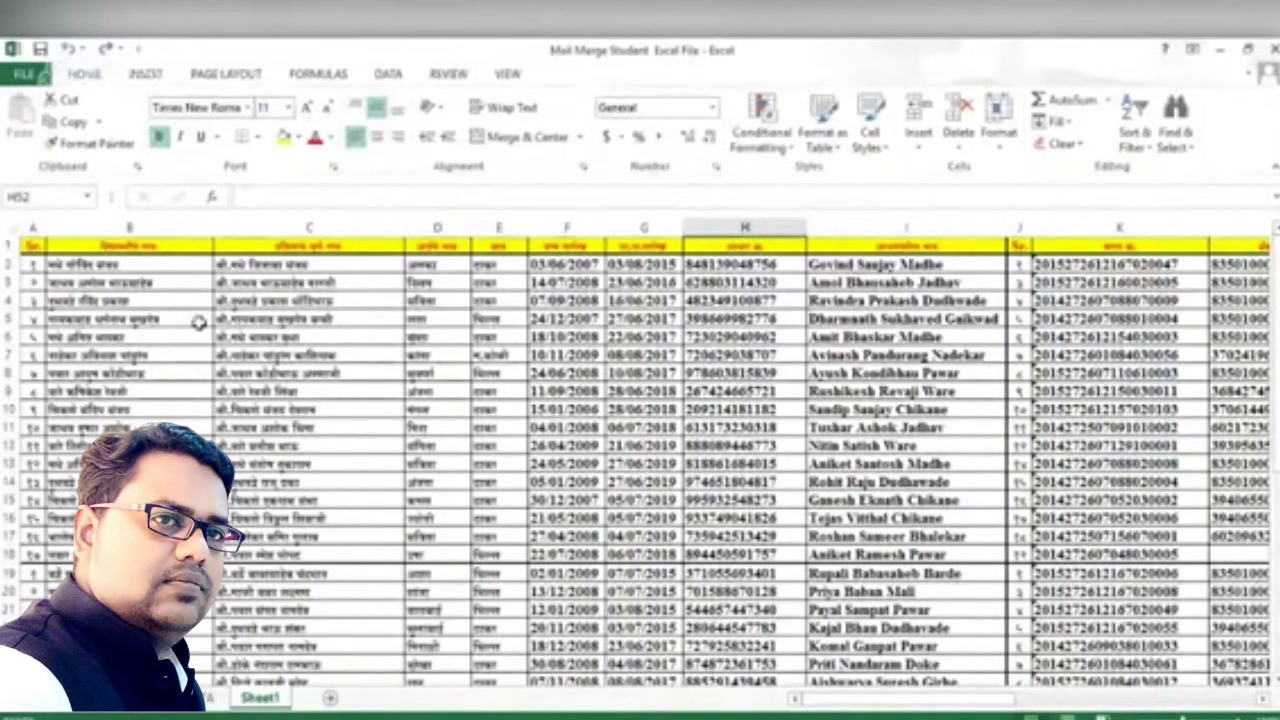
pyautogui.click(8, 244)
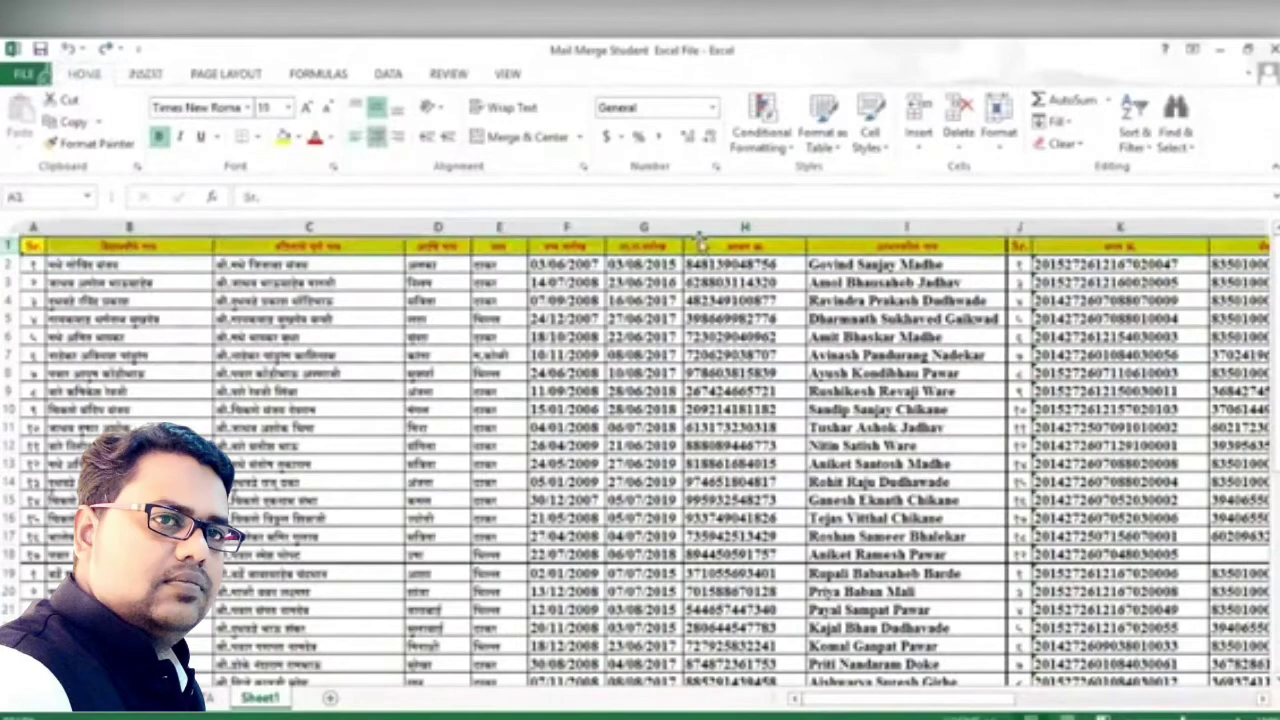
pyautogui.click(312, 111)
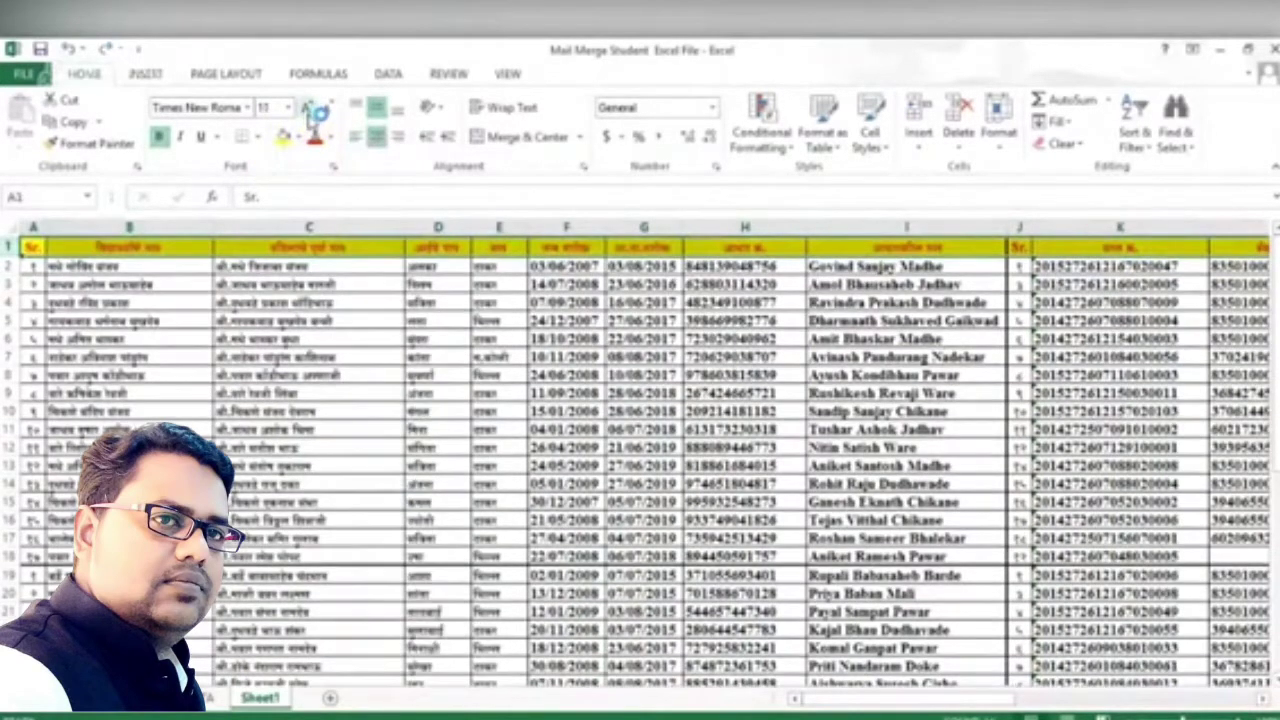
pyautogui.click(312, 111)
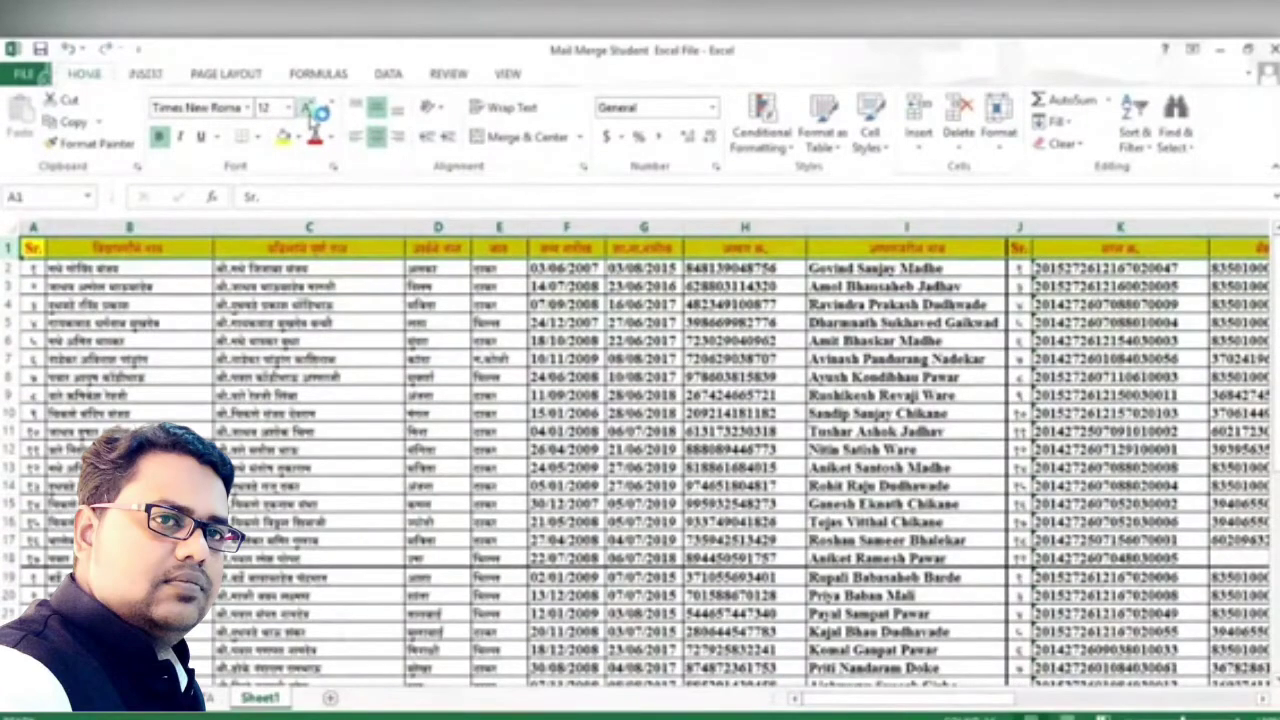
pyautogui.click(312, 111)
pyautogui.click(328, 366)
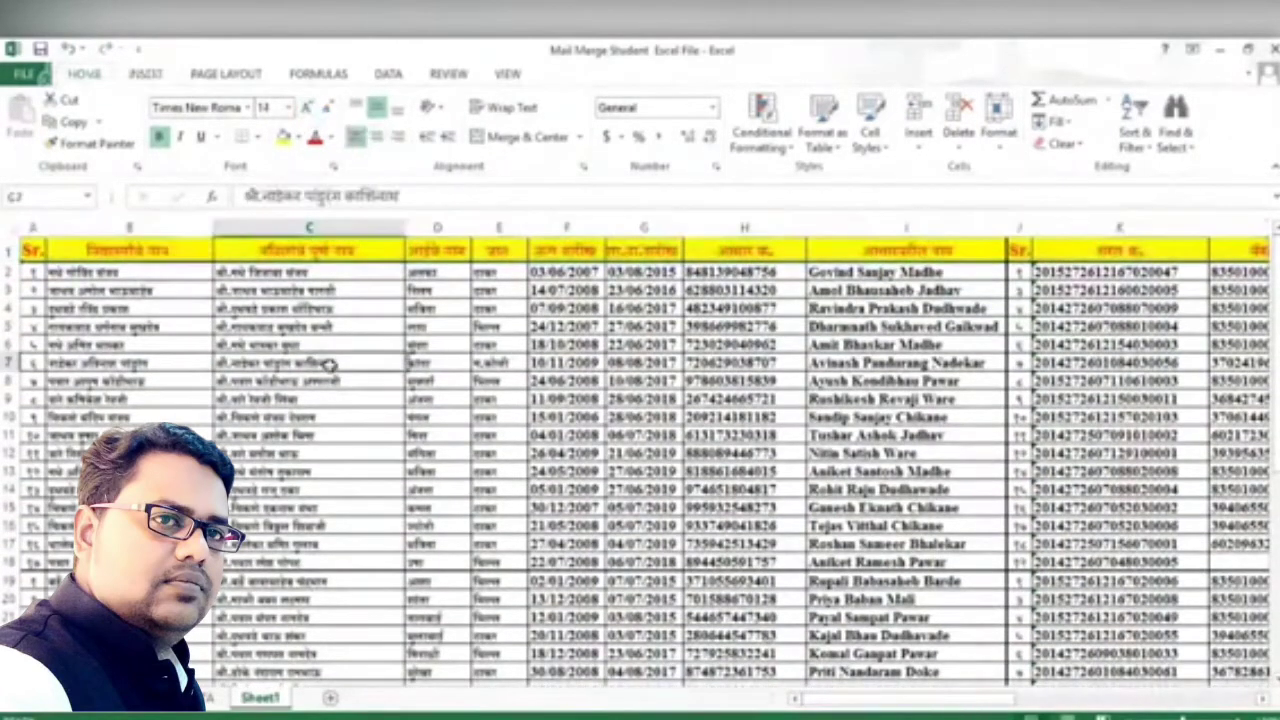
pyautogui.click(8, 253)
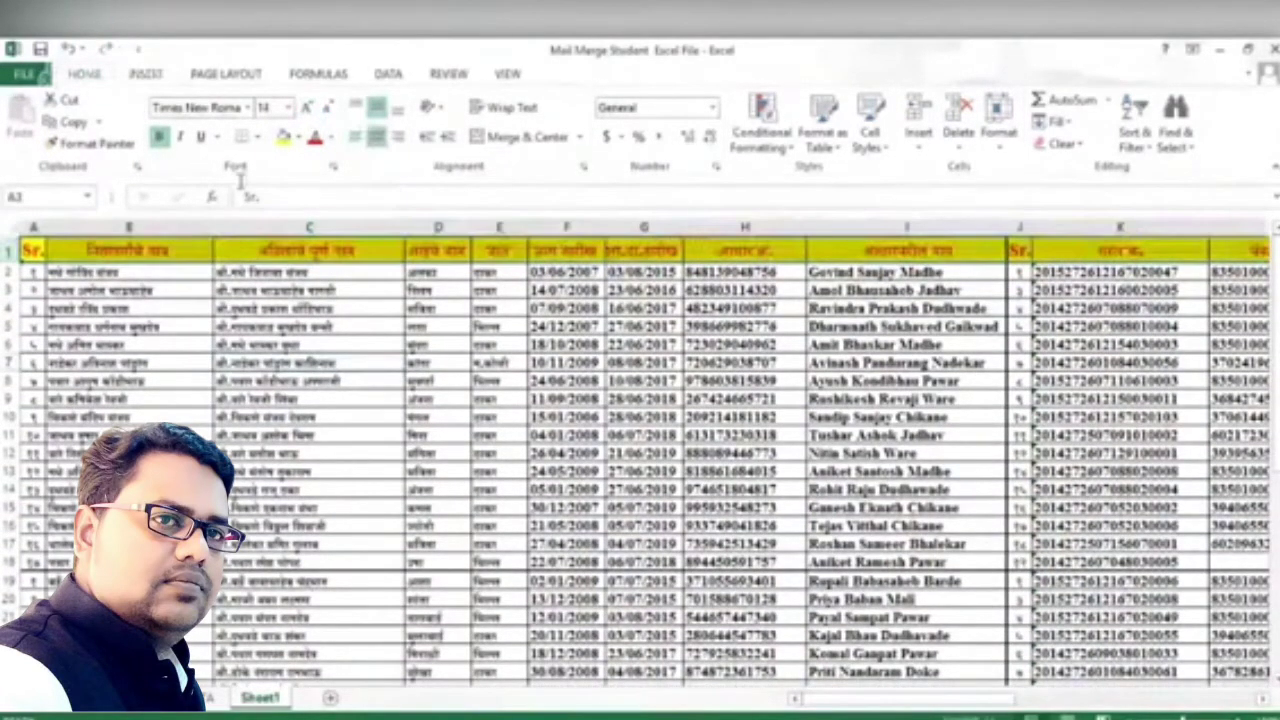
pyautogui.click(458, 435)
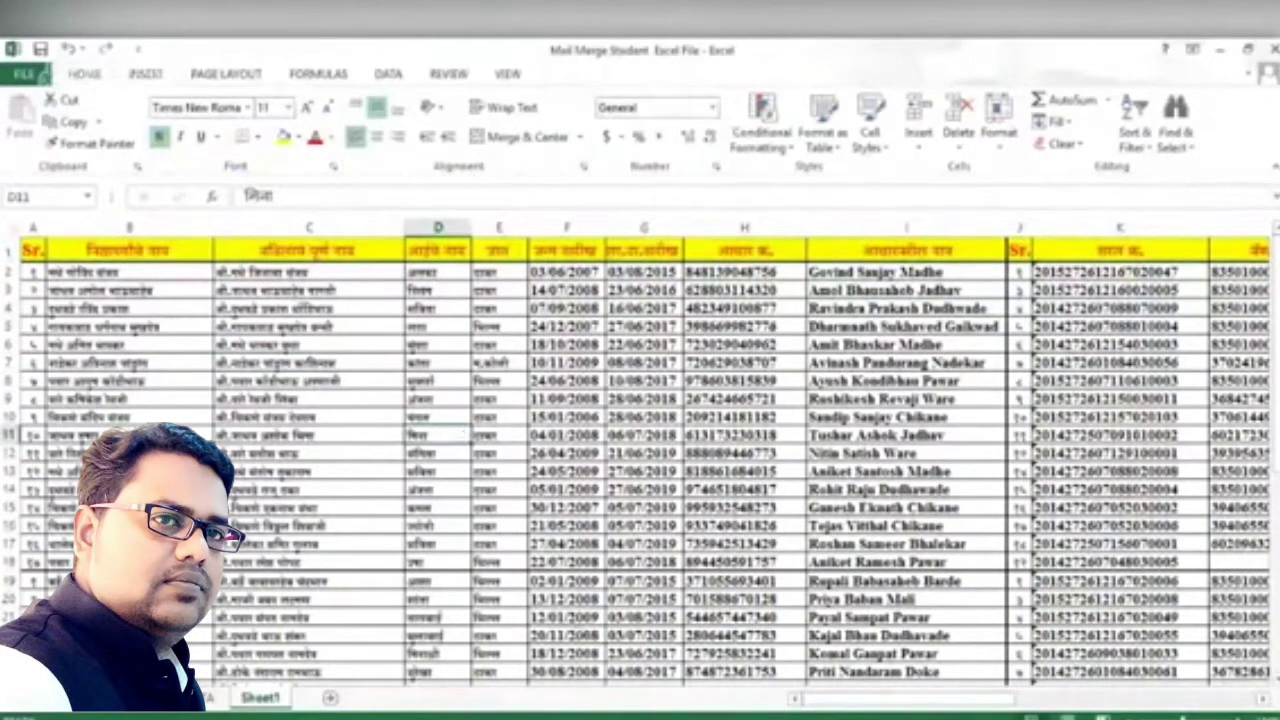
# Insert a blank row above the student table's enlarged headings.
pyautogui.moveTo(855, 718)
pyautogui.click(8, 249)
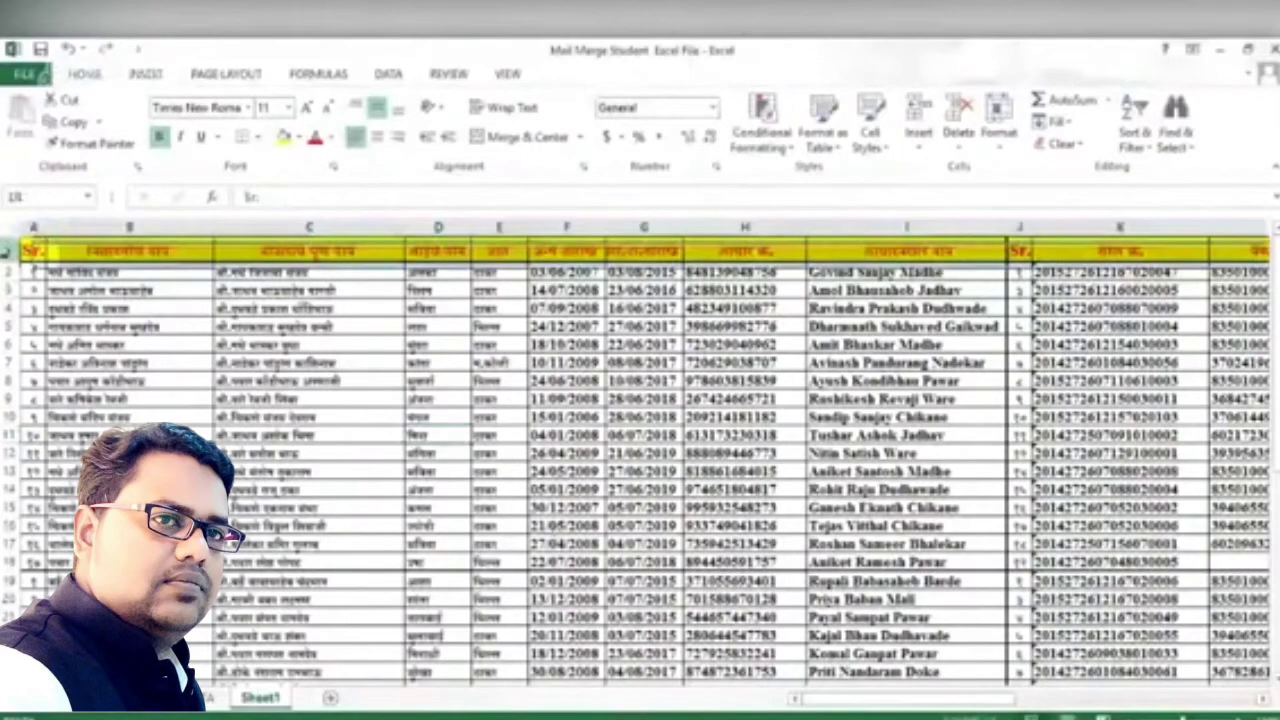
pyautogui.rightClick(10, 254)
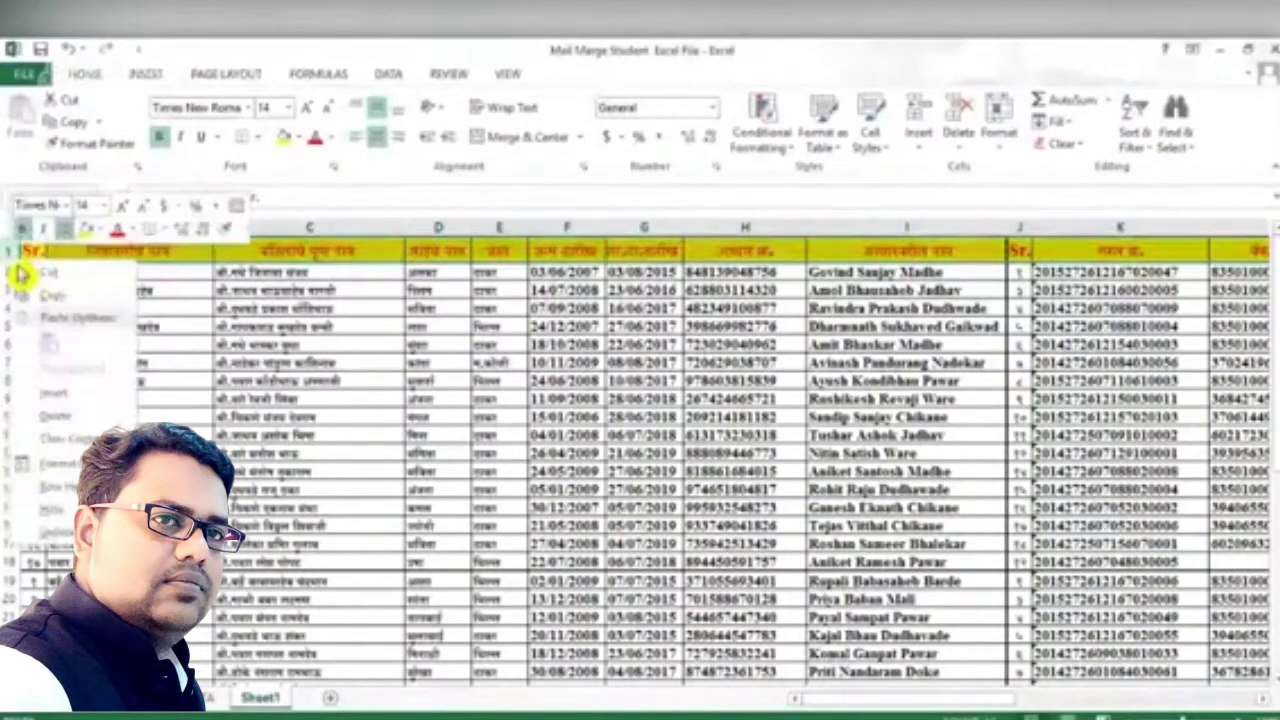
pyautogui.click(92, 398)
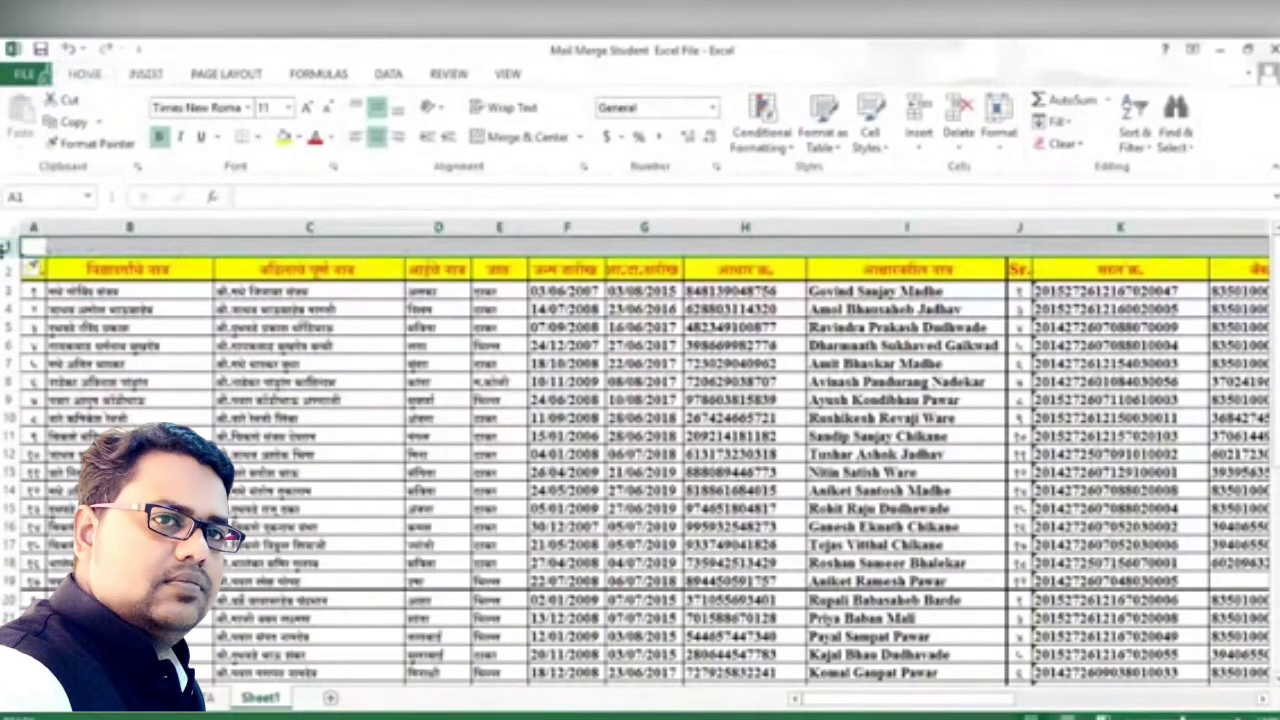
# Enter the sample title text "govt ..." in cell B1 of the blank row above the headings.
pyautogui.click(318, 380)
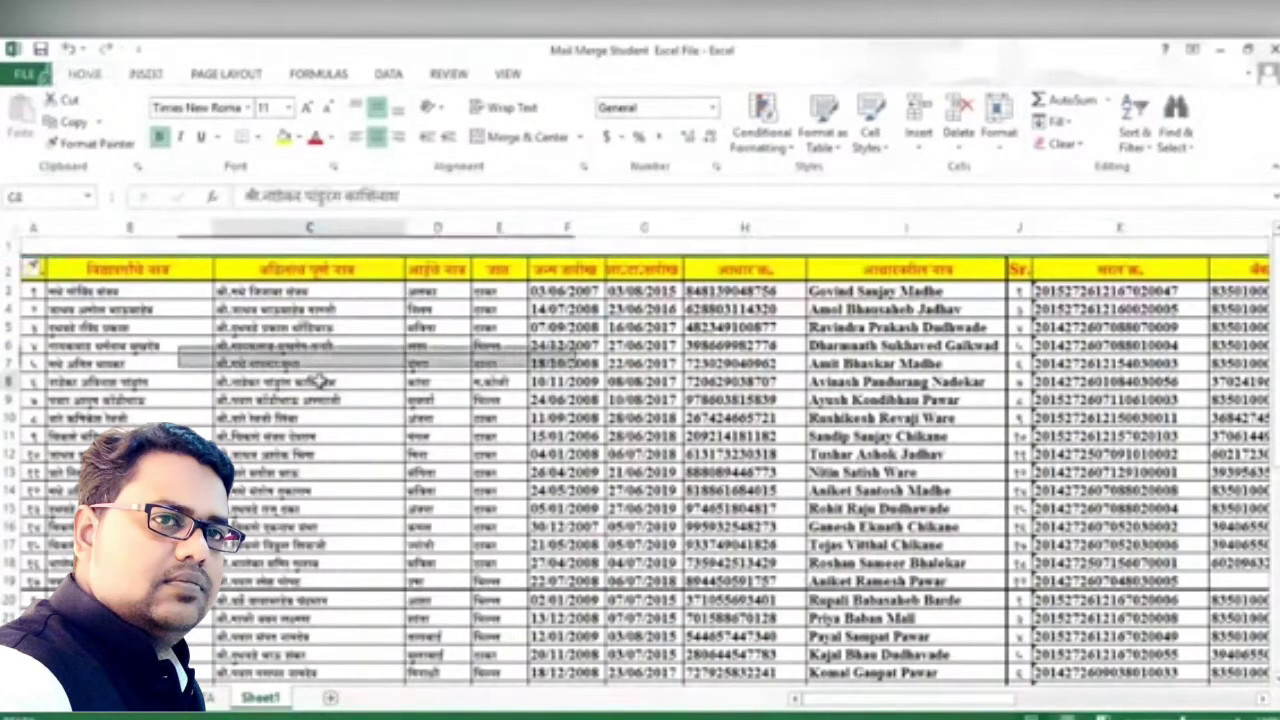
pyautogui.moveTo(175, 247); pyautogui.dragTo(627, 244)
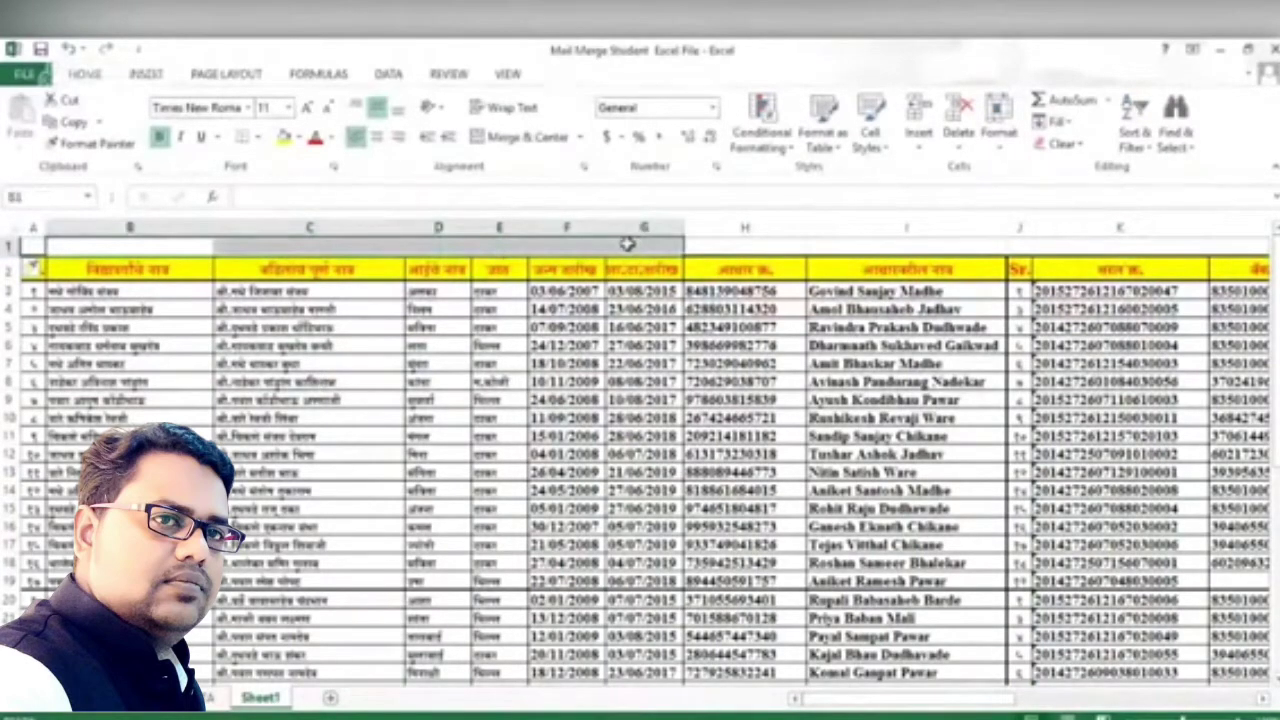
pyautogui.write('govt')
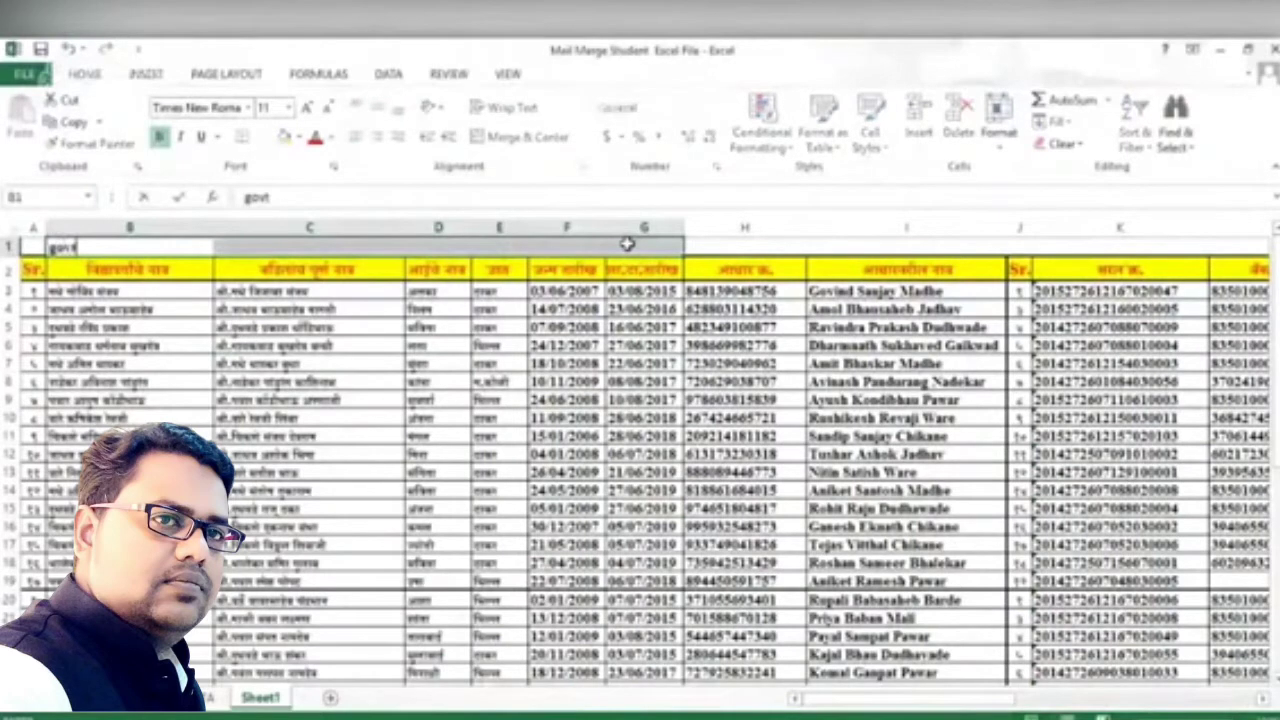
pyautogui.write(' ...')
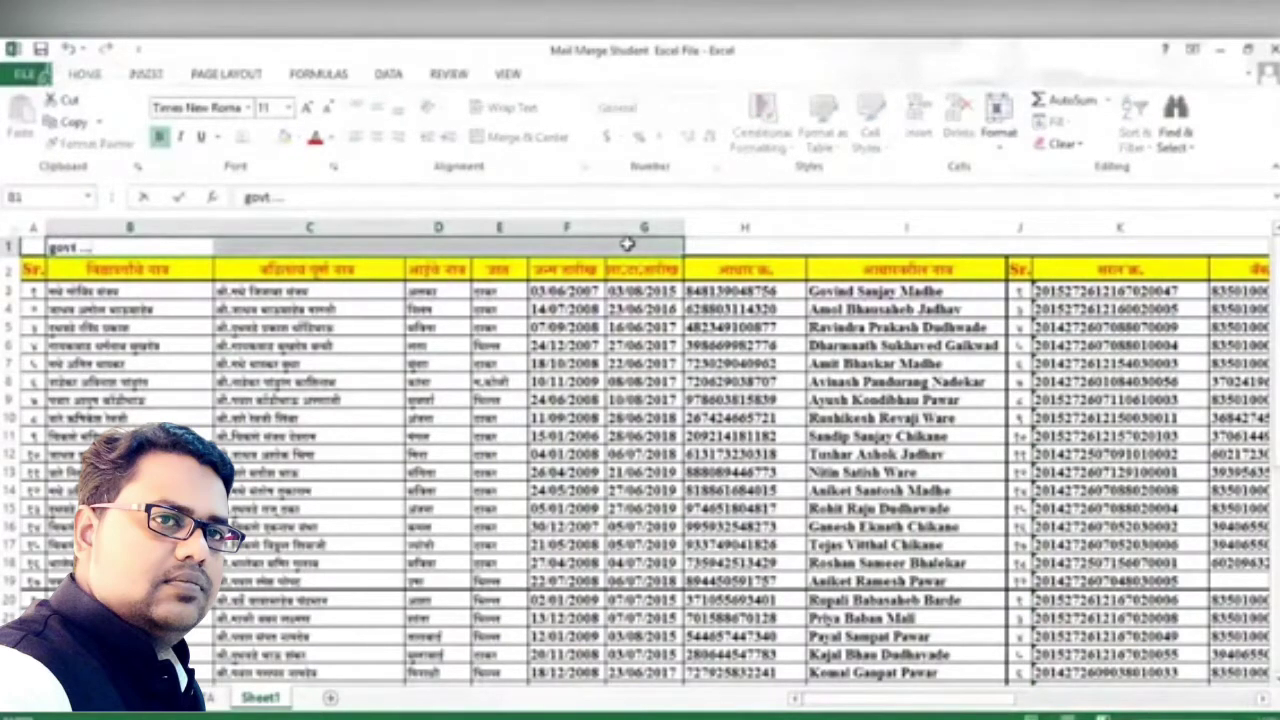
pyautogui.click(475, 403)
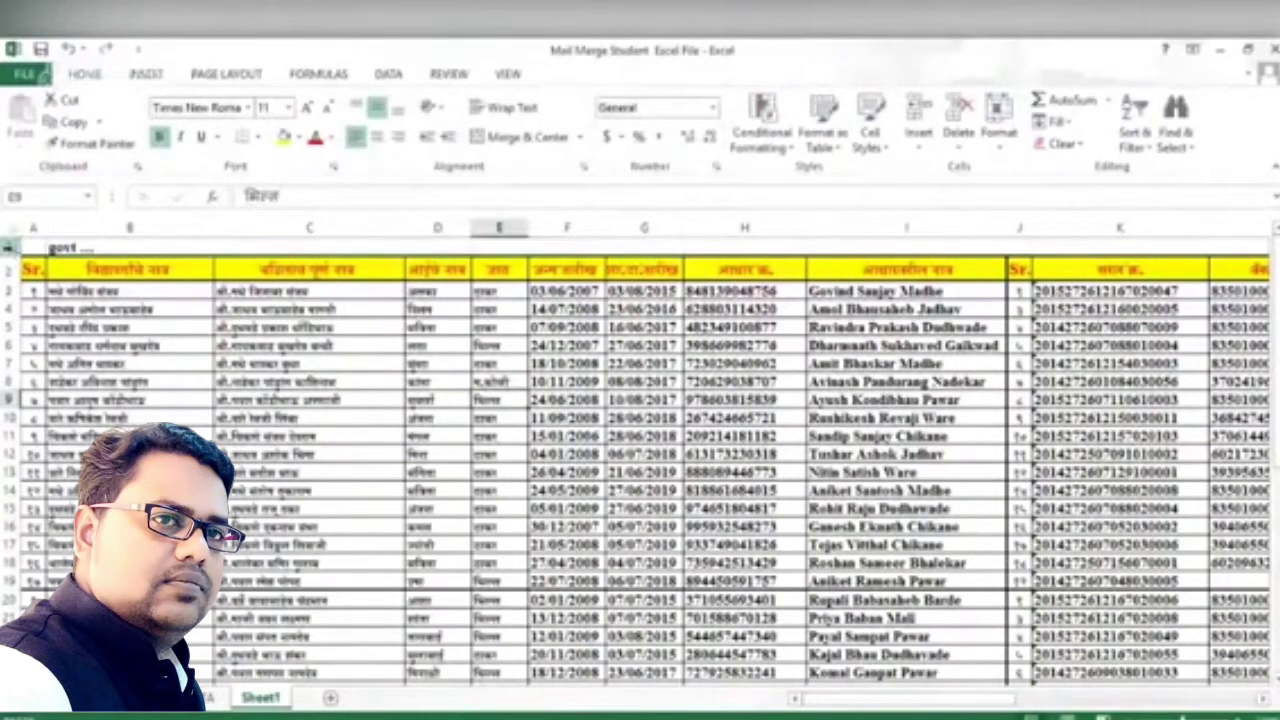
# Delete the sample title row so the headings are back in row 1, and select the Sr. heading cell.
pyautogui.click(9, 247)
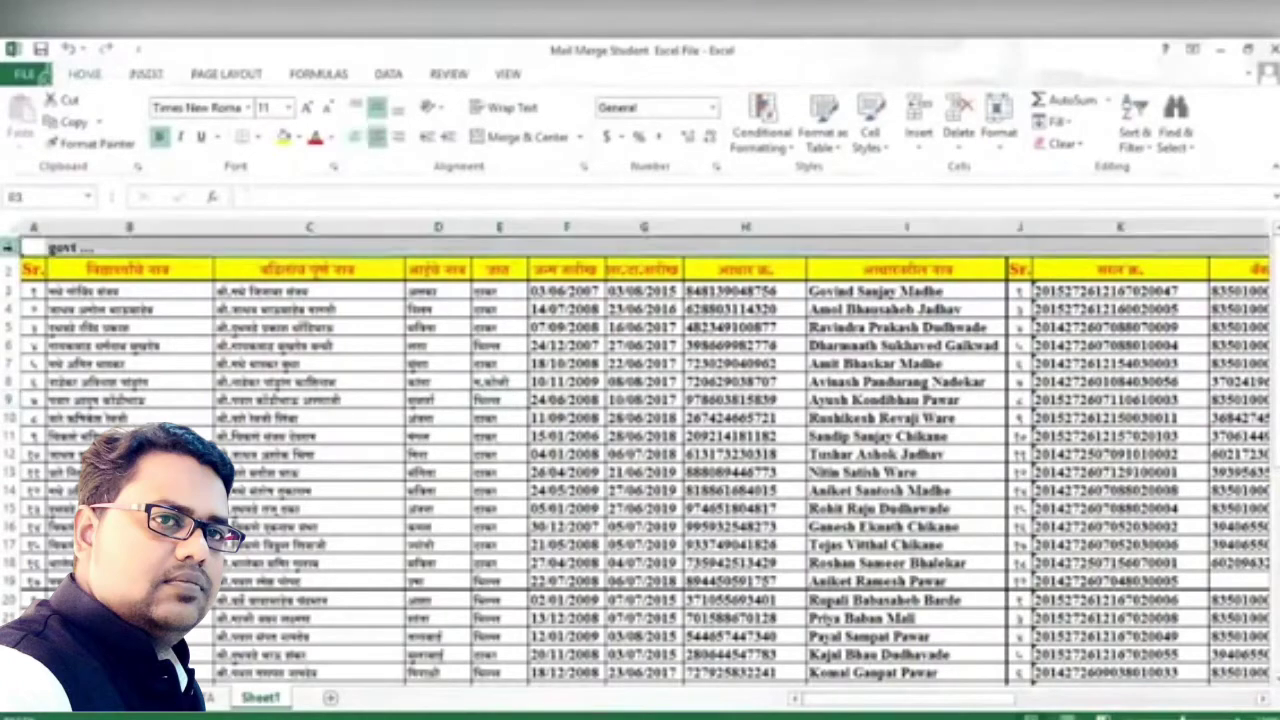
pyautogui.rightClick(20, 247)
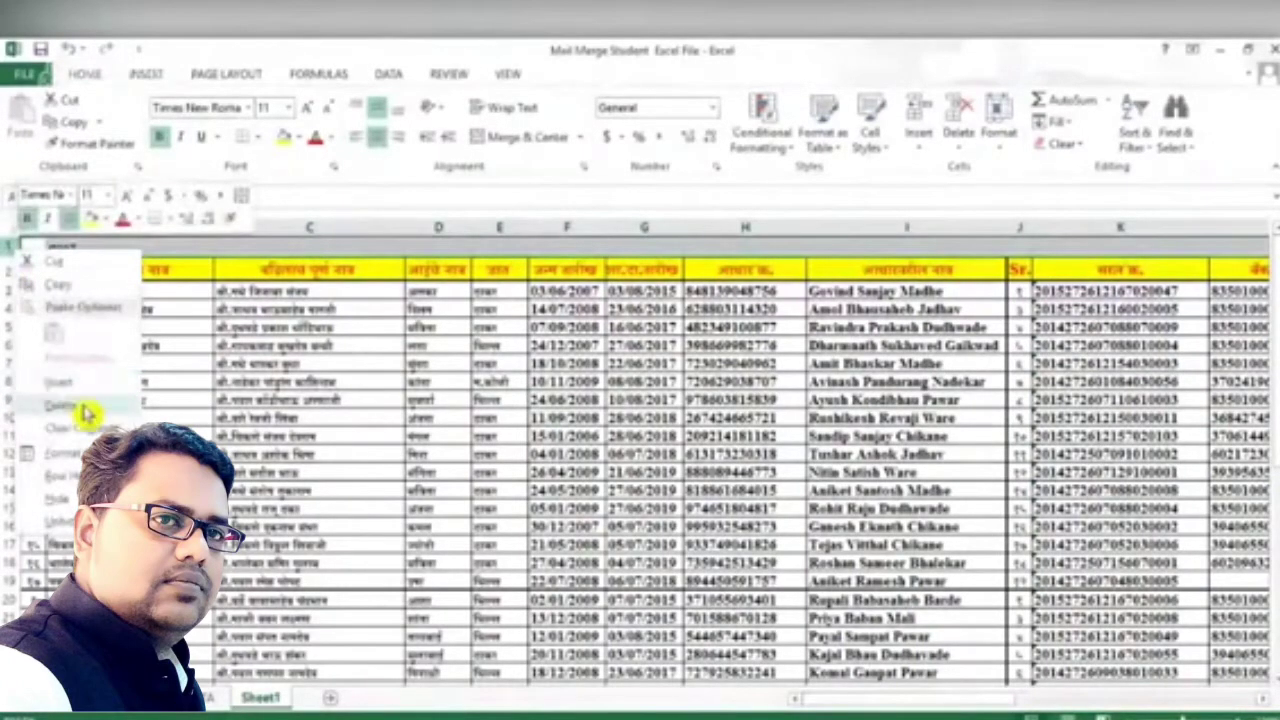
pyautogui.click(80, 410)
pyautogui.click(325, 413)
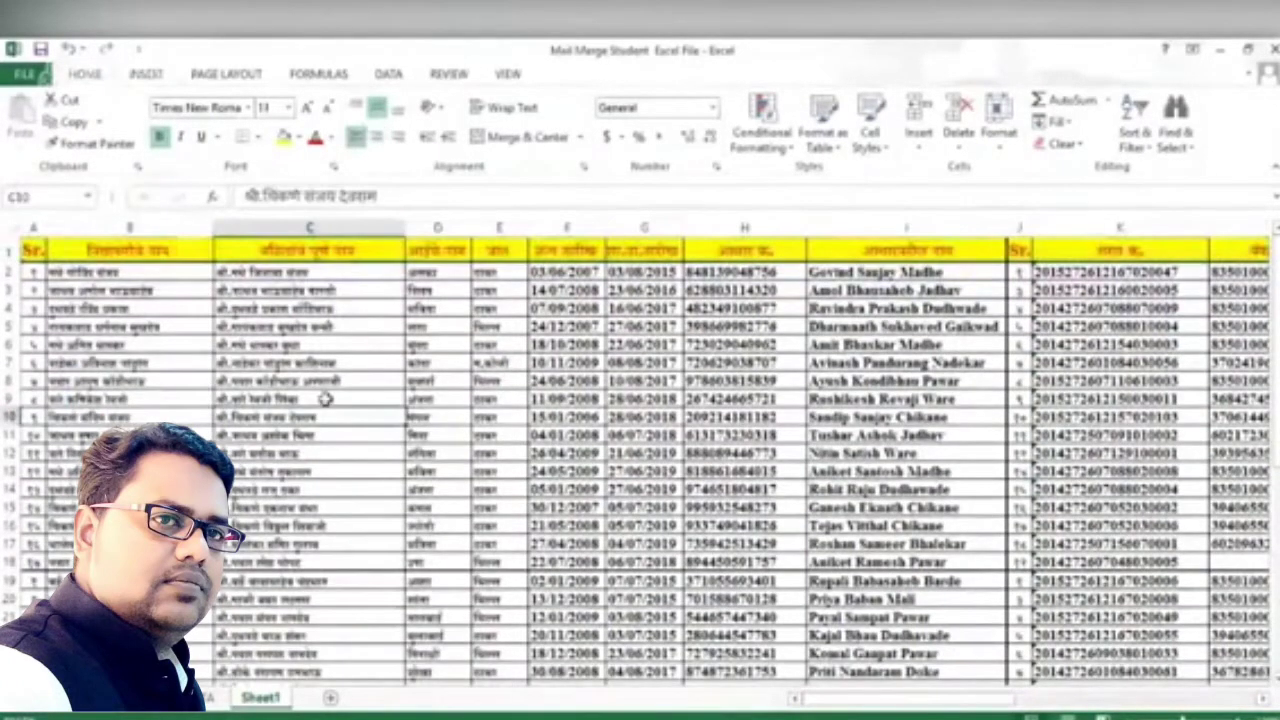
pyautogui.click(44, 250)
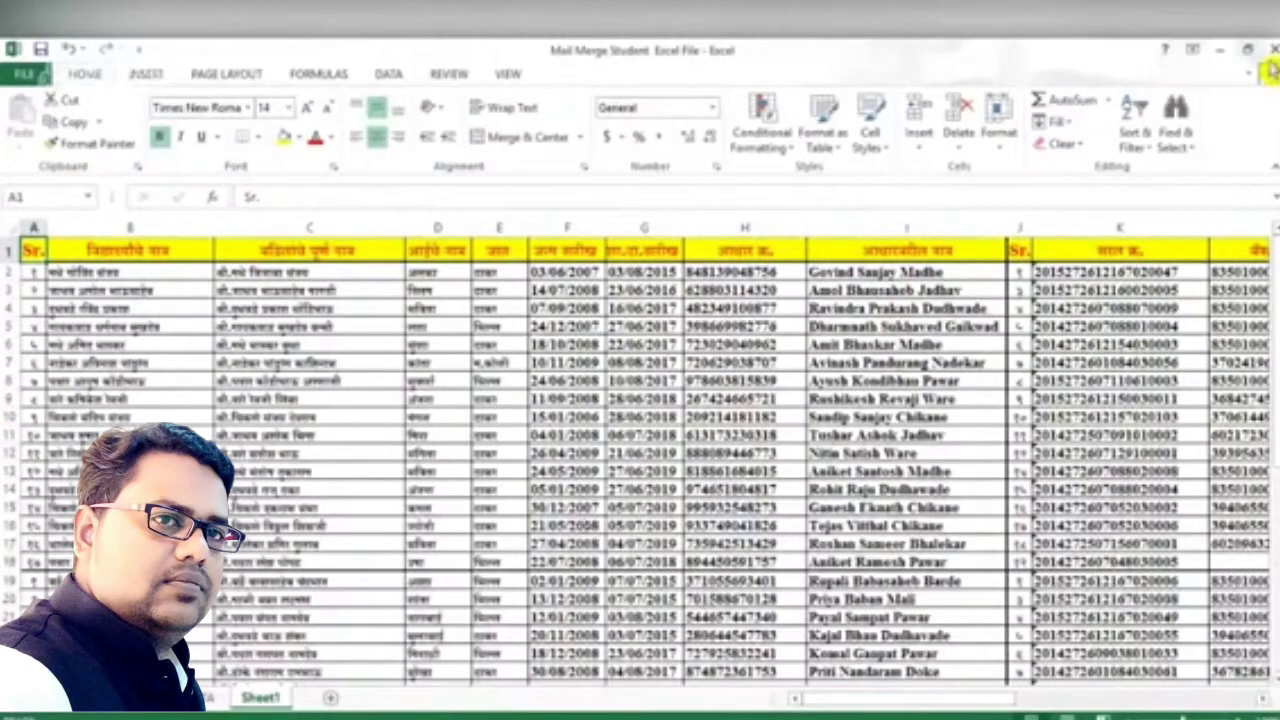
# Minimize the student workbook and switch to the Mail Merge Sample document in Word.
pyautogui.click(1224, 55)
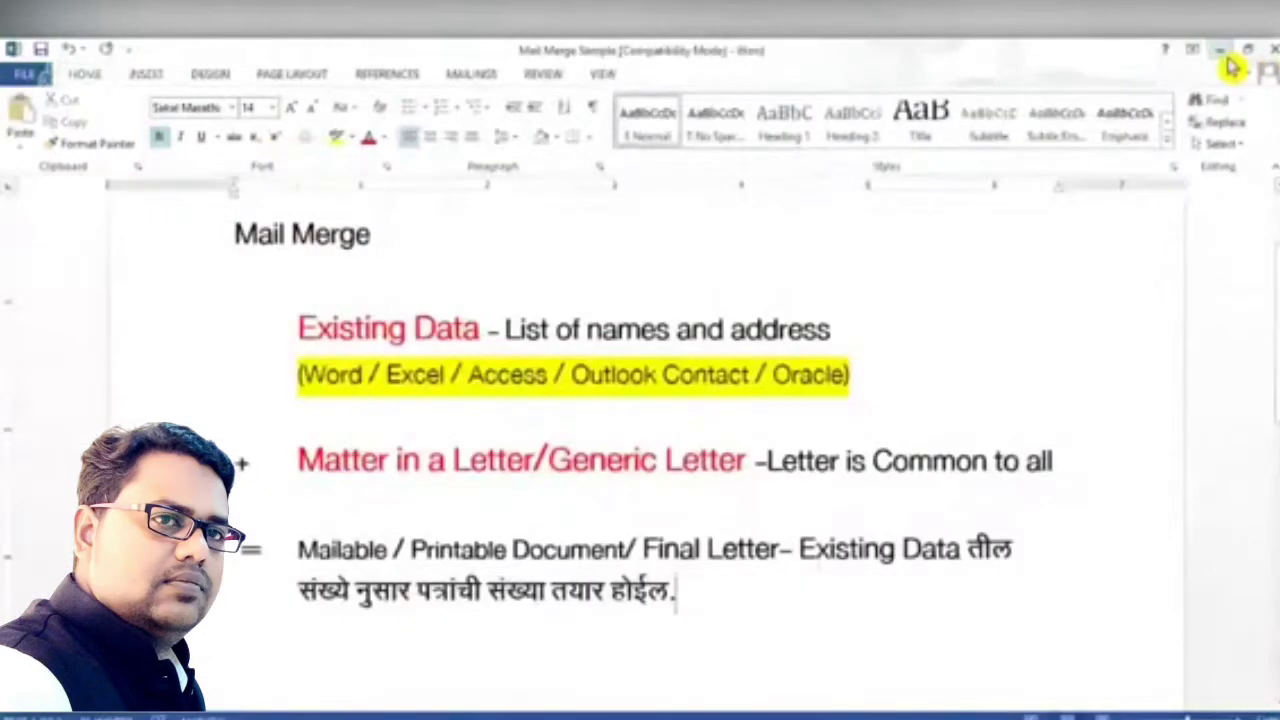
pyautogui.click(1224, 57)
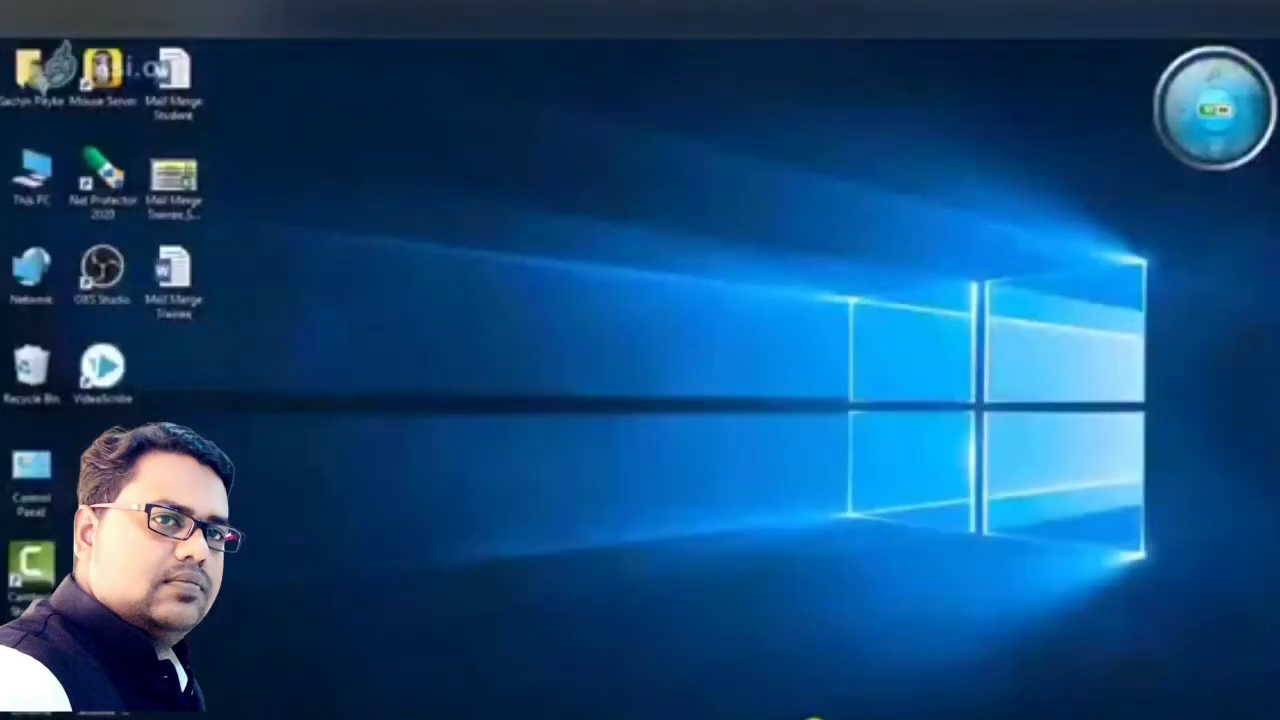
pyautogui.click(814, 719)
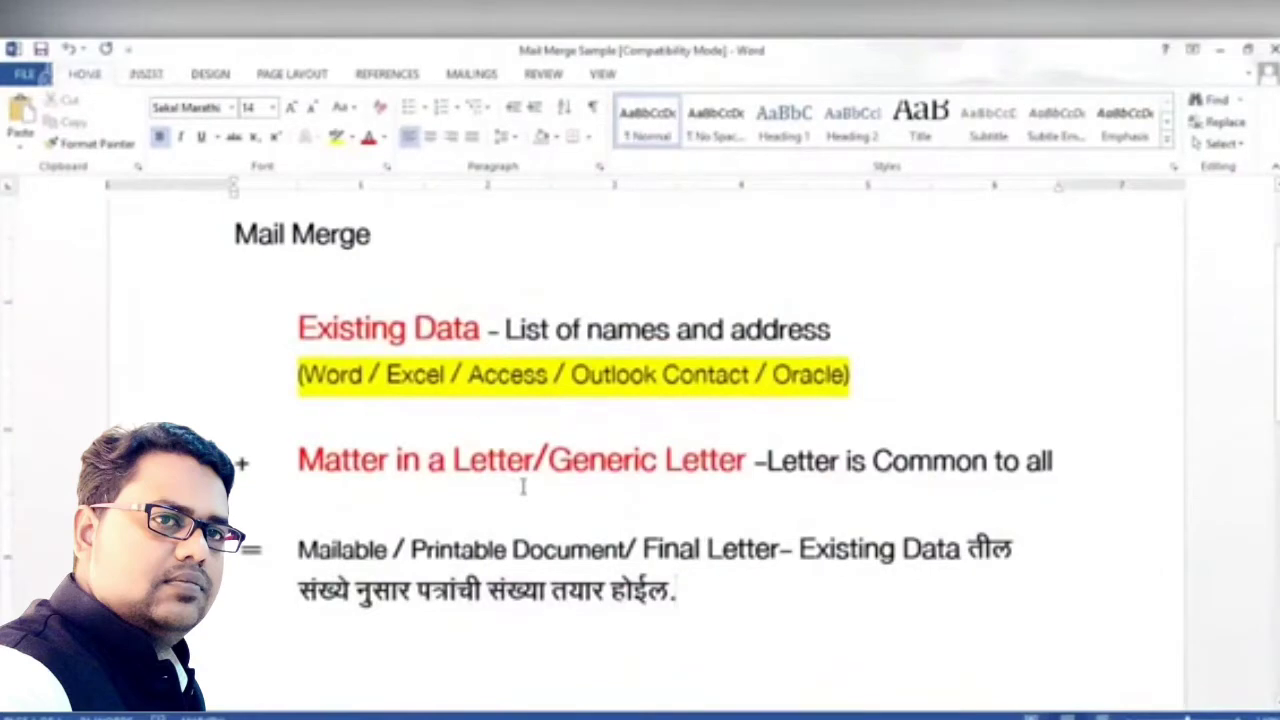
# Minimize the Mail Merge Sample document, refresh the desktop, and try to open the Mail Merge Student document in Word.
pyautogui.click(1221, 50)
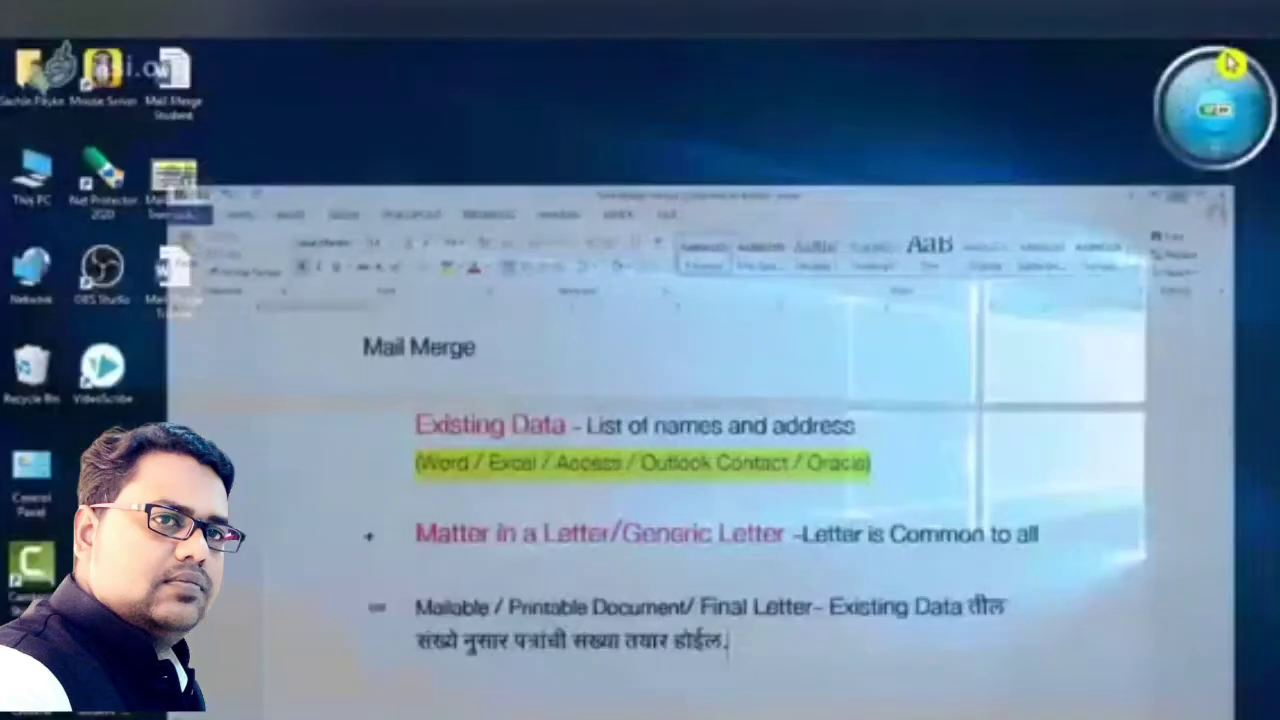
pyautogui.rightClick(680, 186)
pyautogui.click(751, 251)
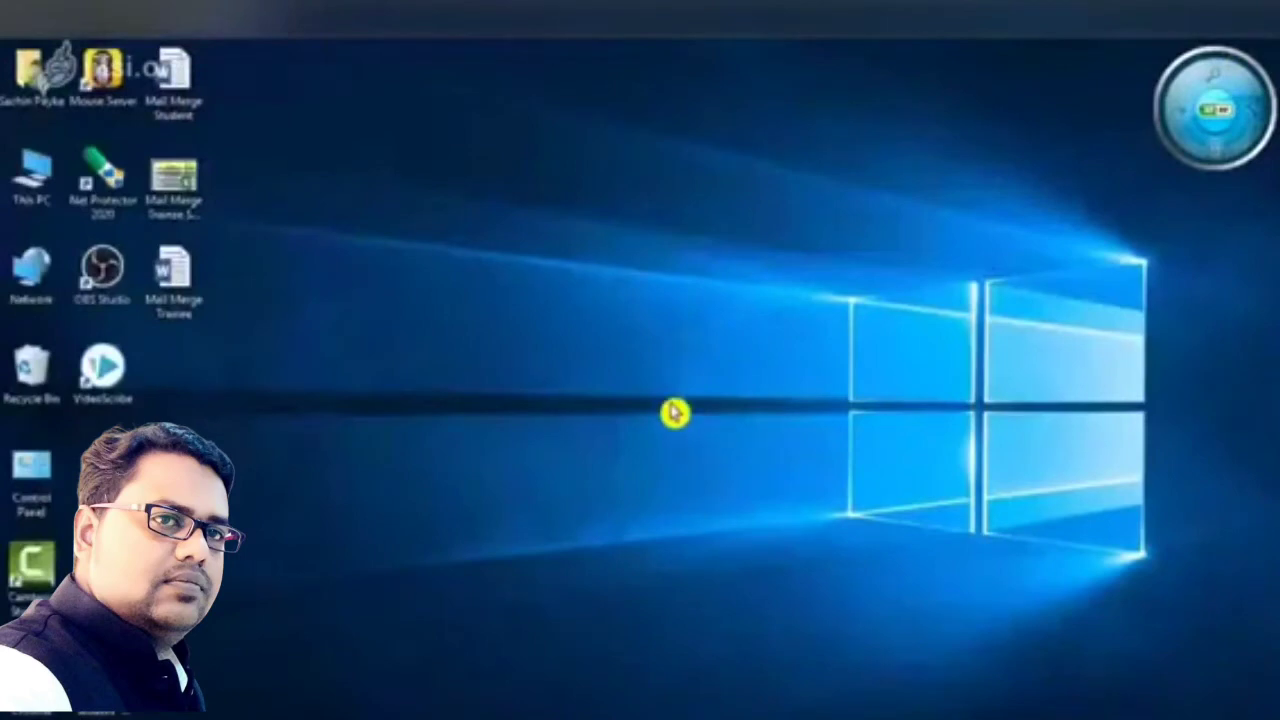
pyautogui.doubleClick(185, 88)
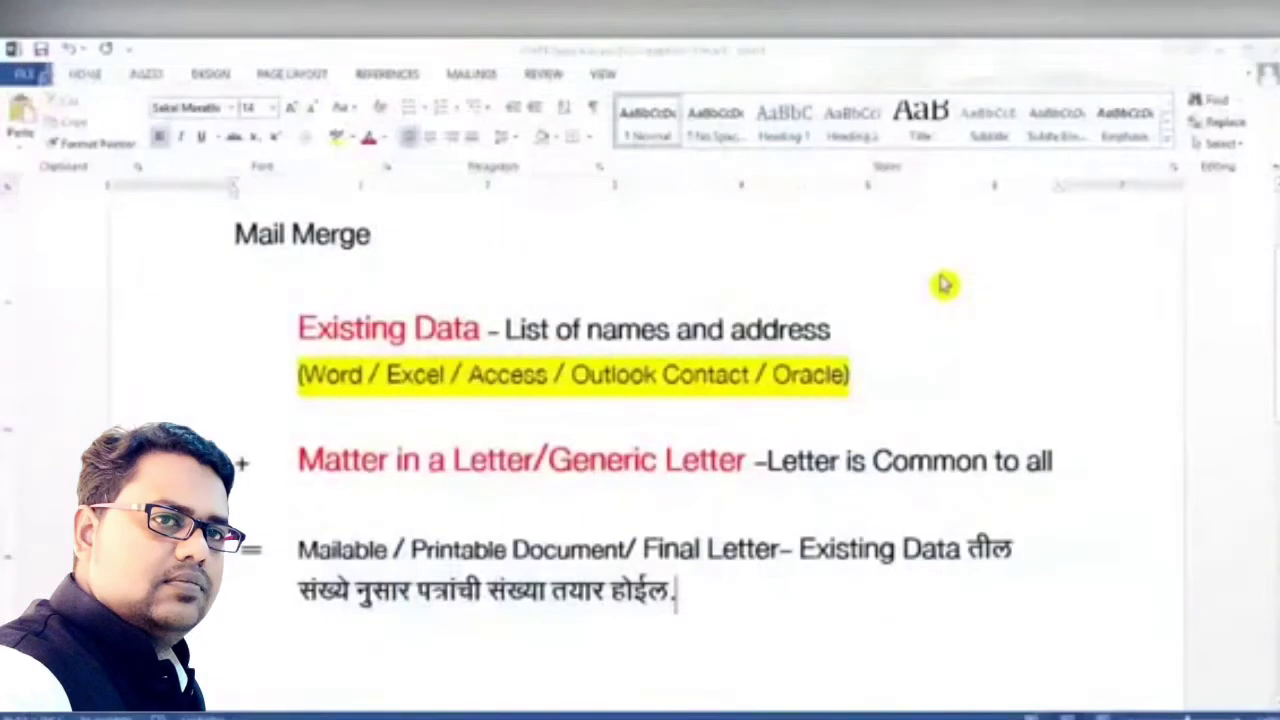
pyautogui.click(611, 484)
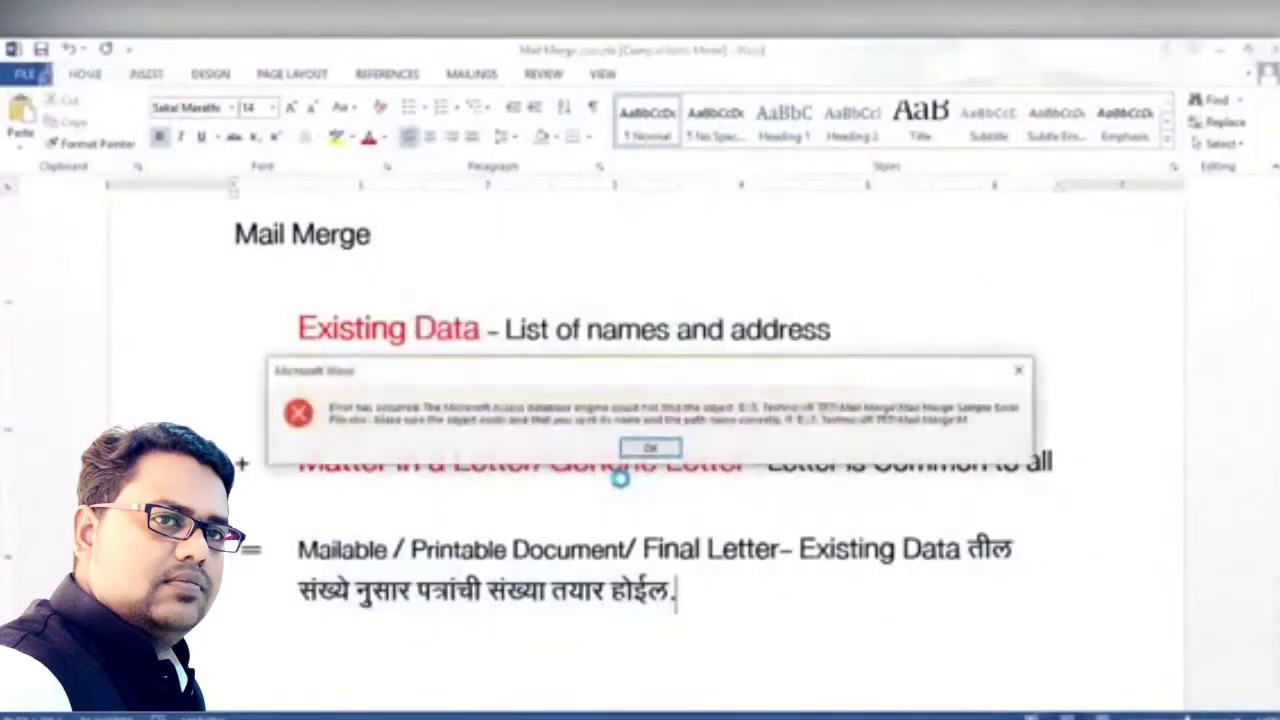
# Cancel the data source connection for the Mail Merge Student document and decline recovering its contents.
pyautogui.click(1019, 370)
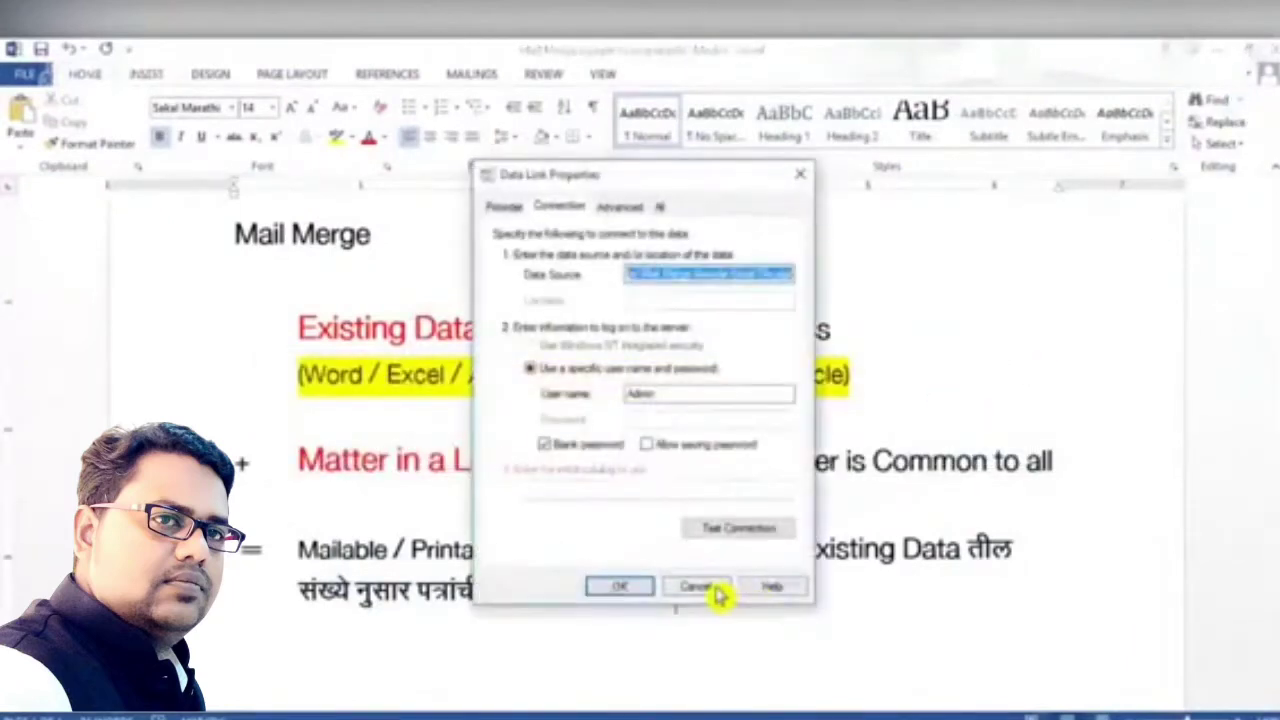
pyautogui.click(718, 591)
pyautogui.click(662, 451)
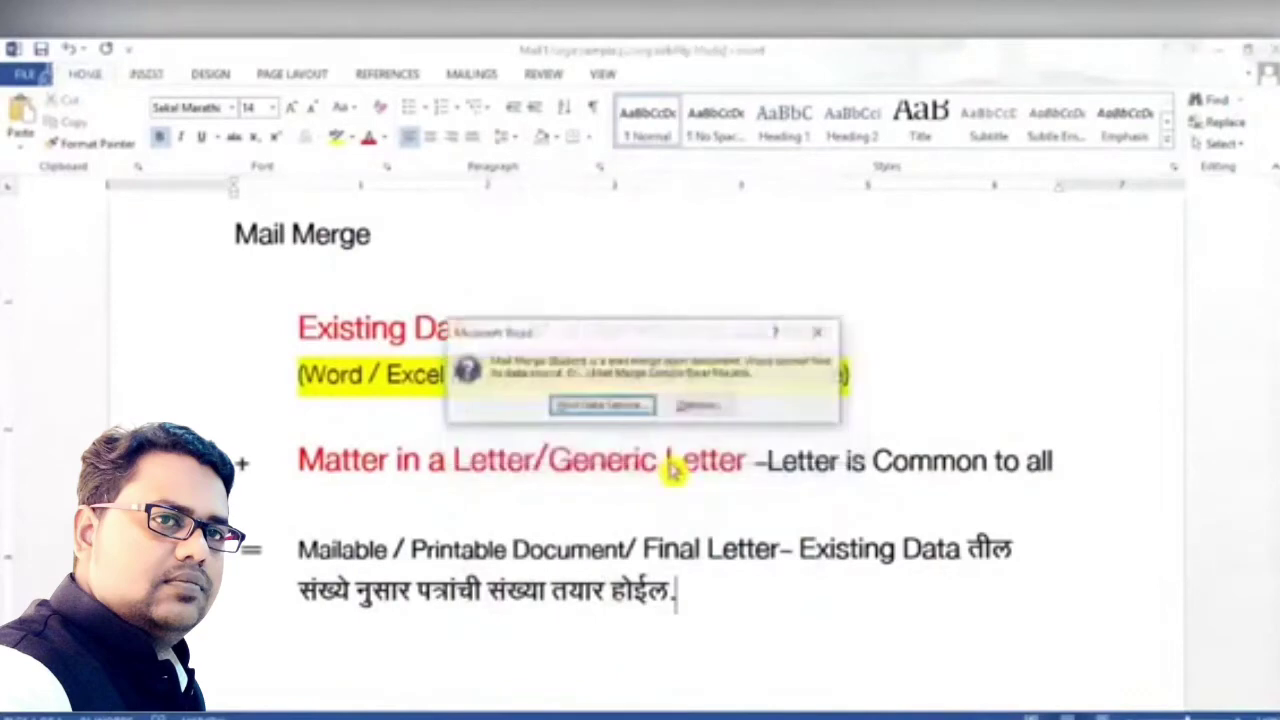
pyautogui.click(818, 336)
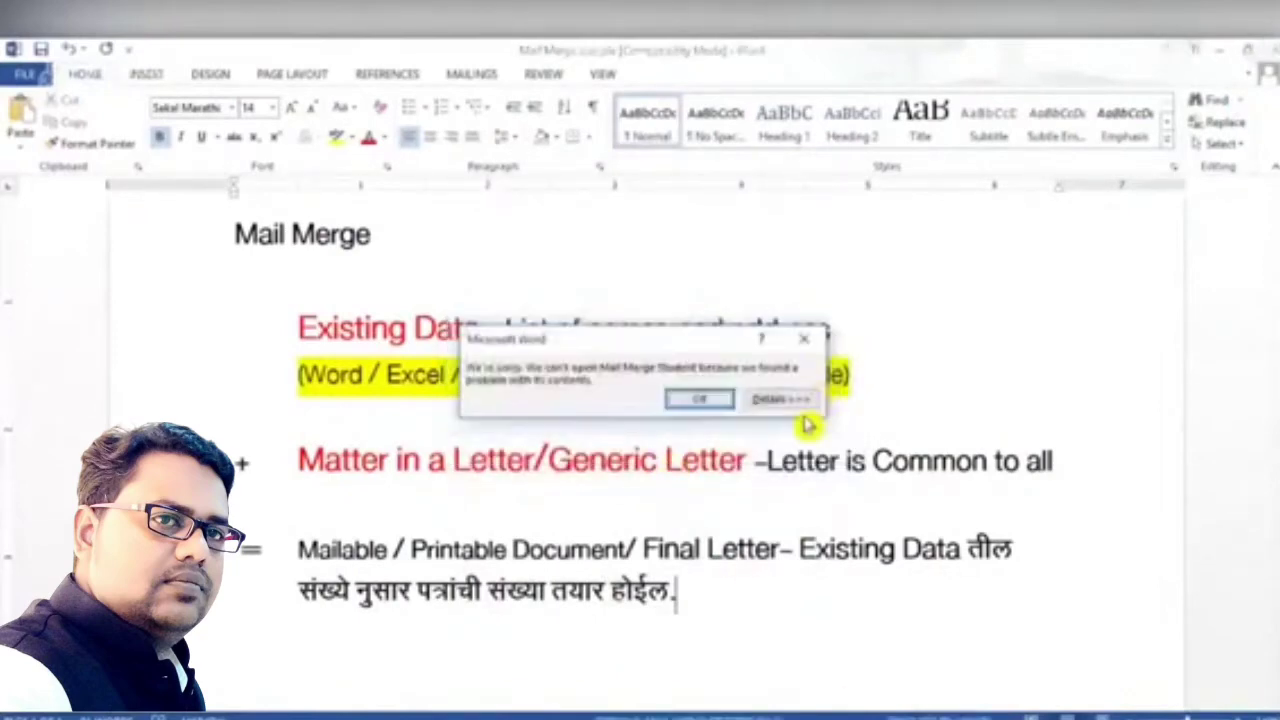
pyautogui.click(723, 403)
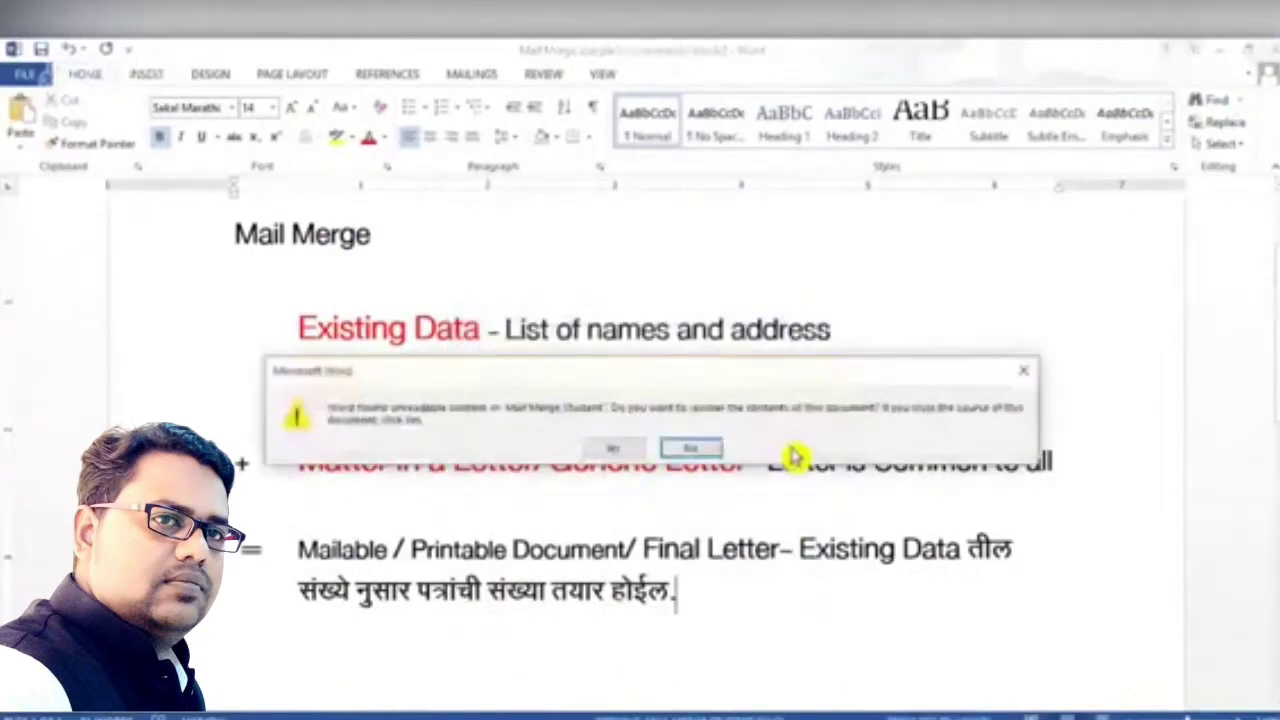
pyautogui.click(691, 448)
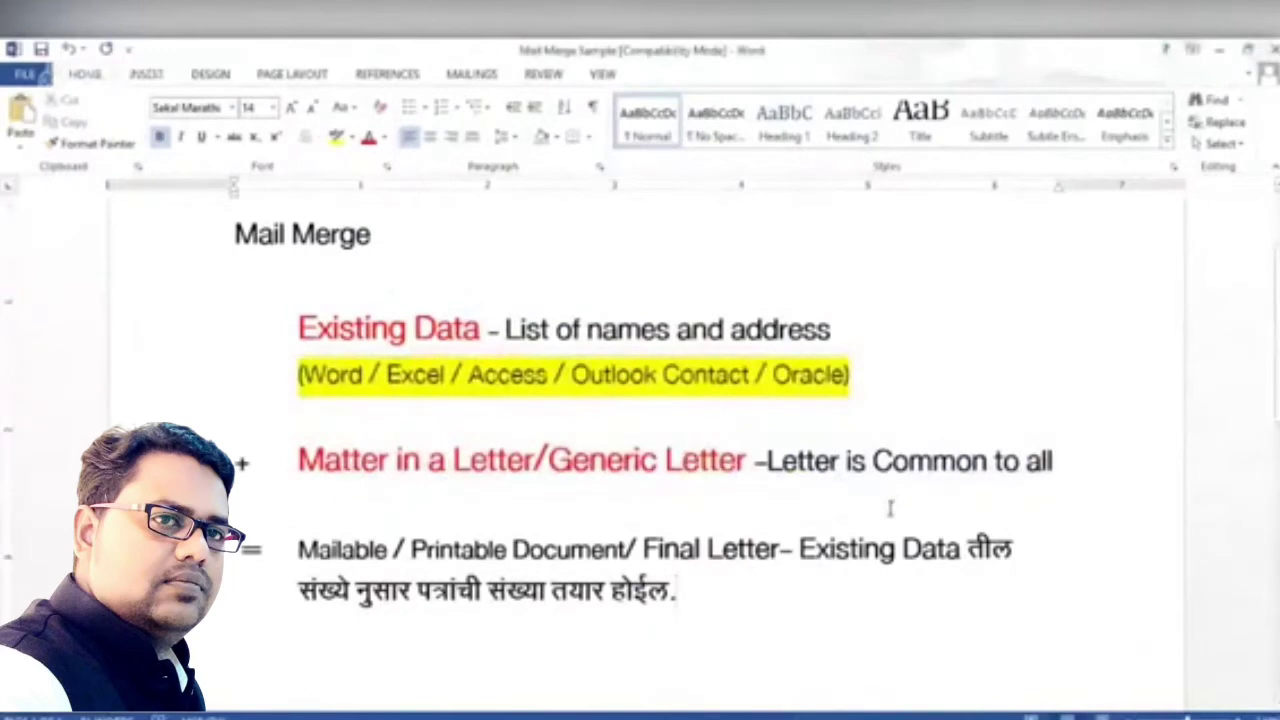
# Bring up the Mail Merge Student letter and read it from the letterhead through the class teacher's signature.
pyautogui.click(1232, 62)
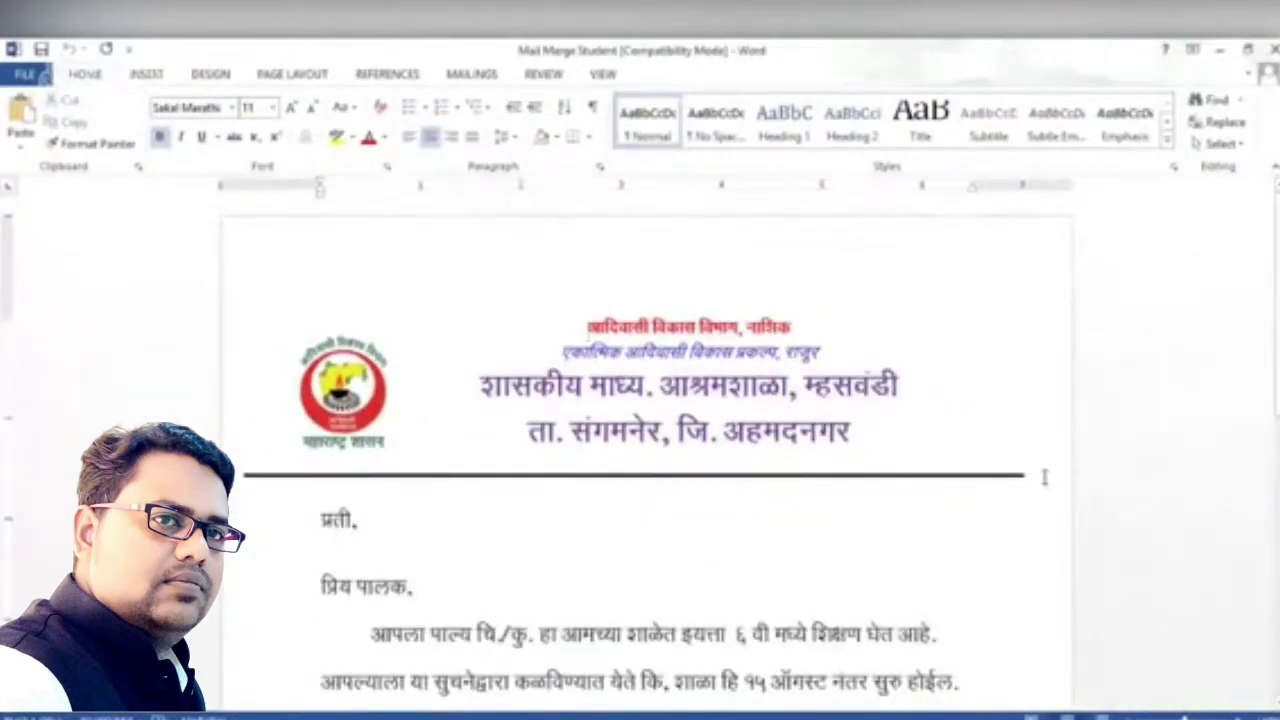
pyautogui.scroll(-2, 1044, 477)
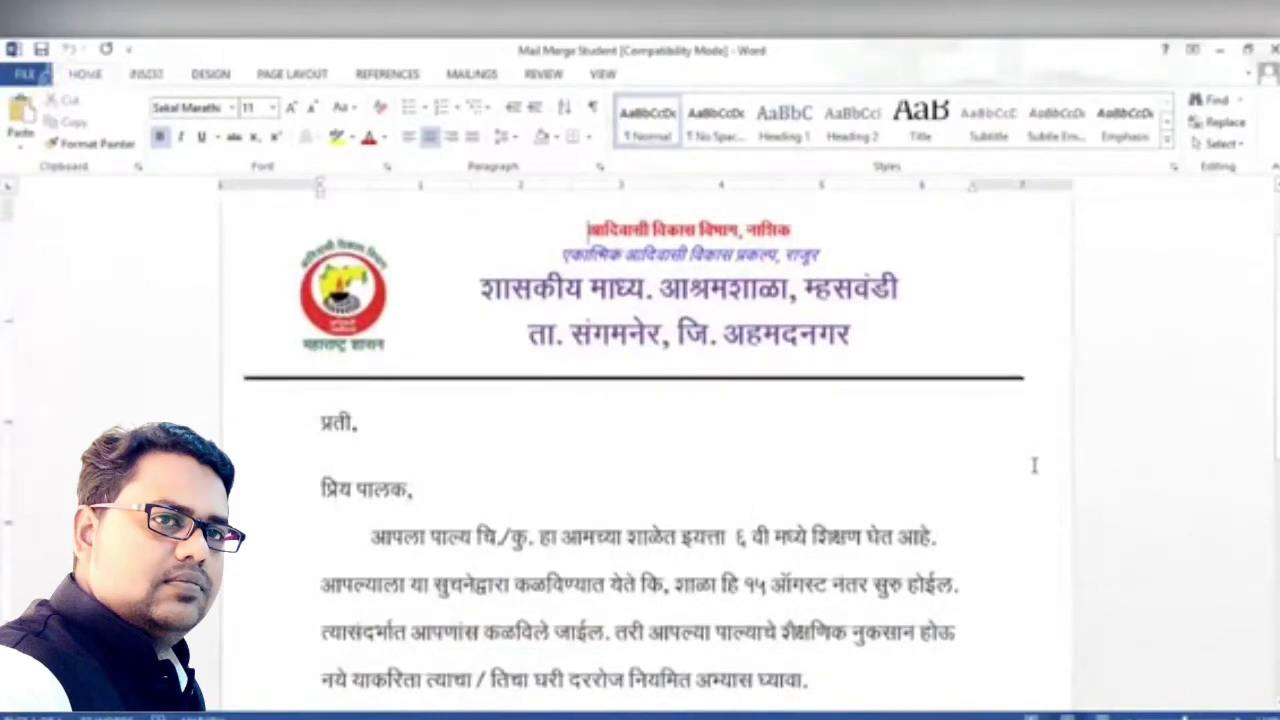
pyautogui.scroll(-3, 1003, 467)
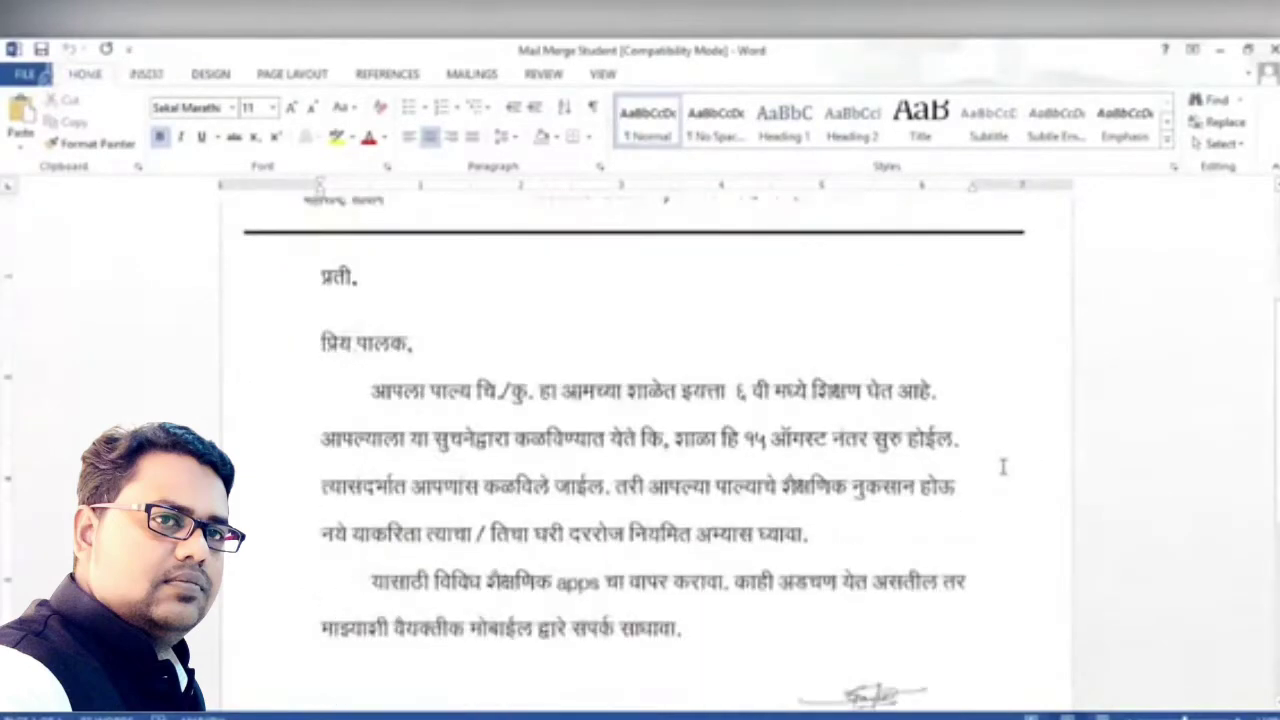
pyautogui.scroll(-1, 1001, 467)
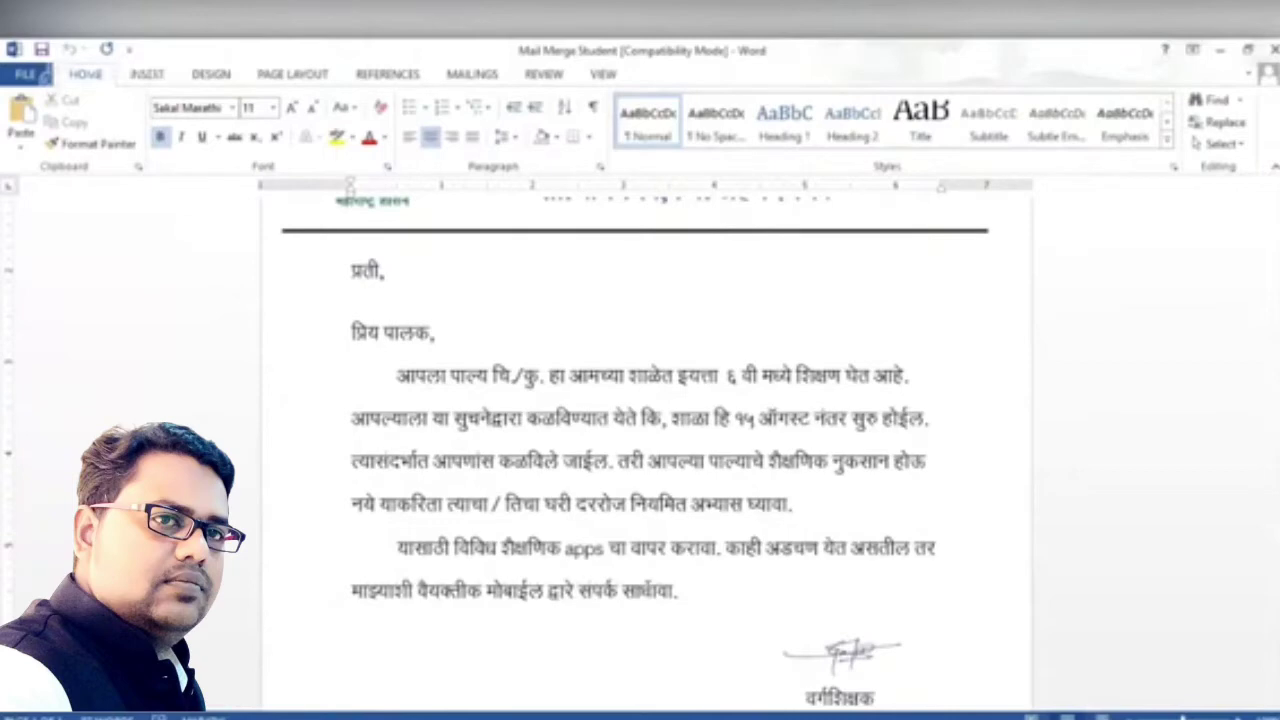
pyautogui.scroll(-2, 640, 450)
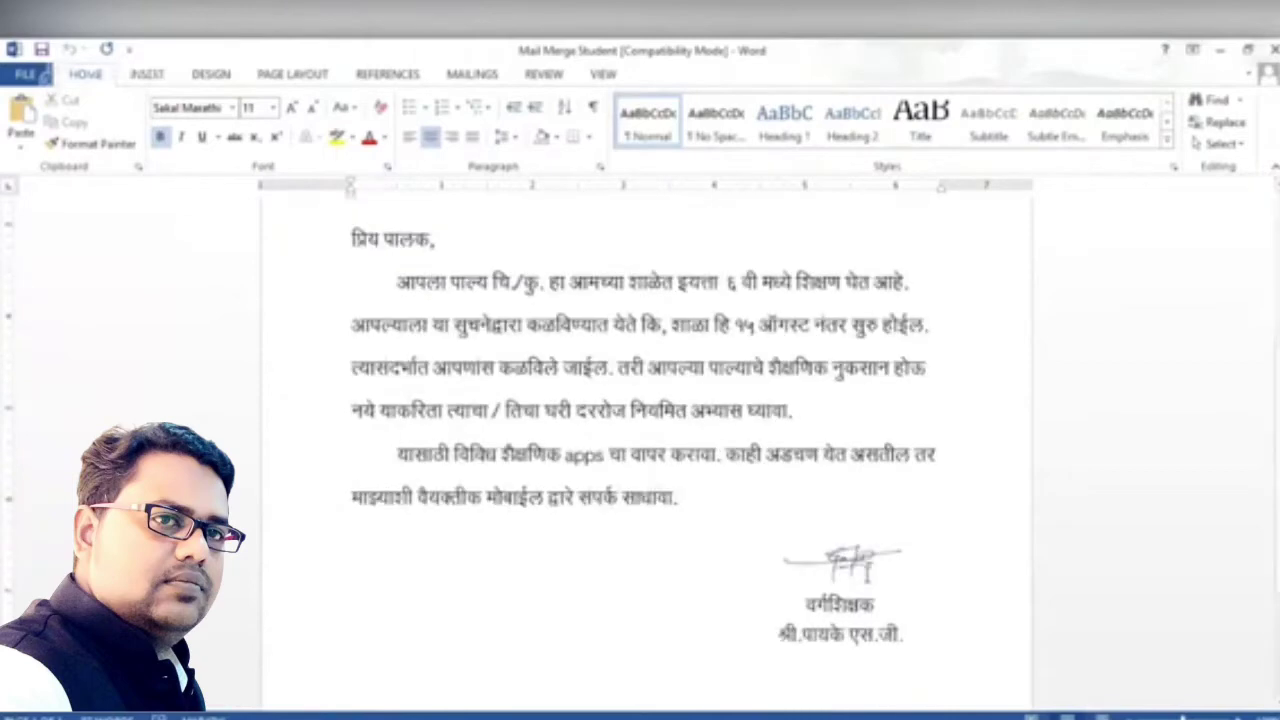
pyautogui.scroll(-2, 640, 400)
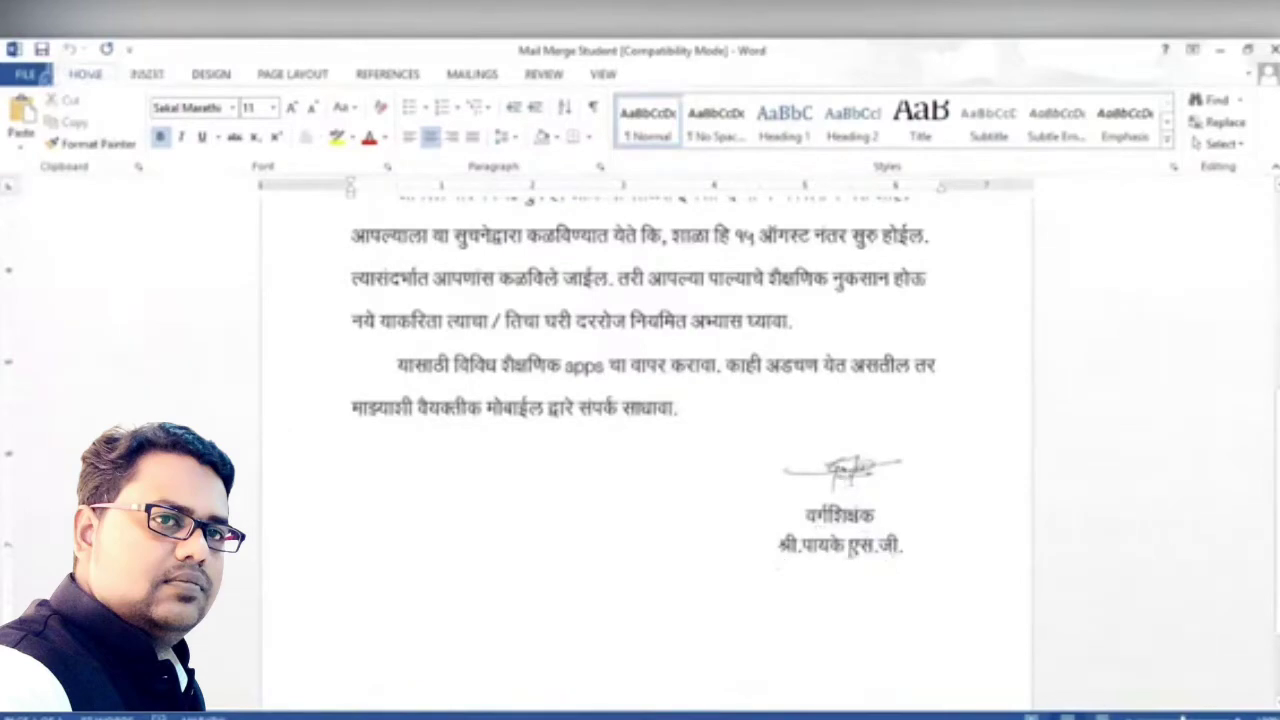
pyautogui.scroll(4, 609, 495)
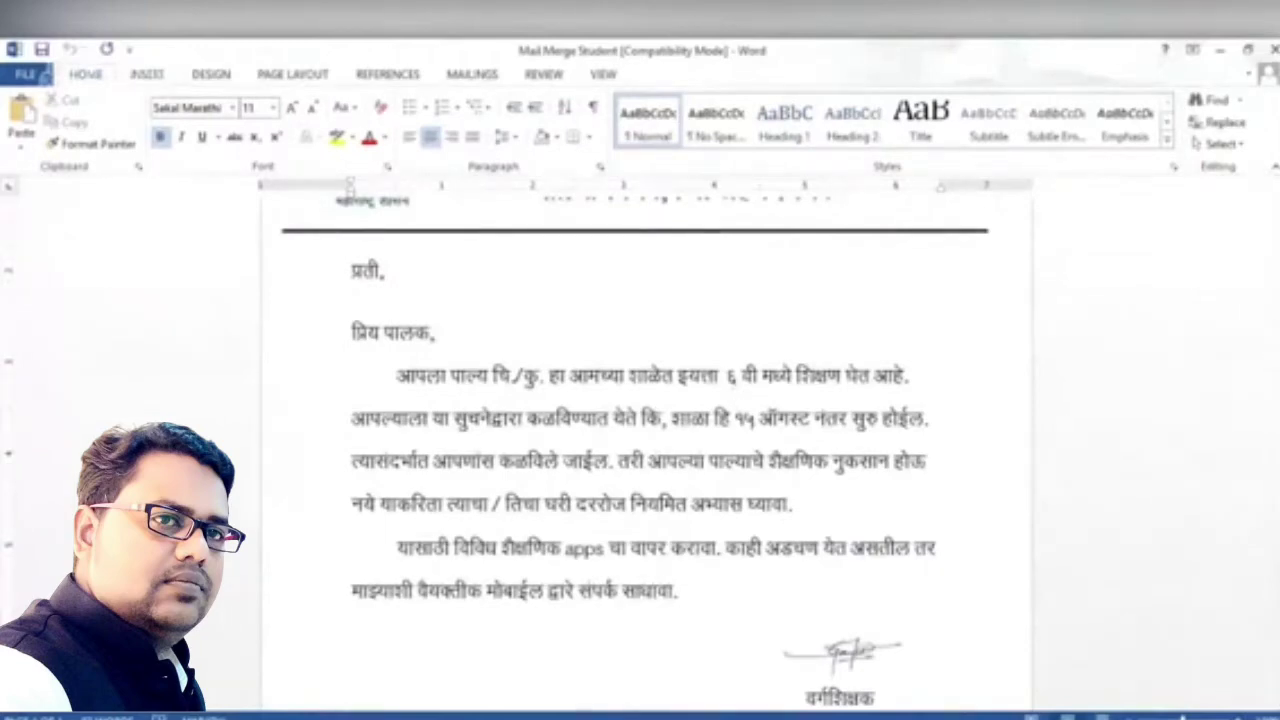
# Switch to the student workbook in Excel and examine its records down to the last row and back to the headings.
pyautogui.hotkey('alt', 'Tab')
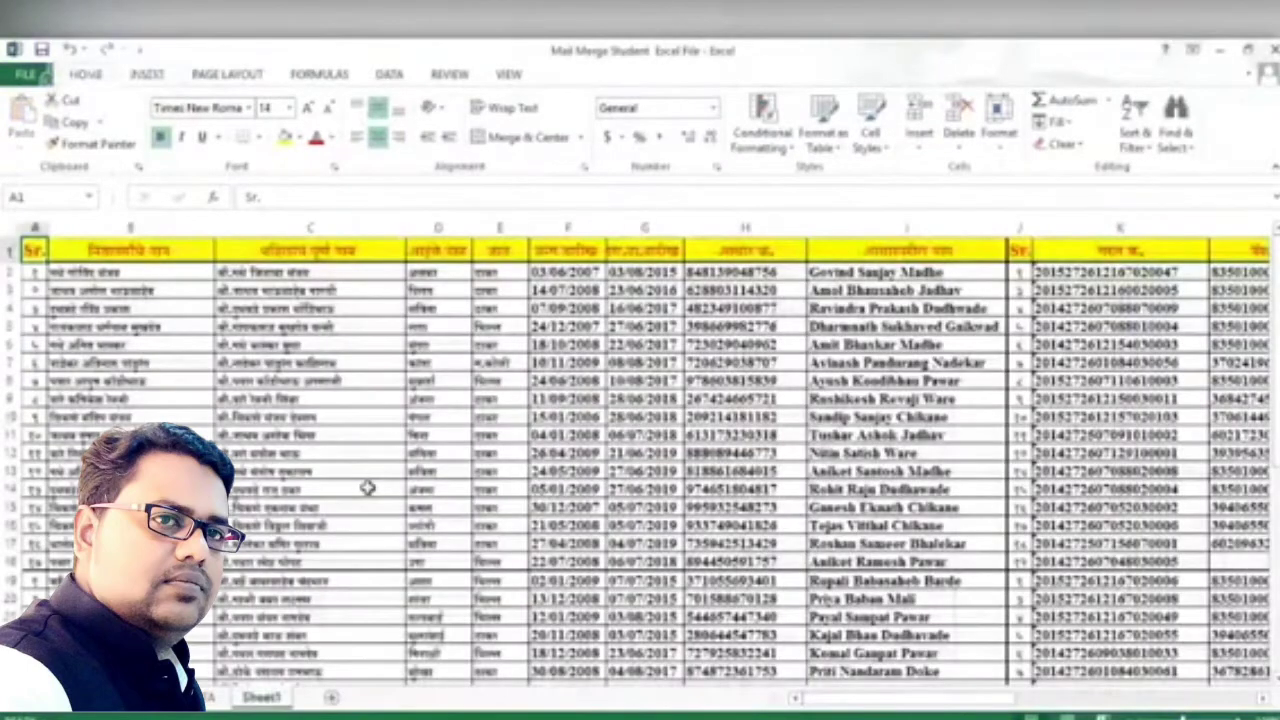
pyautogui.scroll(-3, 368, 488)
pyautogui.click(36, 384)
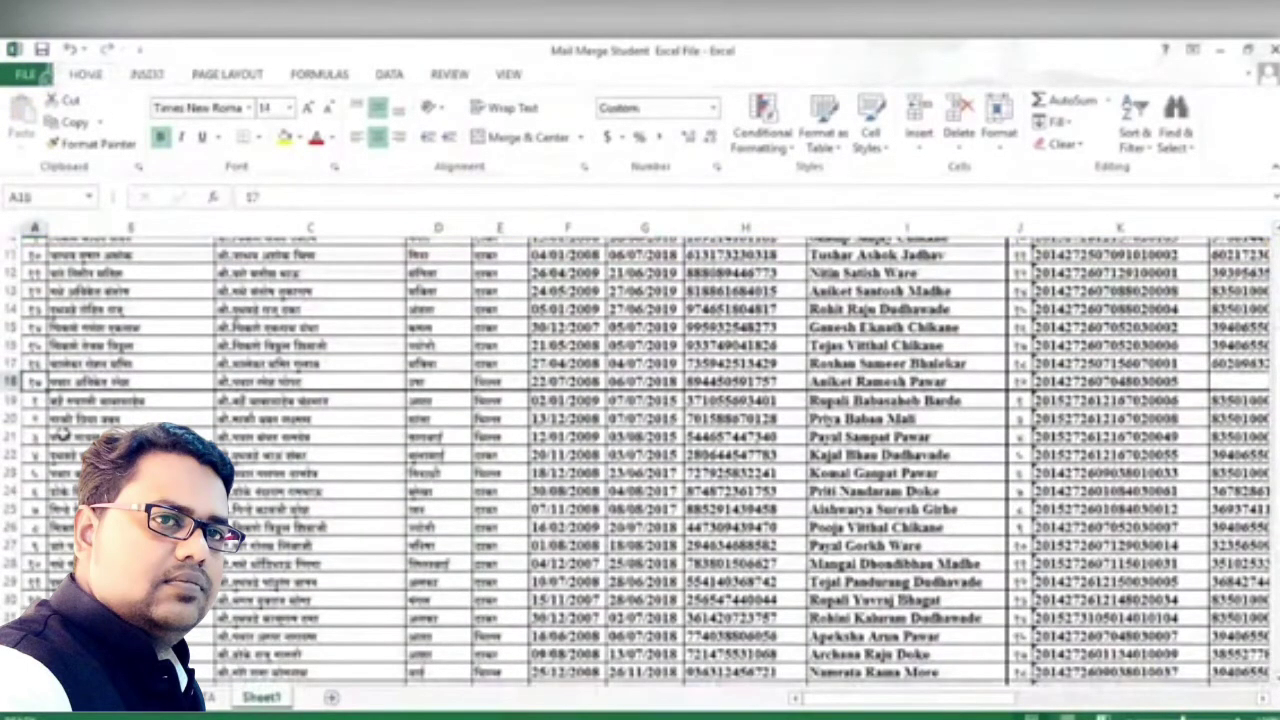
pyautogui.hotkey('ctrl', 'Down')
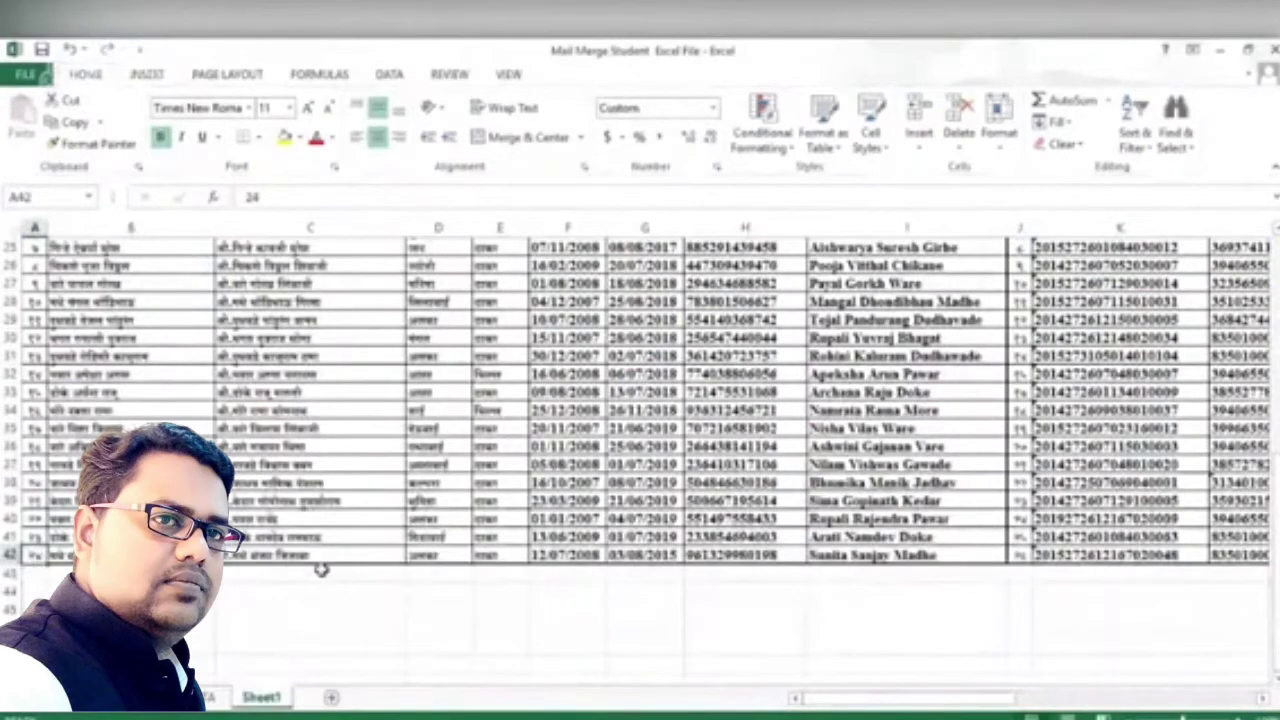
pyautogui.click(506, 607)
pyautogui.scroll(3, 548, 537)
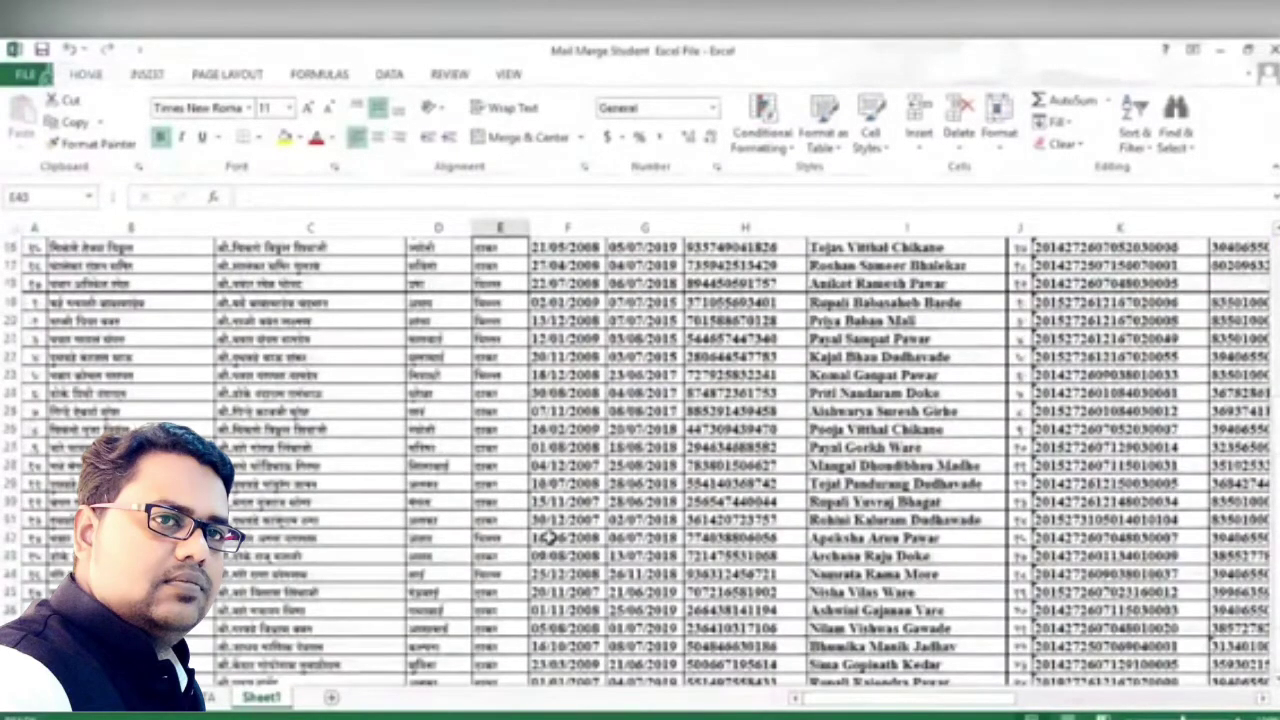
pyautogui.scroll(5, 548, 537)
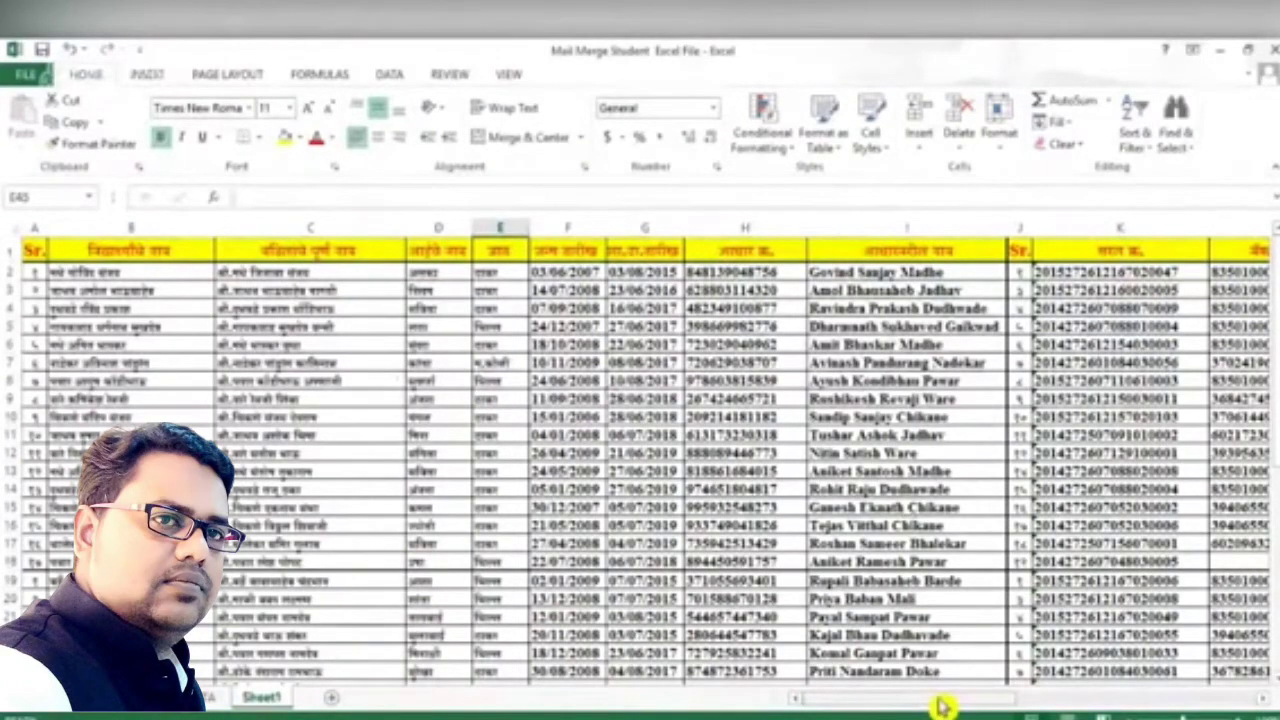
# Examine the available fields by selecting the Aadhaar name, Saral number, bank account, branch, IFSC code, mobile and address columns one at a time.
pyautogui.moveTo(942, 707); pyautogui.dragTo(160, 297)
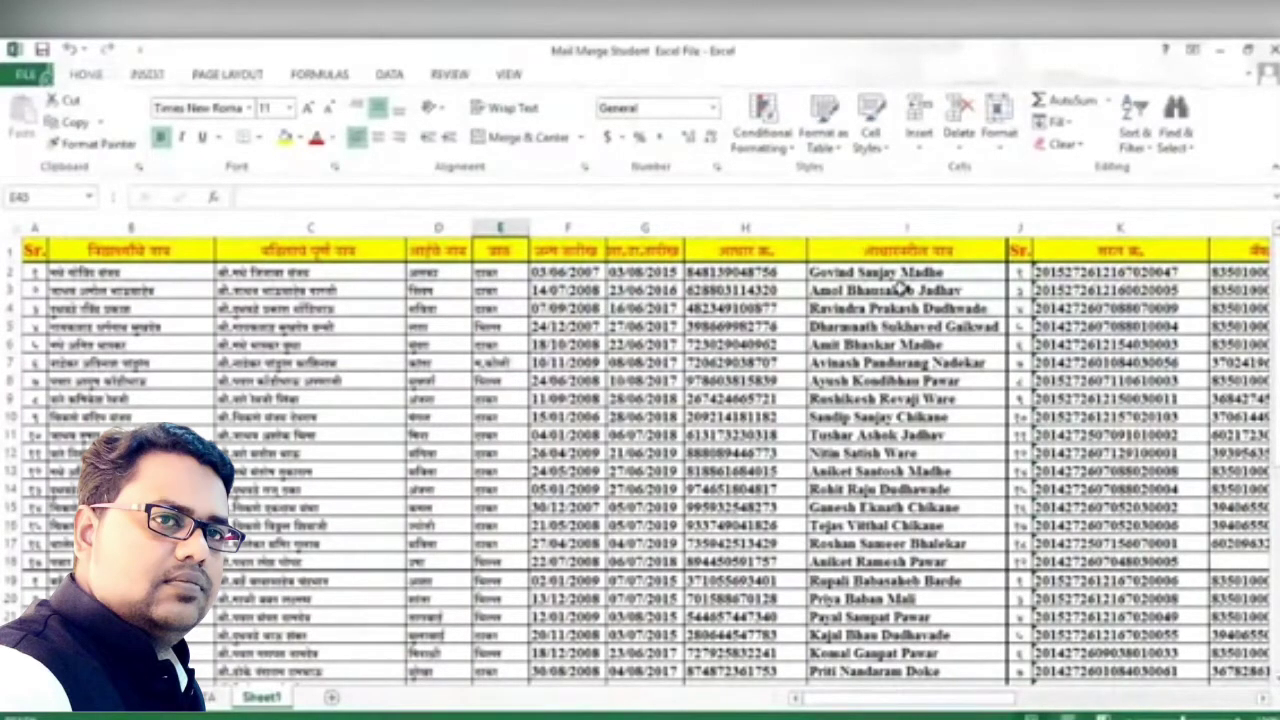
pyautogui.click(892, 227)
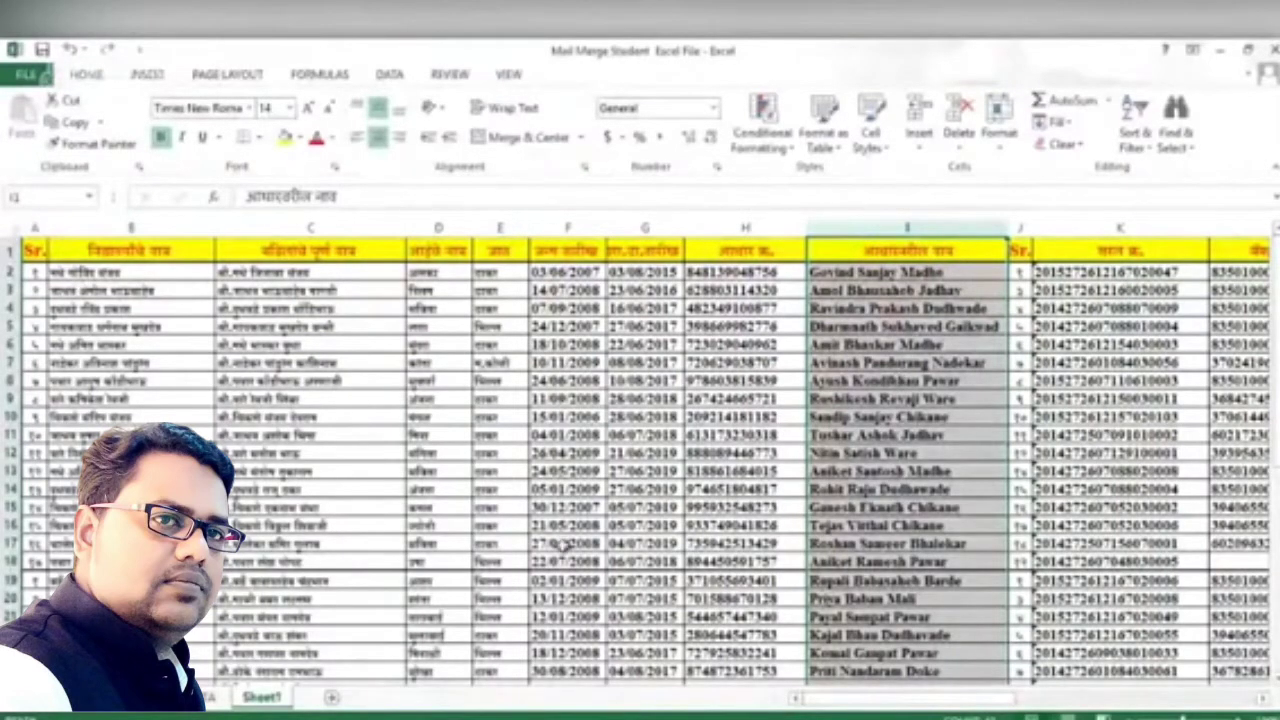
pyautogui.moveTo(832, 703); pyautogui.dragTo(990, 706)
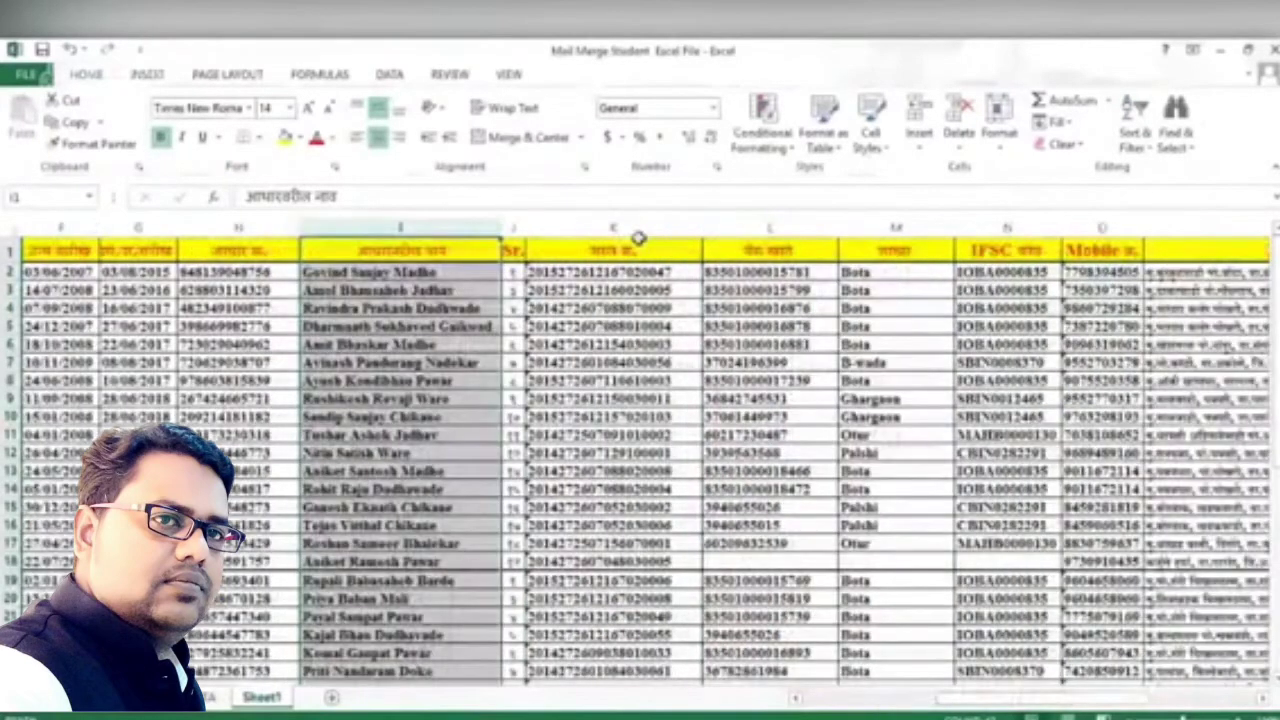
pyautogui.click(638, 236)
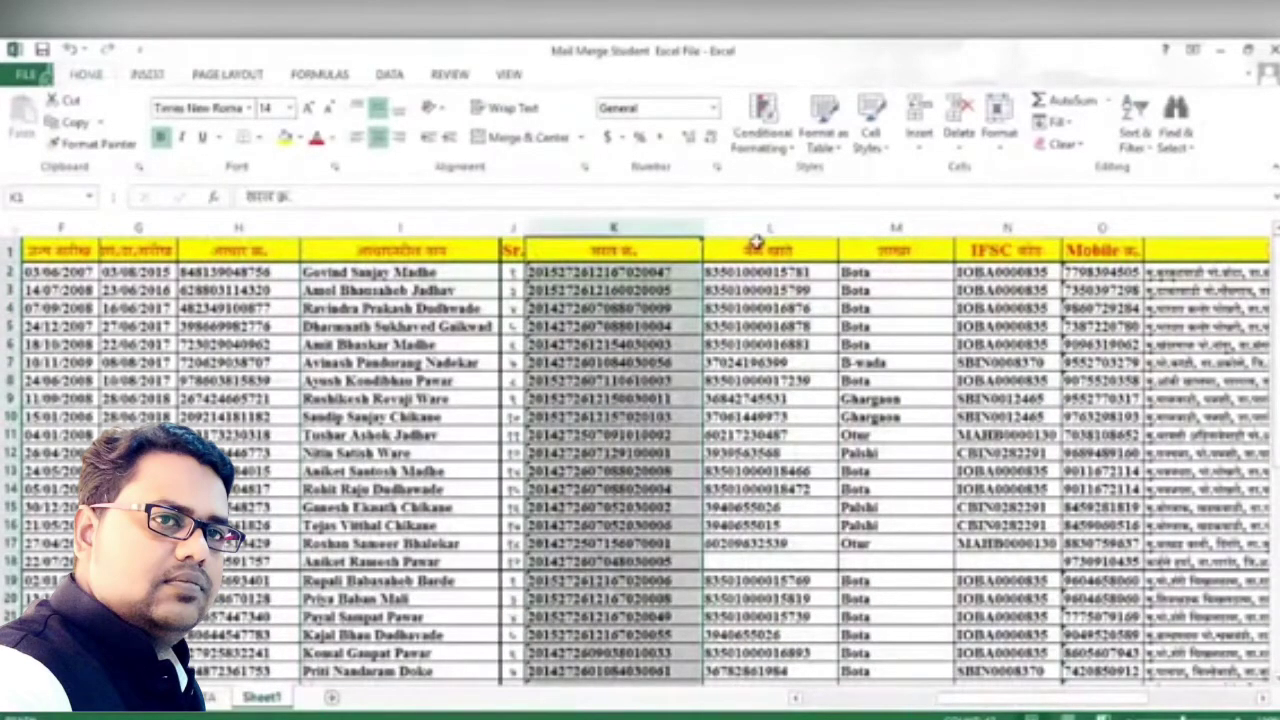
pyautogui.click(779, 226)
pyautogui.click(900, 228)
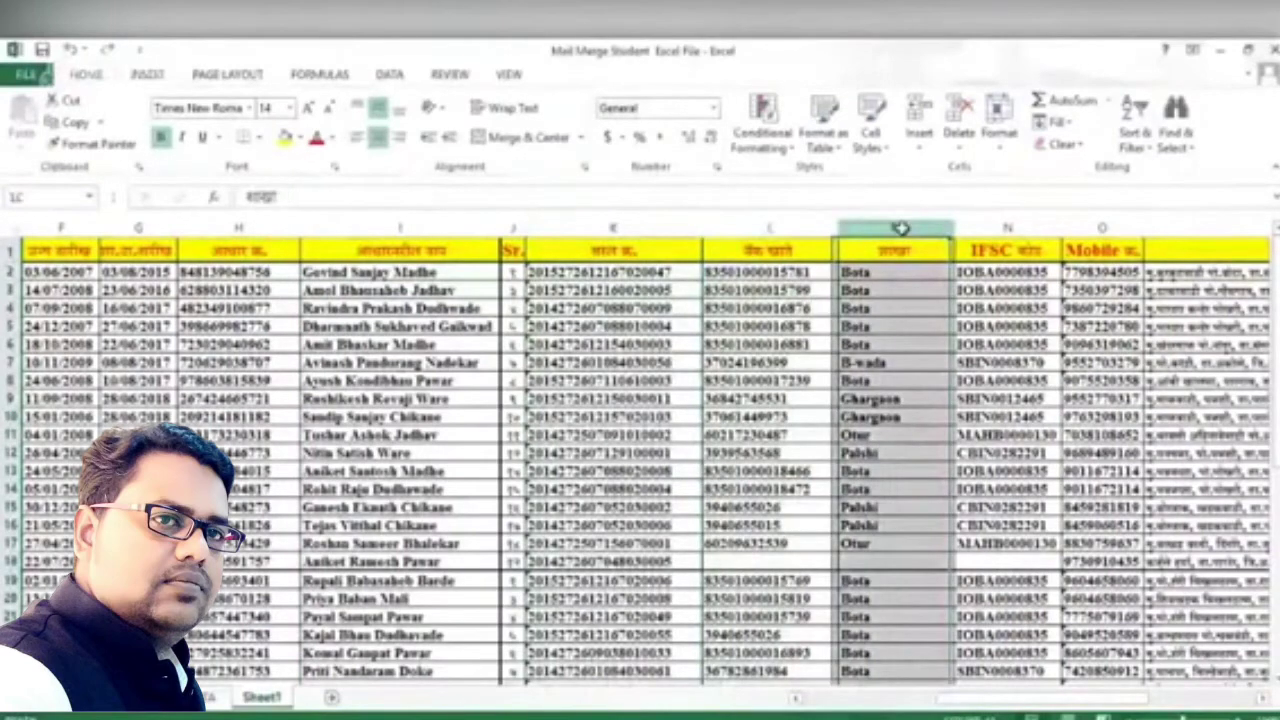
pyautogui.click(1007, 228)
pyautogui.click(1102, 228)
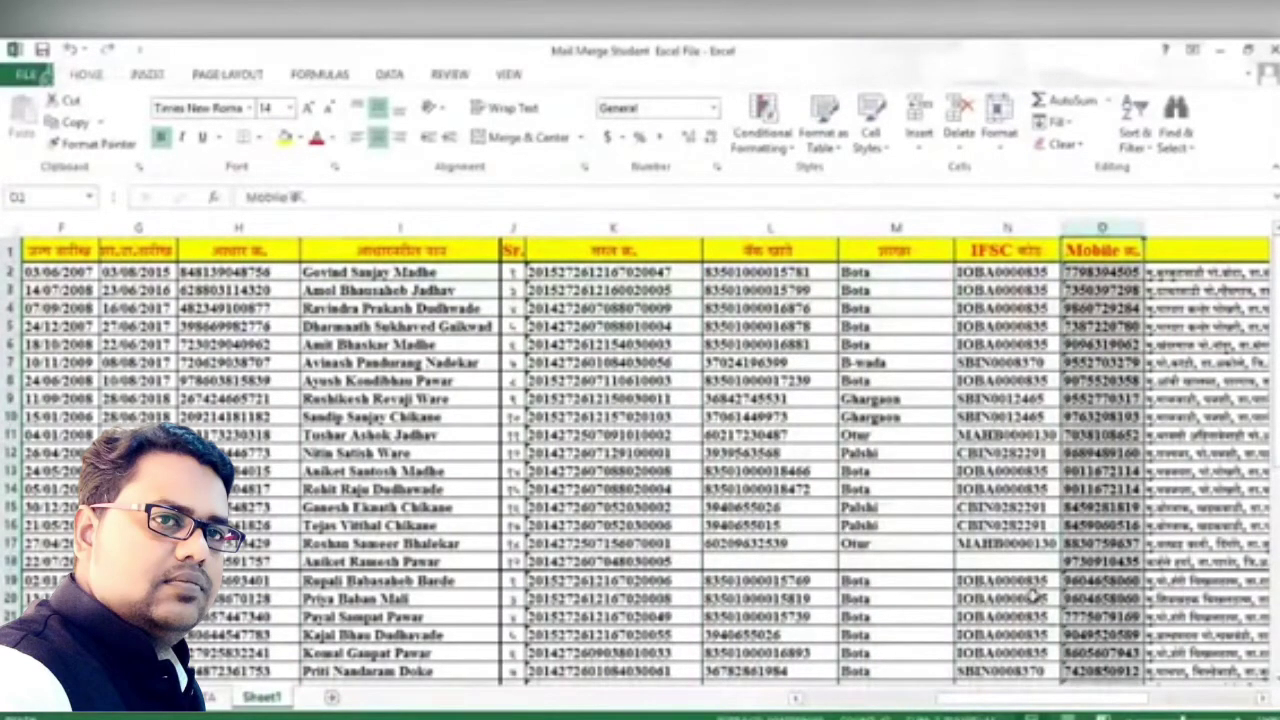
pyautogui.moveTo(1040, 699); pyautogui.dragTo(1085, 705)
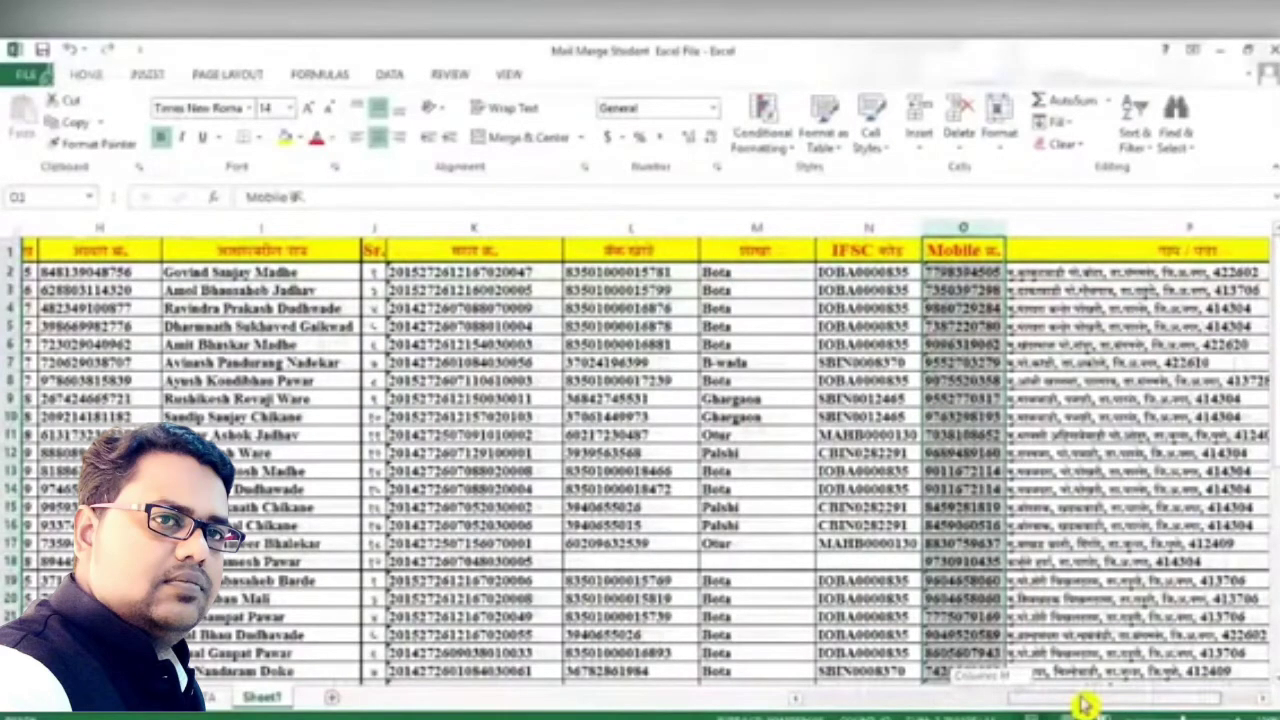
pyautogui.moveTo(1085, 705); pyautogui.dragTo(1105, 705)
pyautogui.click(806, 228)
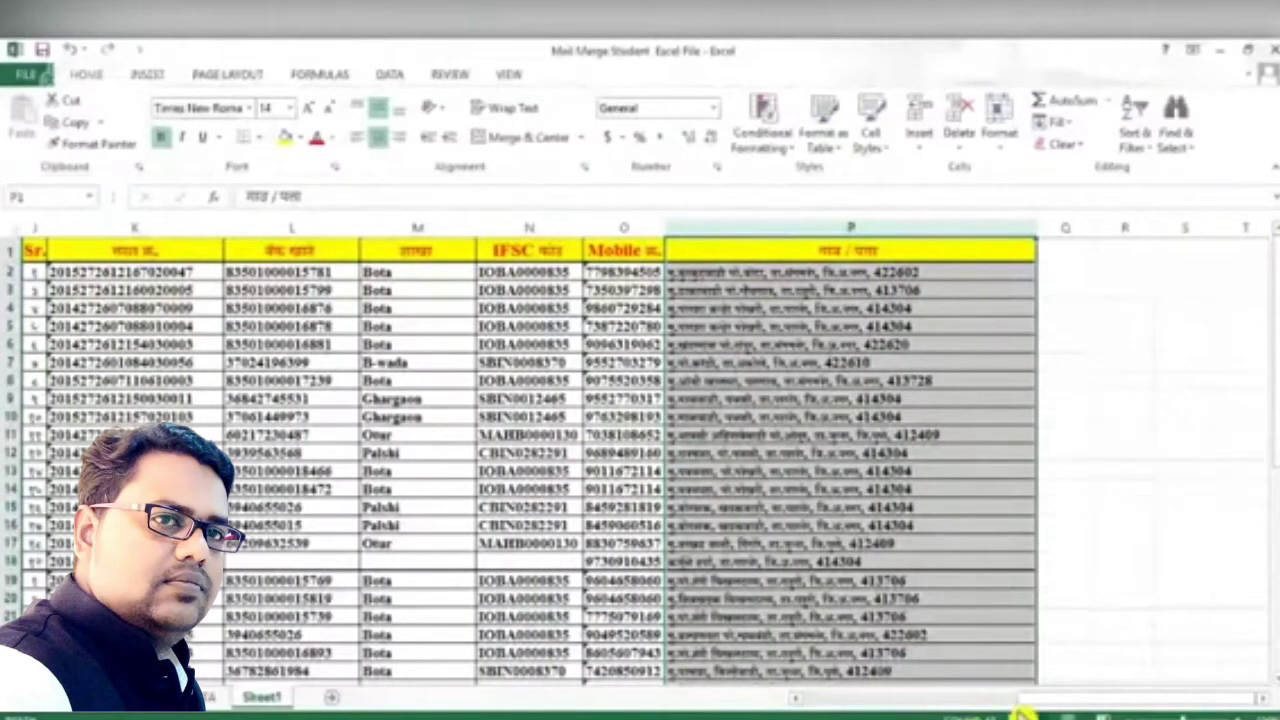
# Recheck the student sheet's columns, selecting the Mobile column and address cell P18, and switch to the Mail Merge Student letter in Word.
pyautogui.moveTo(1051, 703); pyautogui.dragTo(865, 707)
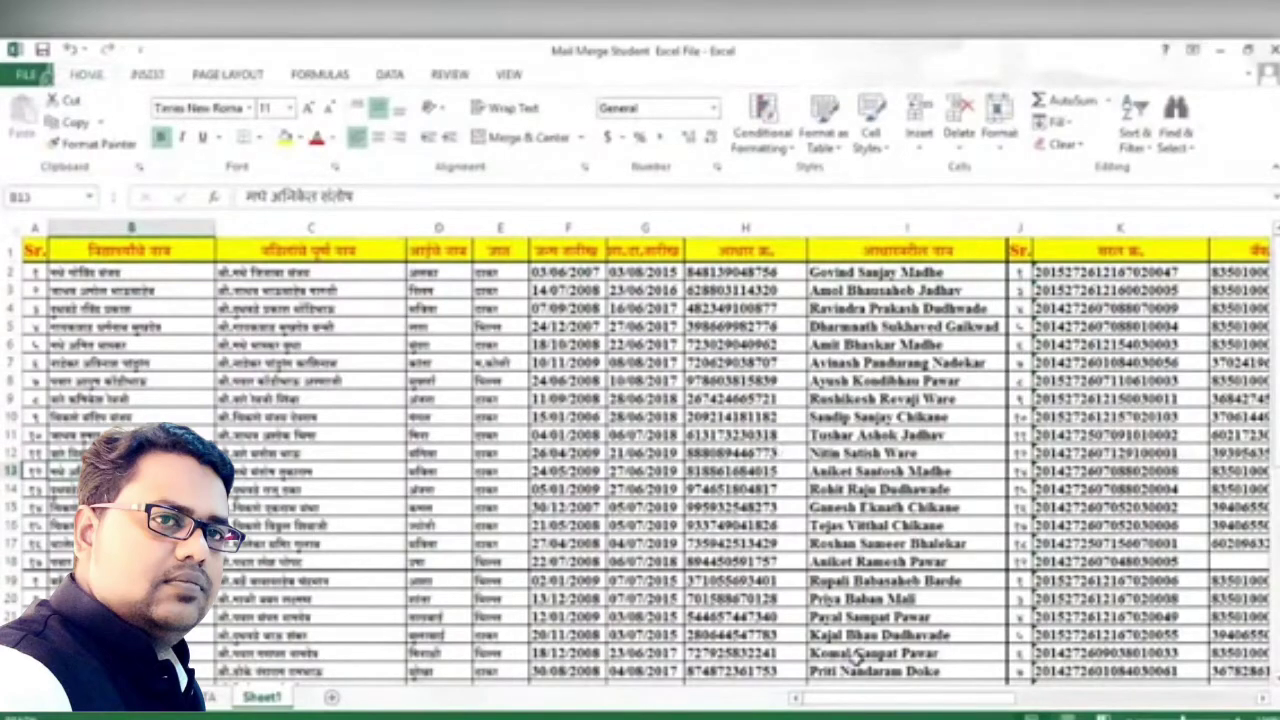
pyautogui.moveTo(895, 698); pyautogui.dragTo(1110, 690)
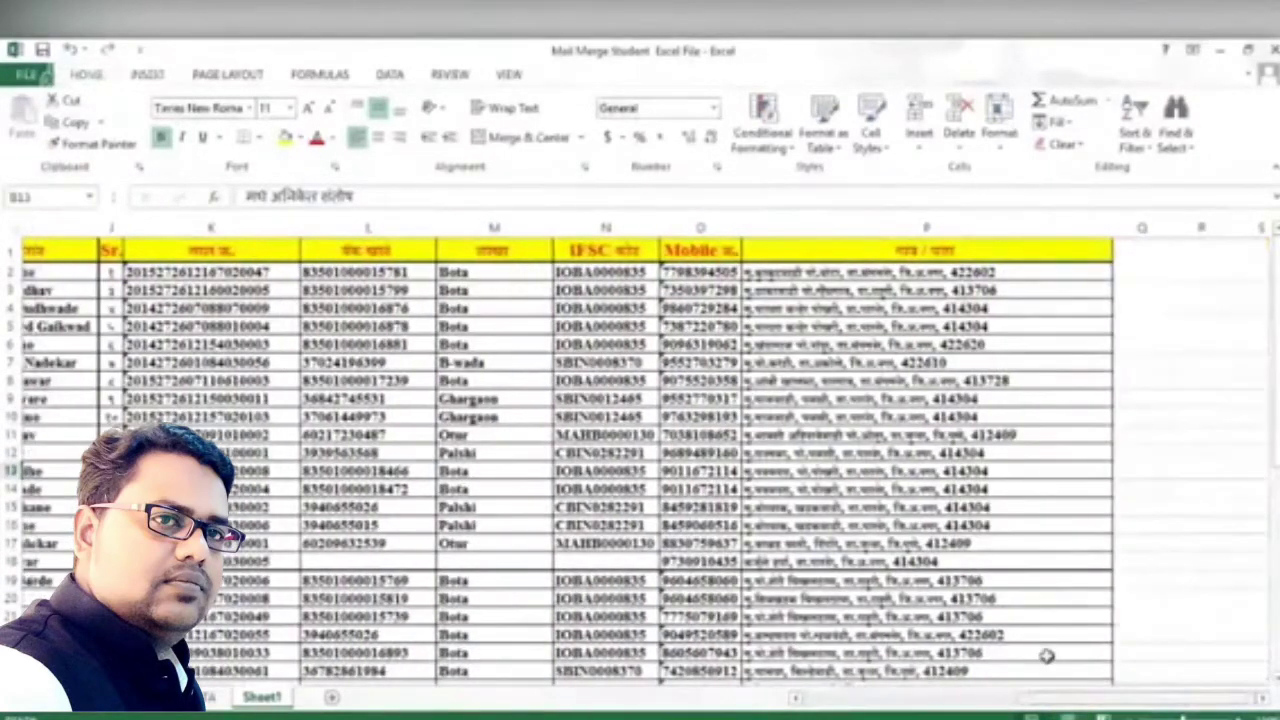
pyautogui.click(649, 225)
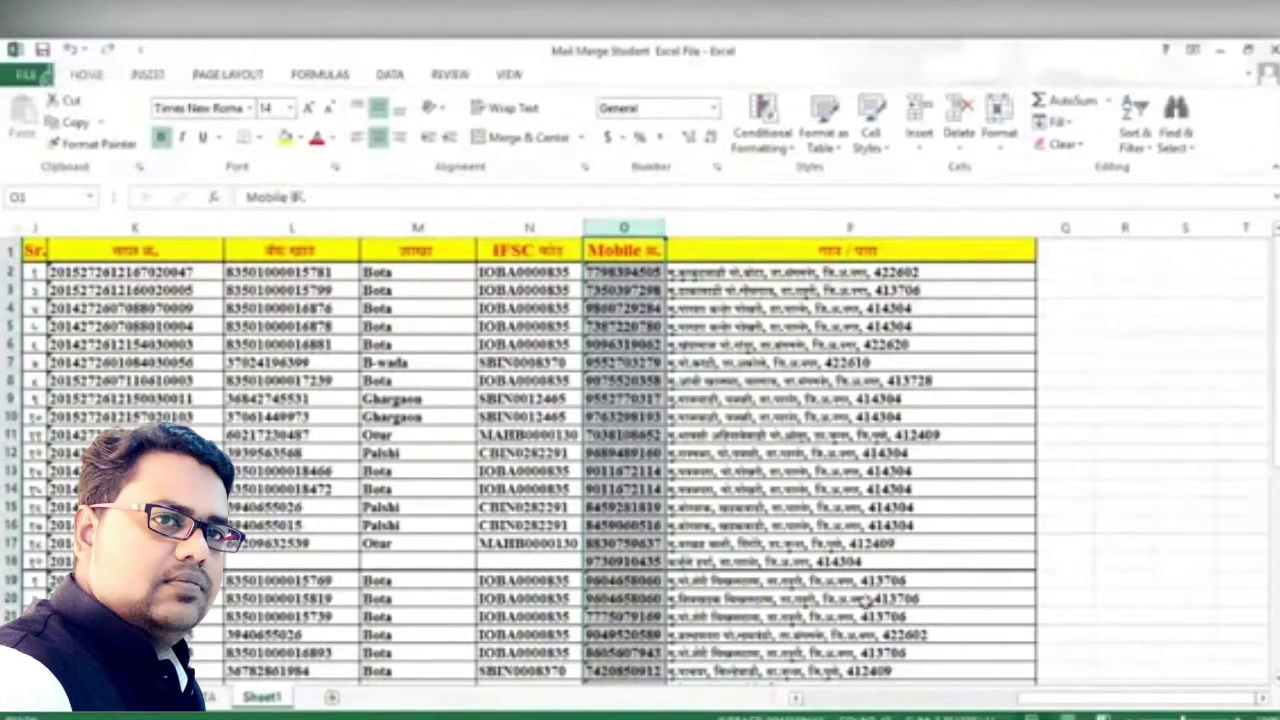
pyautogui.click(866, 558)
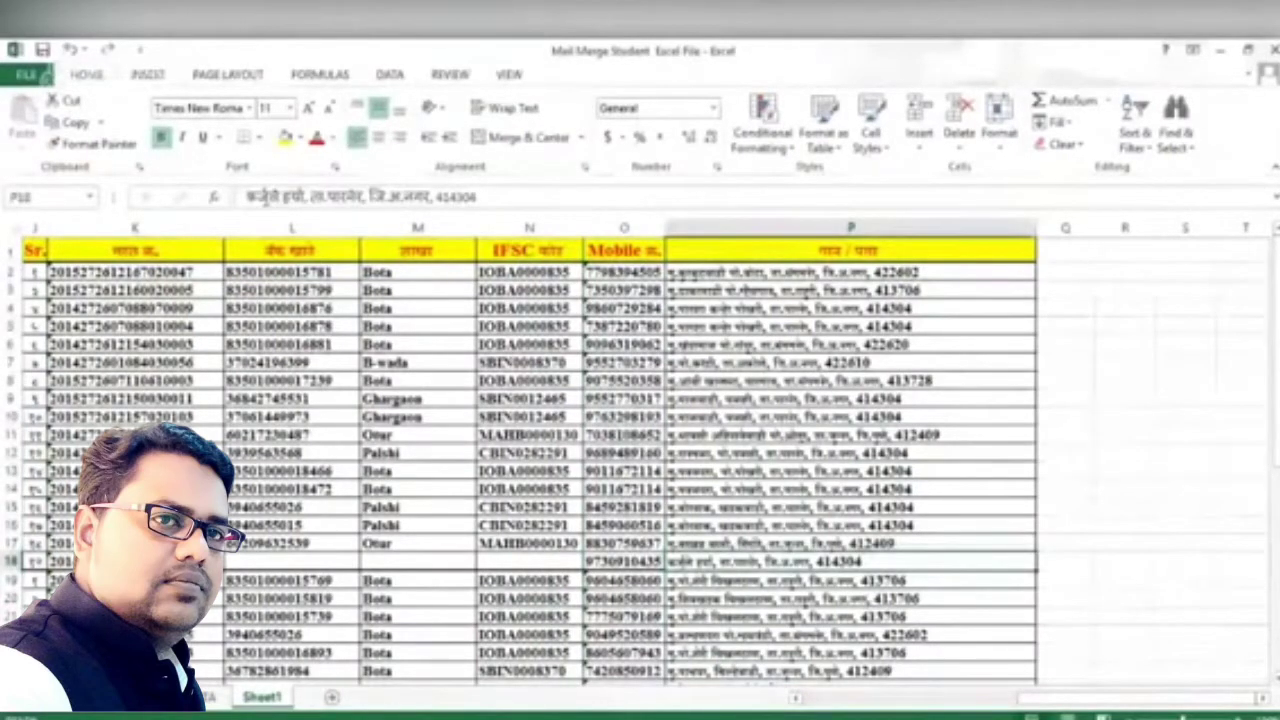
pyautogui.click(808, 718)
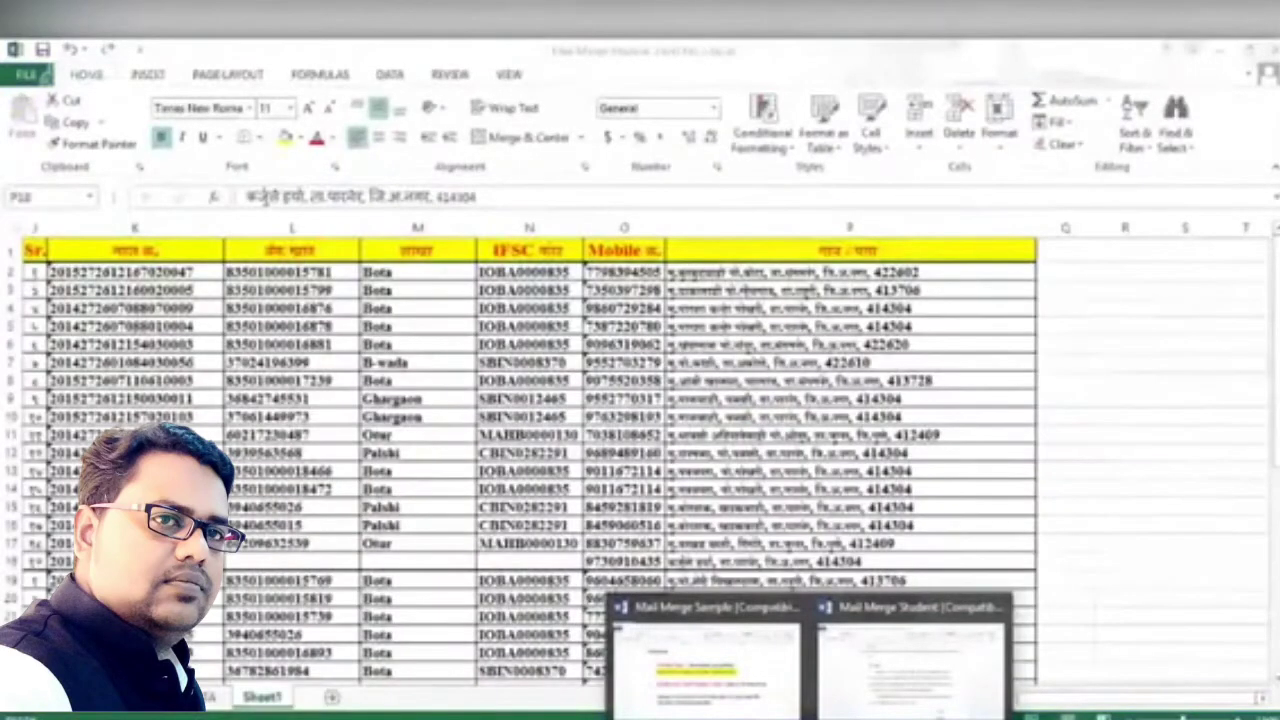
pyautogui.click(863, 686)
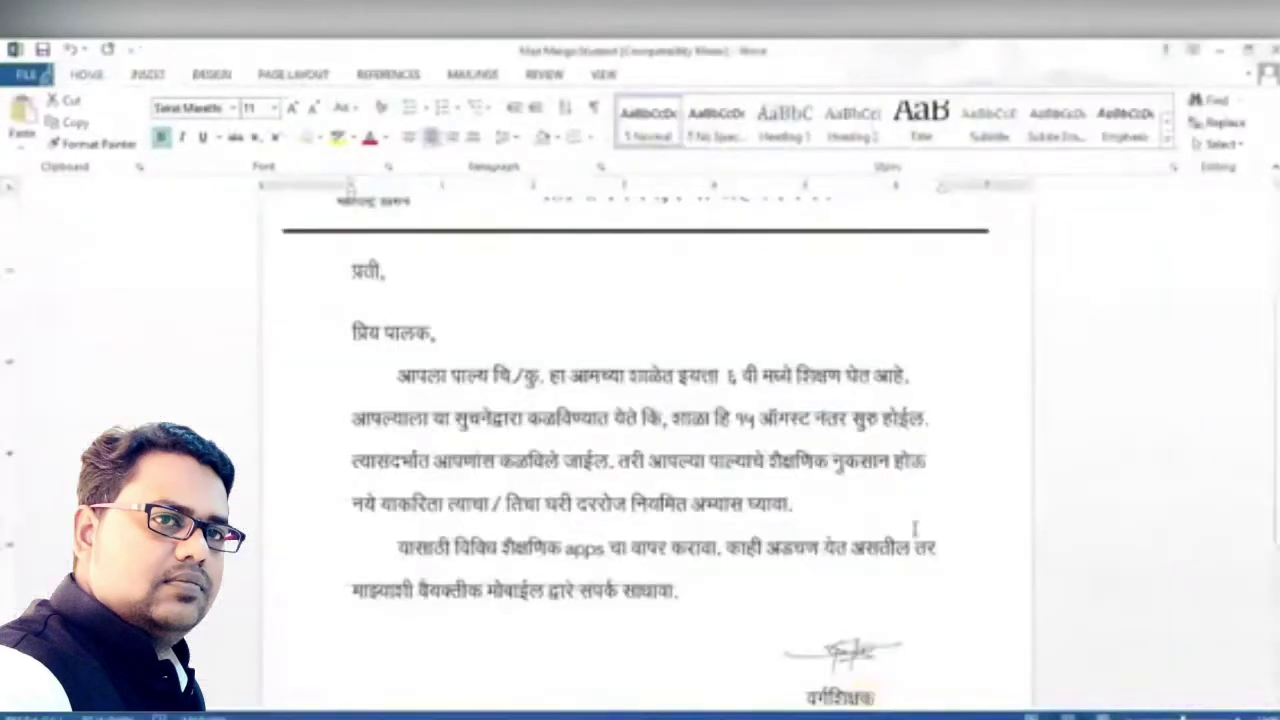
# Set up the Mail Merge Student document as a Letters mail merge.
pyautogui.scroll(1, 900, 524)
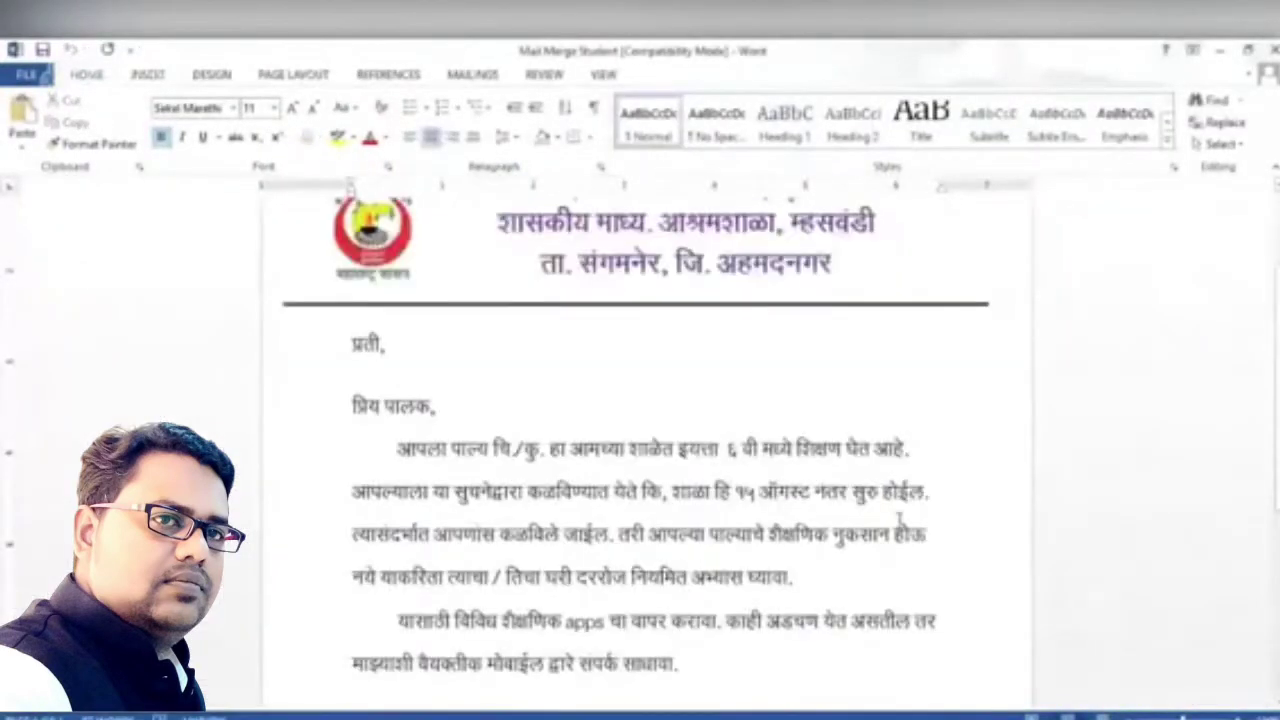
pyautogui.scroll(2, 899, 517)
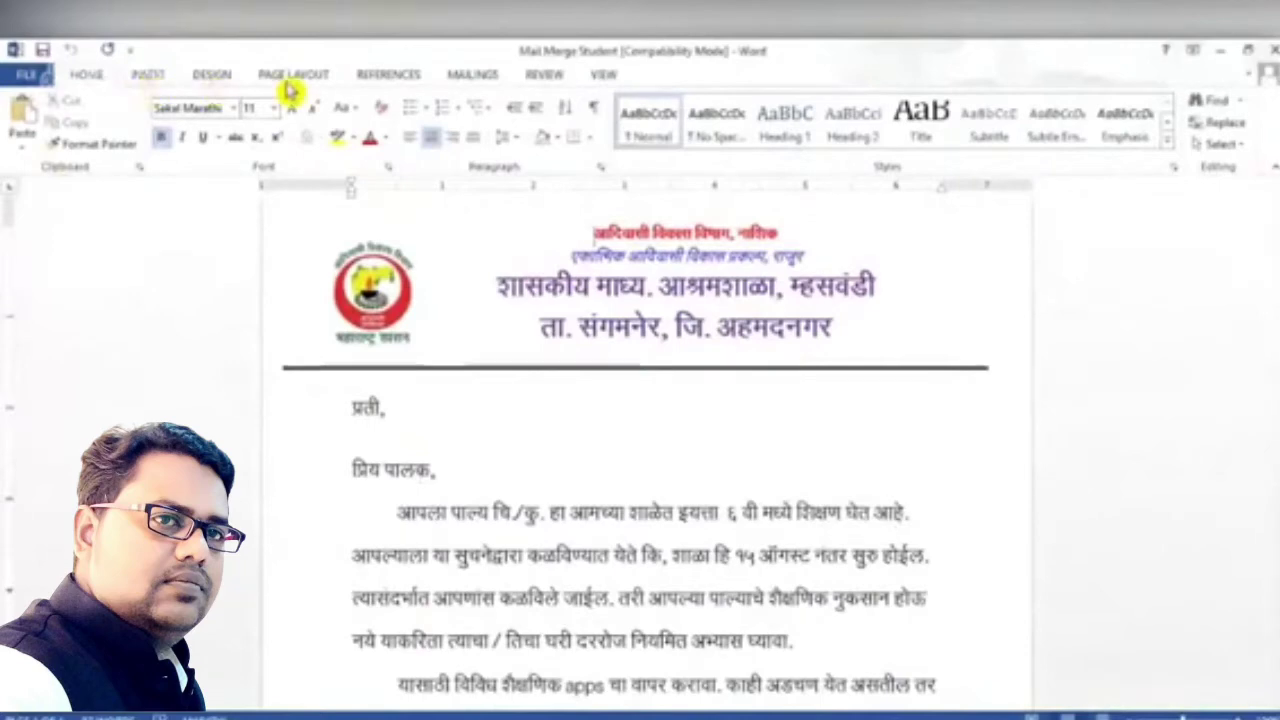
pyautogui.click(475, 78)
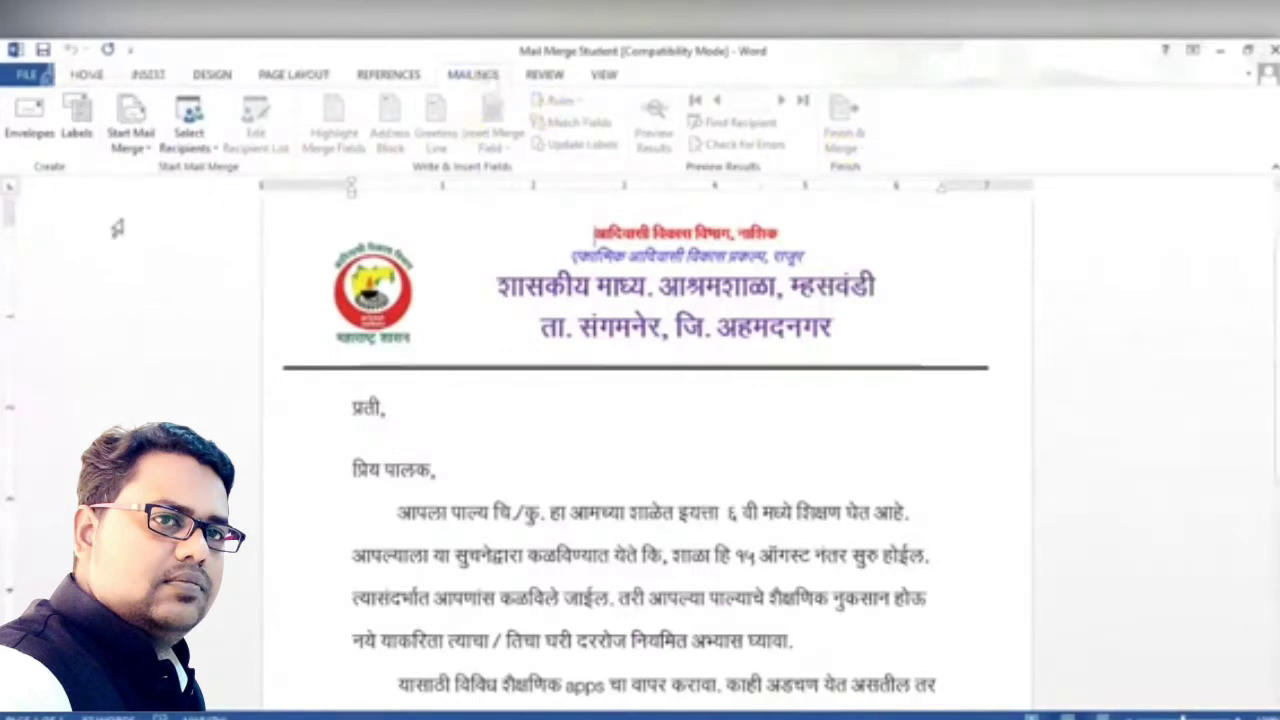
pyautogui.click(145, 147)
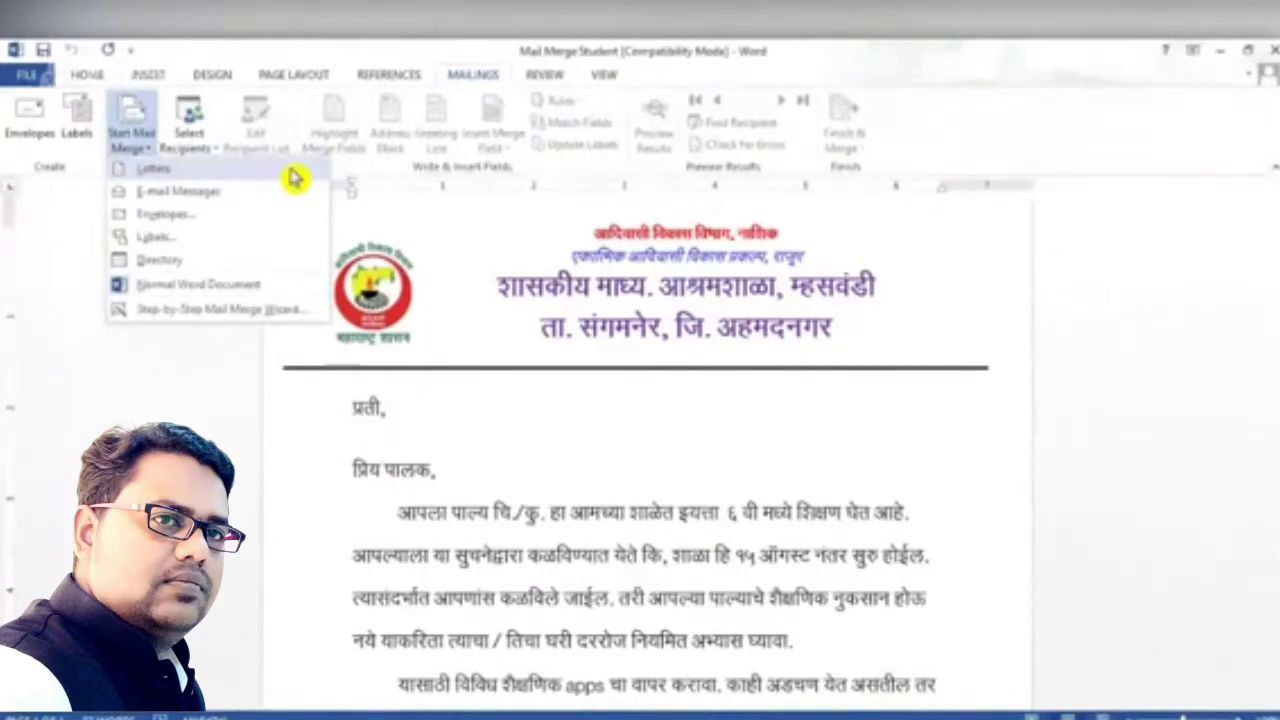
pyautogui.click(193, 177)
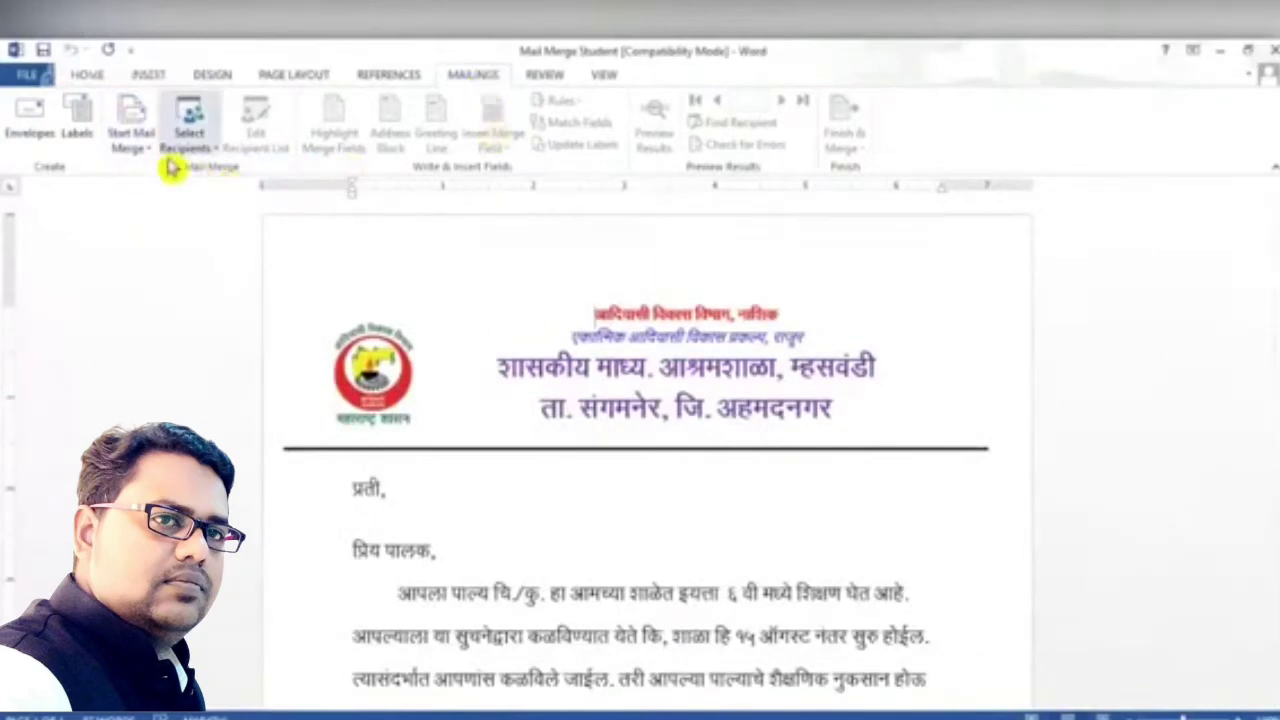
pyautogui.click(140, 148)
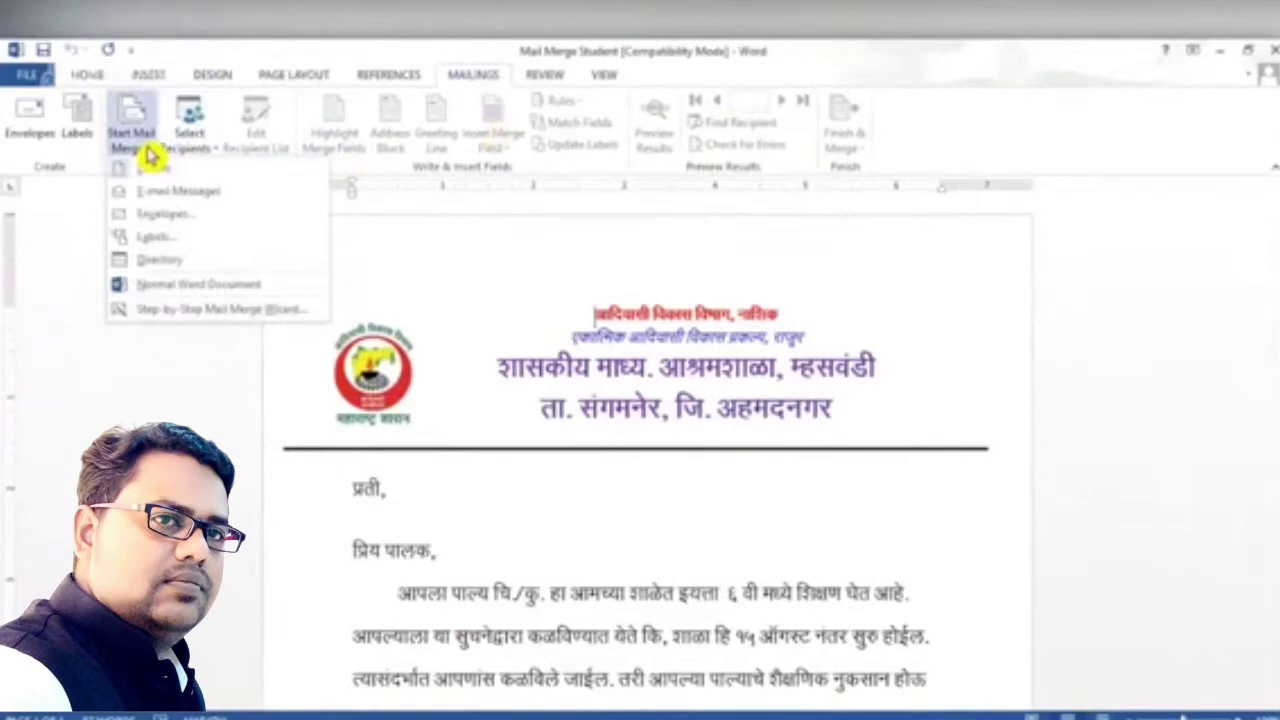
pyautogui.click(218, 170)
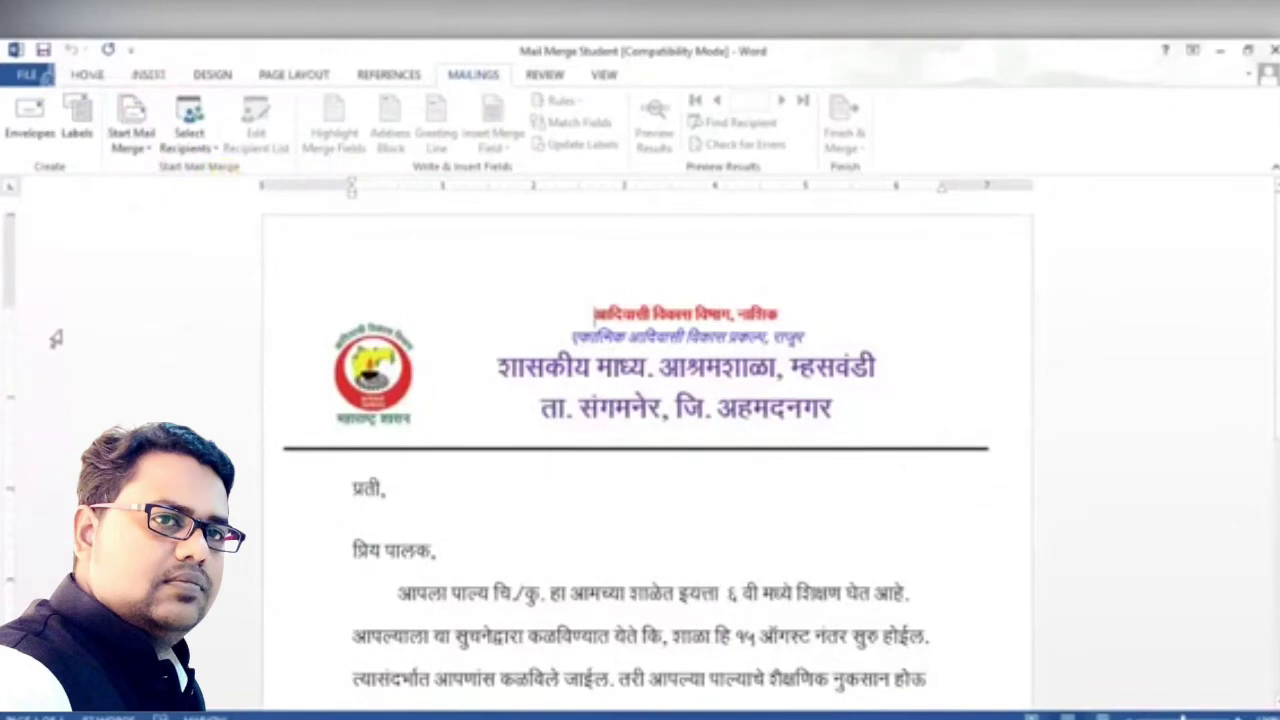
# Switch to the student workbook in Excel, select cell B2, and close the workbook with its changes saved.
pyautogui.click(222, 160)
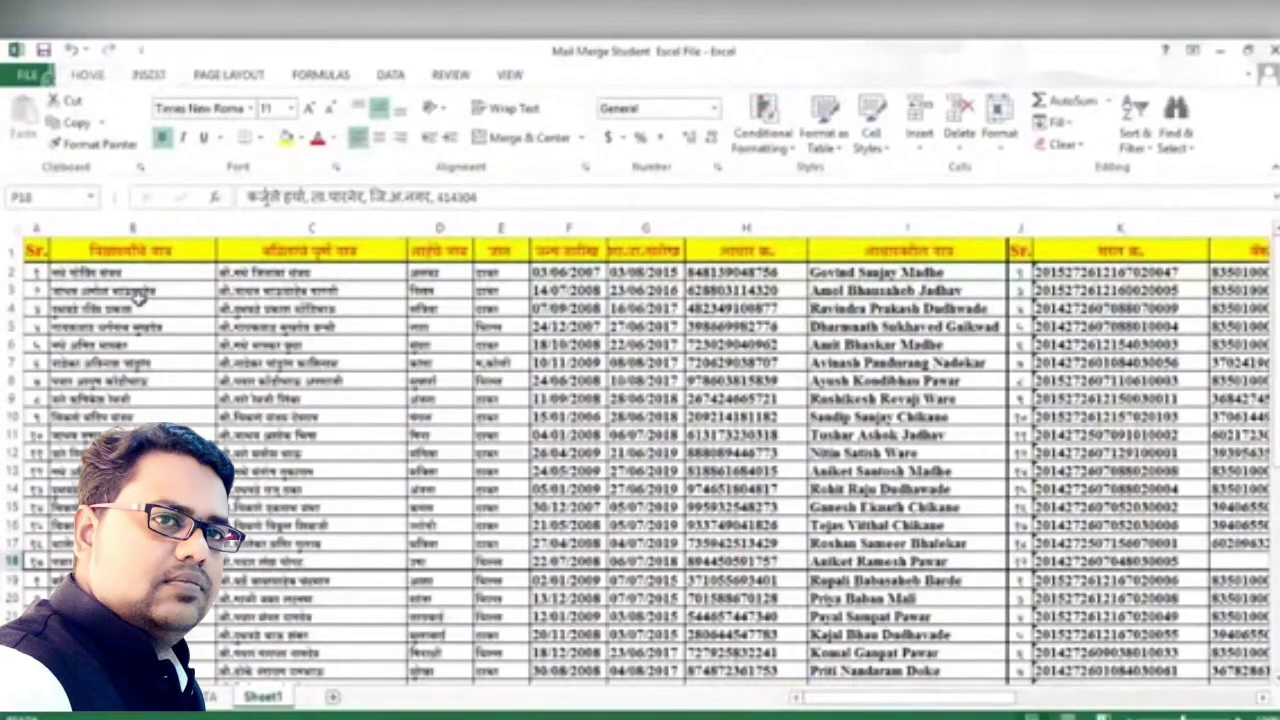
pyautogui.click(137, 277)
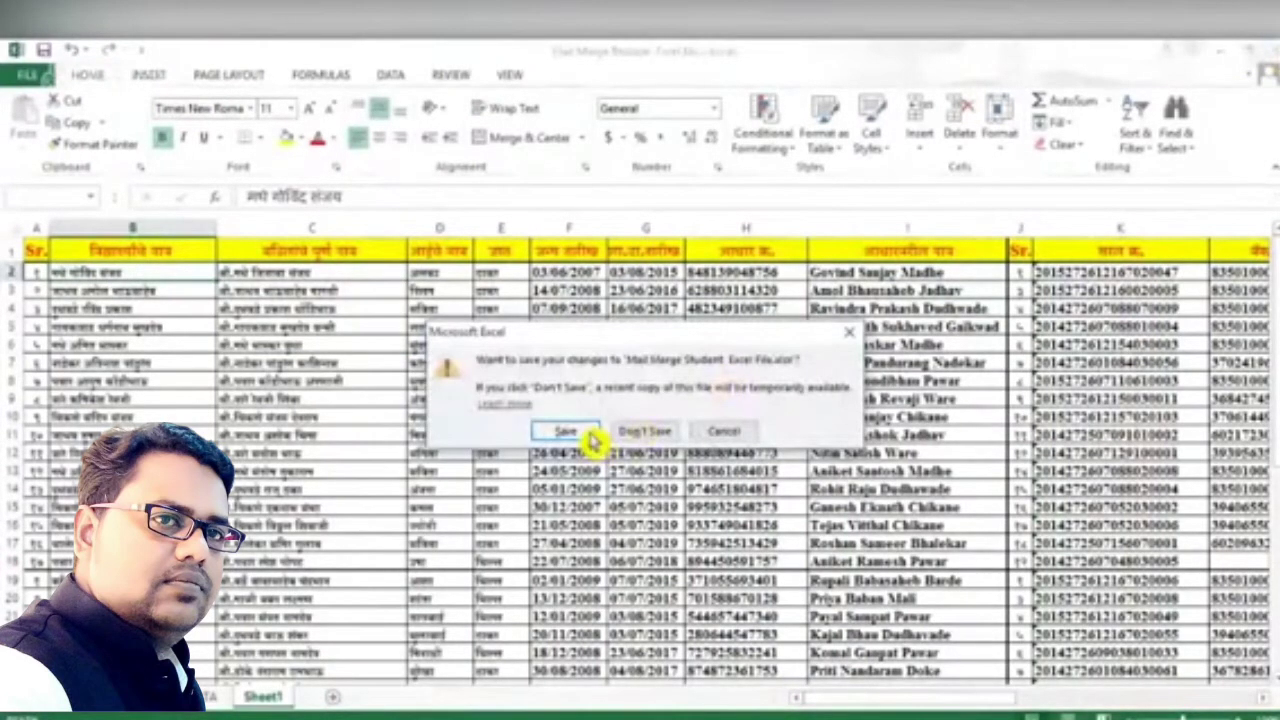
pyautogui.click(590, 438)
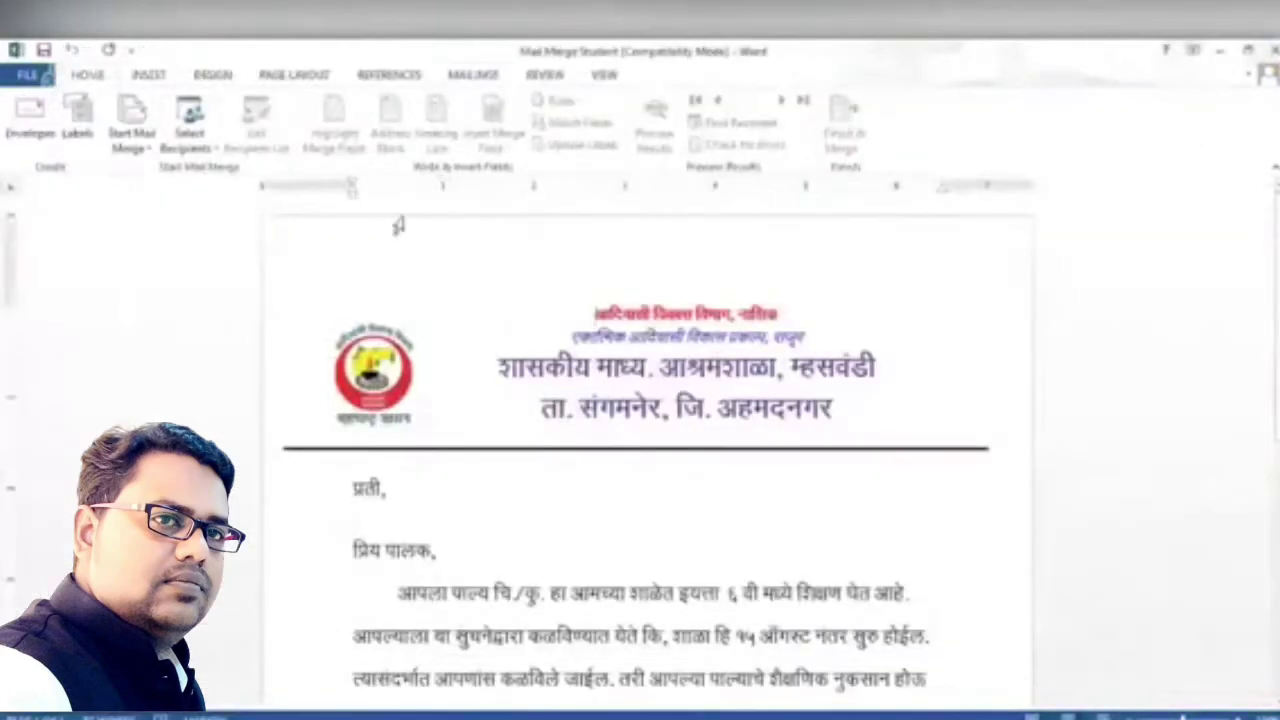
pyautogui.click(219, 156)
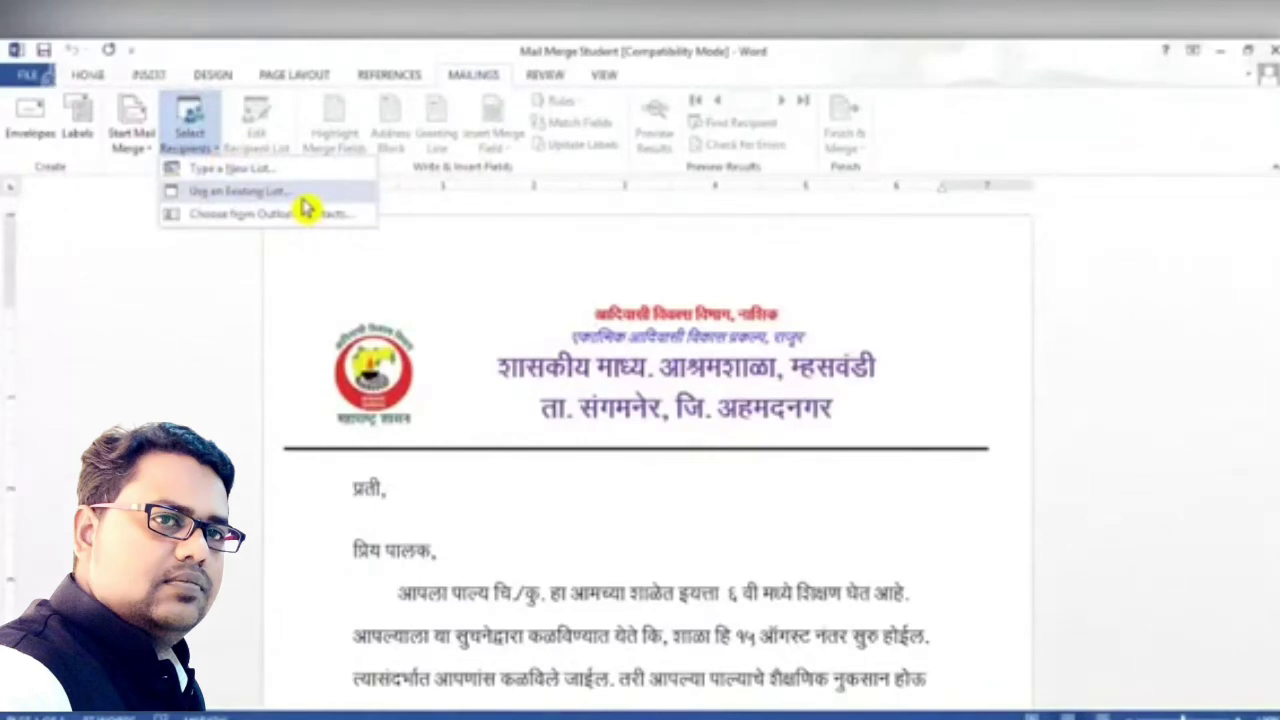
pyautogui.click(300, 194)
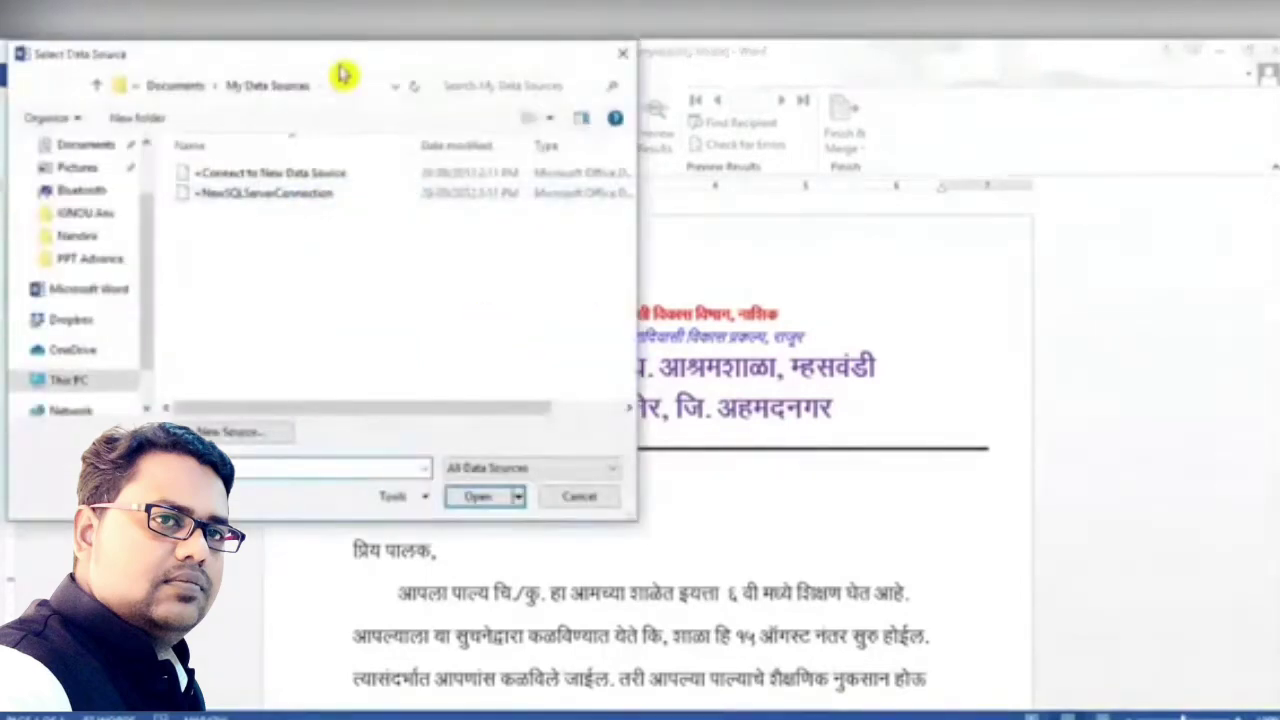
pyautogui.moveTo(366, 77); pyautogui.dragTo(466, 106)
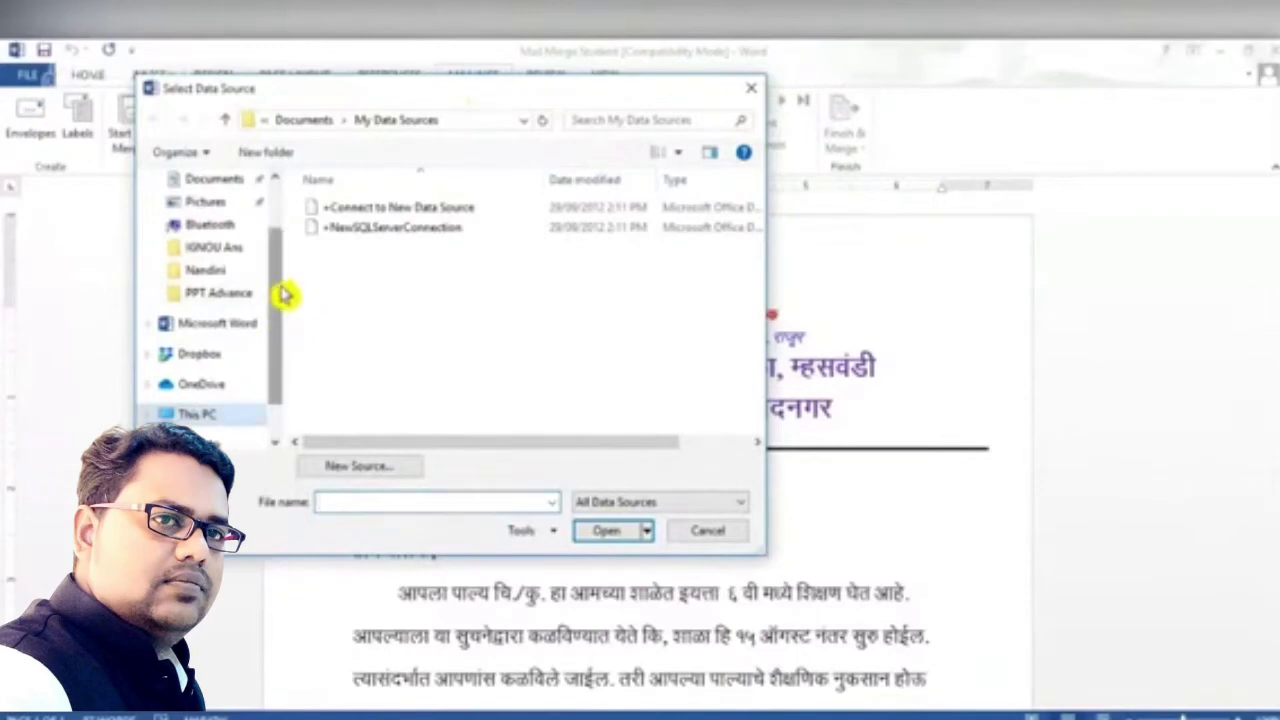
pyautogui.moveTo(286, 286); pyautogui.dragTo(285, 229)
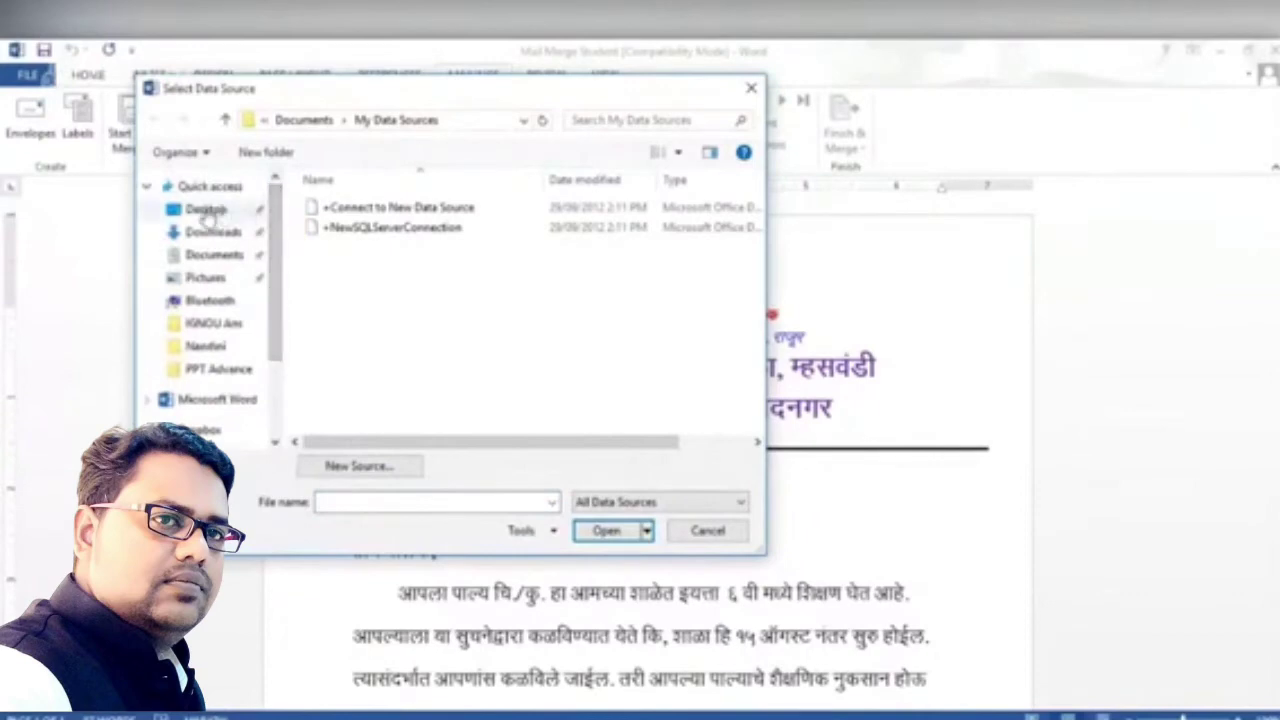
pyautogui.click(206, 211)
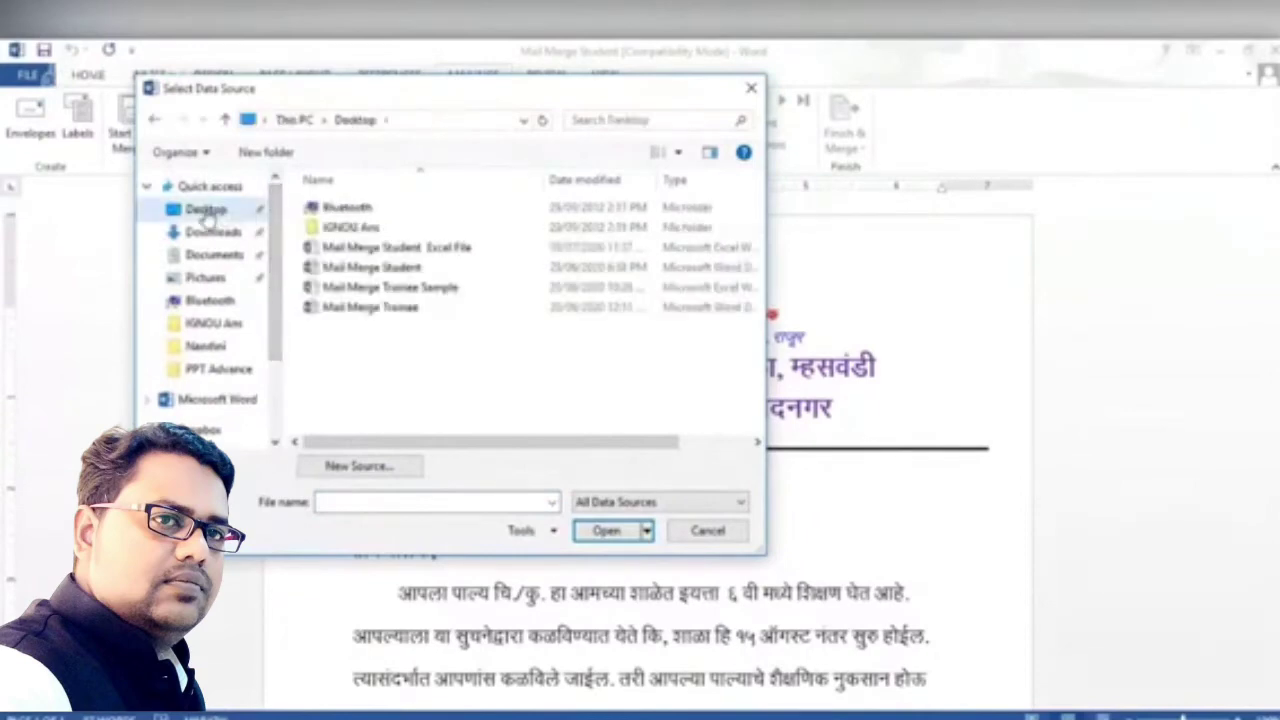
pyautogui.click(410, 250)
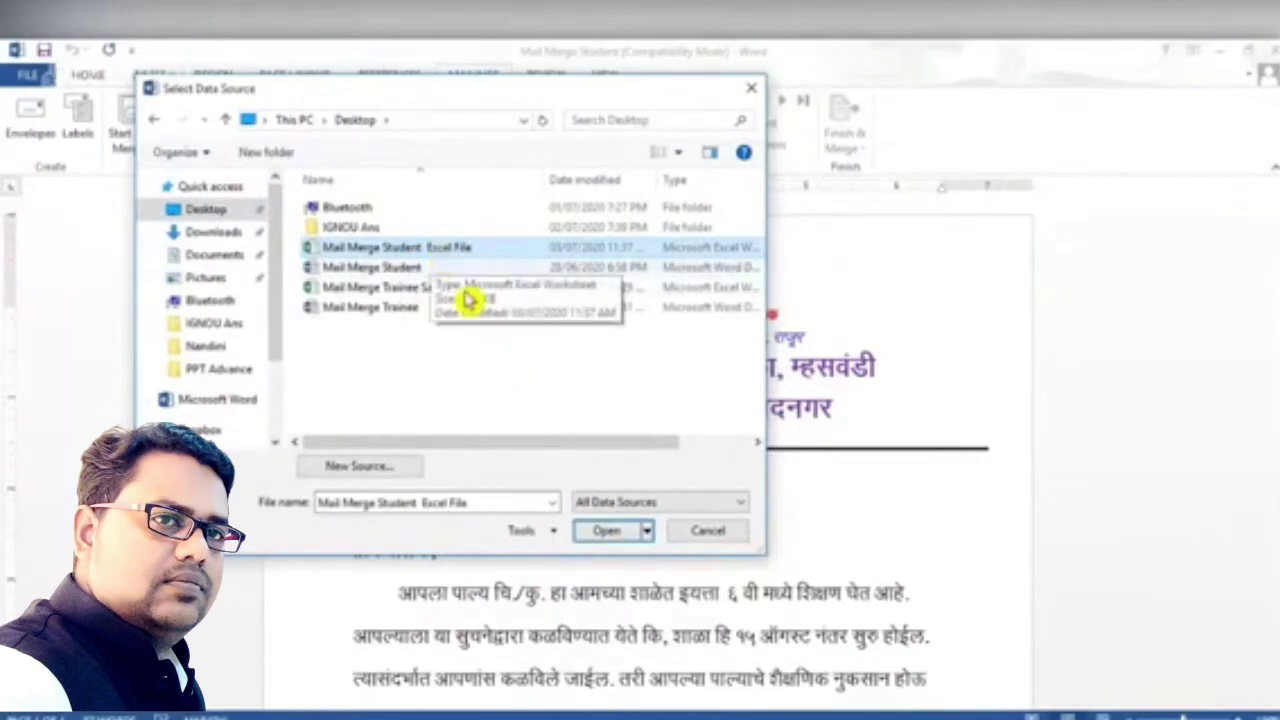
pyautogui.click(607, 538)
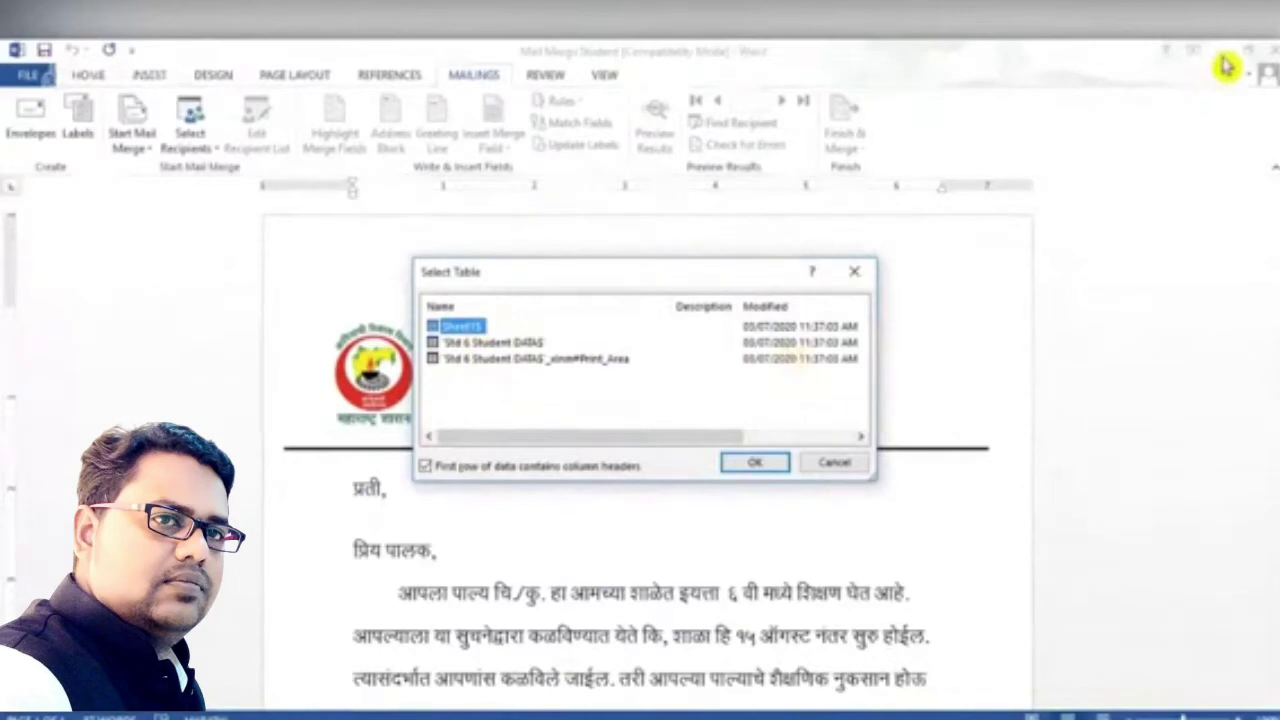
pyautogui.click(838, 463)
# Reopen the Mail Merge Student Excel File workbook from the desktop and compare its Std 6 Student DATA sheet with Sheet1.
pyautogui.click(1221, 52)
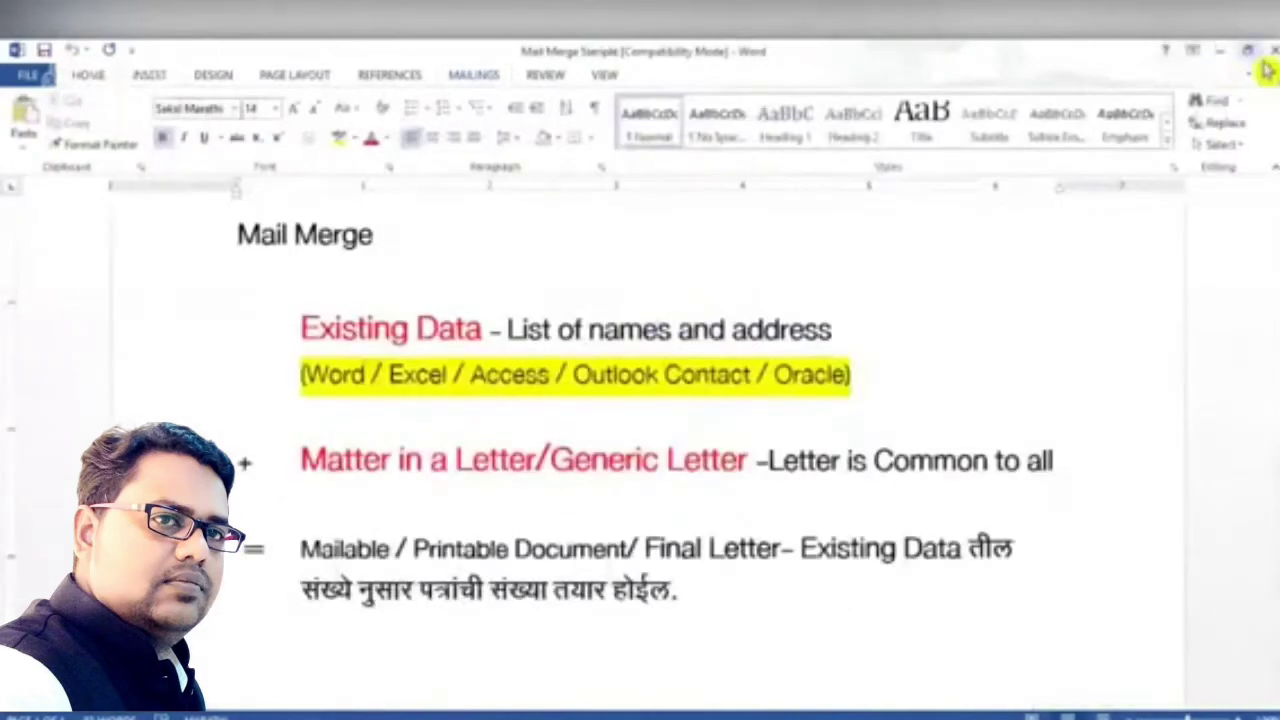
pyautogui.click(1221, 51)
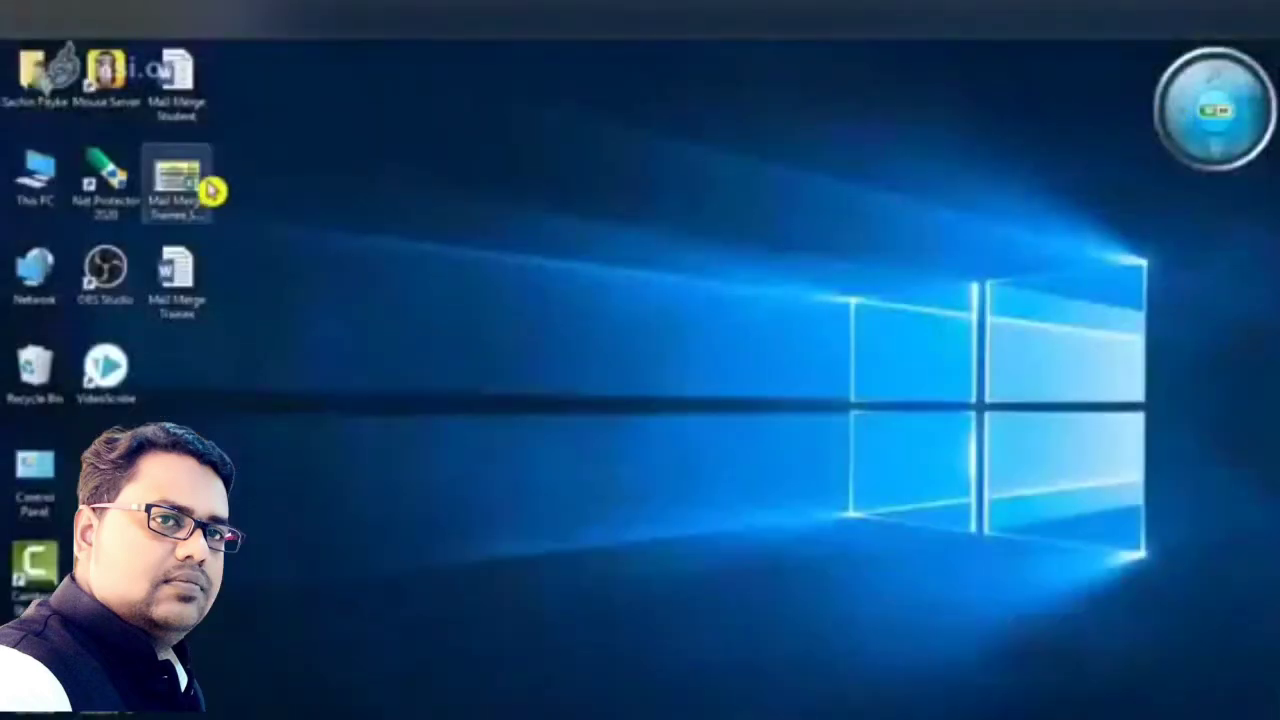
pyautogui.doubleClick(200, 167)
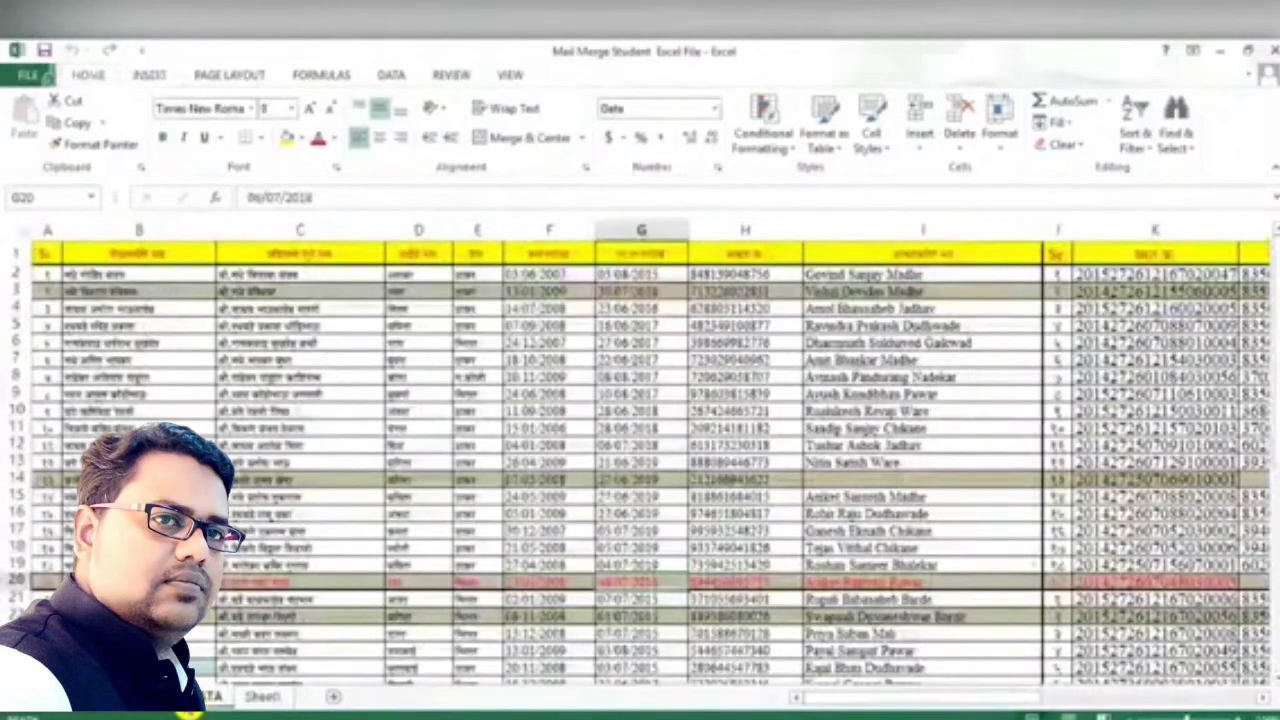
pyautogui.click(264, 697)
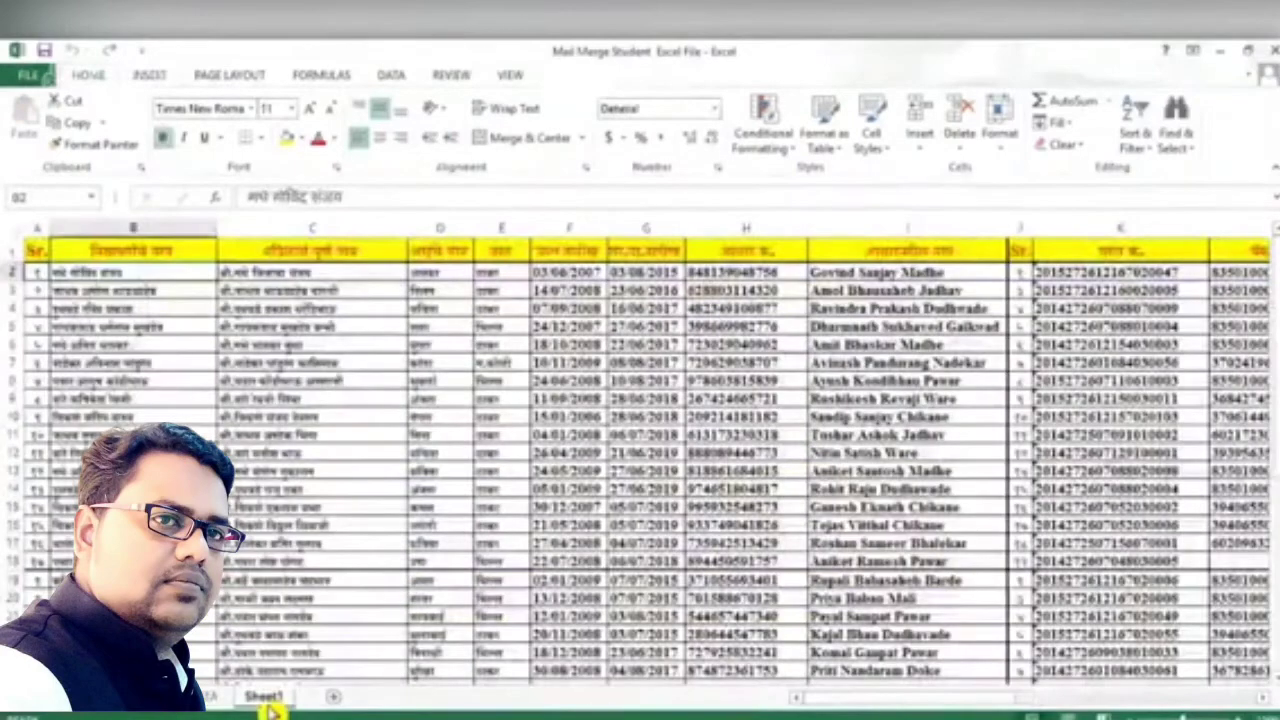
pyautogui.click(224, 700)
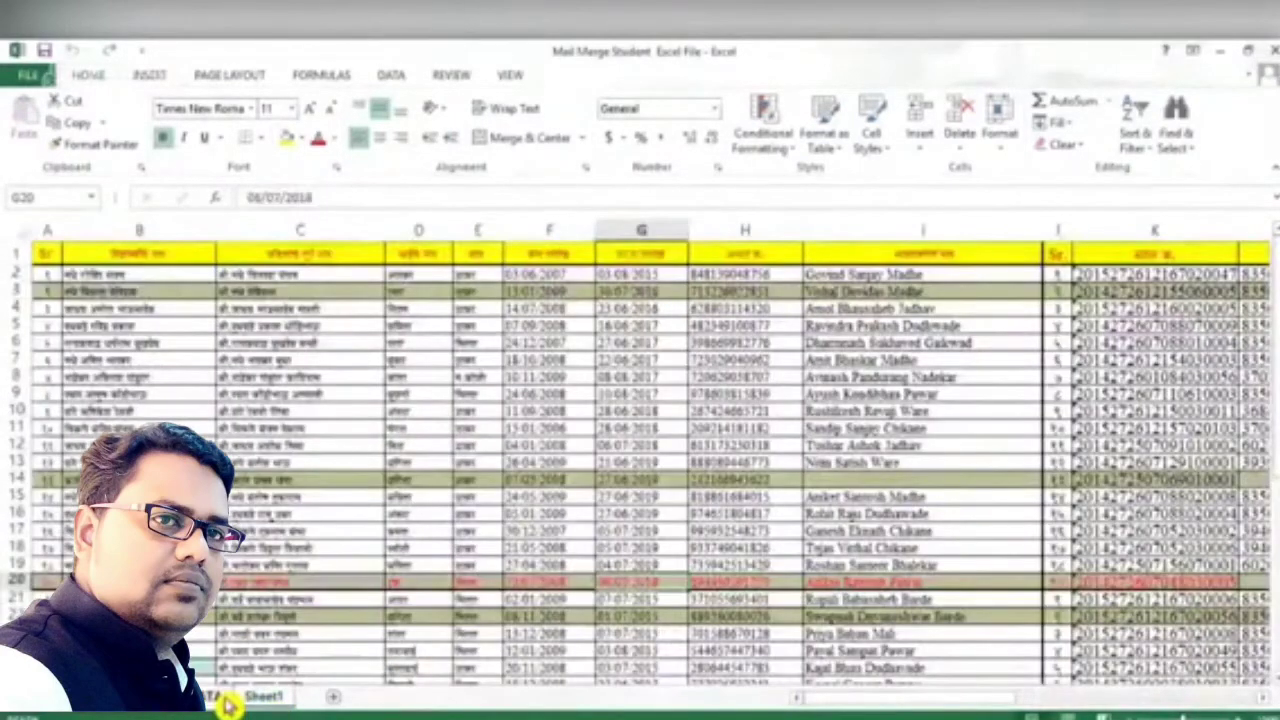
pyautogui.click(266, 698)
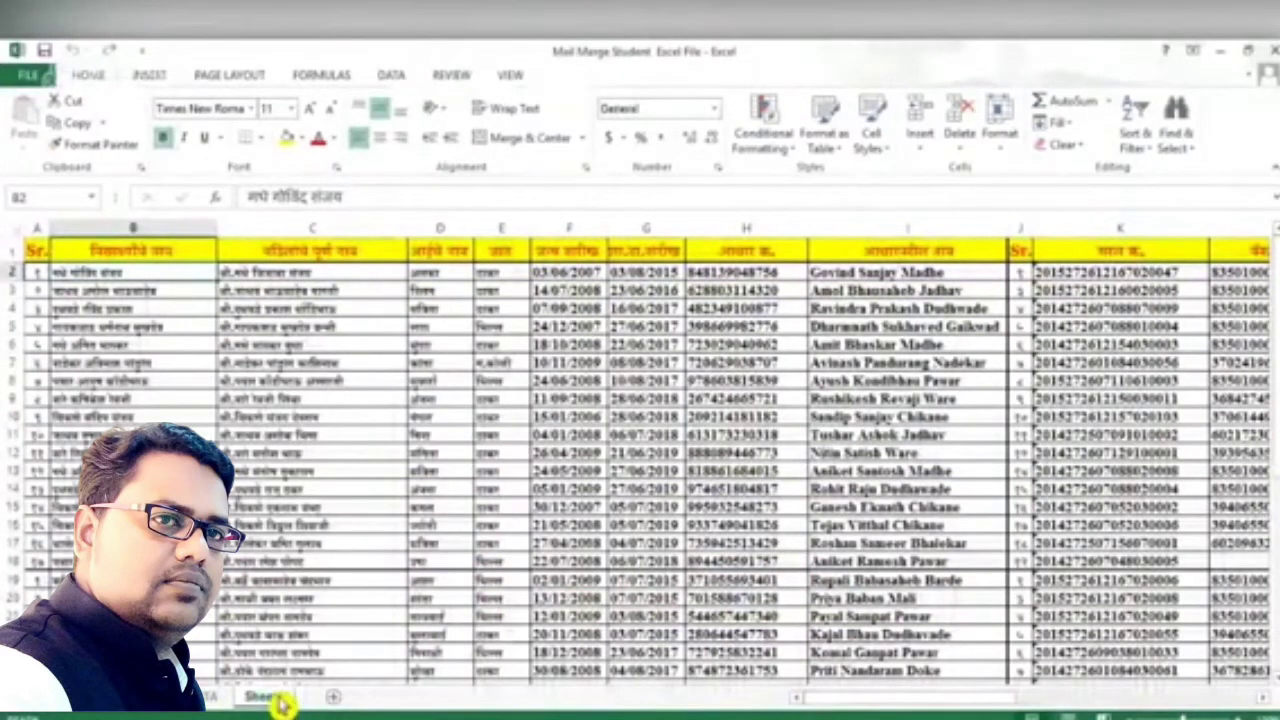
# Rename Sheet1 as Student Mail merge and check it against the Std 6 Student DATA sheet.
pyautogui.rightClick(281, 703)
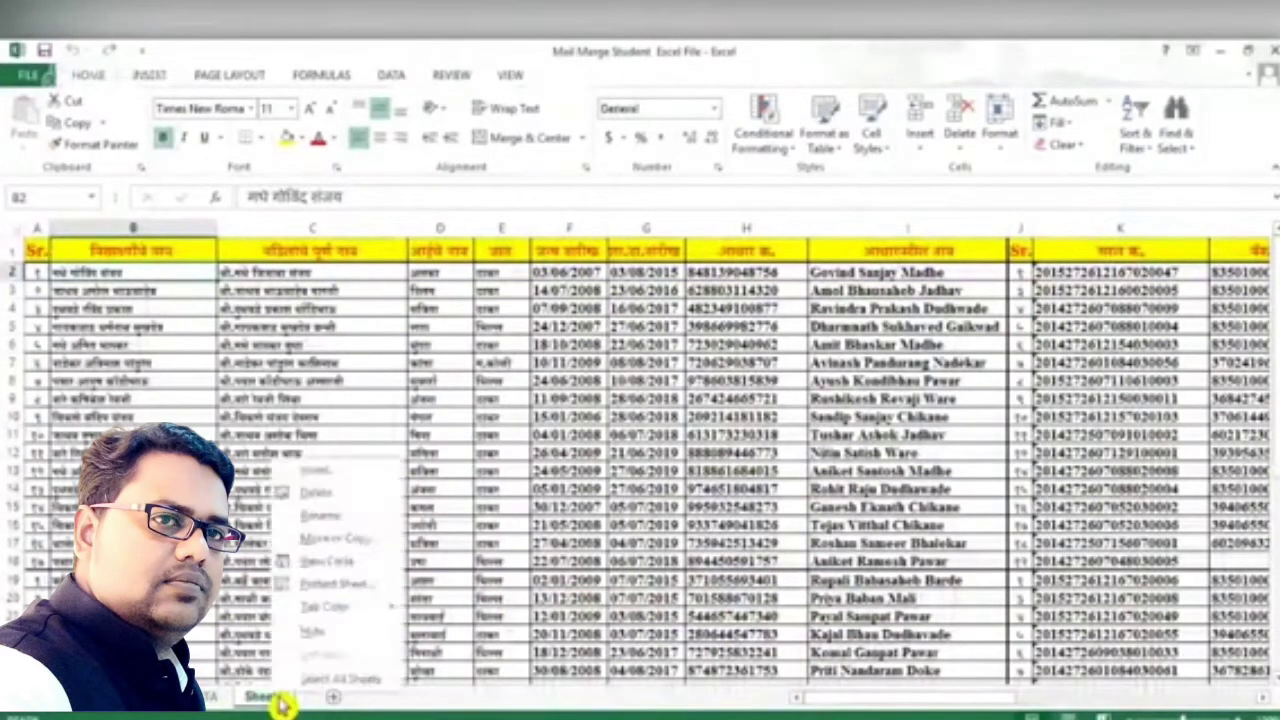
pyautogui.click(352, 518)
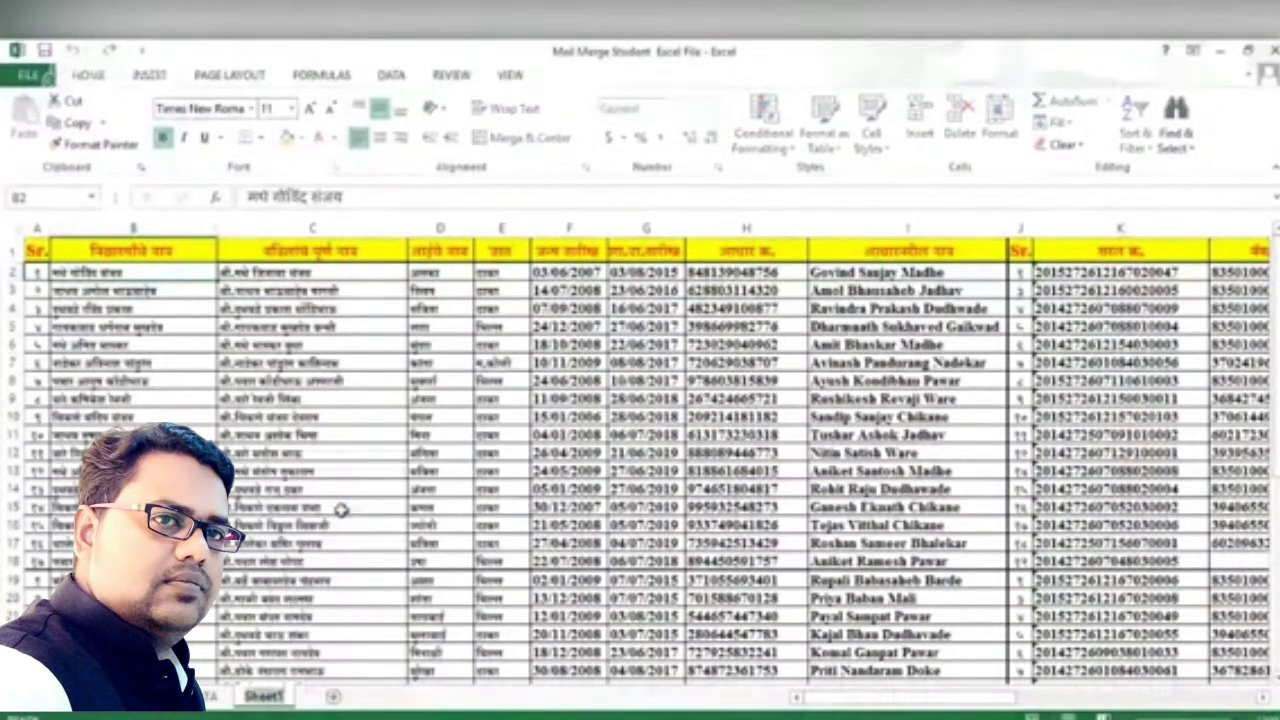
pyautogui.write('Si')
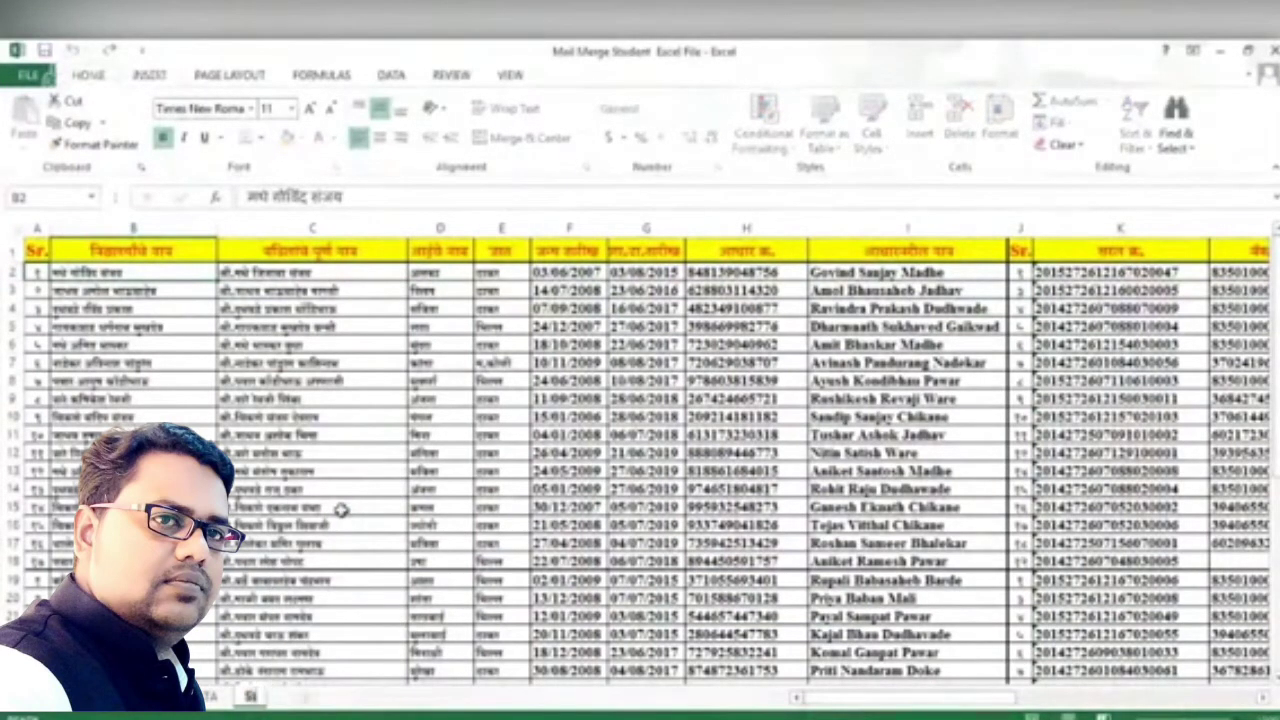
pyautogui.write('udent')
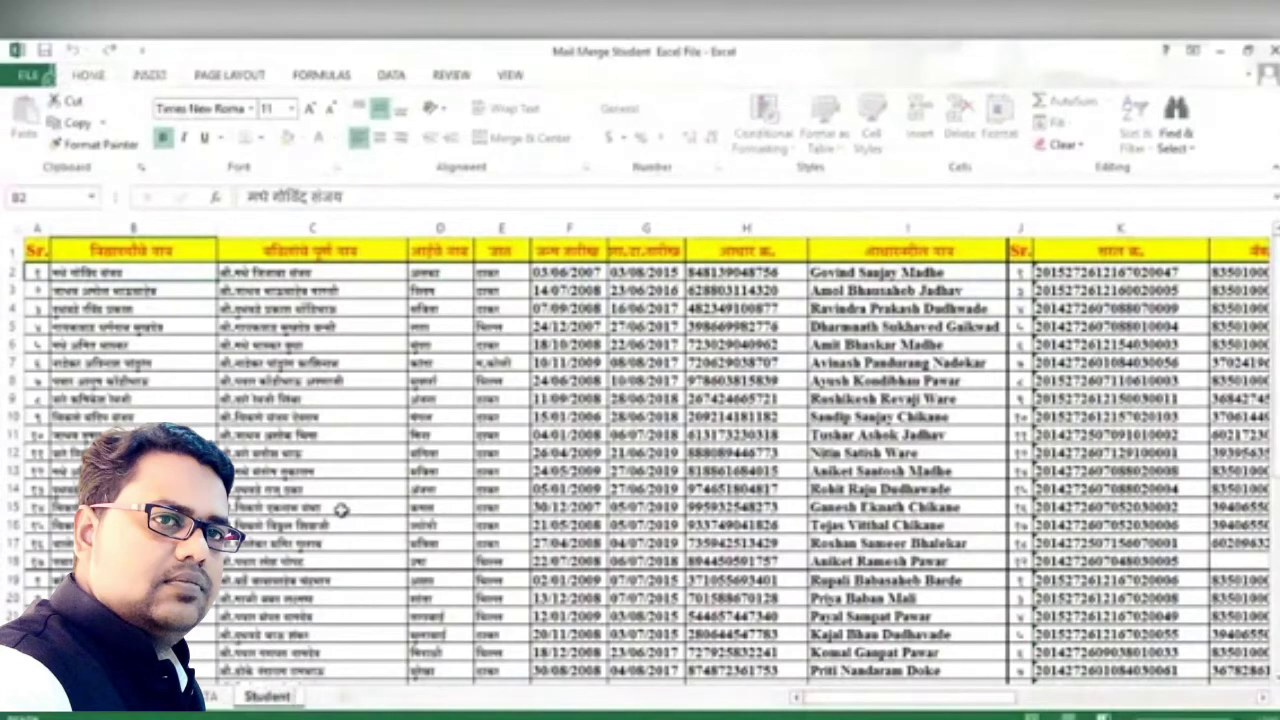
pyautogui.write(' Mailmerge')
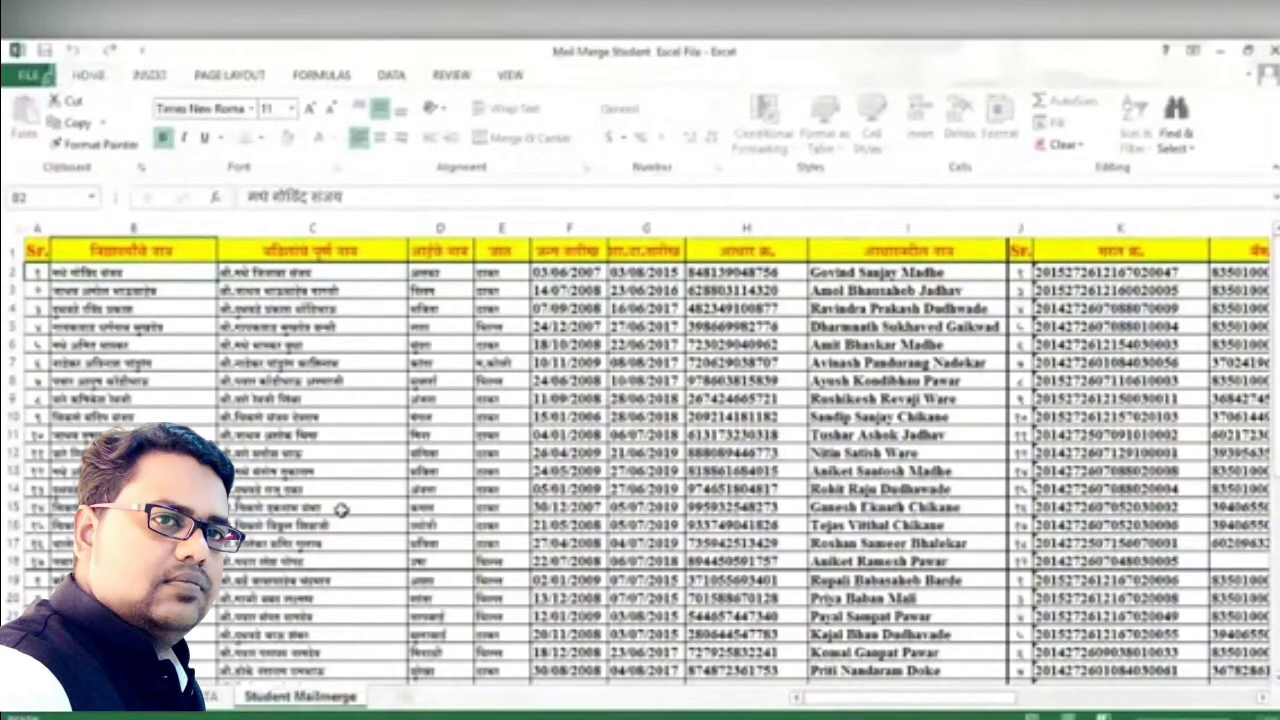
pyautogui.click(422, 597)
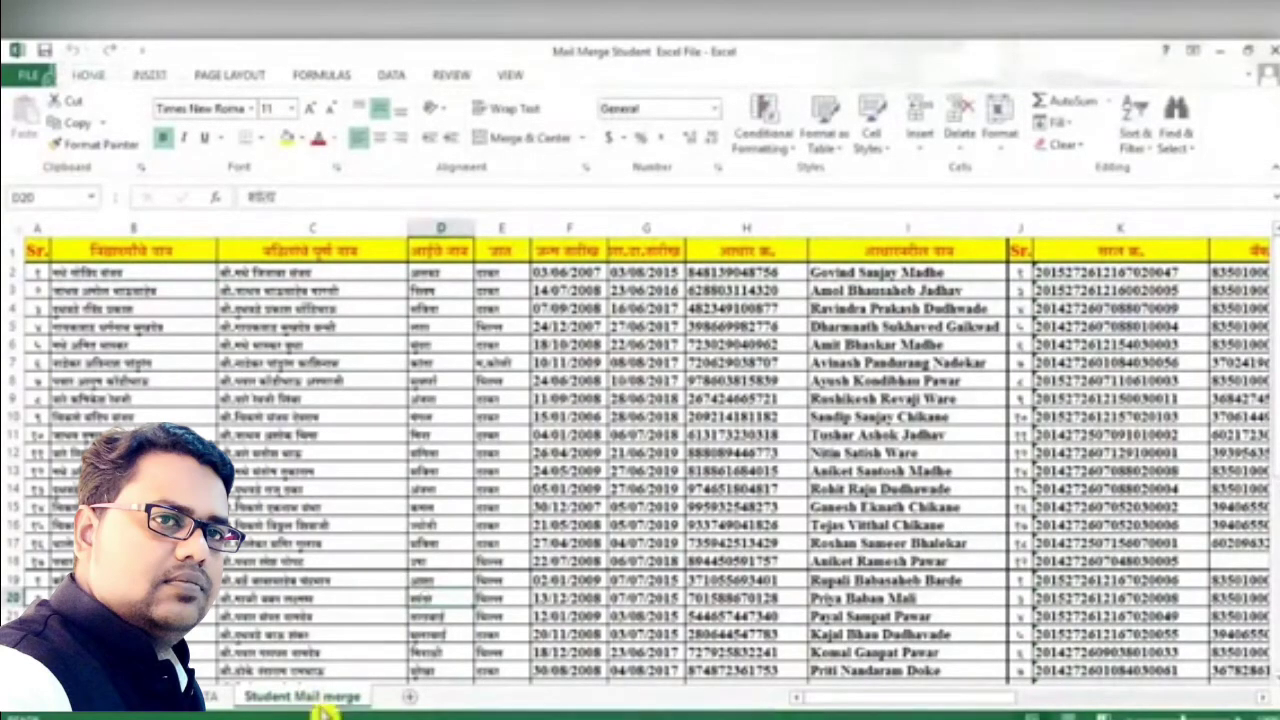
pyautogui.click(176, 704)
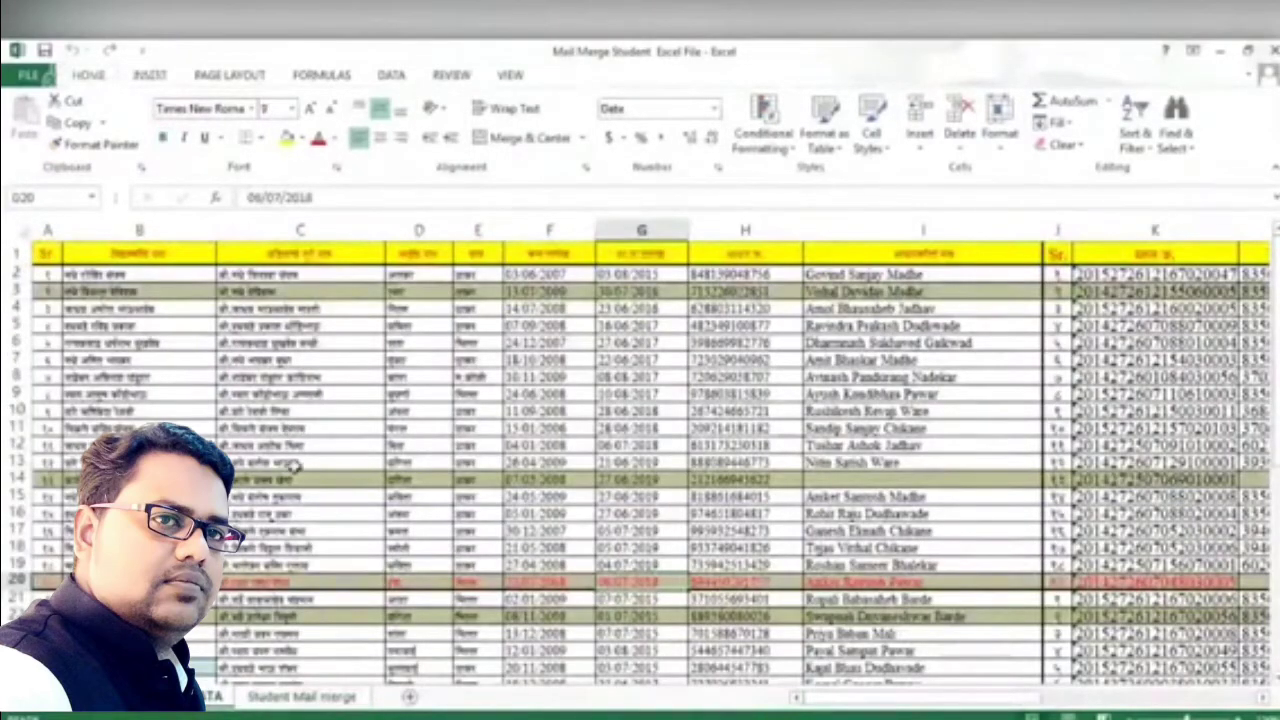
pyautogui.click(340, 700)
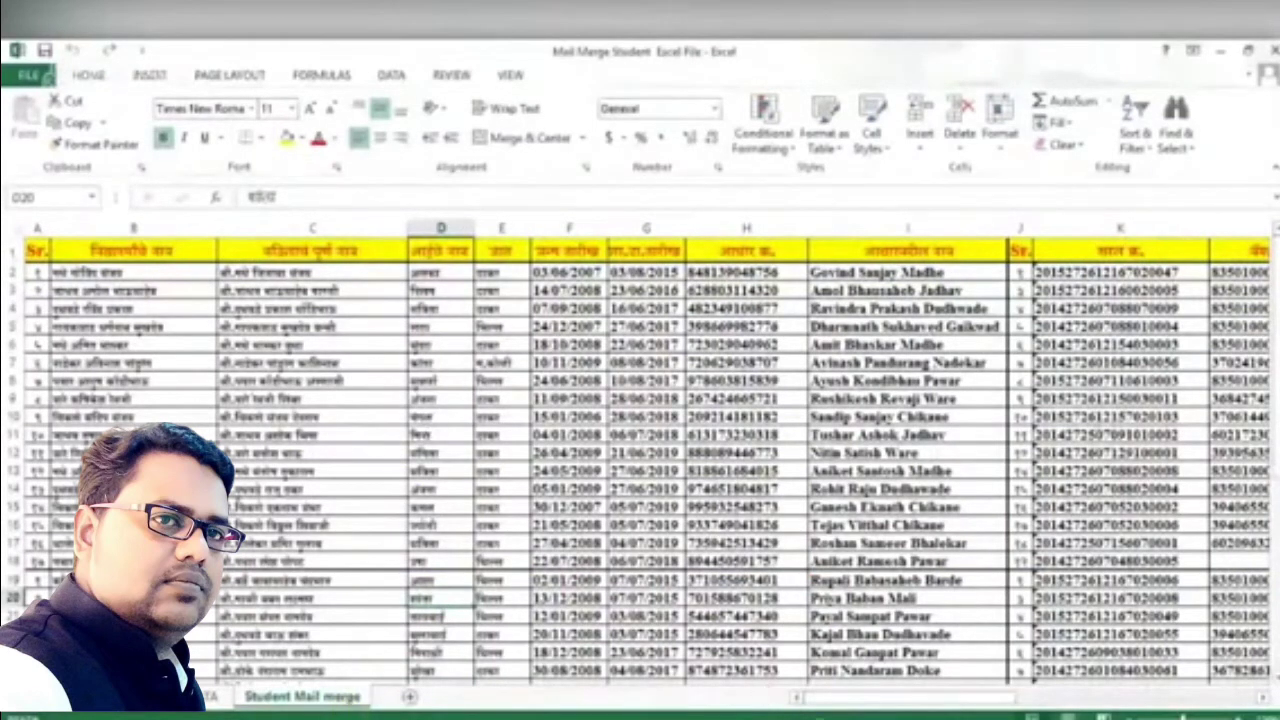
# Switch to the Mail Merge Student letter in Word and use the Student Mail merge$ sheet of the desktop's Mail Merge Student Excel File as recipient list.
pyautogui.click(766, 718)
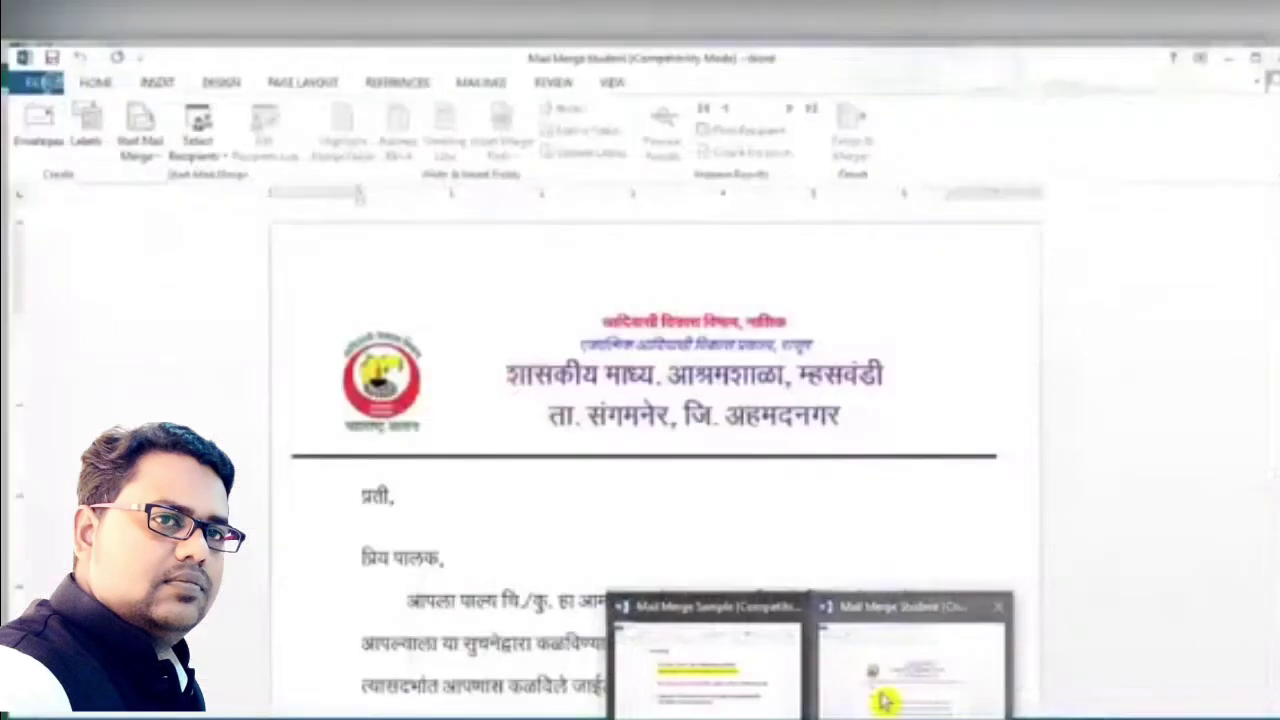
pyautogui.click(875, 691)
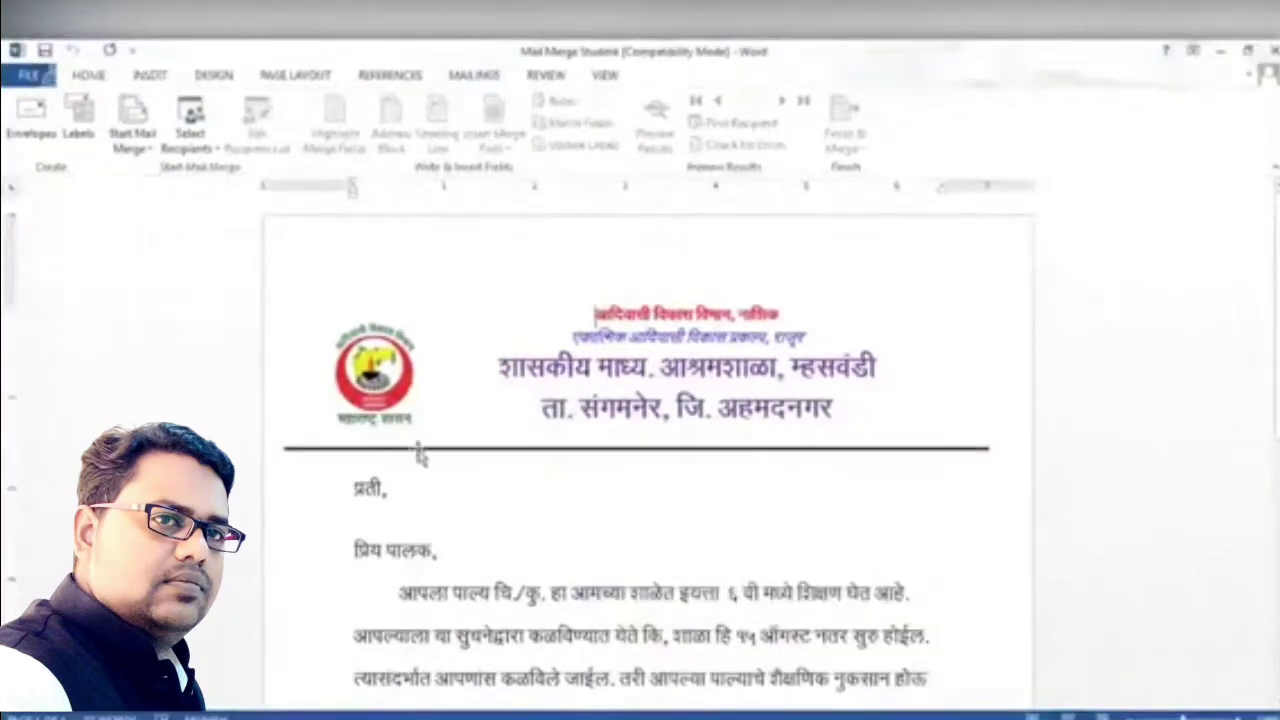
pyautogui.click(214, 152)
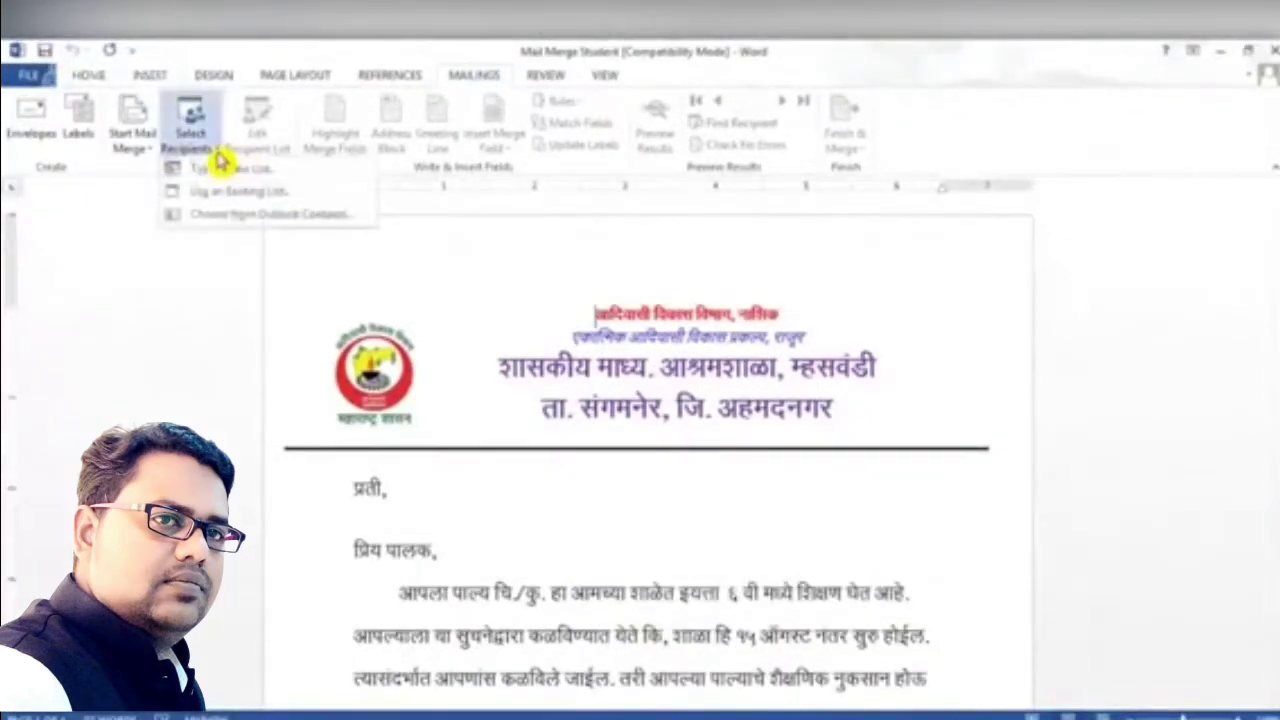
pyautogui.click(287, 203)
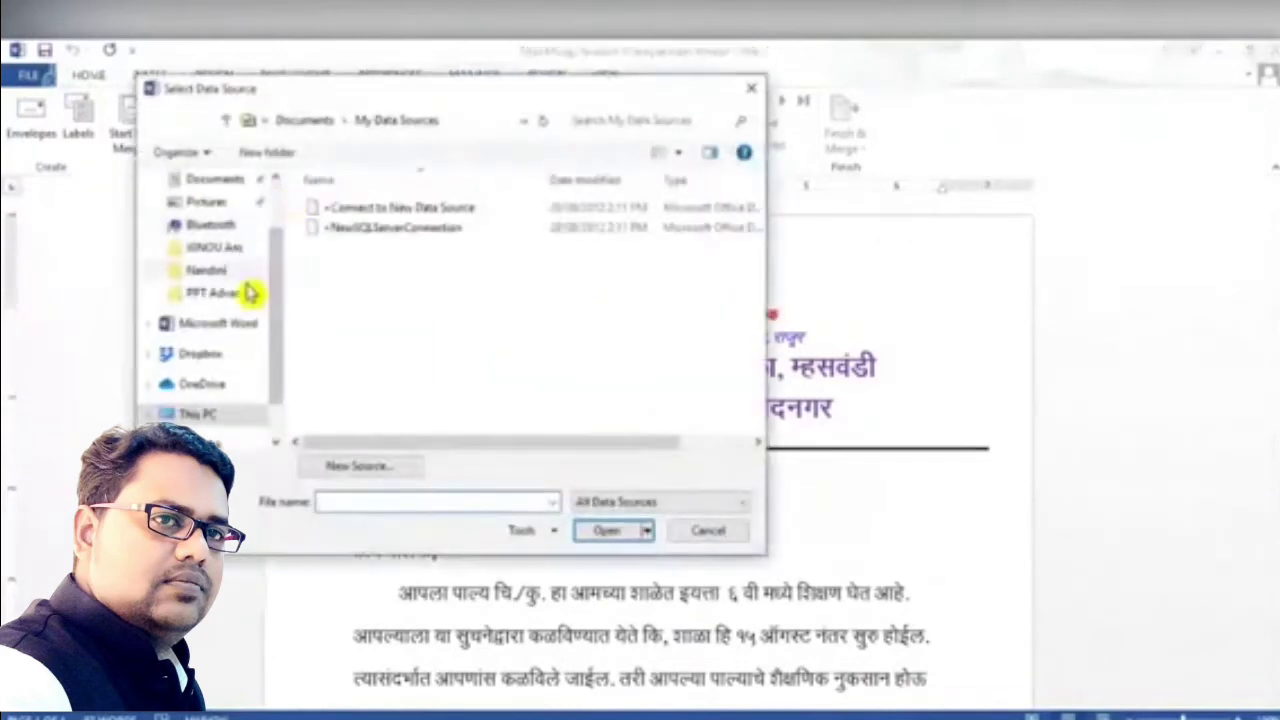
pyautogui.moveTo(286, 323); pyautogui.dragTo(286, 263)
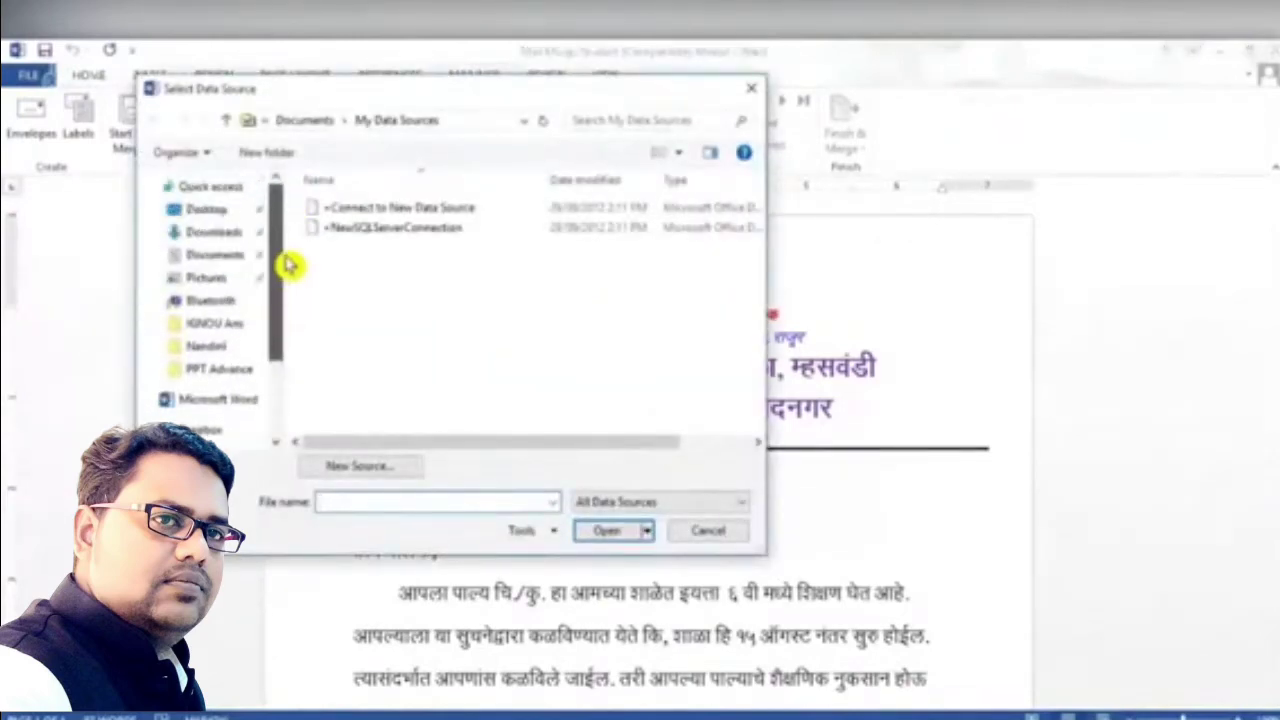
pyautogui.click(215, 211)
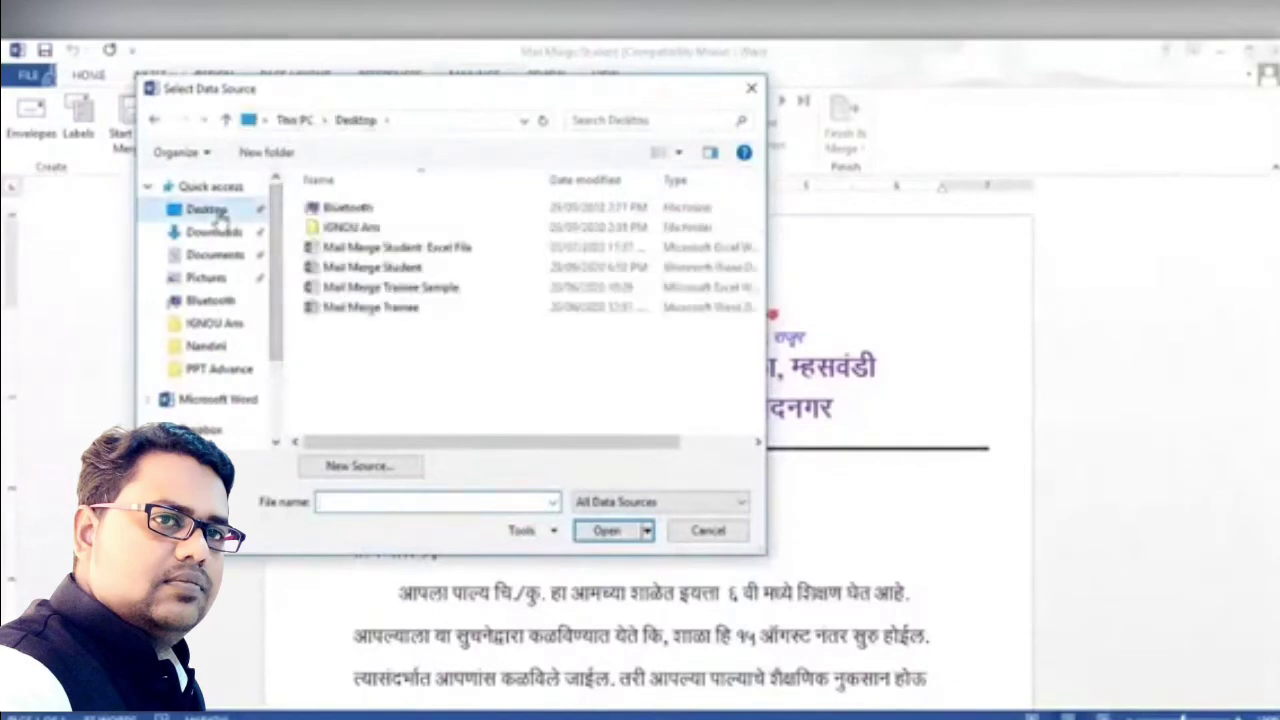
pyautogui.click(414, 252)
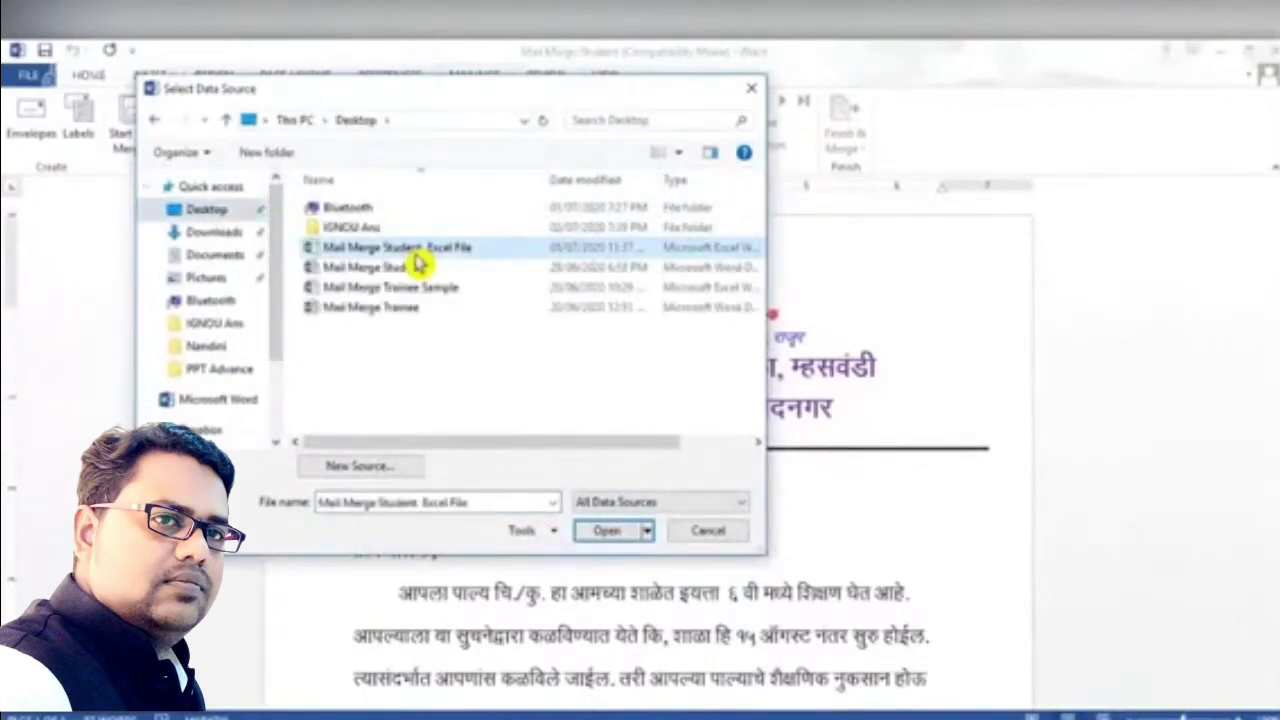
pyautogui.click(600, 530)
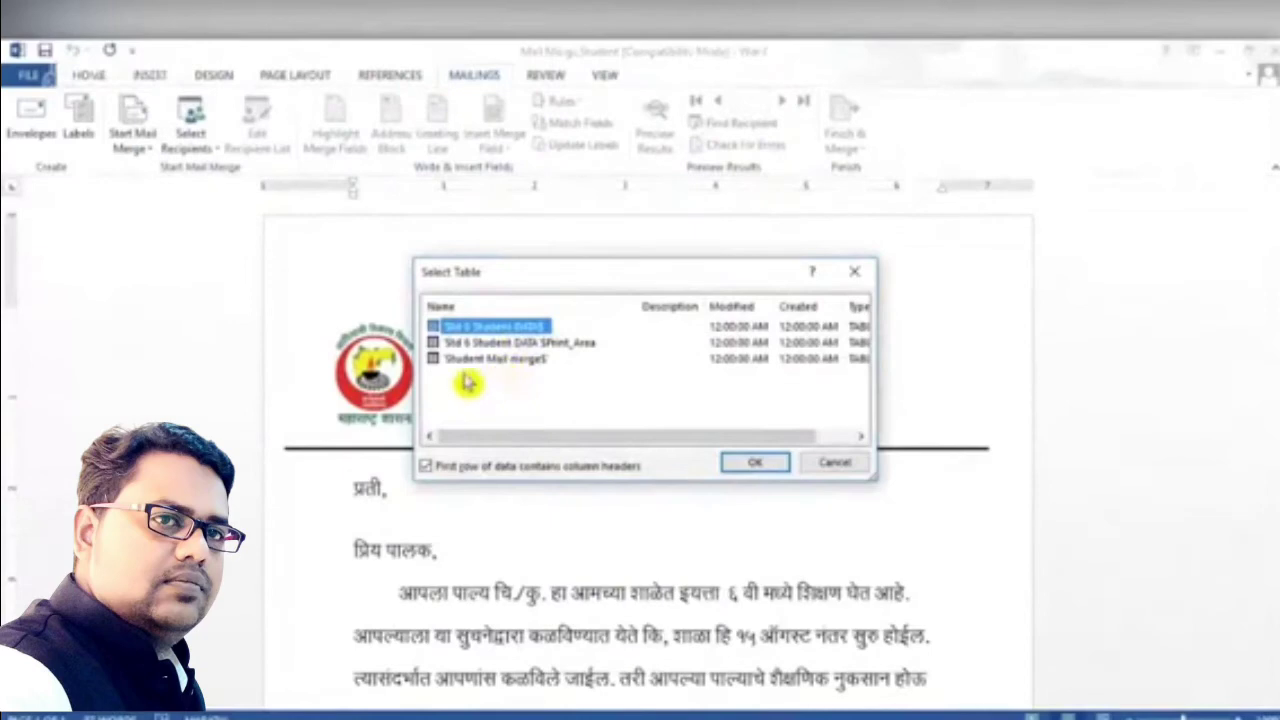
pyautogui.click(518, 362)
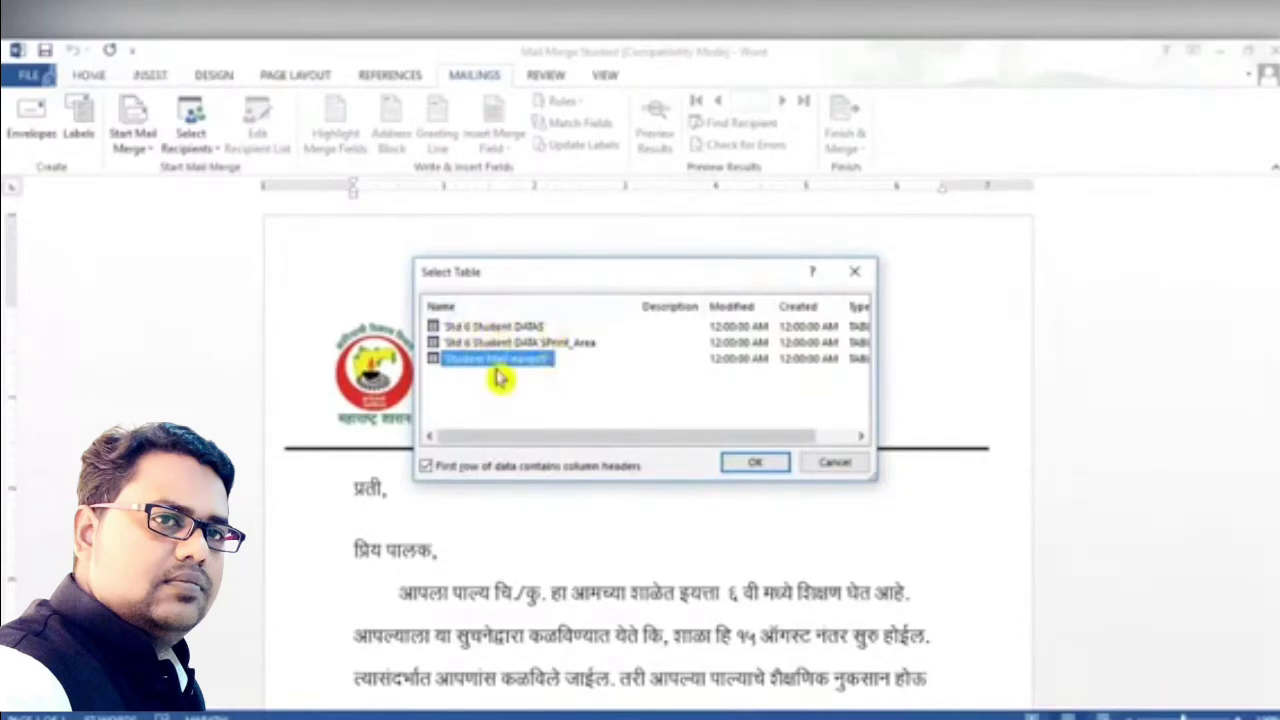
pyautogui.click(757, 464)
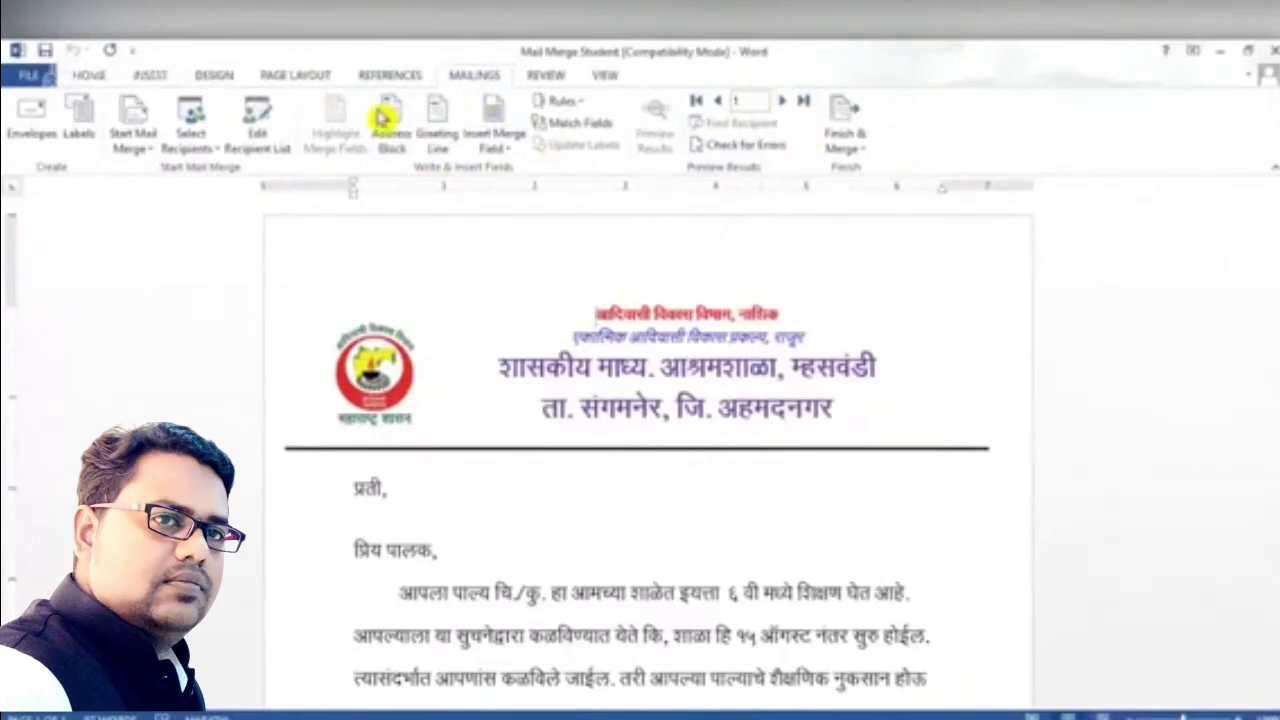
pyautogui.click(134, 150)
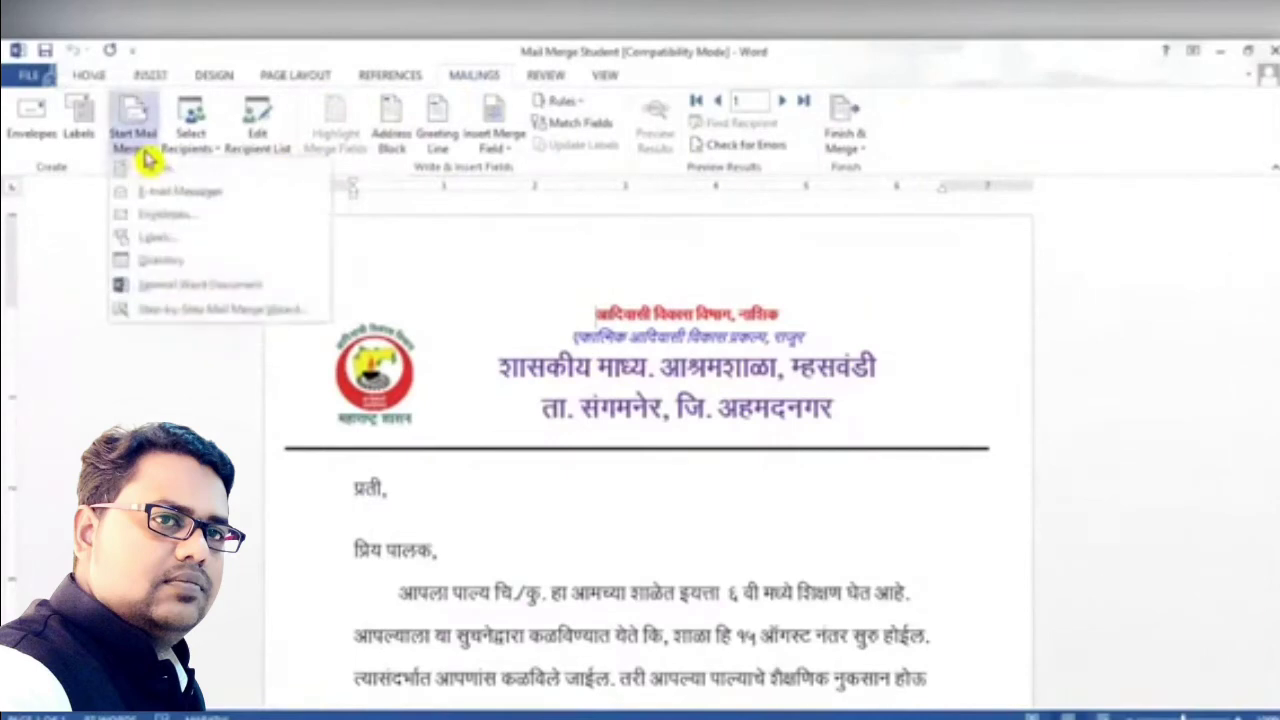
pyautogui.click(210, 150)
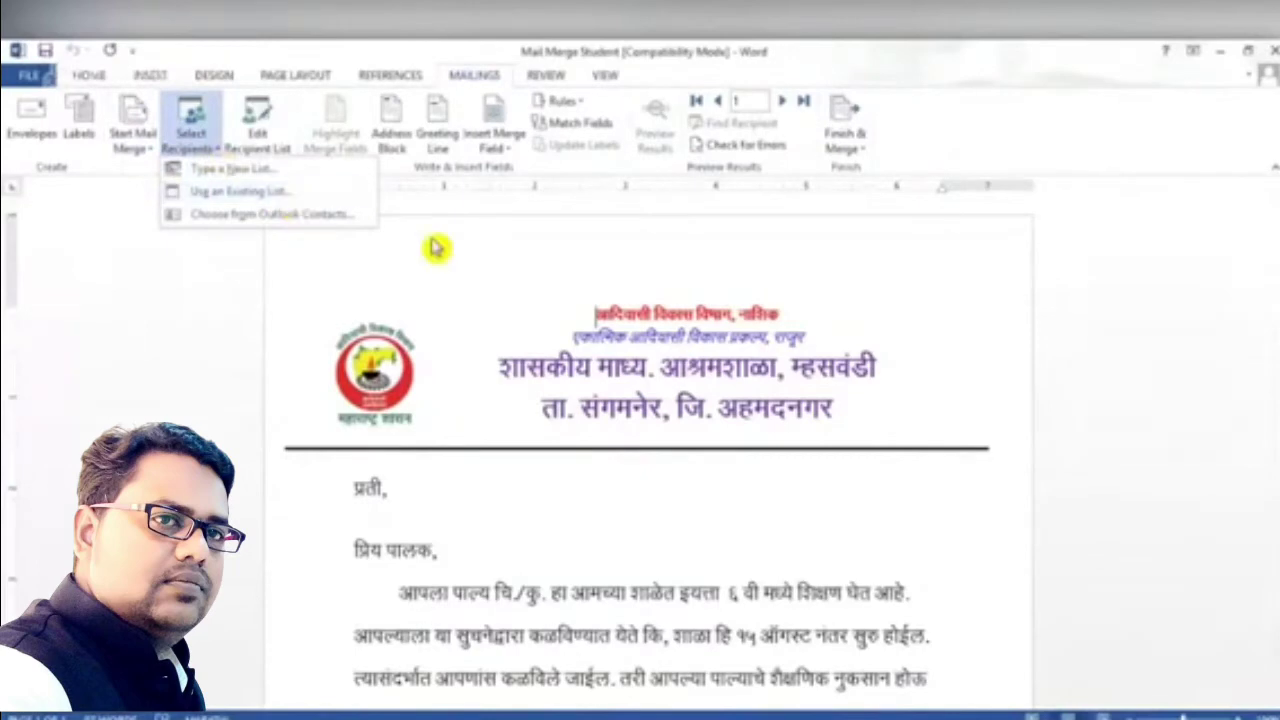
pyautogui.click(473, 263)
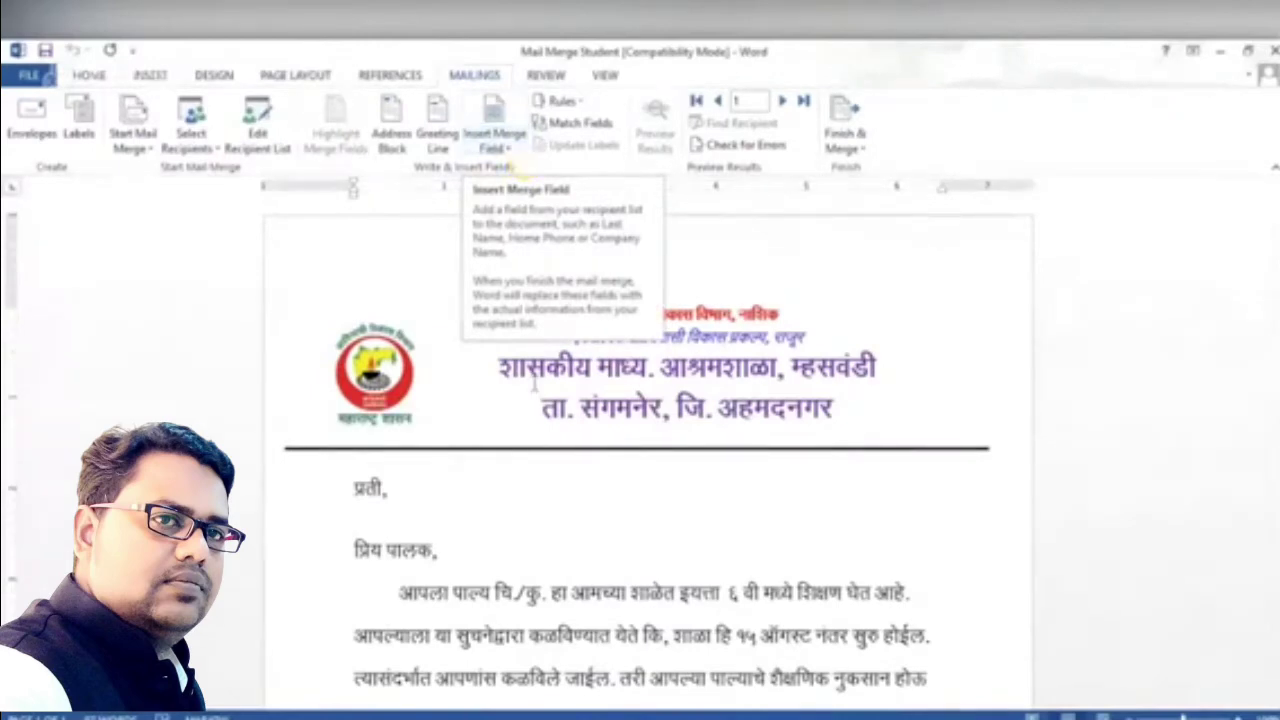
# Insert the वडिलांचे_पूर्ण_नाव_ merge field on the empty line below "प्रती,", followed by a comma and a new line.
pyautogui.click(607, 503)
pyautogui.scroll(-1, 546, 487)
pyautogui.scroll(-2, 546, 487)
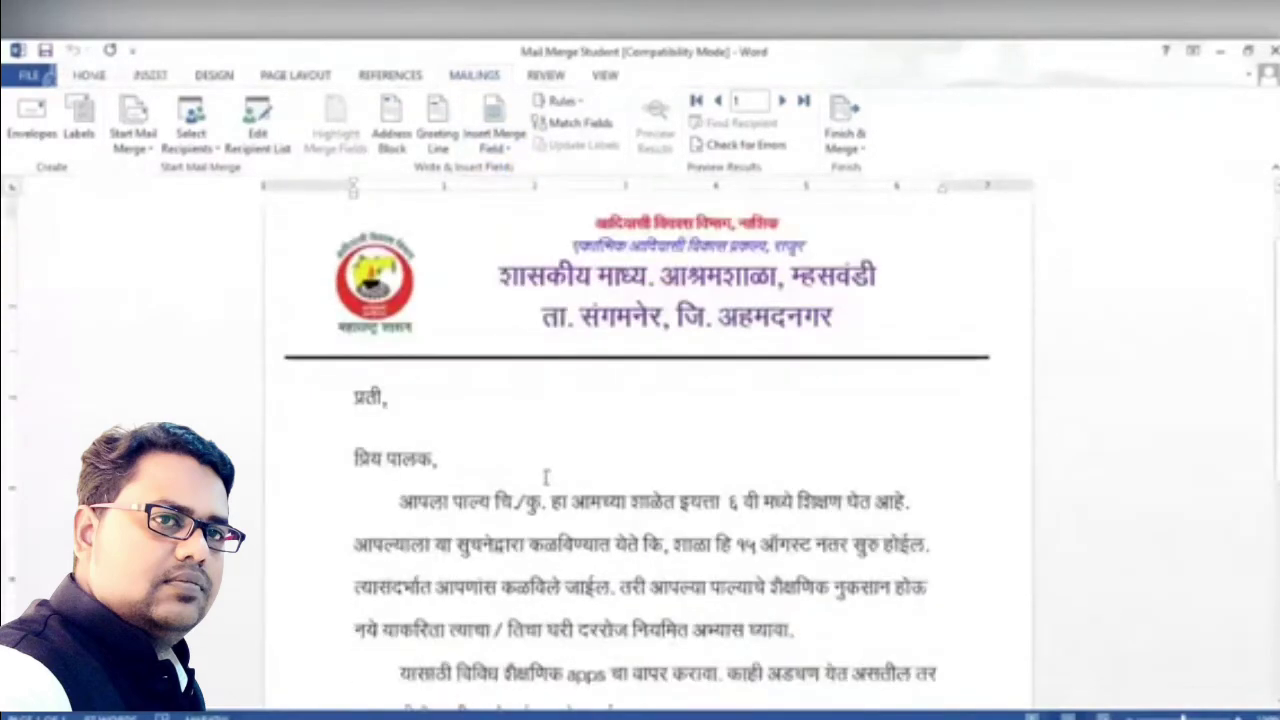
pyautogui.click(384, 425)
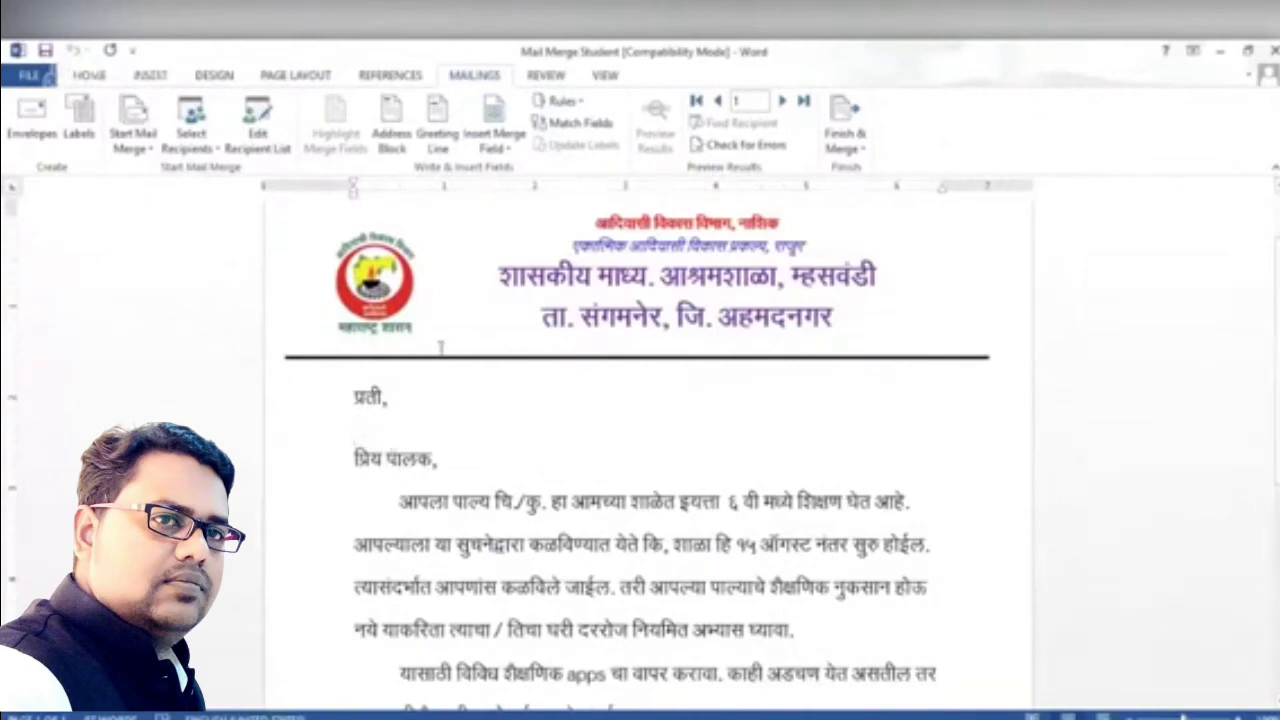
pyautogui.click(519, 158)
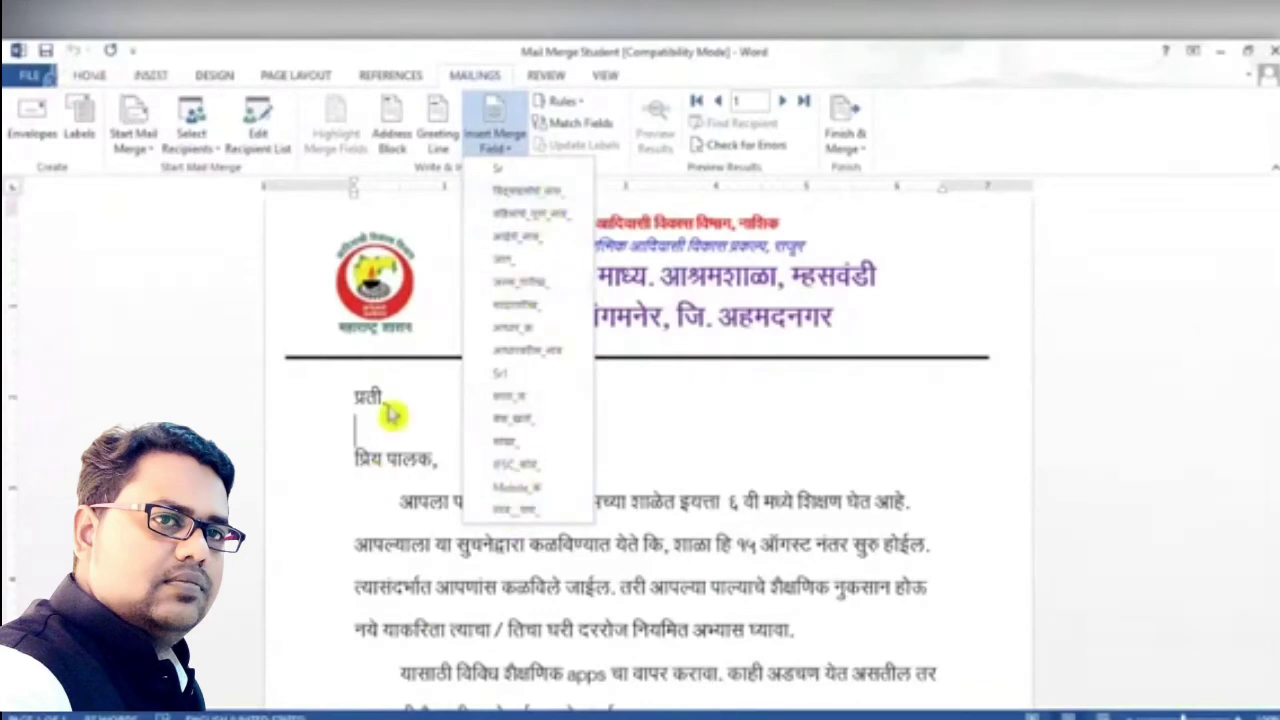
pyautogui.click(563, 218)
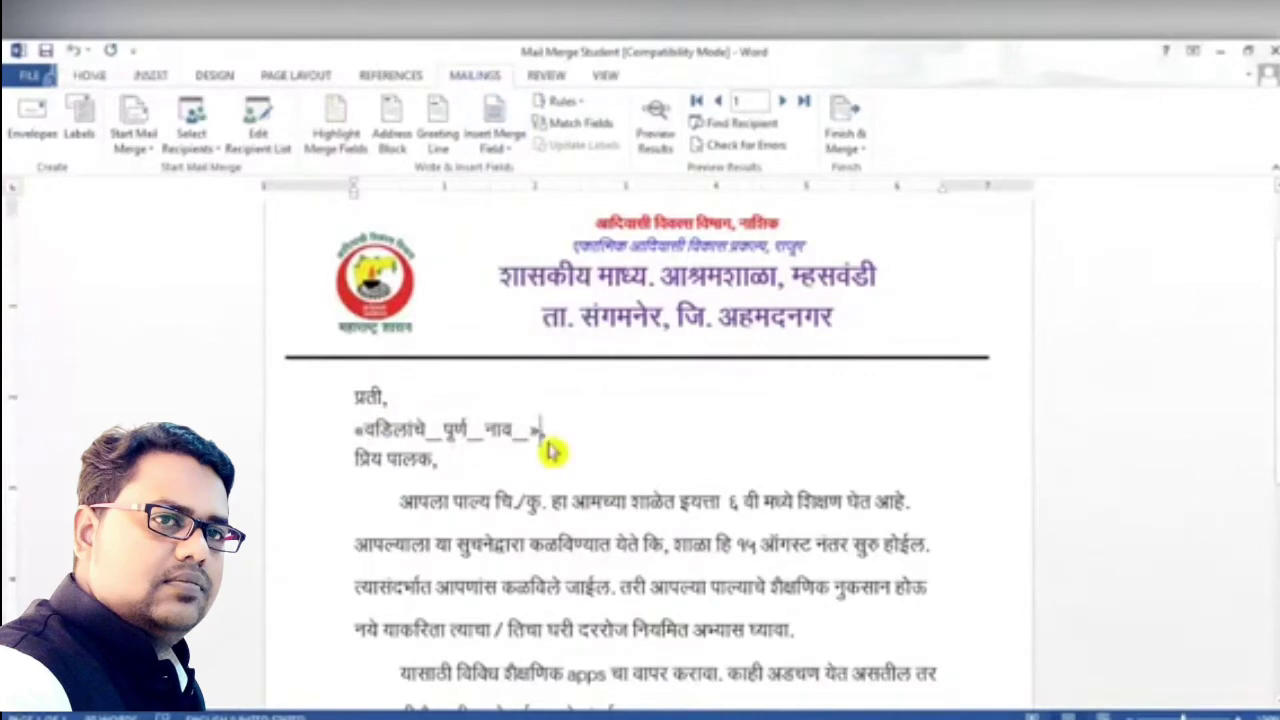
pyautogui.write(',')
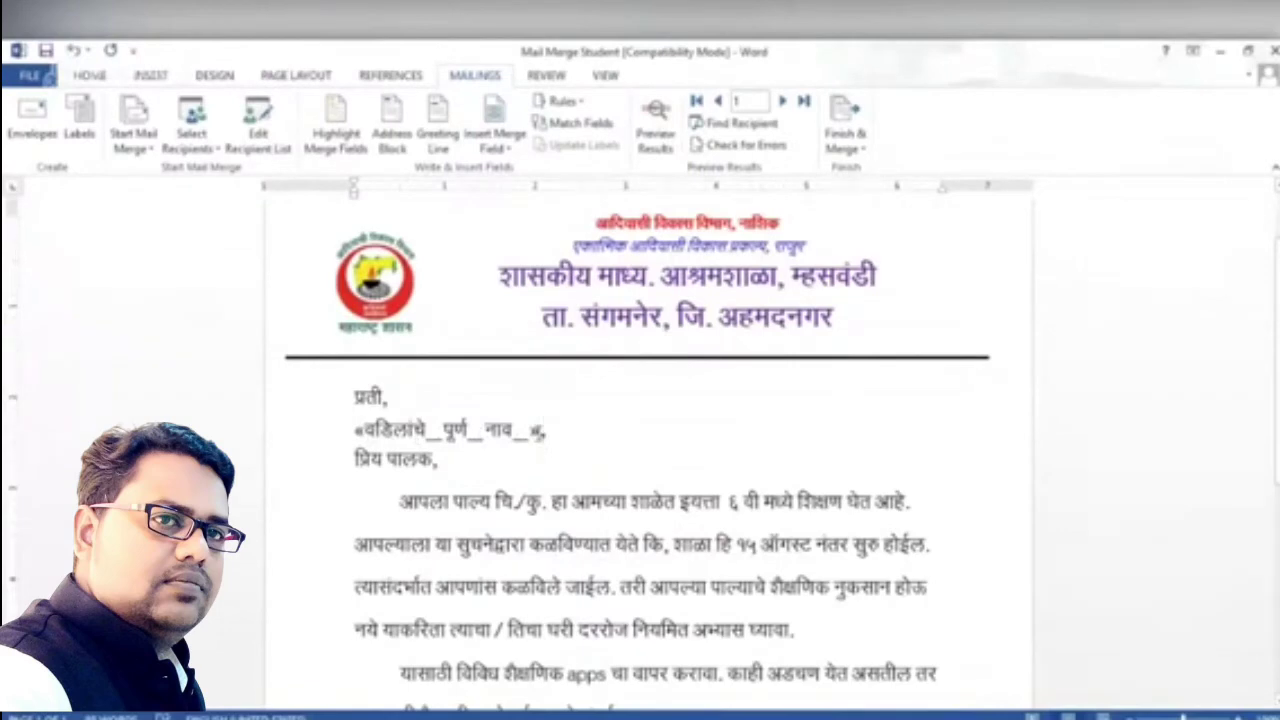
pyautogui.press('Return')
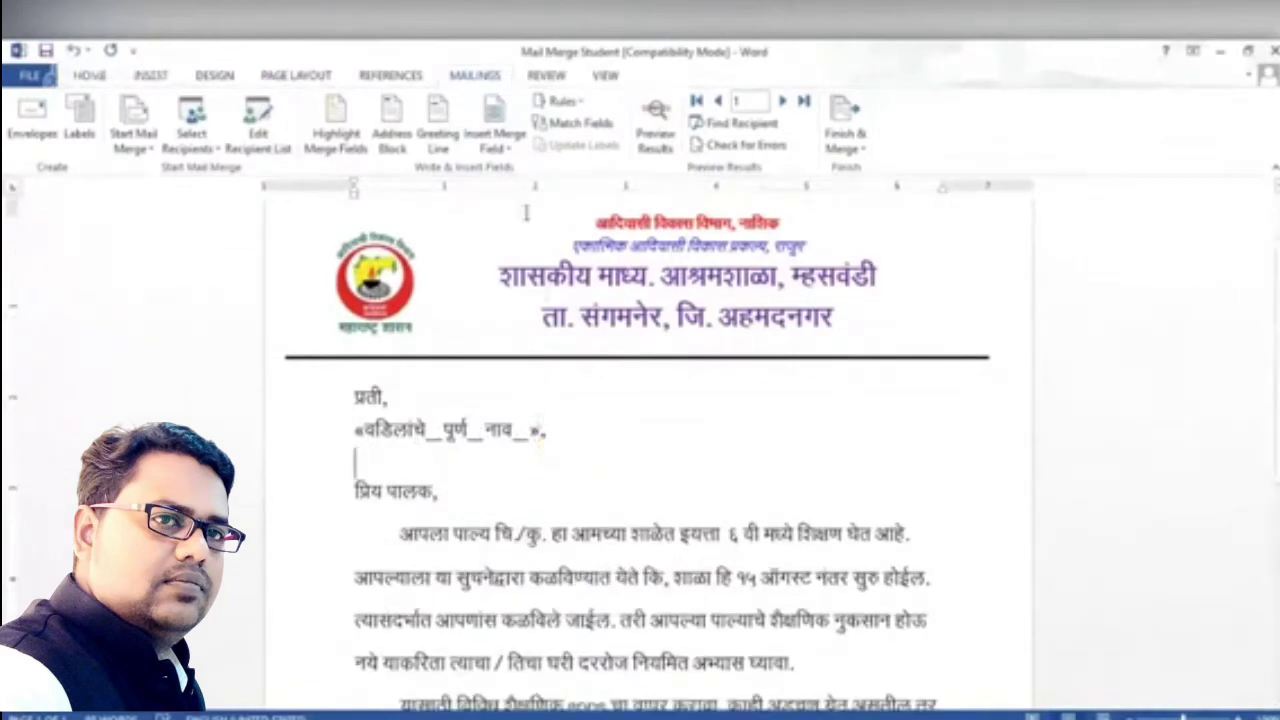
# Insert the गाव__पत्ता_ merge field below the father's name field, followed by a comma and a new line.
pyautogui.click(510, 148)
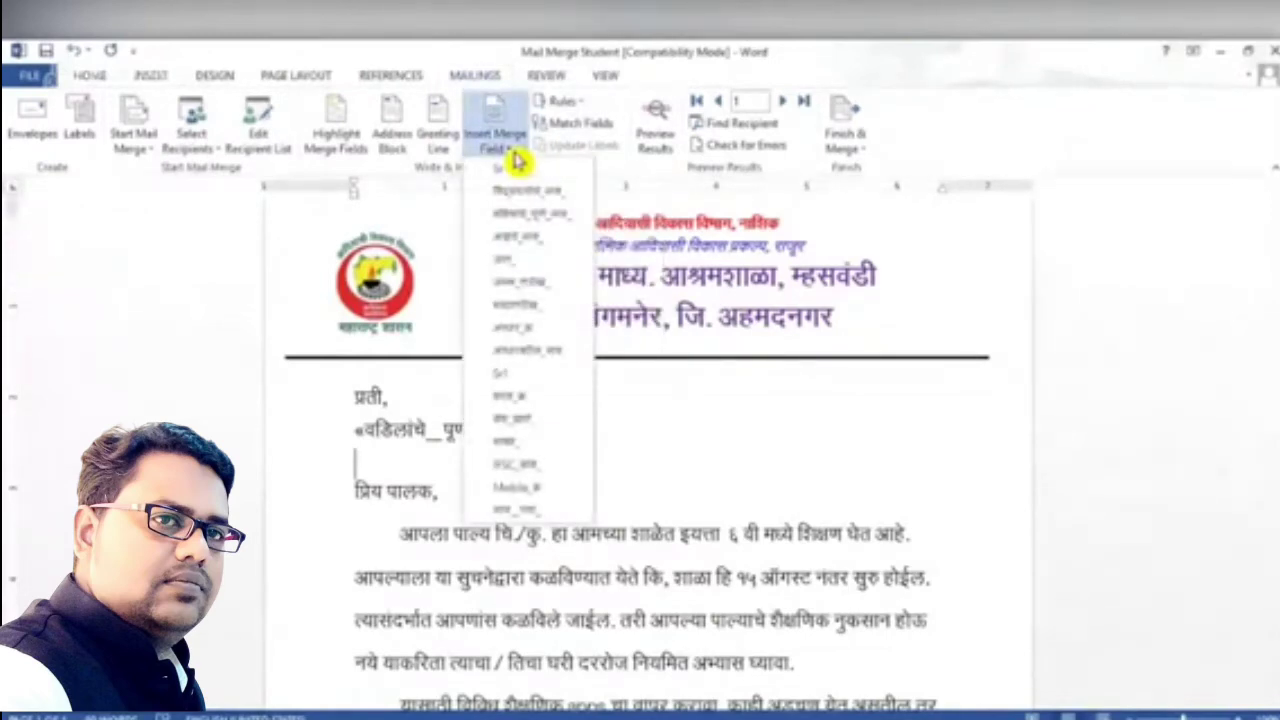
pyautogui.click(528, 514)
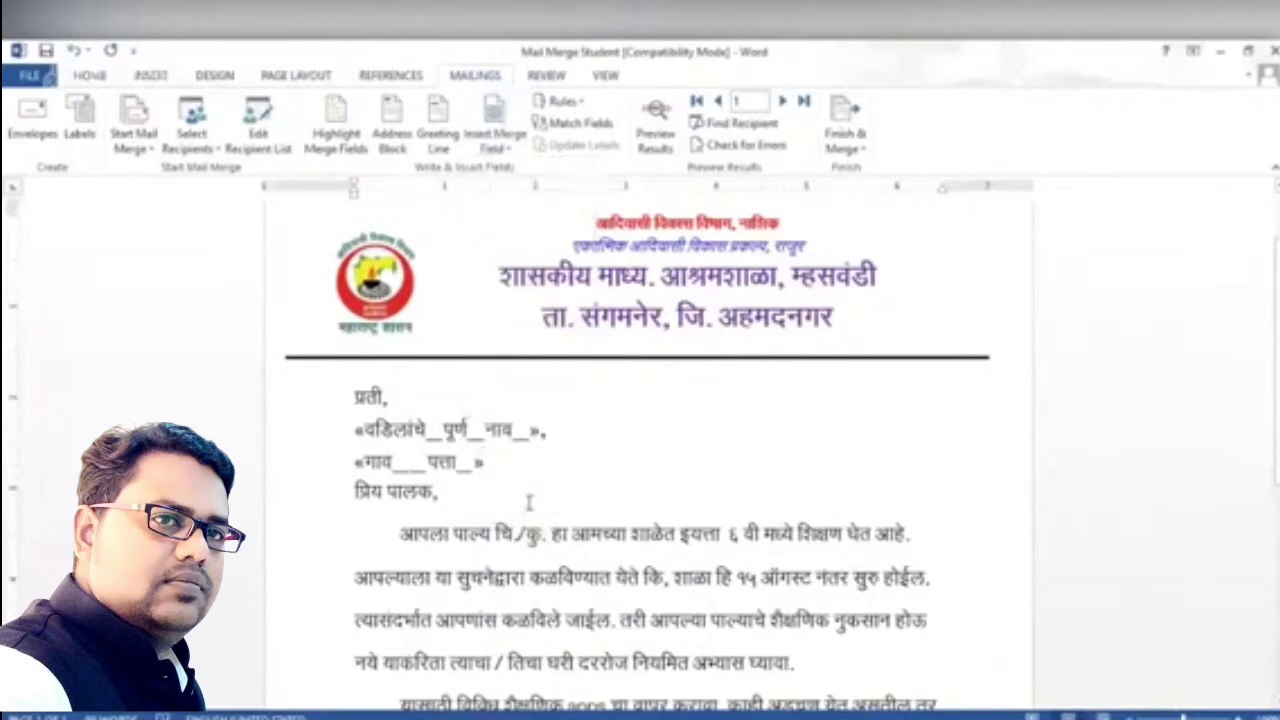
pyautogui.write(',')
pyautogui.press('Return')
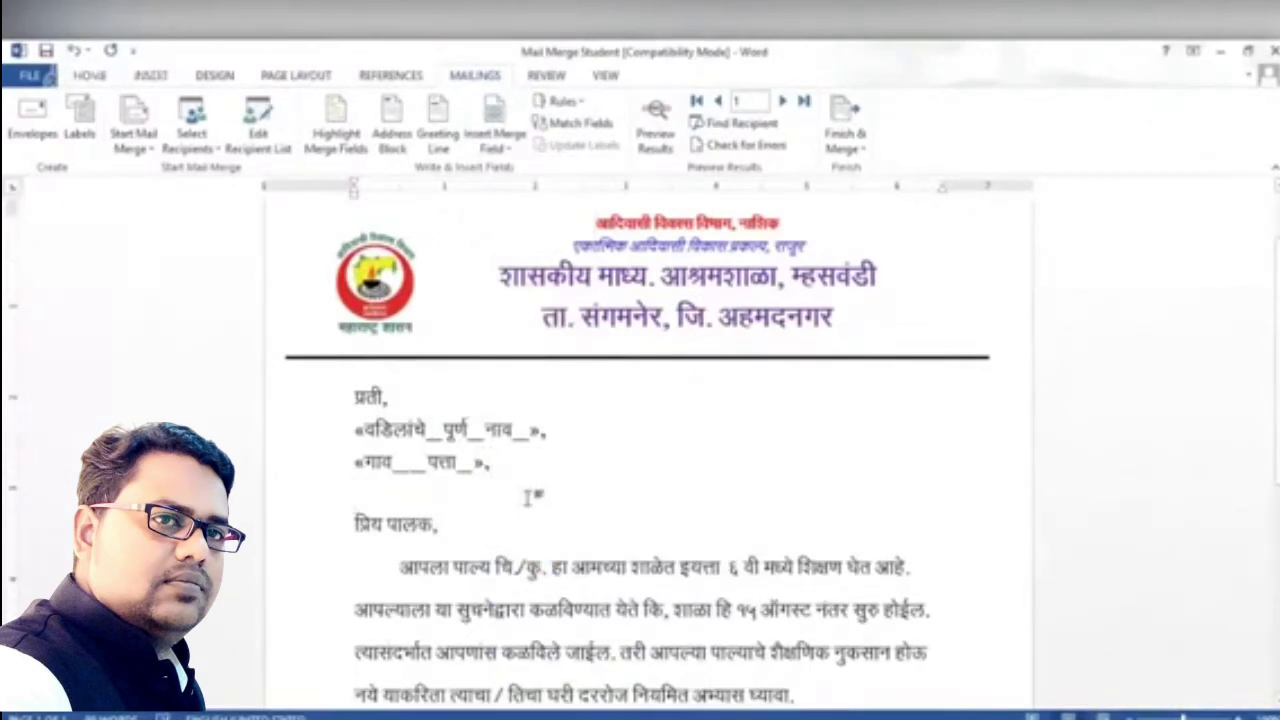
# Insert the Mobile_क्र merge field below the village address field and add an empty line after it.
pyautogui.click(513, 158)
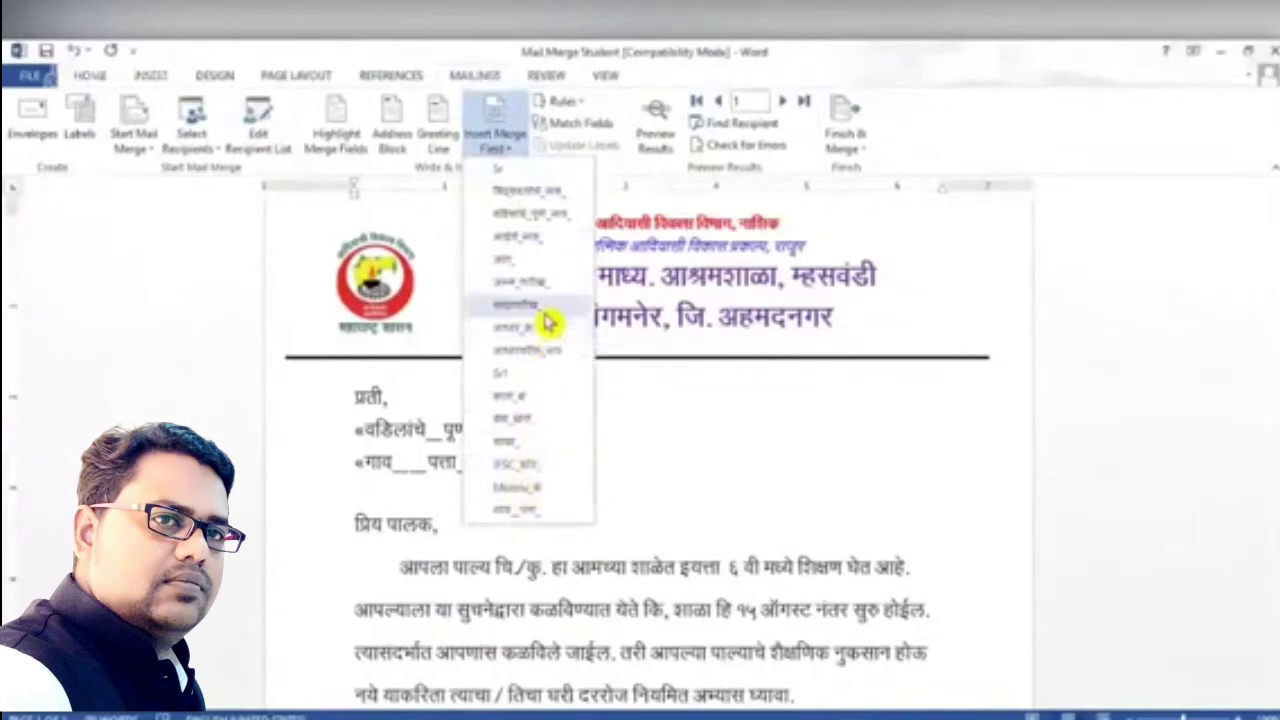
pyautogui.click(551, 494)
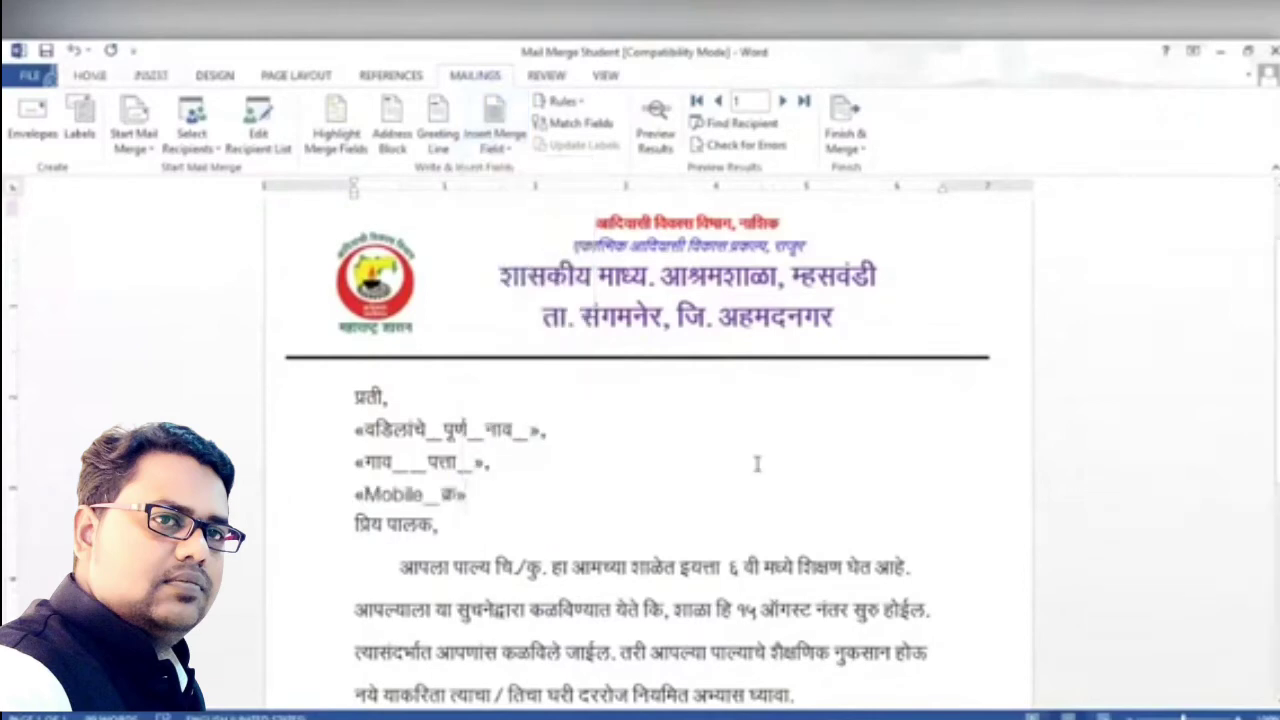
pyautogui.press('Return')
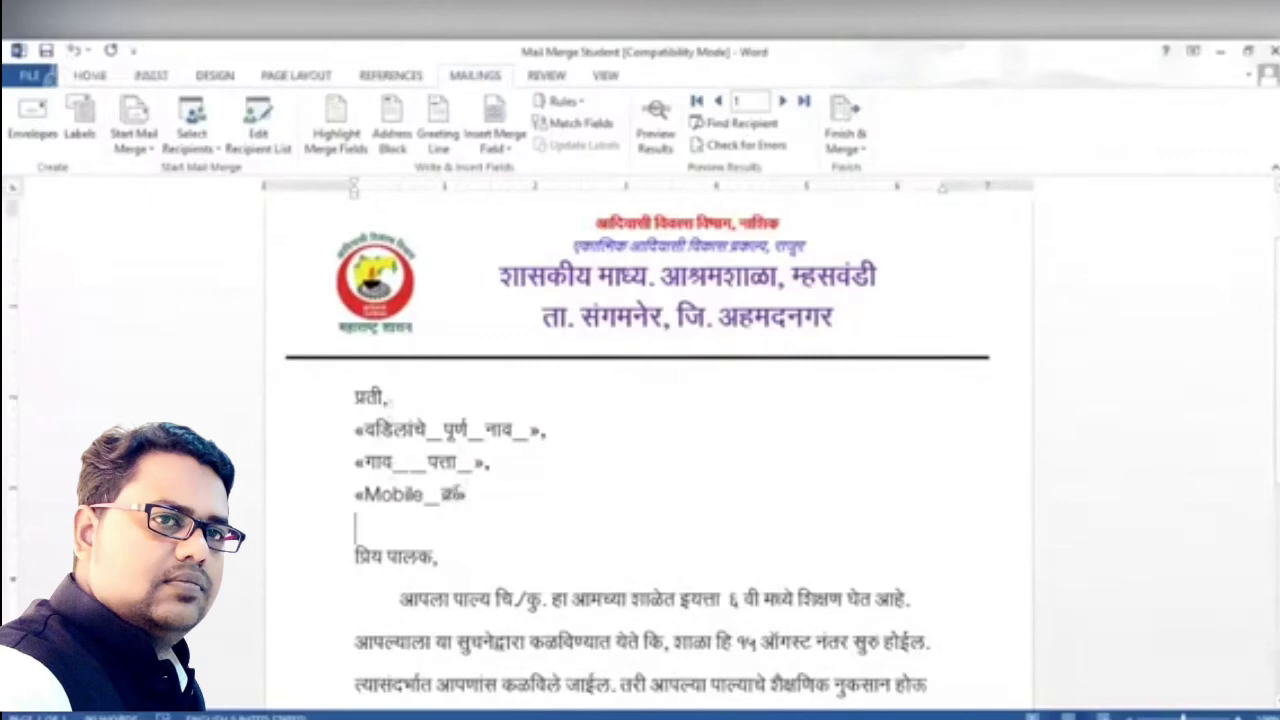
# Insert the विद्यार्थ्यांचे_नाव_ merge field after "चि./कु." in the first sentence of the letter body.
pyautogui.click(442, 556)
pyautogui.scroll(-1, 578, 530)
pyautogui.scroll(-2, 578, 530)
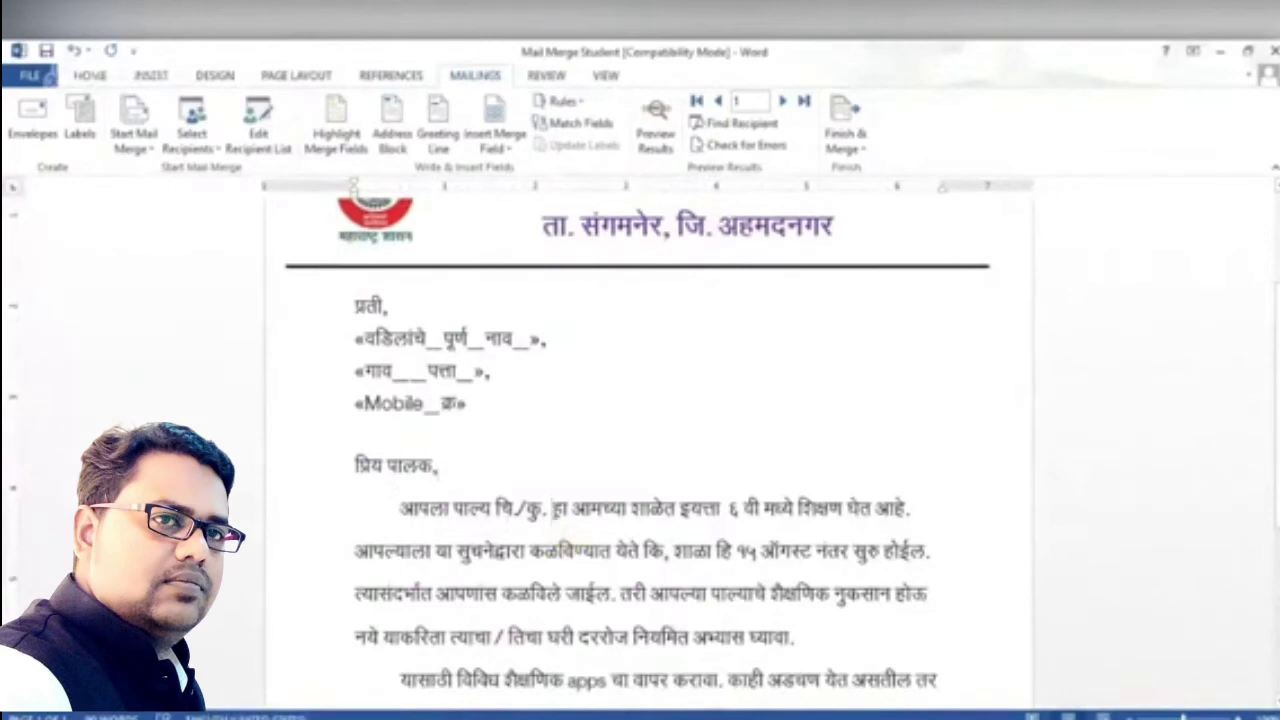
pyautogui.click(553, 508)
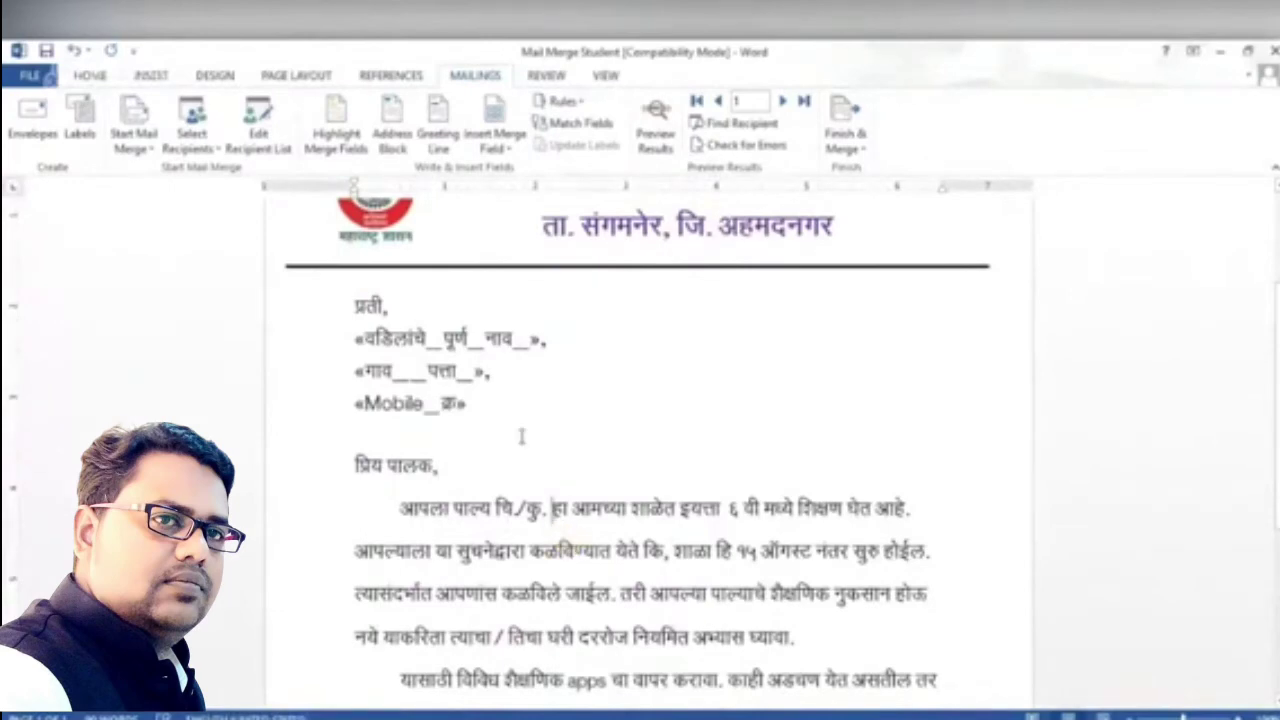
pyautogui.click(520, 152)
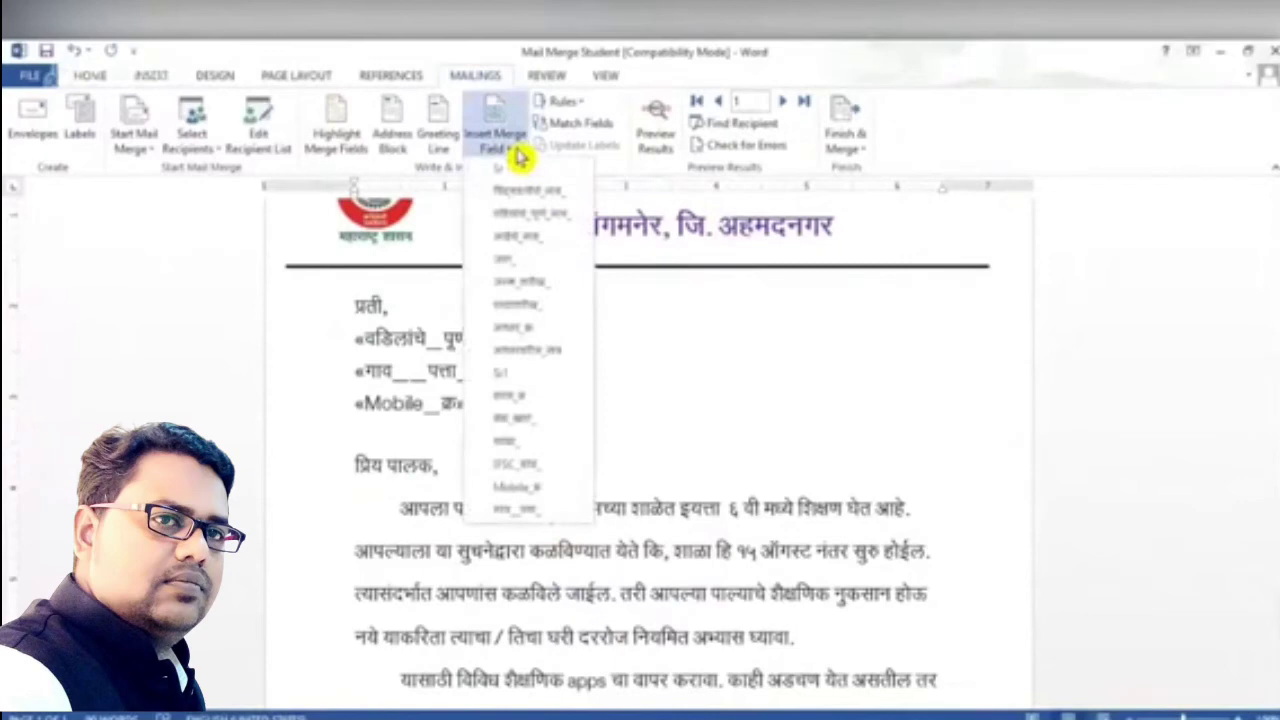
pyautogui.click(558, 203)
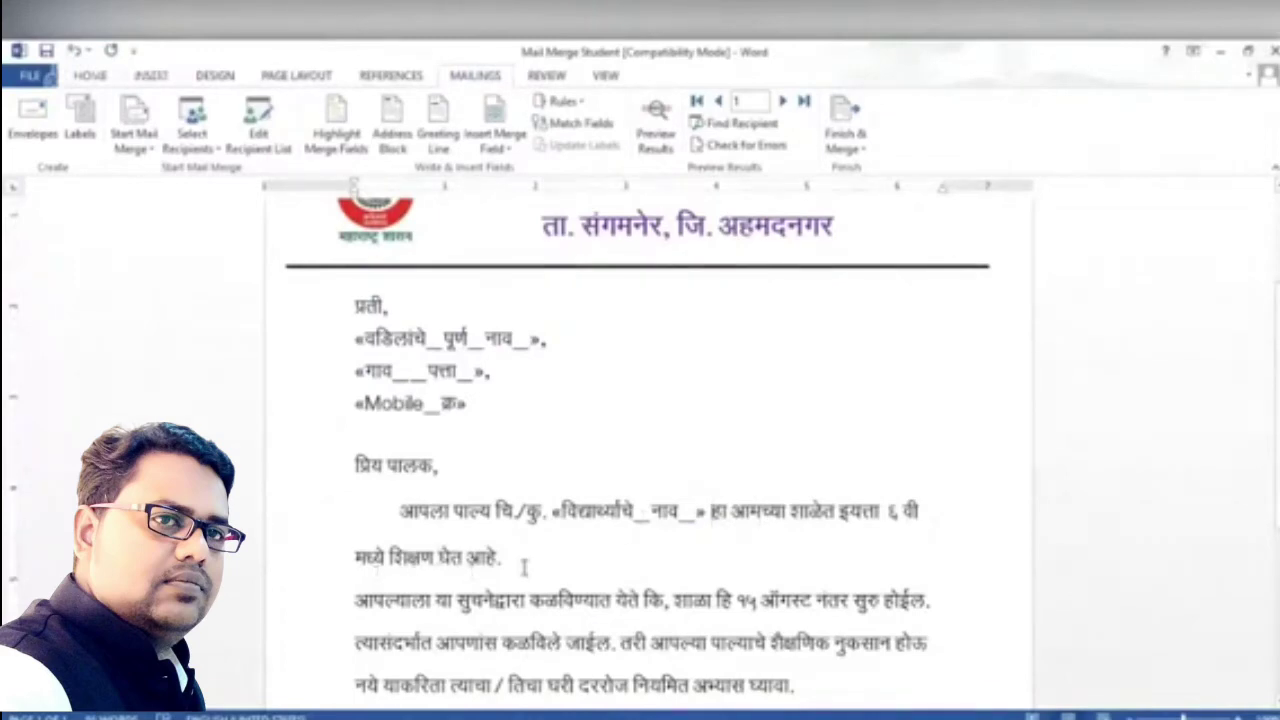
# Format the three merge field lines of the address block below "प्रती," in bold red text.
pyautogui.scroll(-3, 525, 570)
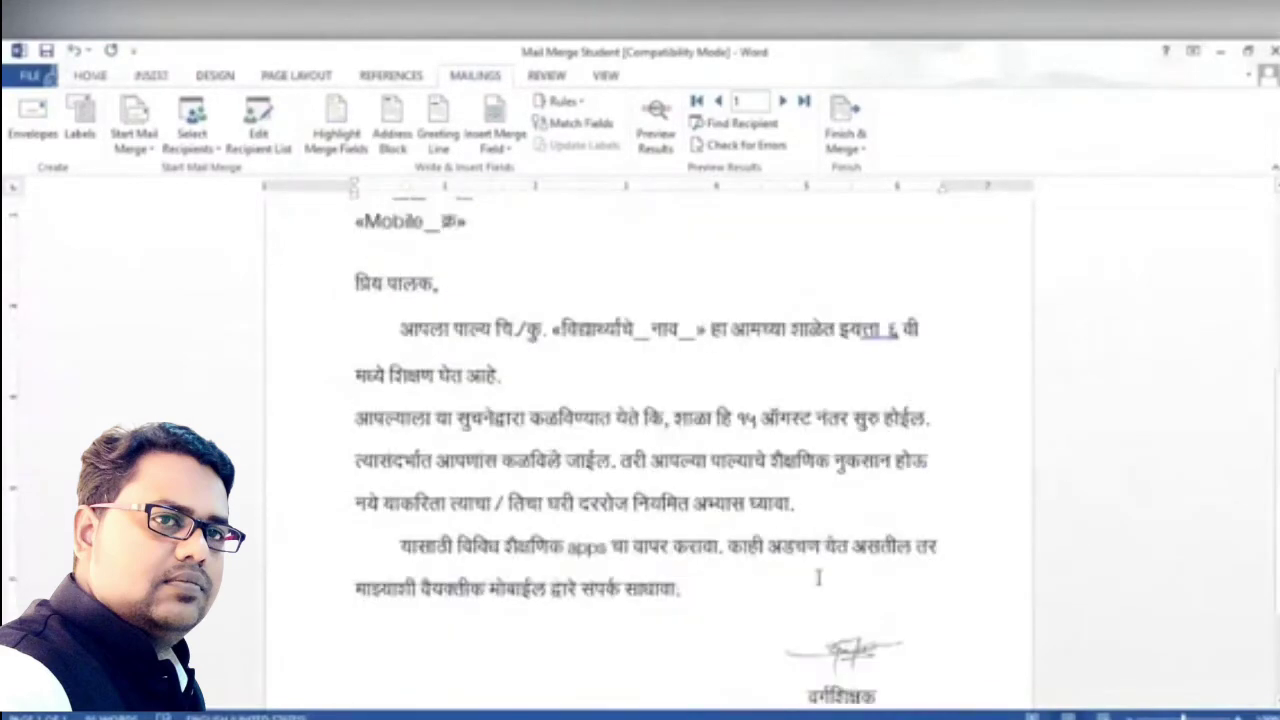
pyautogui.scroll(2, 815, 578)
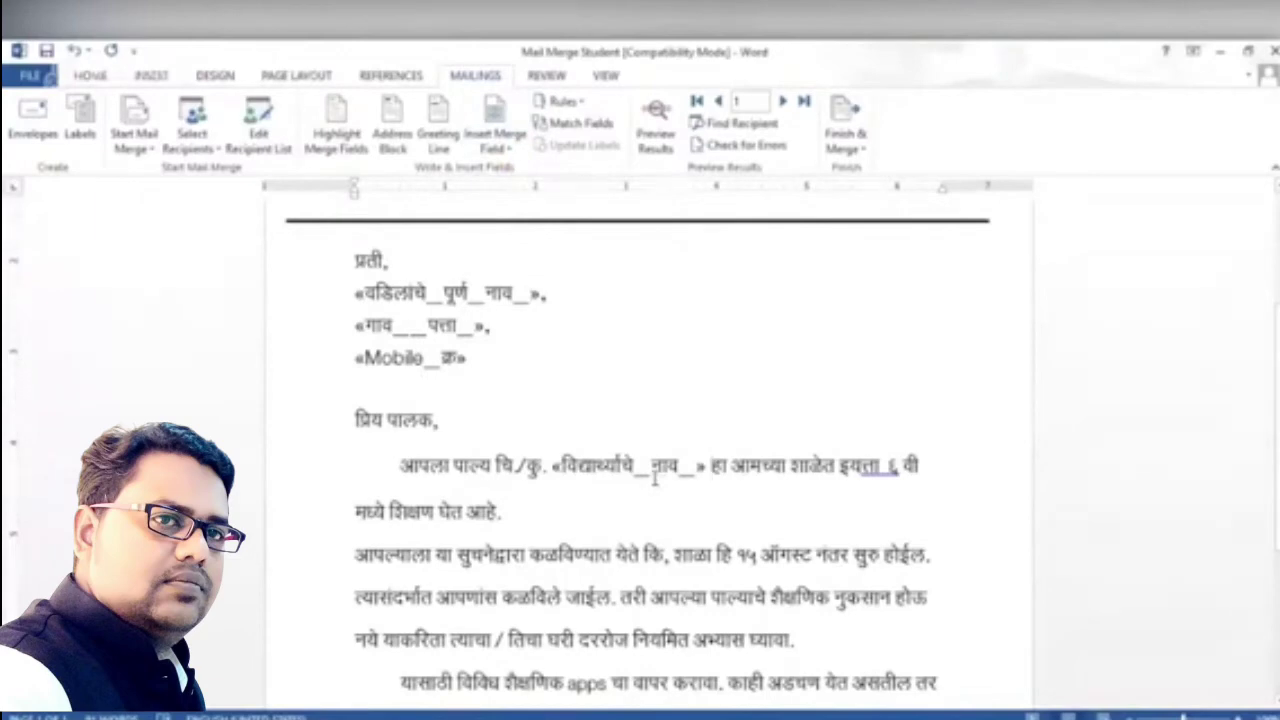
pyautogui.moveTo(306, 295); pyautogui.dragTo(311, 366)
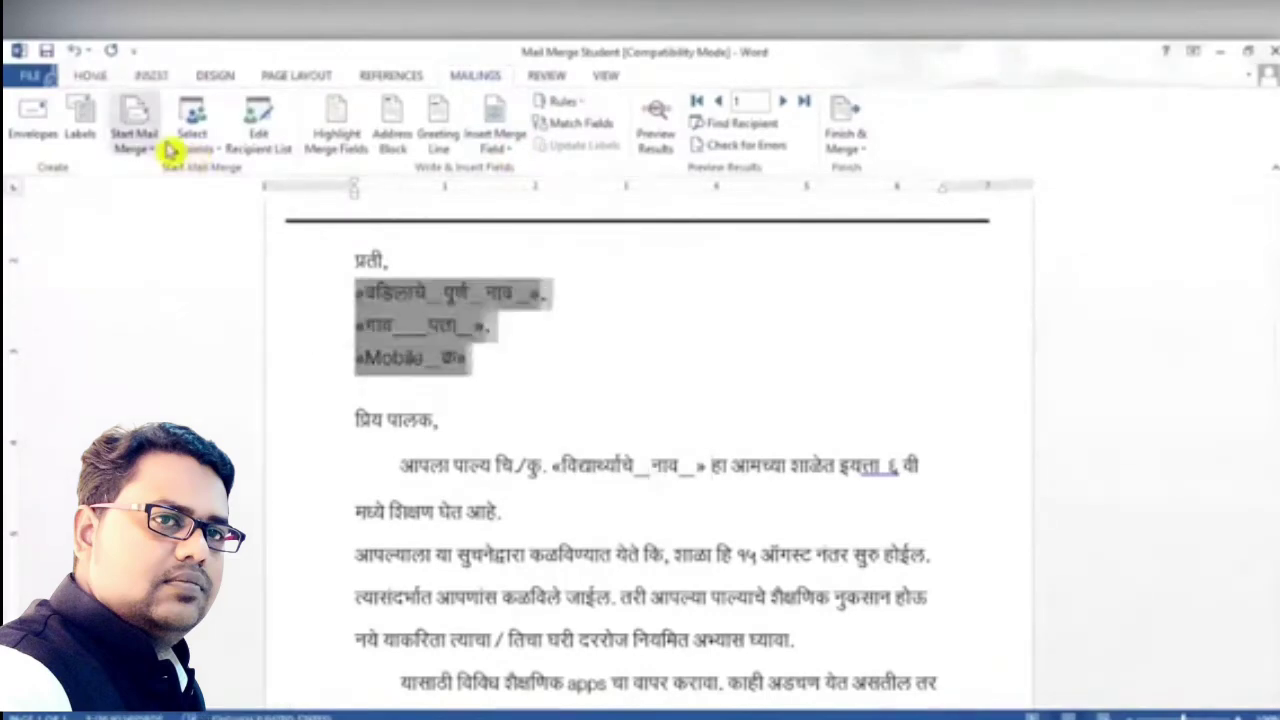
pyautogui.click(100, 82)
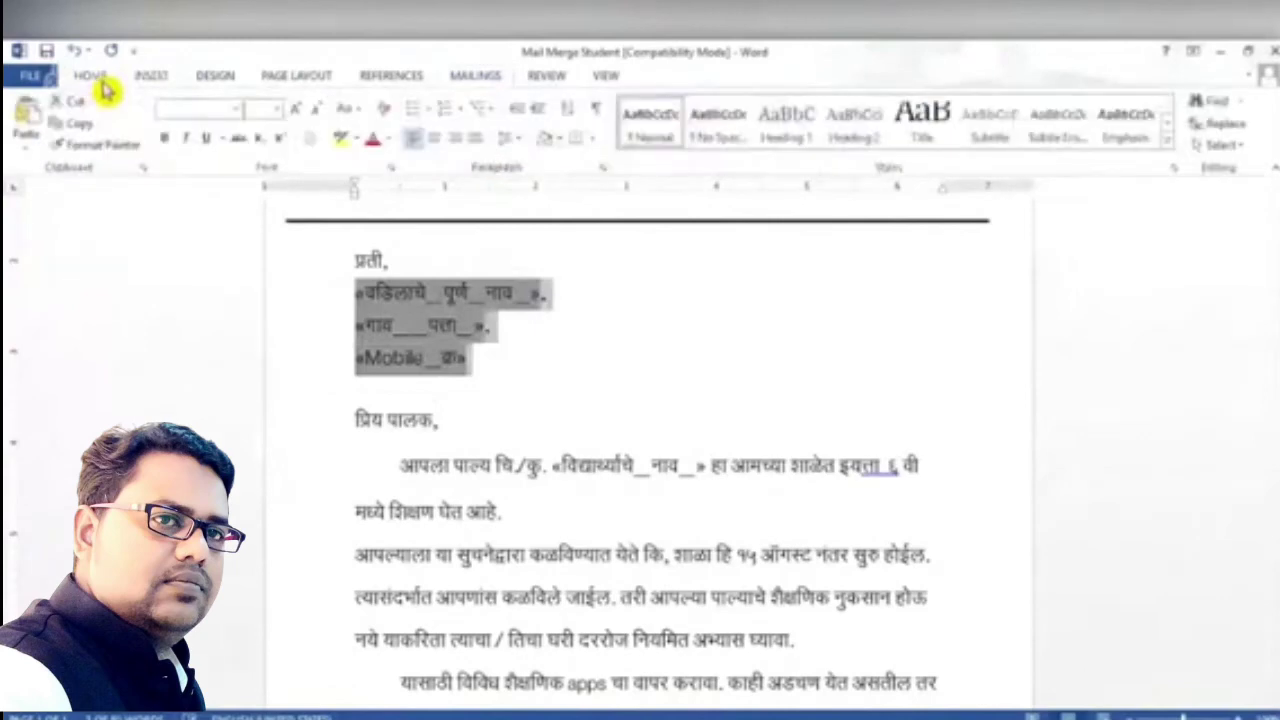
pyautogui.click(374, 143)
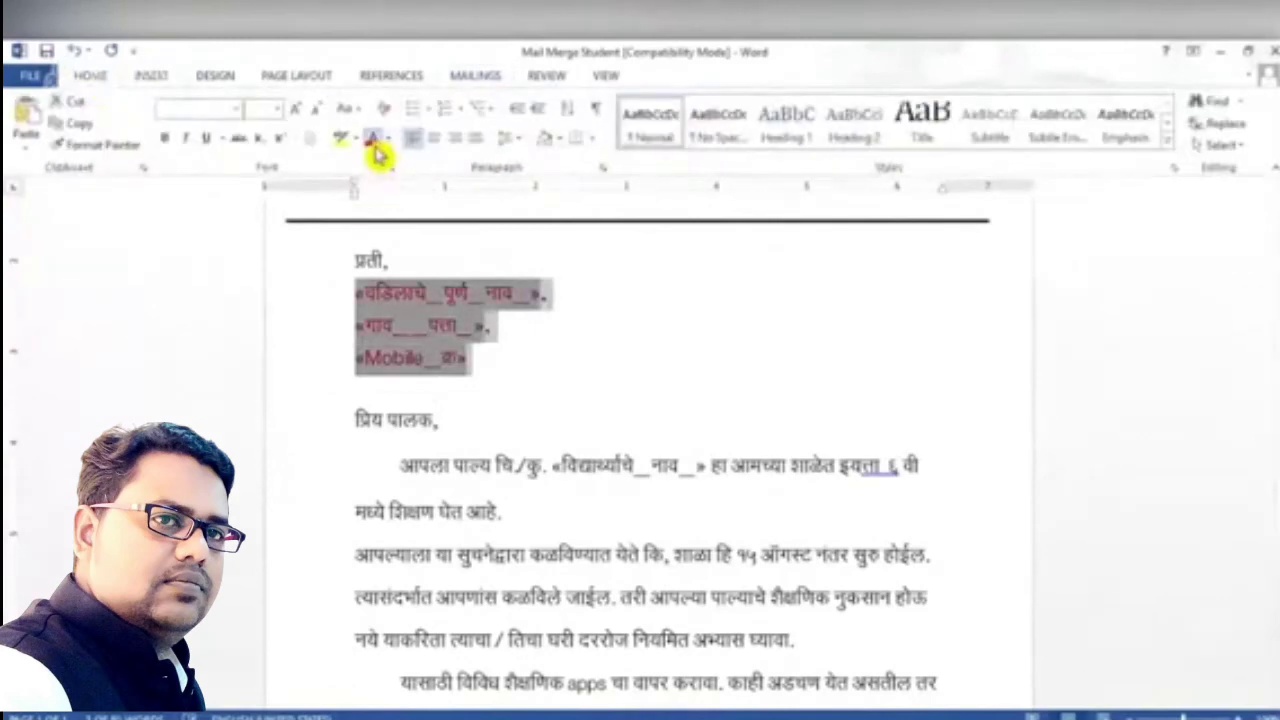
pyautogui.click(166, 139)
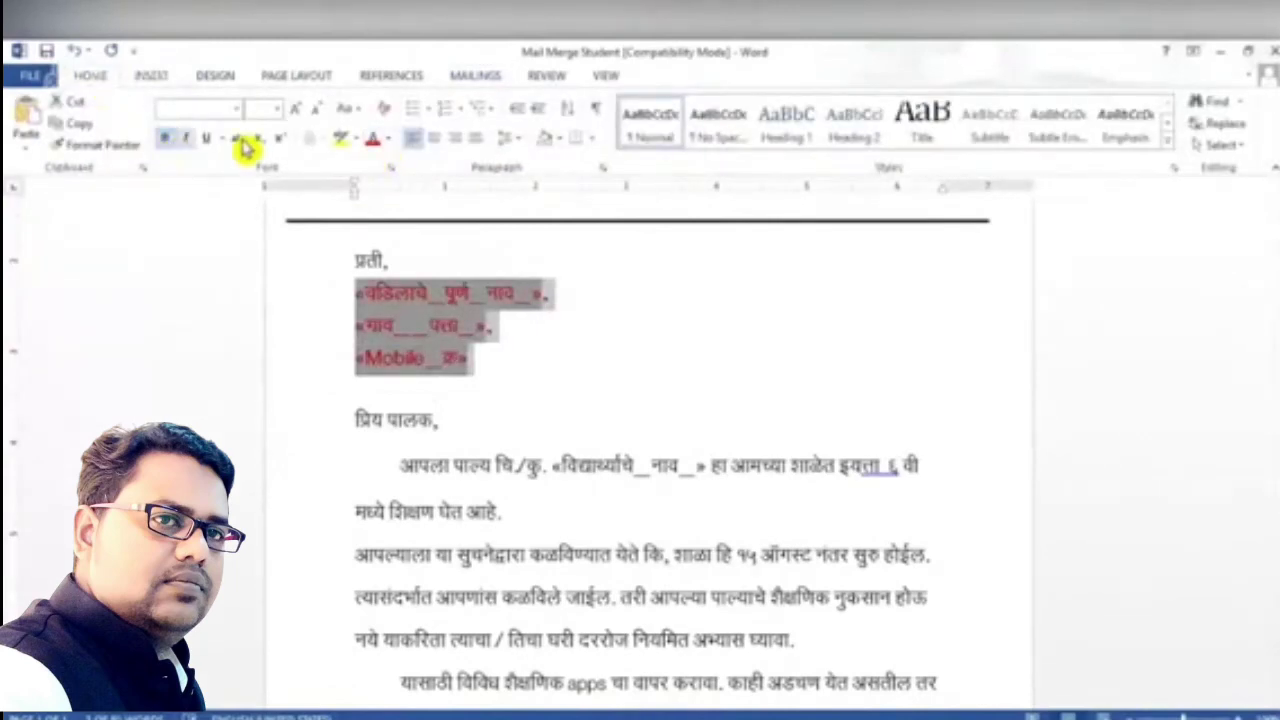
# Enlarge the three address fields' font one size, and format the student name field in bold red, also one size larger.
pyautogui.click(297, 110)
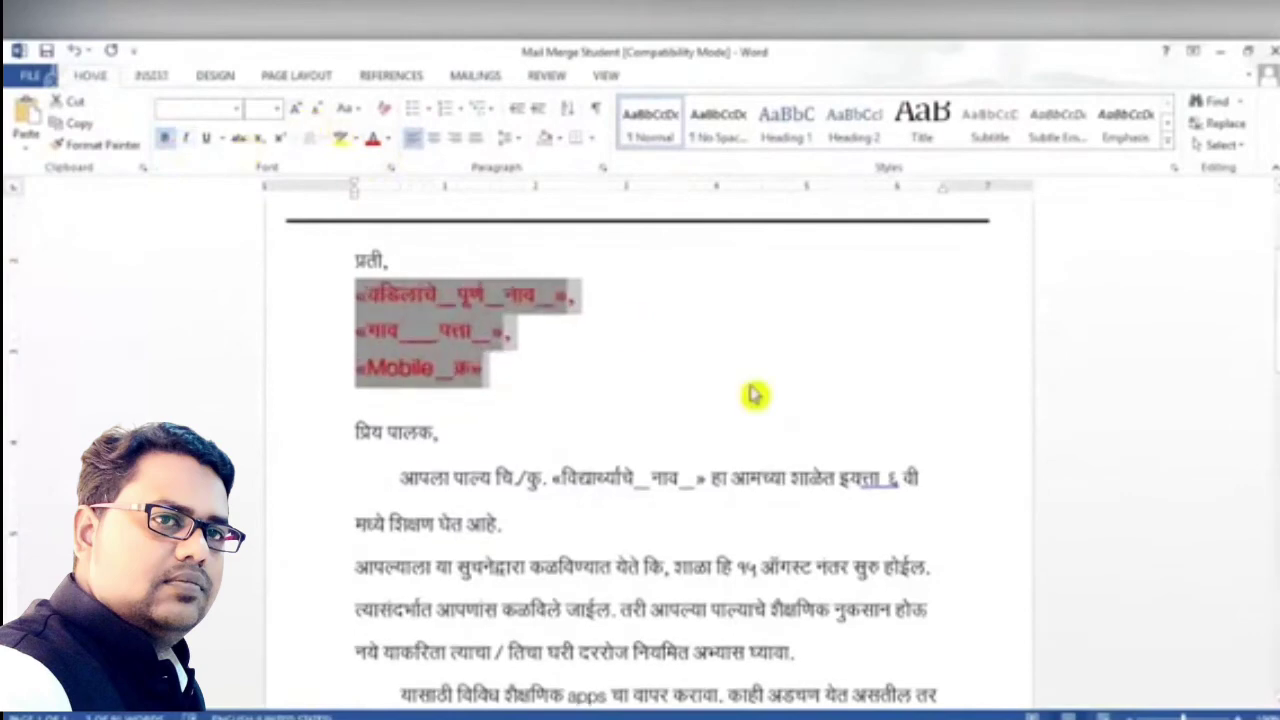
pyautogui.click(553, 481)
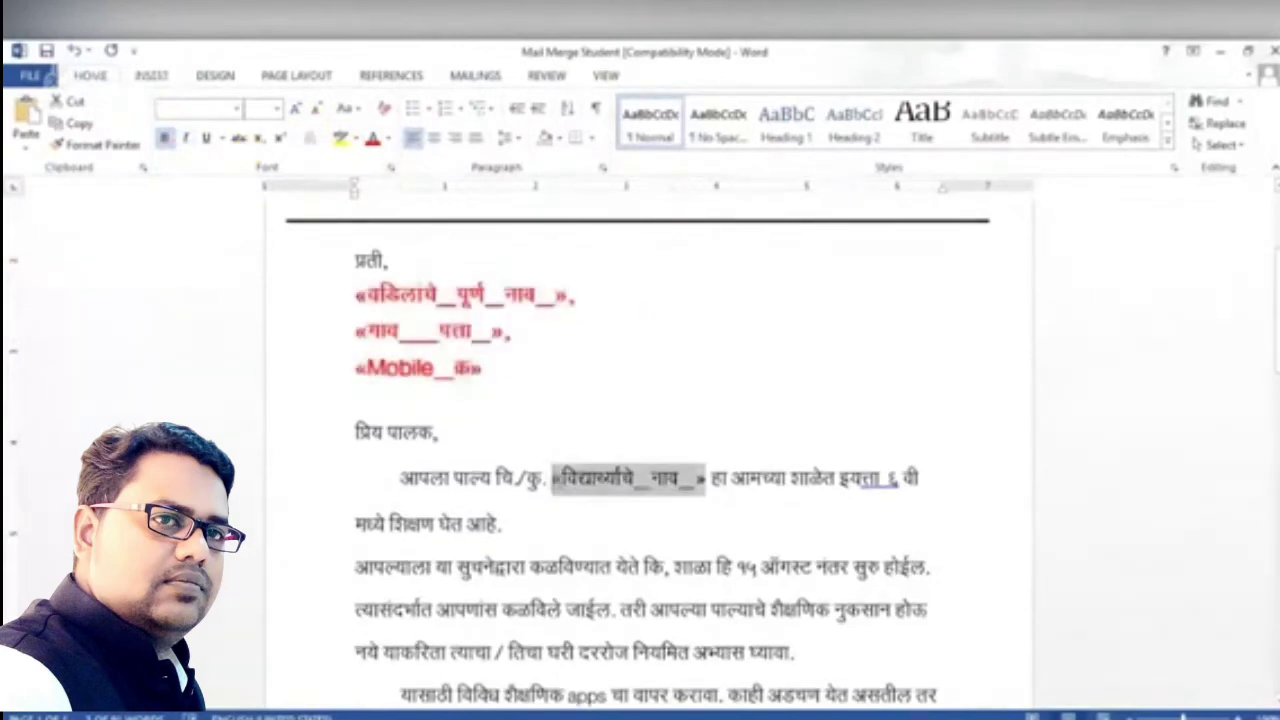
pyautogui.moveTo(553, 481); pyautogui.dragTo(706, 481)
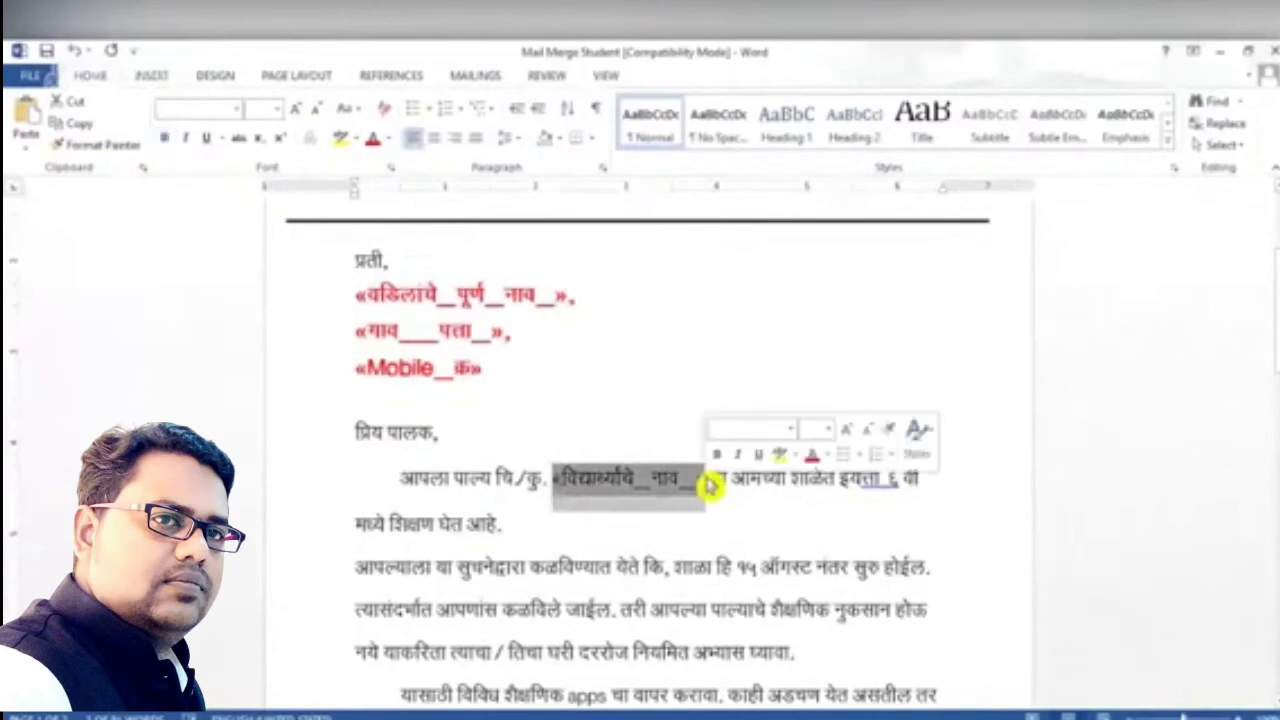
pyautogui.click(374, 145)
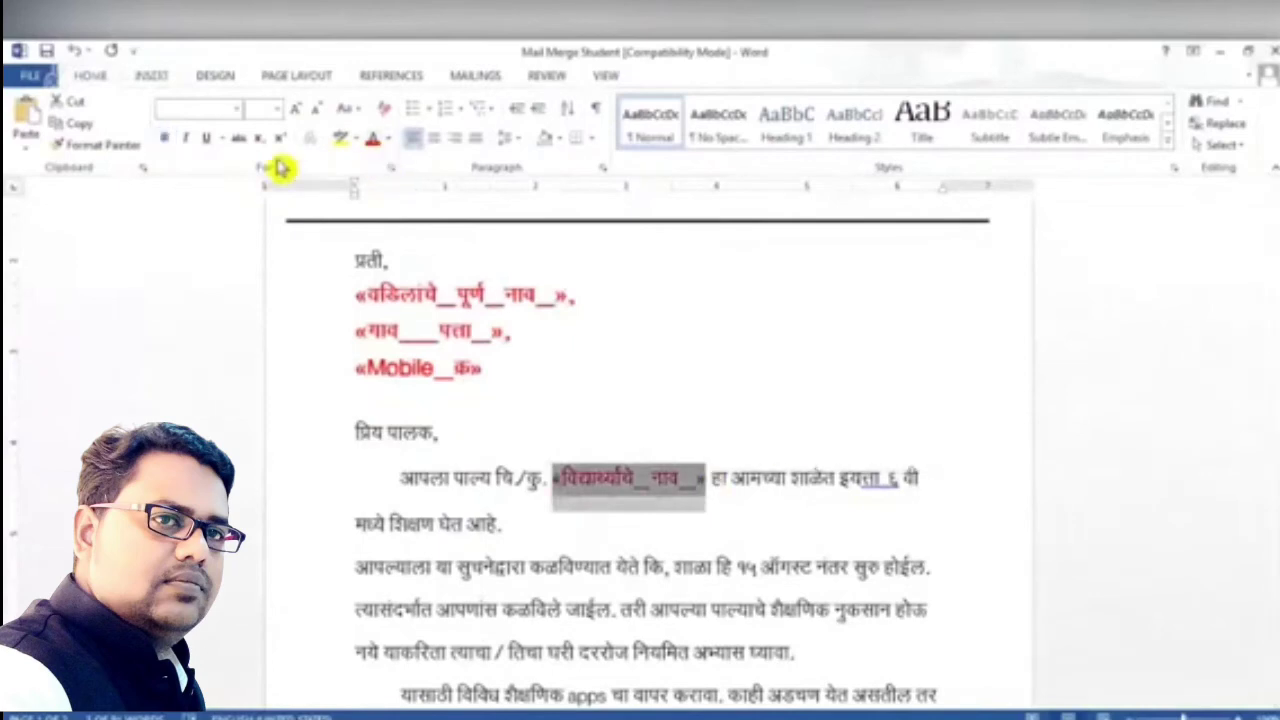
pyautogui.click(166, 143)
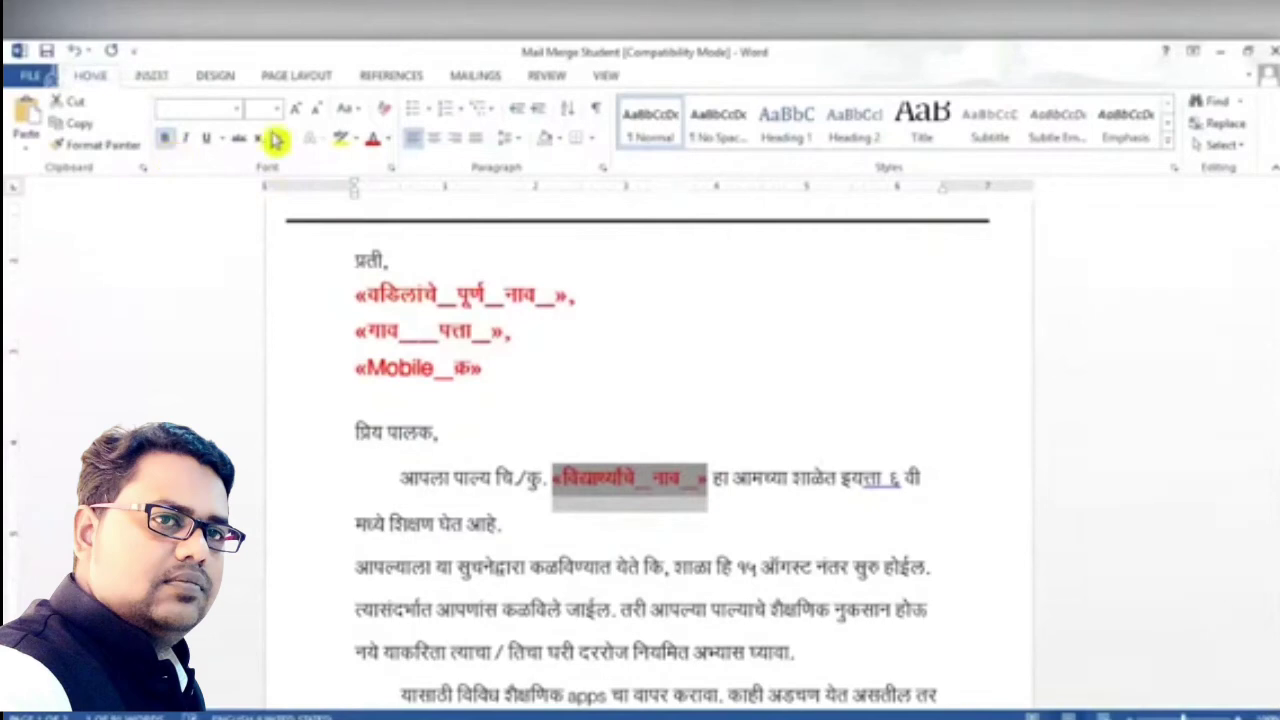
pyautogui.click(296, 108)
pyautogui.click(804, 340)
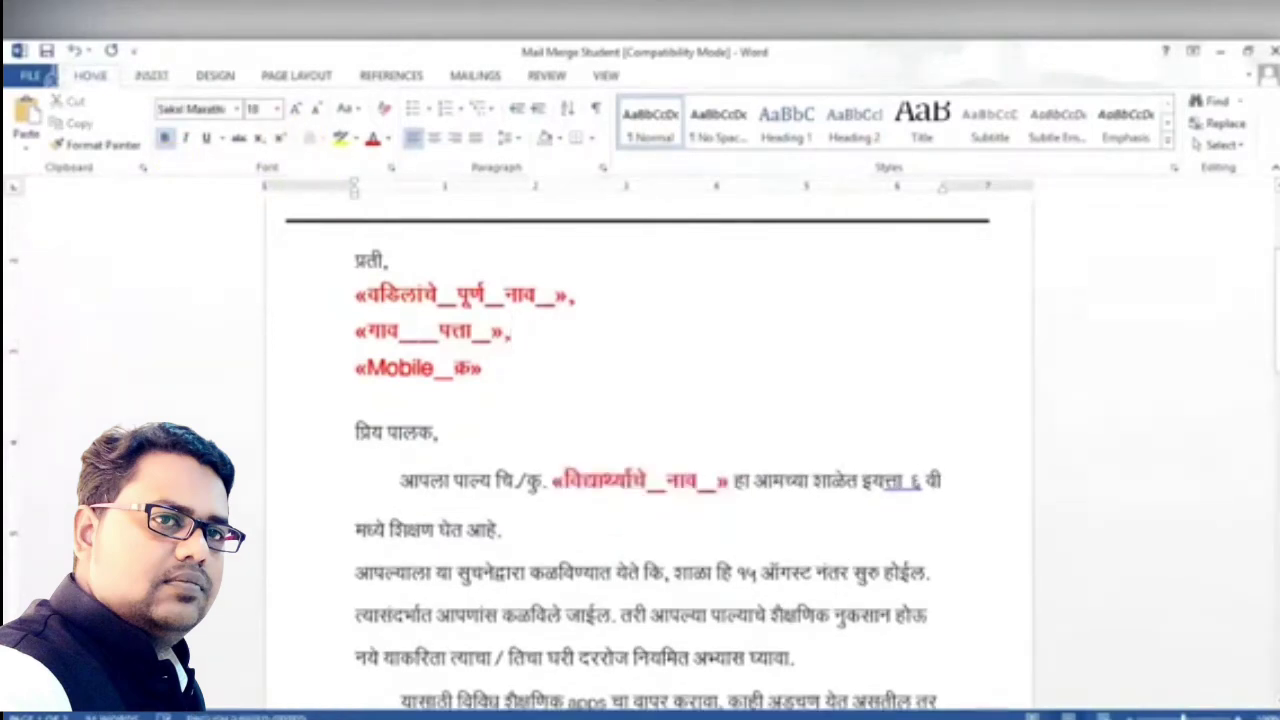
pyautogui.scroll(1, 720, 423)
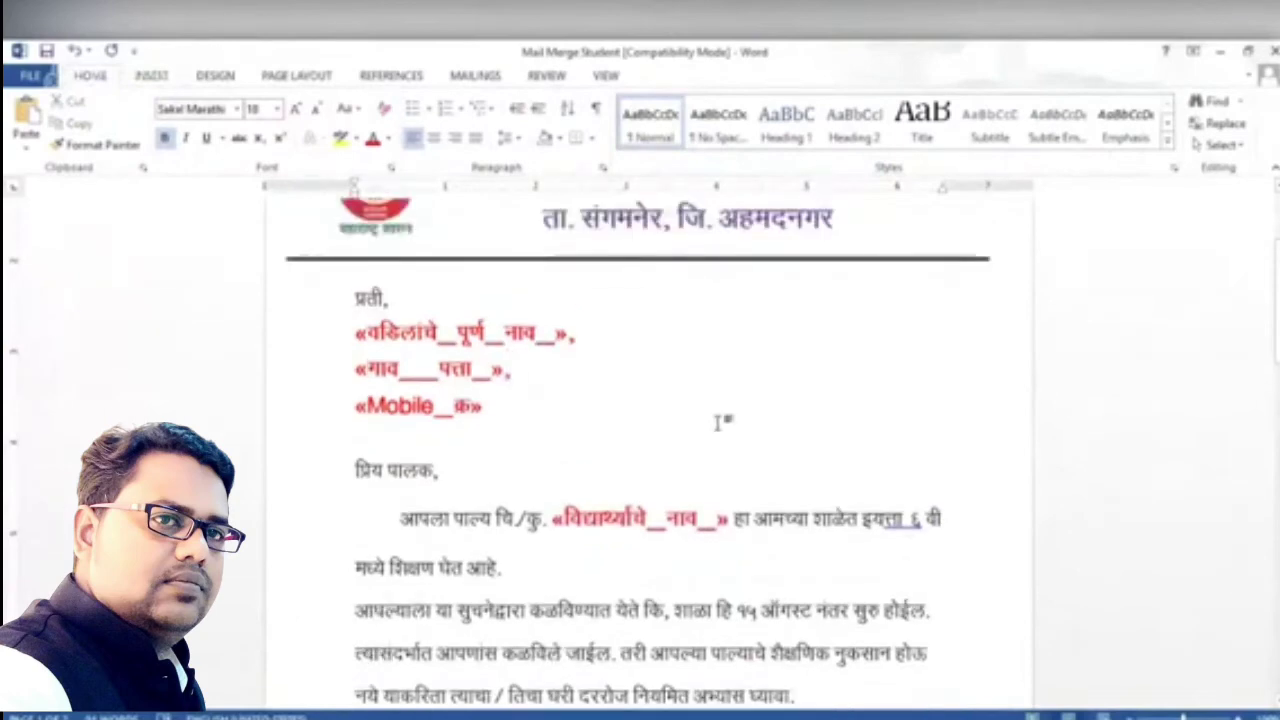
pyautogui.scroll(3, 977, 534)
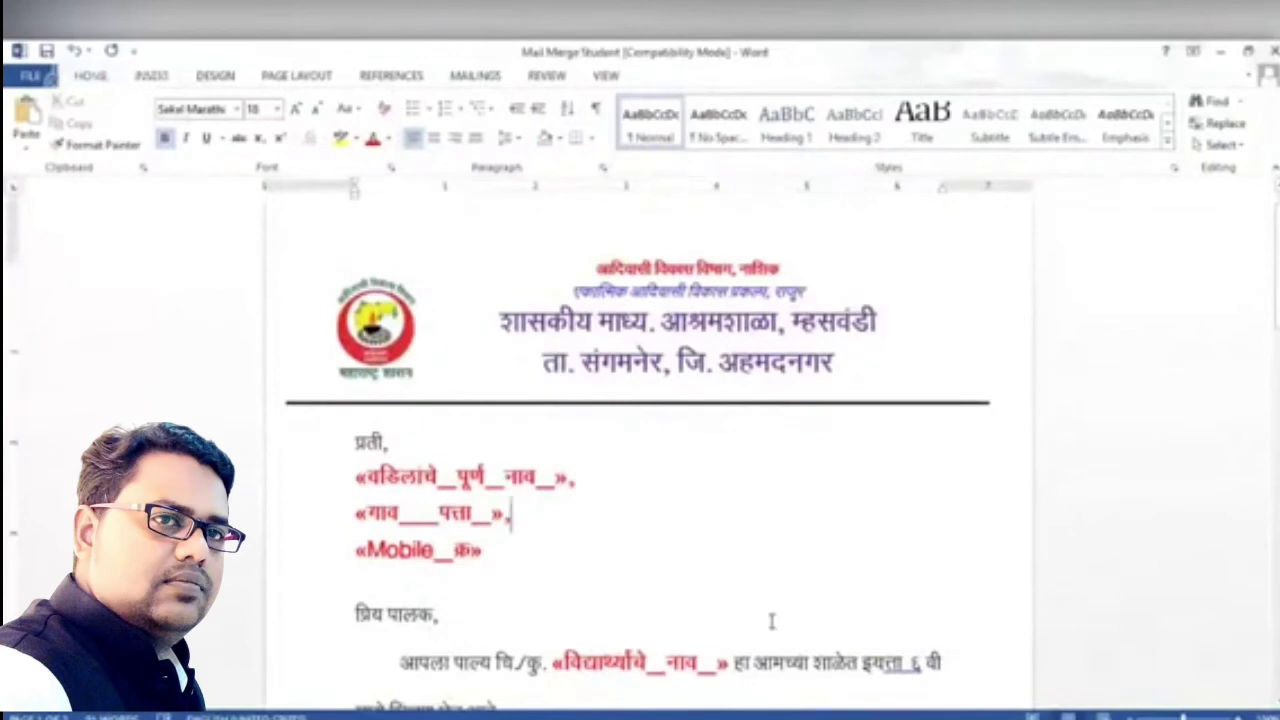
pyautogui.click(474, 80)
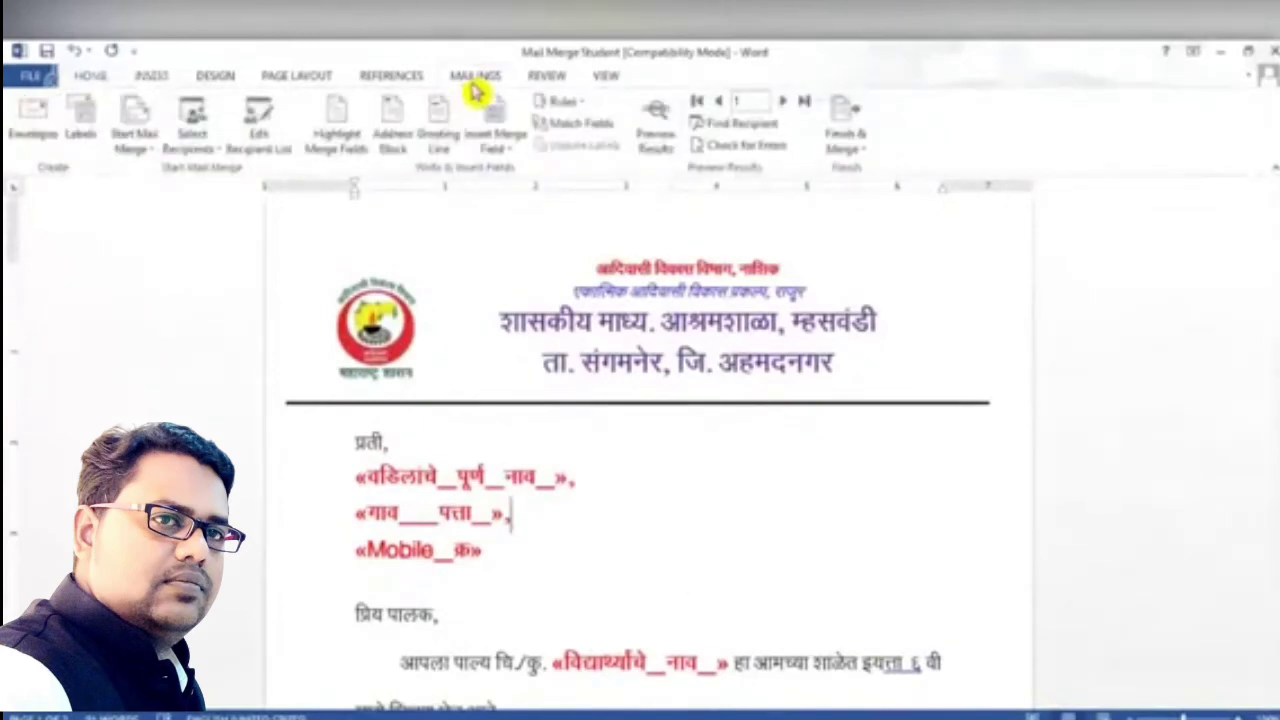
pyautogui.click(150, 161)
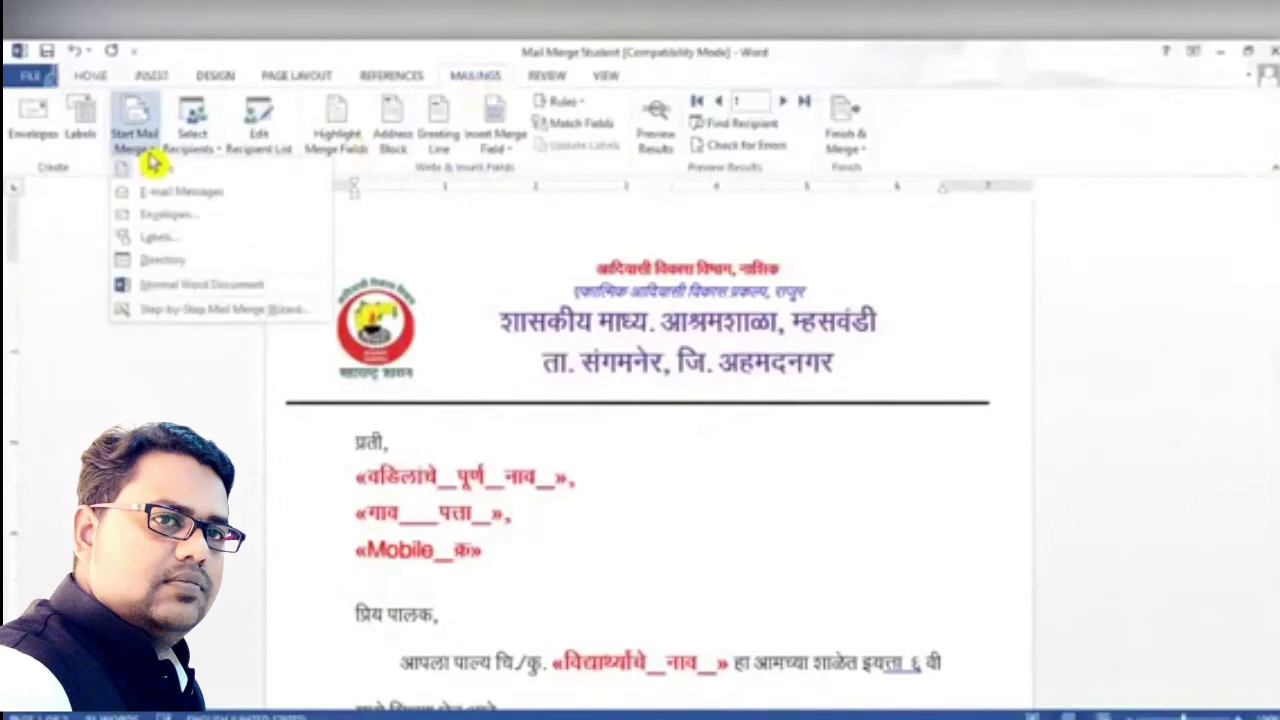
pyautogui.click(246, 176)
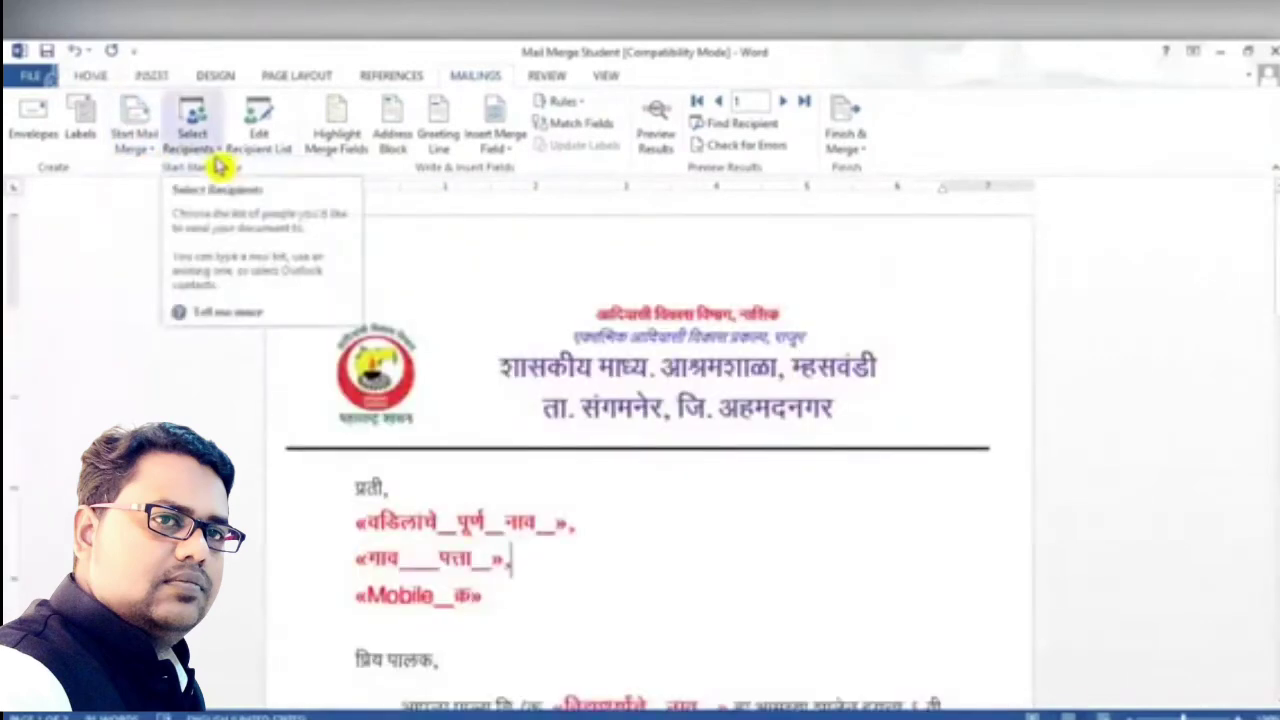
pyautogui.click(214, 157)
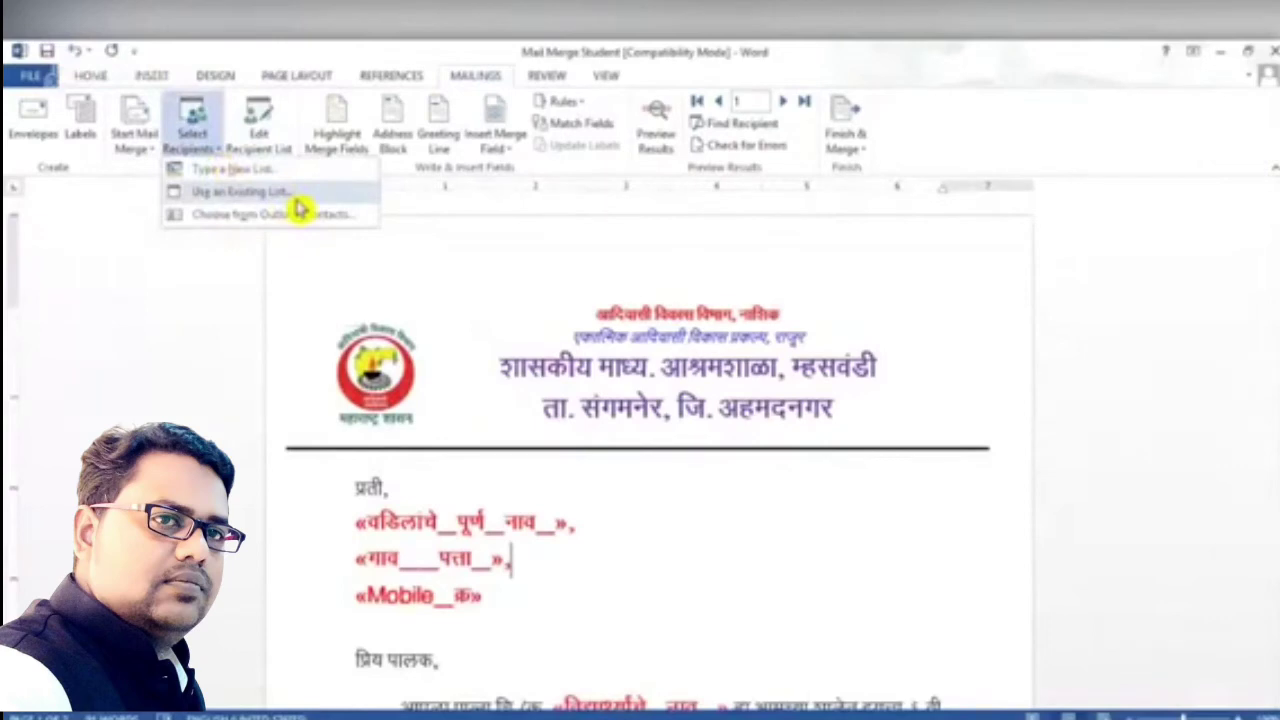
pyautogui.click(221, 280)
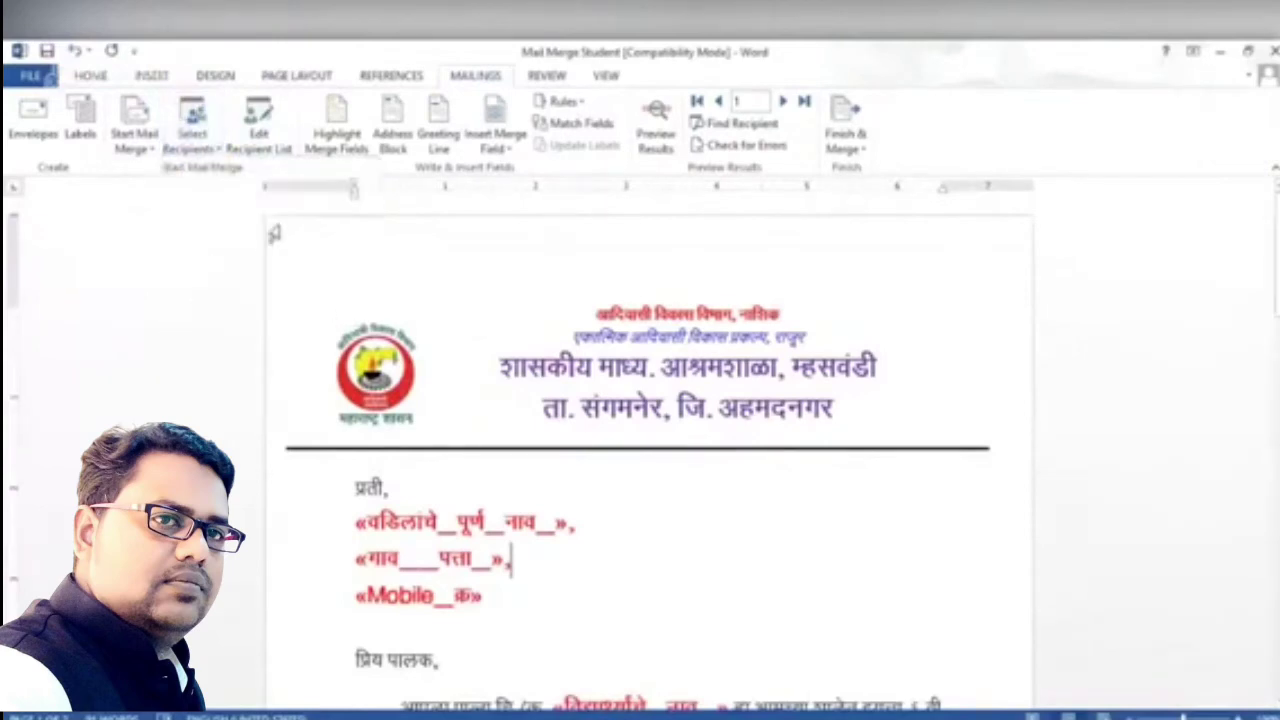
pyautogui.click(522, 155)
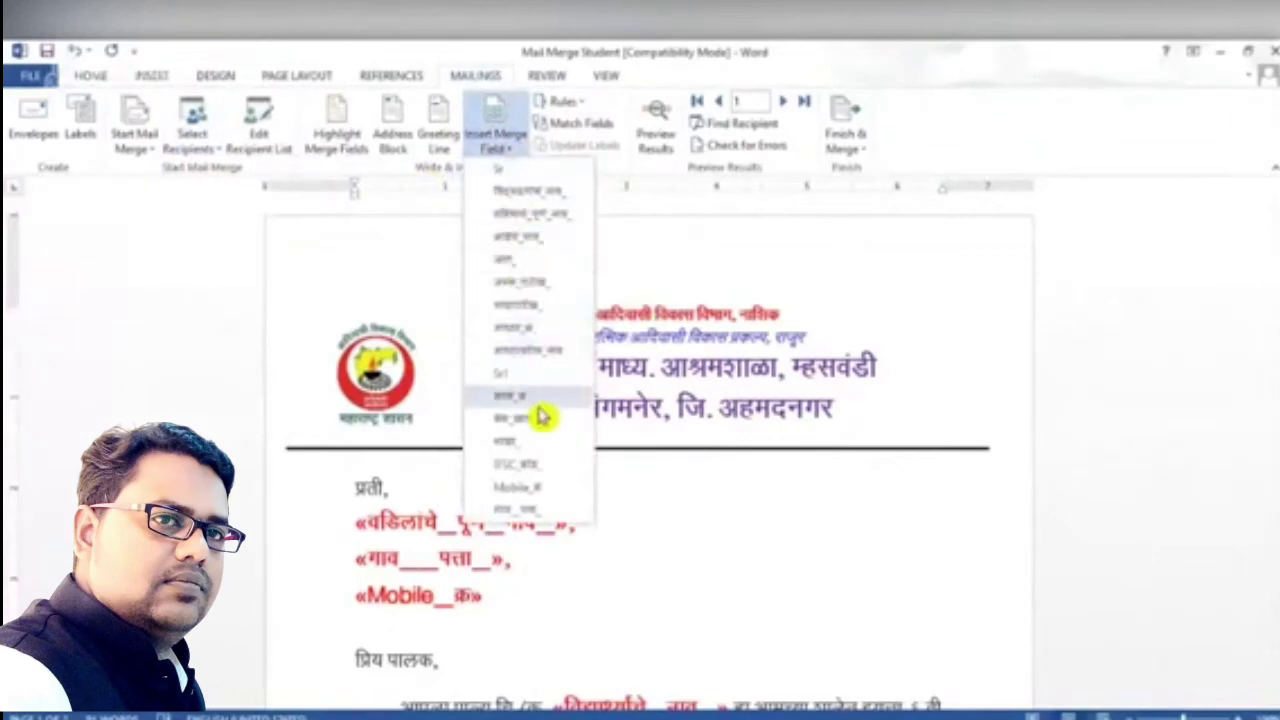
pyautogui.click(196, 422)
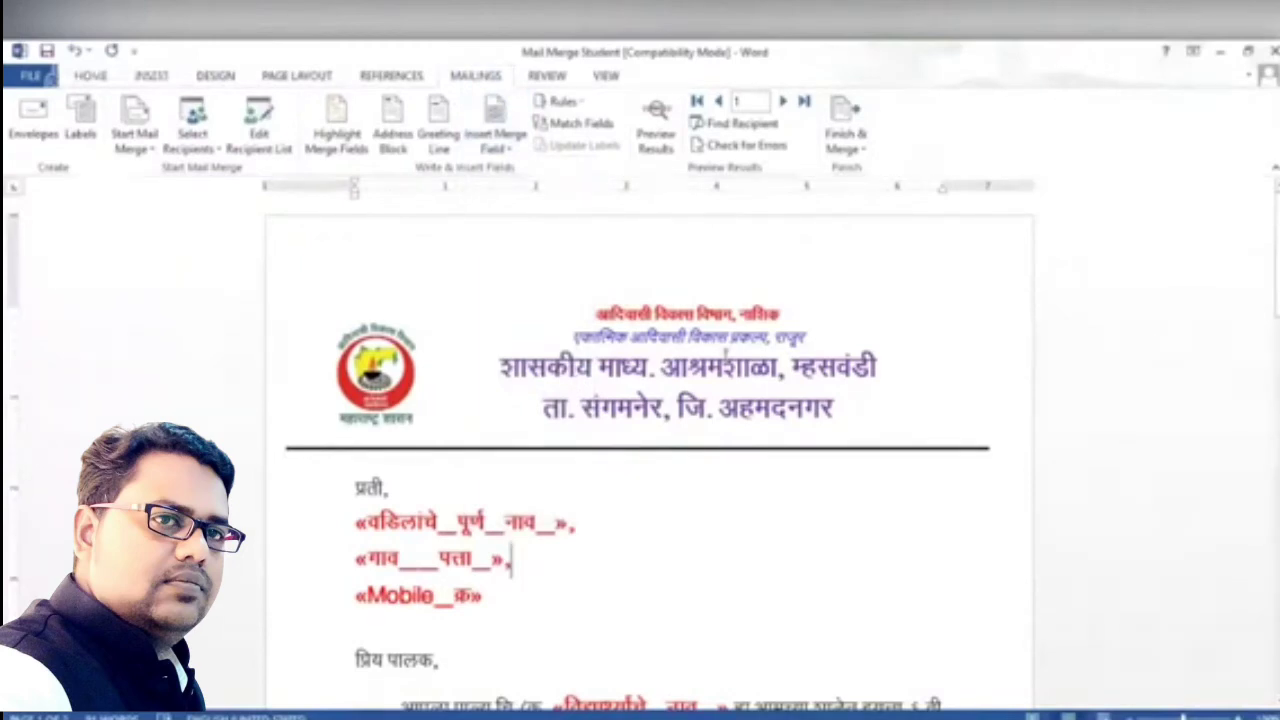
# Remove the blank second page that follows the class teacher's name at the end of the letter.
pyautogui.scroll(-3, 726, 357)
pyautogui.scroll(-6, 726, 357)
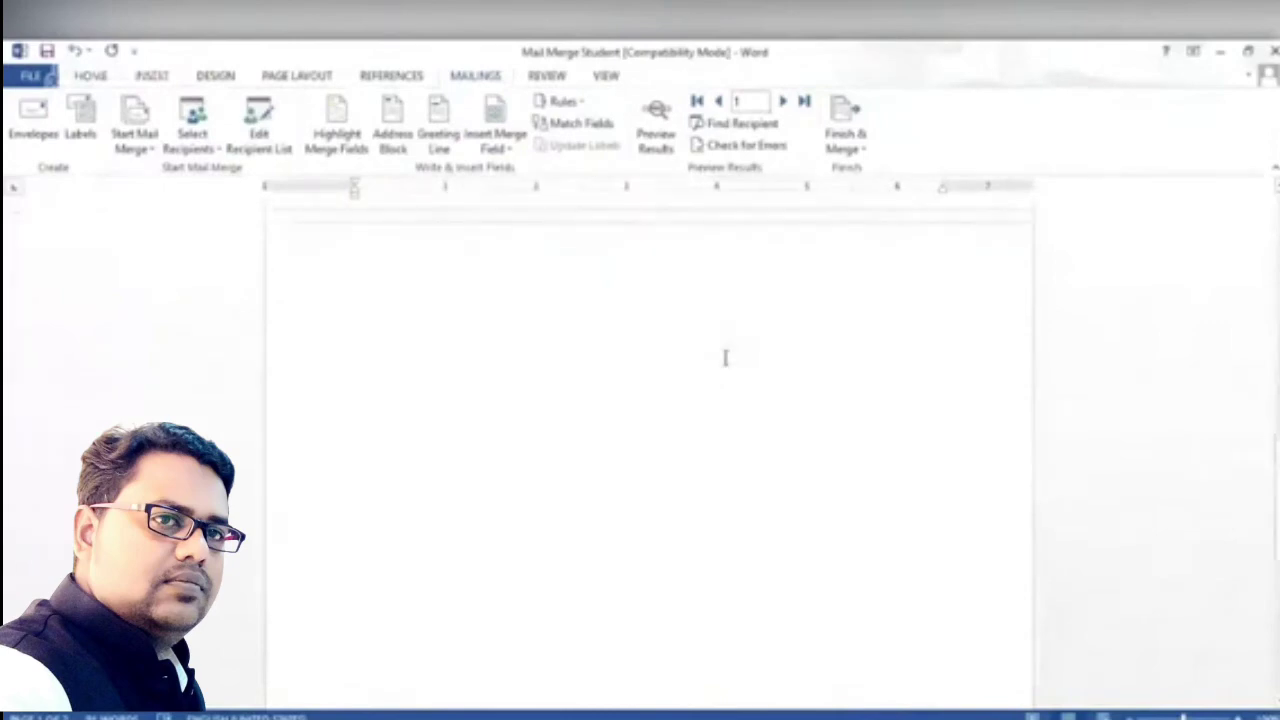
pyautogui.scroll(4, 726, 357)
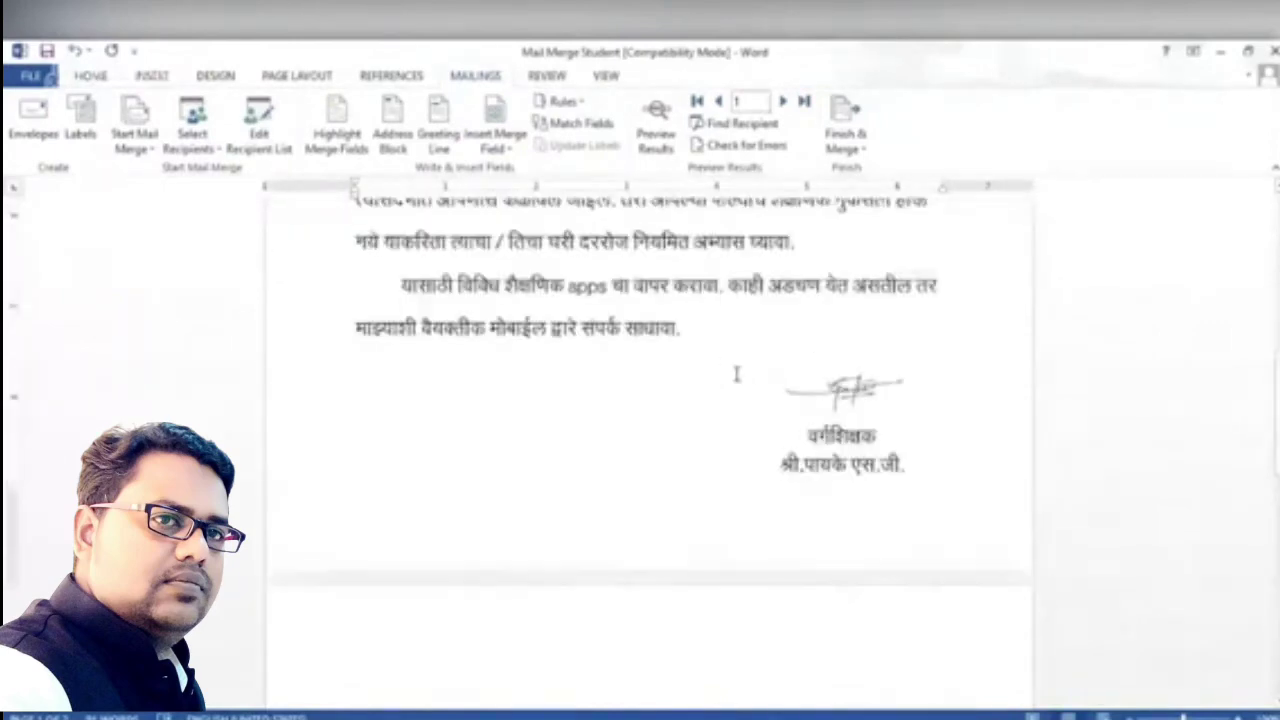
pyautogui.click(937, 482)
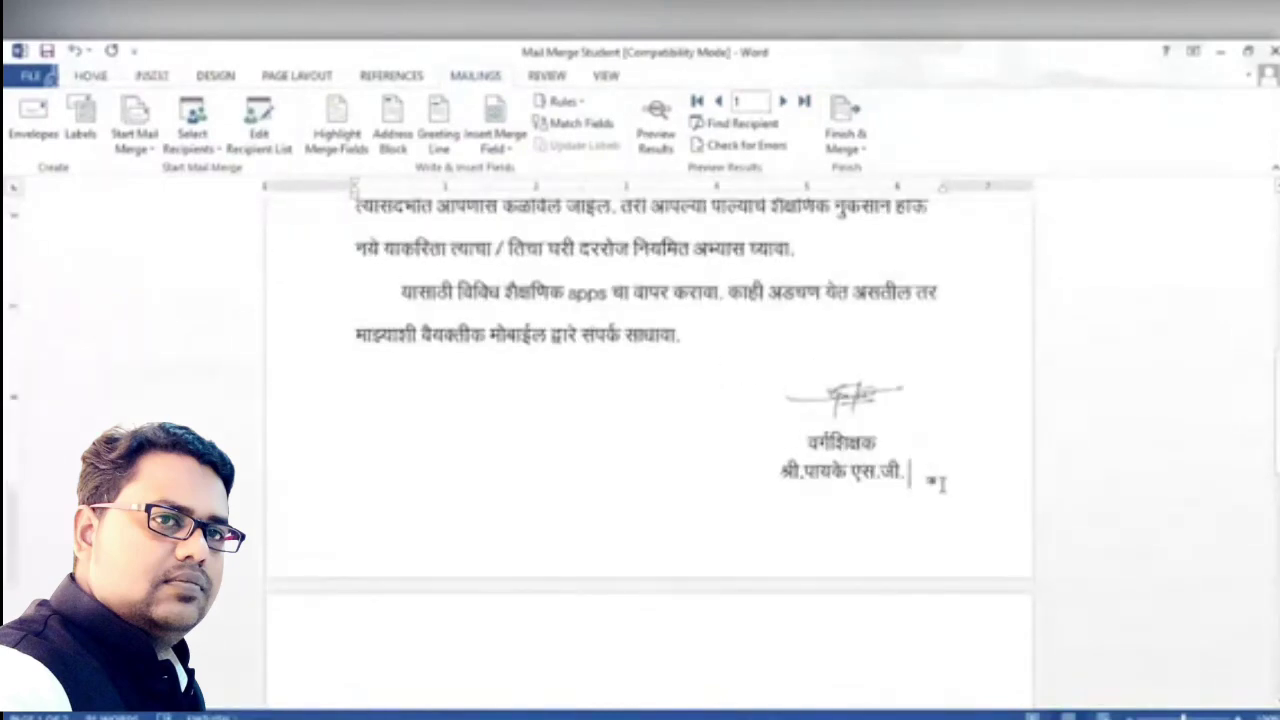
pyautogui.scroll(2, 937, 482)
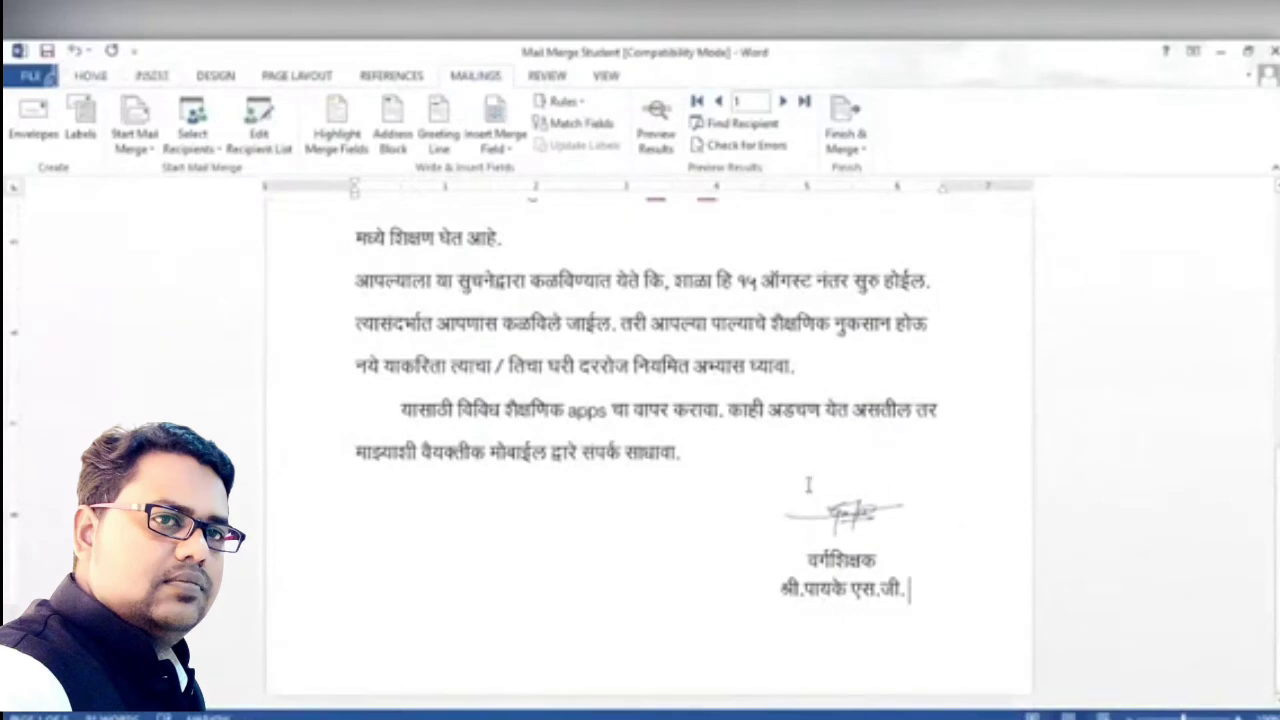
# Join the paragraph starting "आपल्याला या सुचनेद्वारा" to the end of the sentence "मध्ये शिक्षण घेत आहे.".
pyautogui.scroll(2, 684, 434)
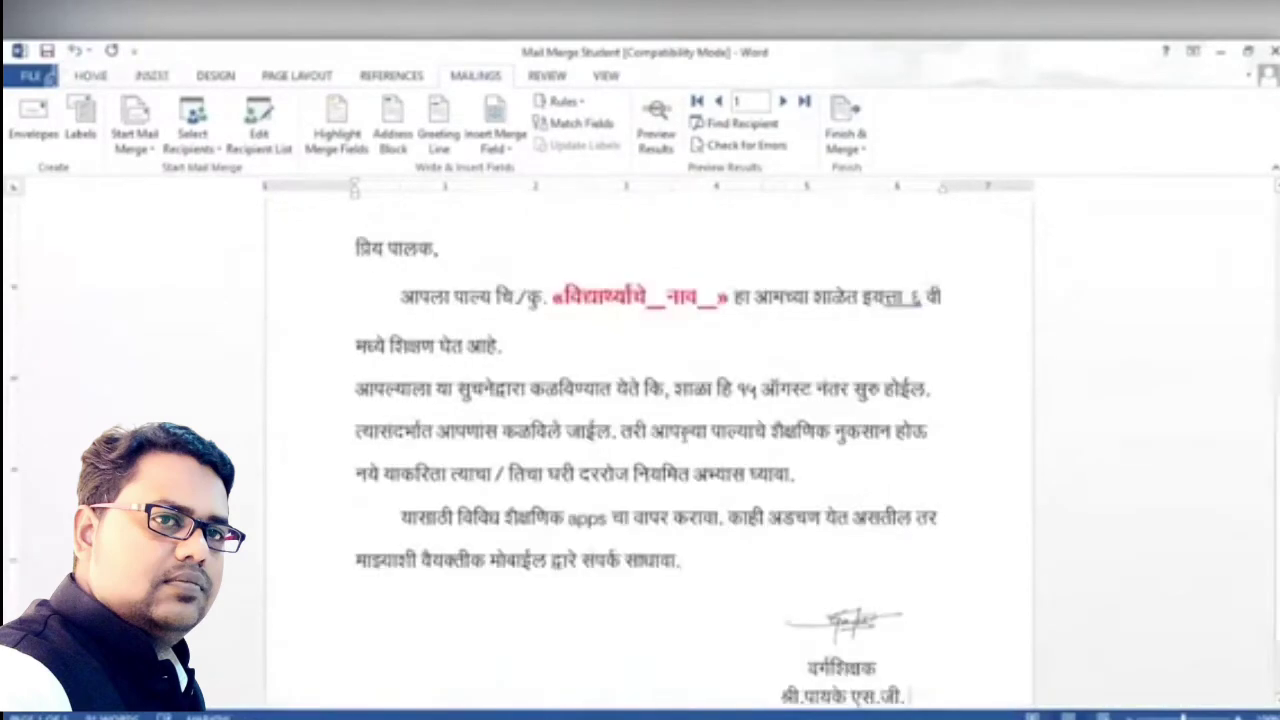
pyautogui.scroll(1, 523, 368)
pyautogui.click(523, 368)
pyautogui.press('Delete')
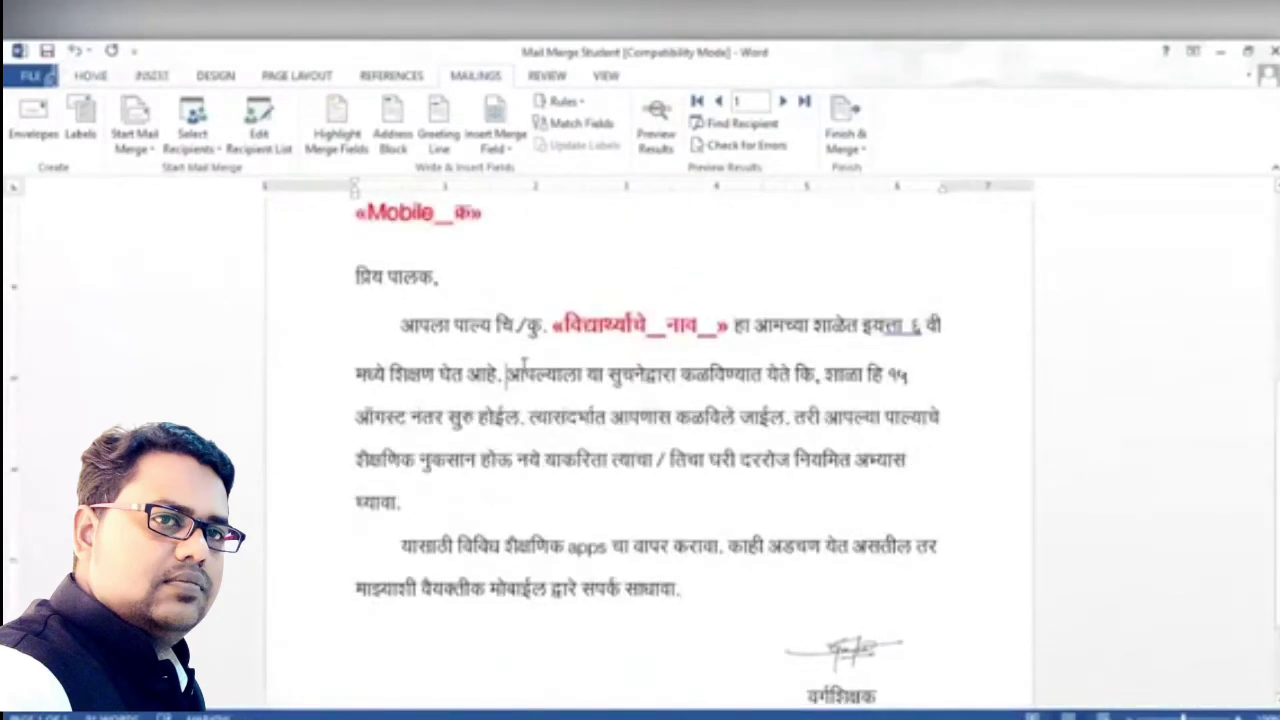
# Try joining the "यासाठी विविध शैक्षणिक apps" paragraph to the one above, and restore it as a separate paragraph with an indented first line.
pyautogui.press('Delete')
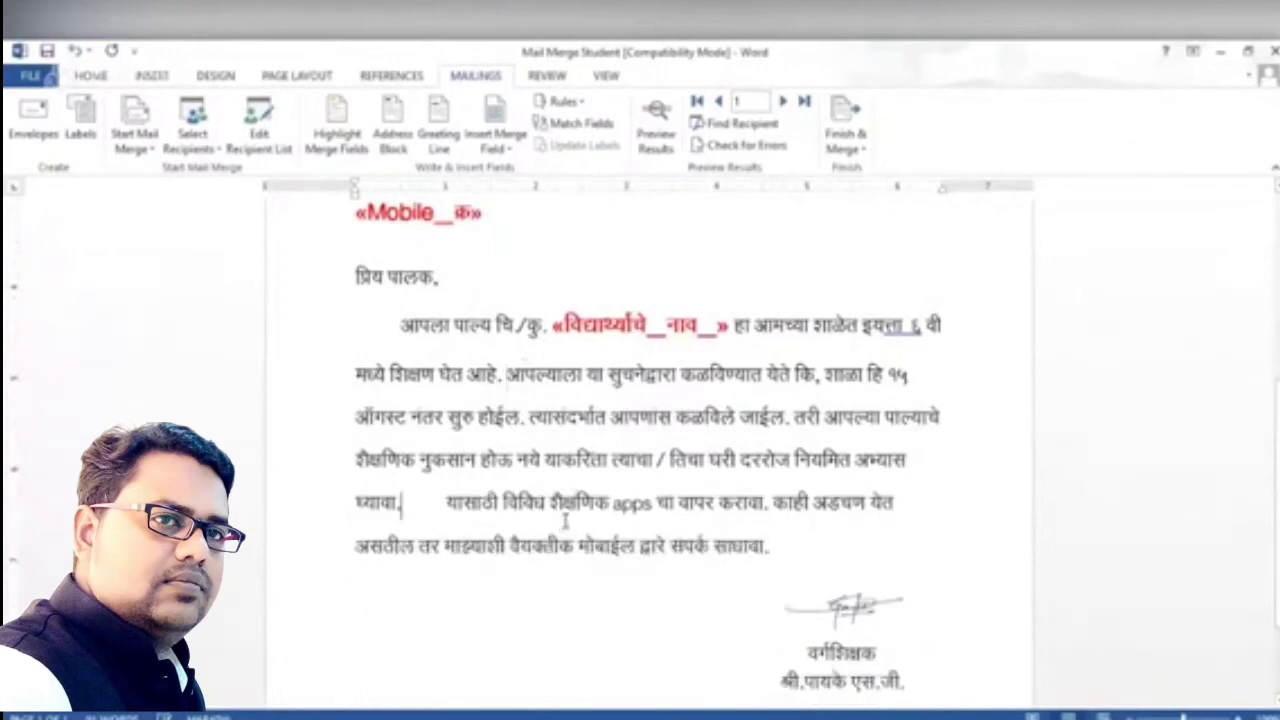
pyautogui.press('Return')
pyautogui.press('Return')
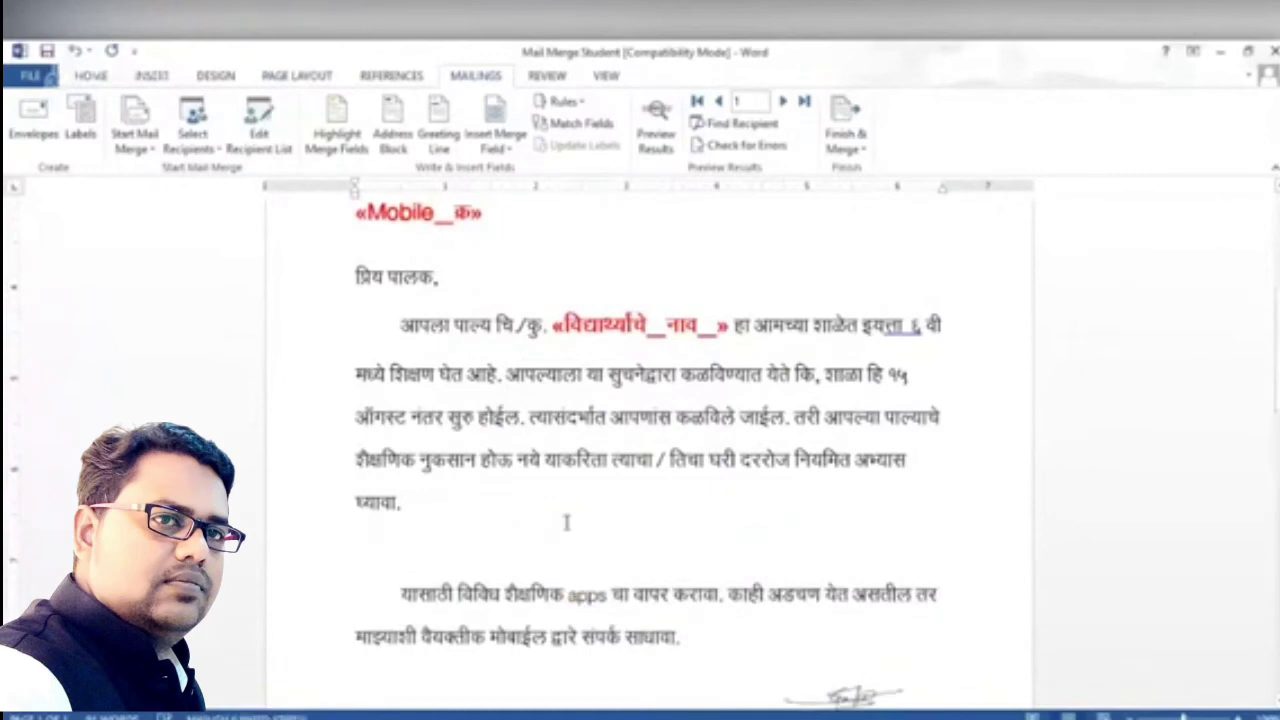
pyautogui.press('Delete')
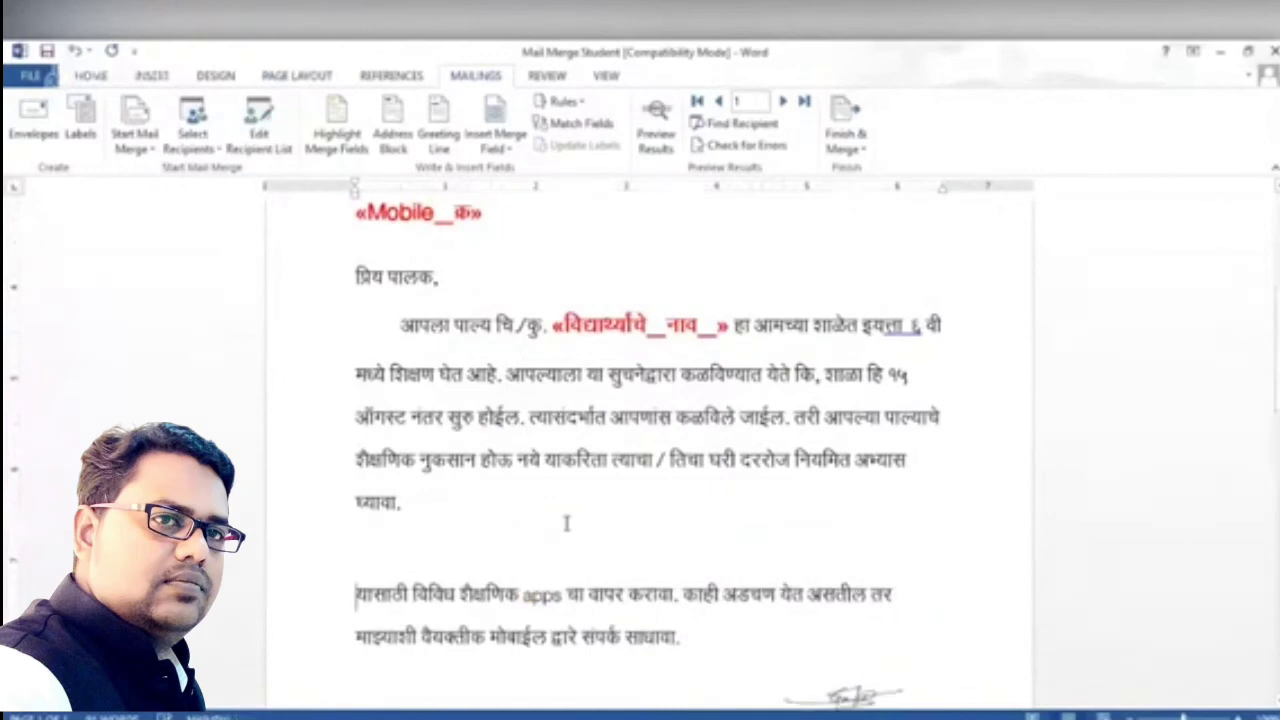
pyautogui.press('BackSpace')
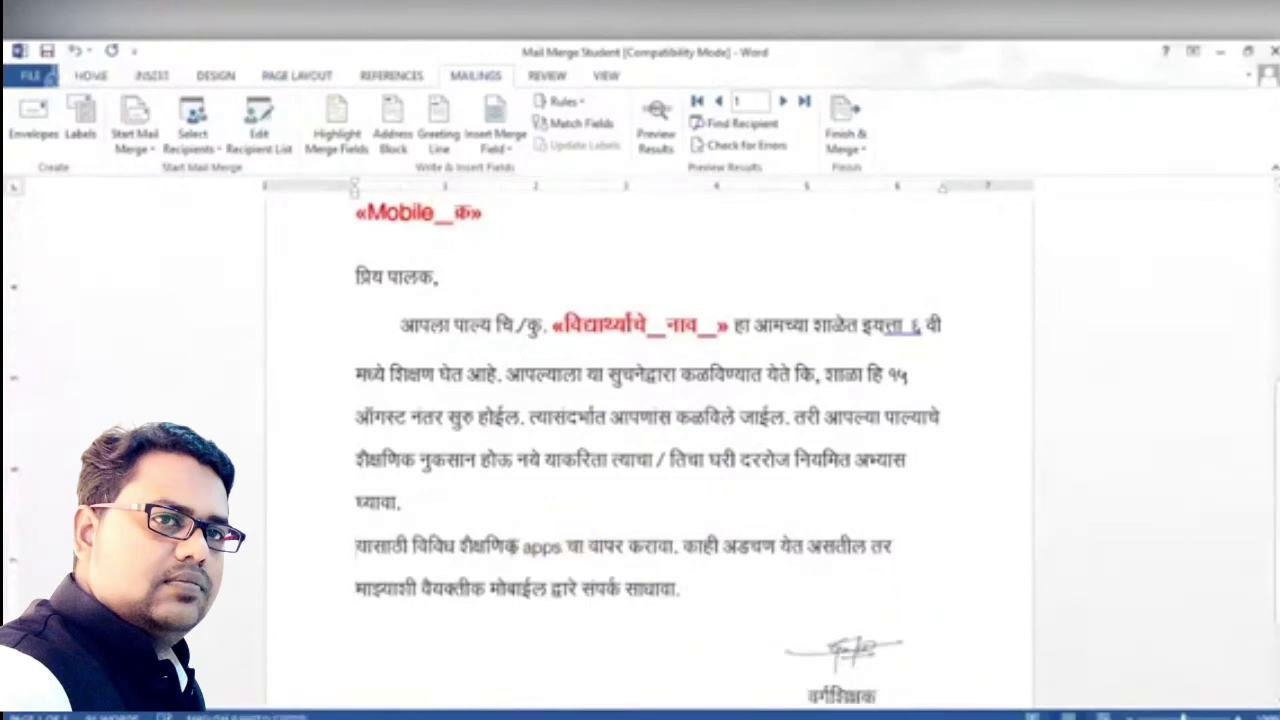
pyautogui.press('Tab')
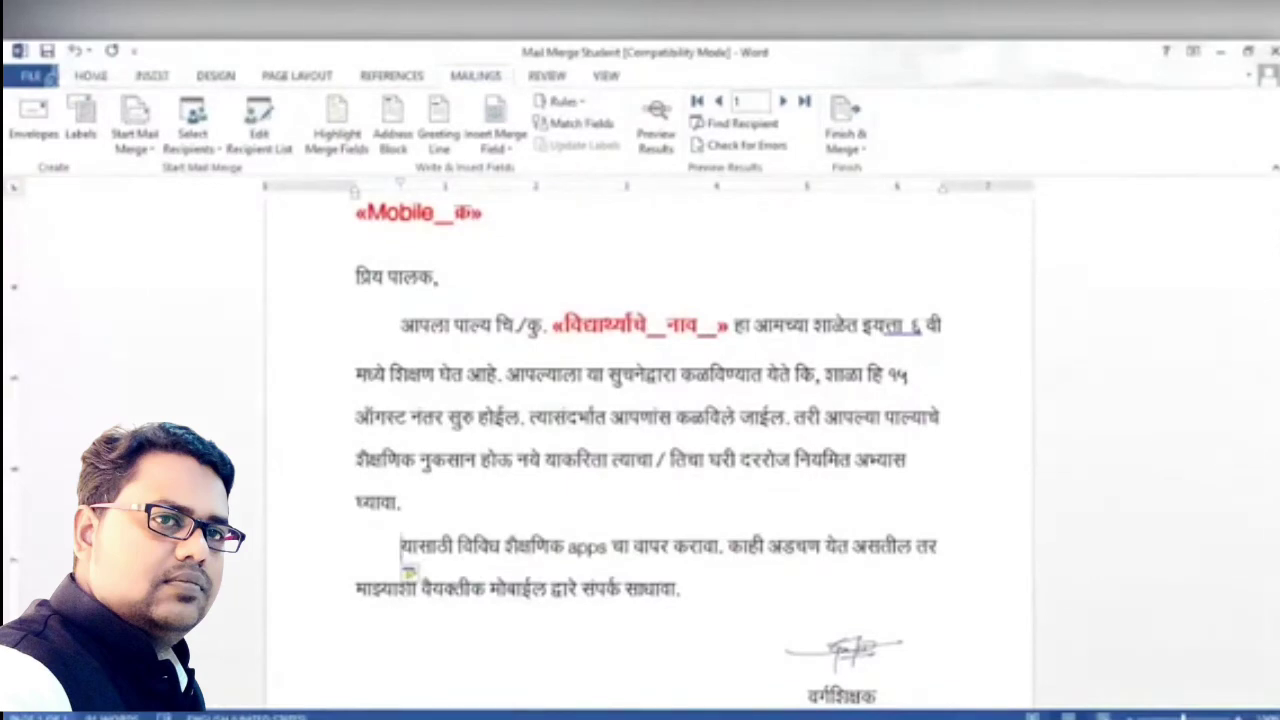
# Join the "यासाठी विविध शैक्षणिक apps" paragraph to the preceding text after "घ्यावा.", separated by a space.
pyautogui.click(908, 591)
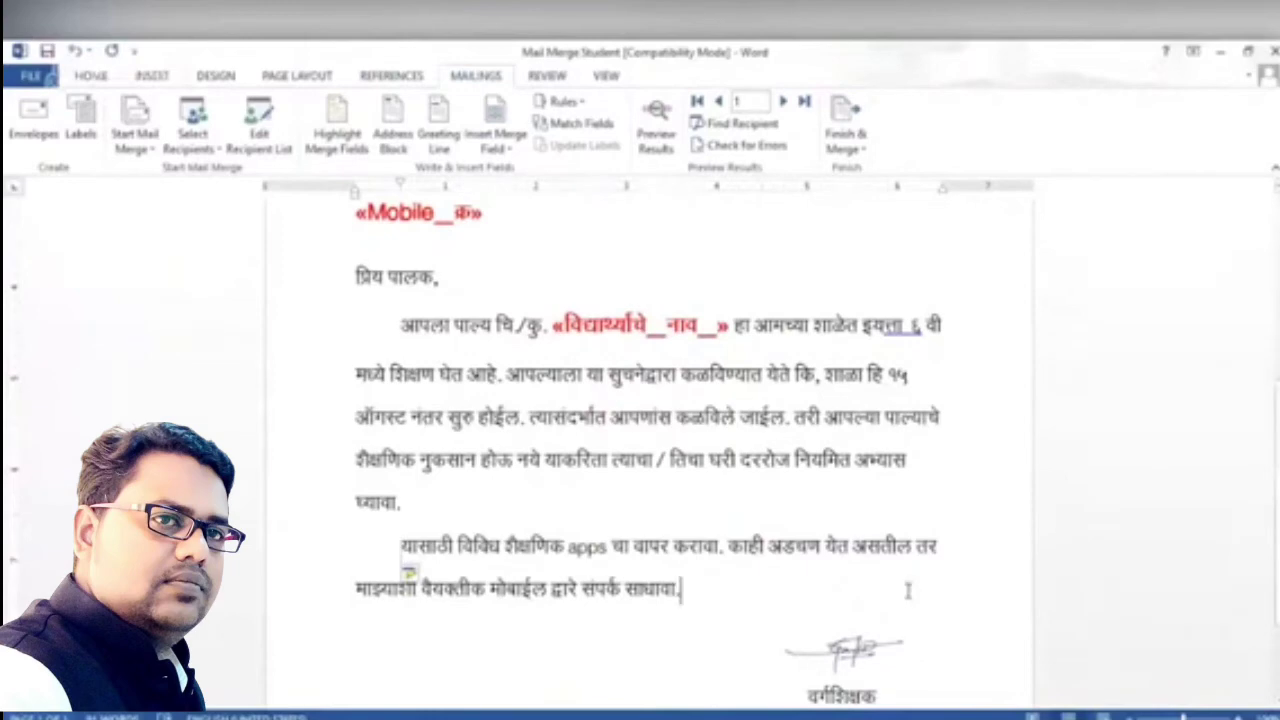
pyautogui.scroll(-1, 908, 592)
pyautogui.scroll(-3, 908, 591)
pyautogui.scroll(4, 908, 591)
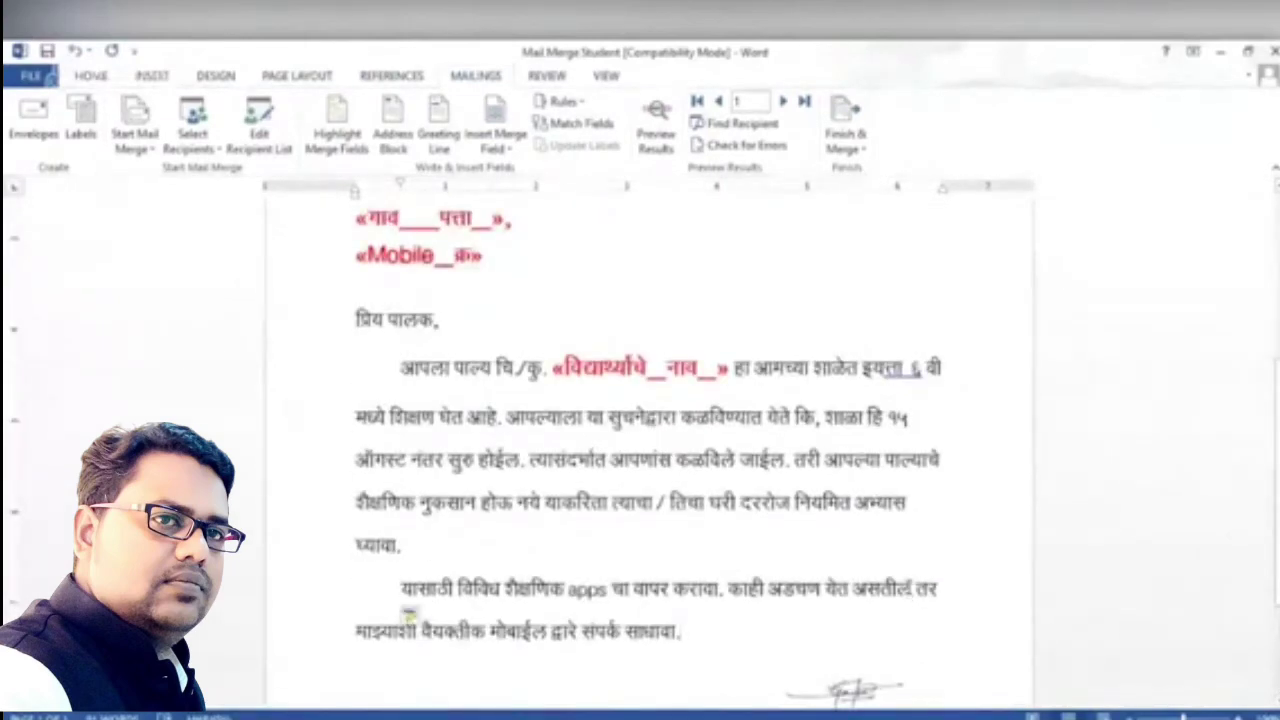
pyautogui.click(533, 560)
pyautogui.press('Delete')
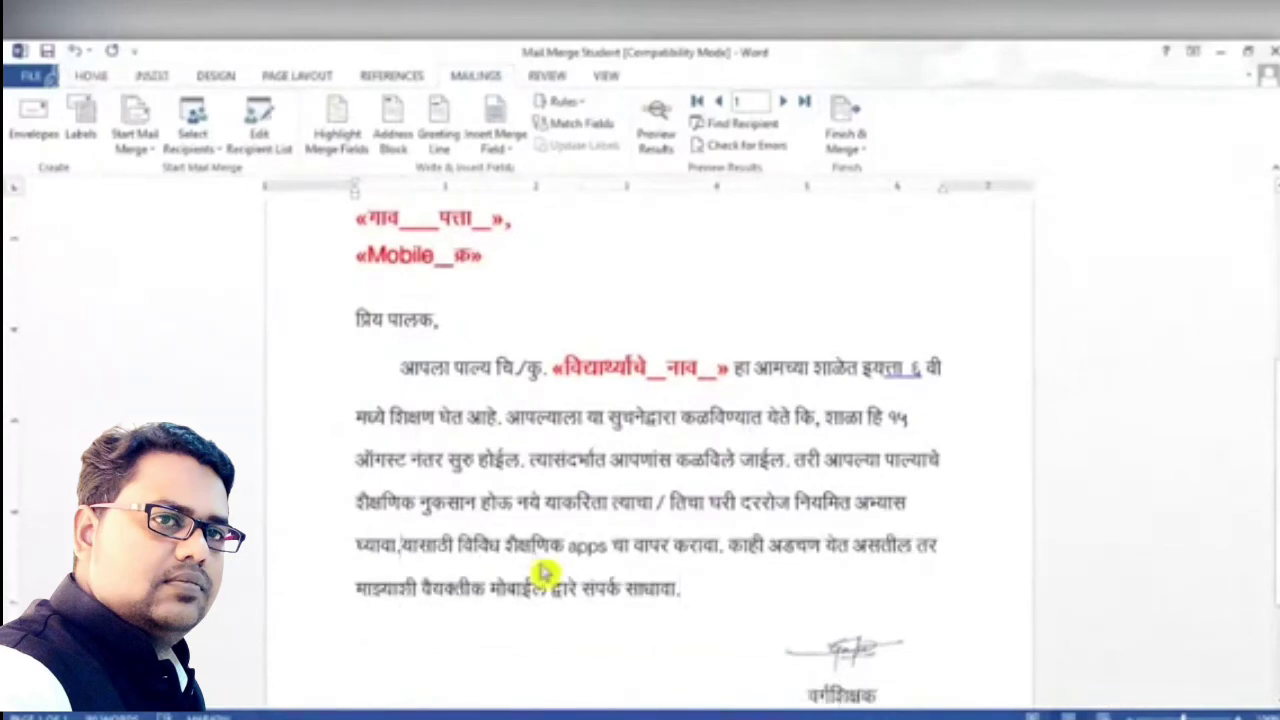
pyautogui.scroll(-2, 706, 619)
pyautogui.scroll(-2, 706, 619)
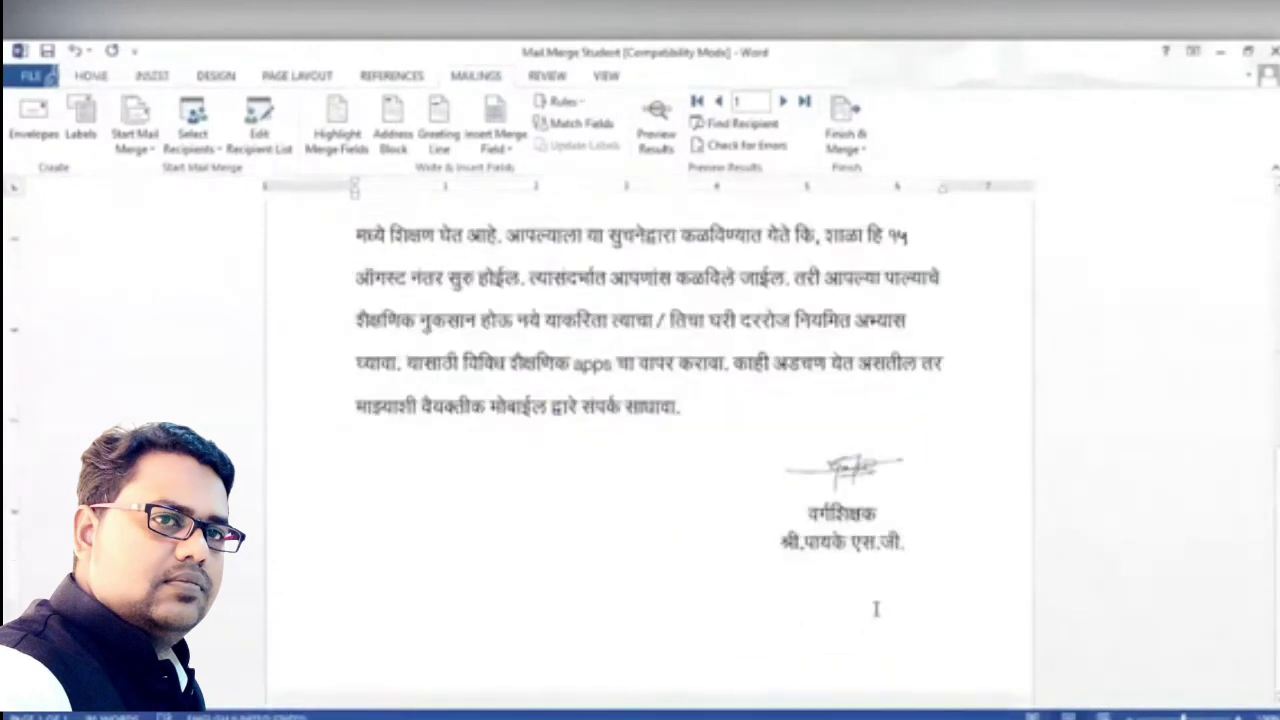
pyautogui.click(914, 575)
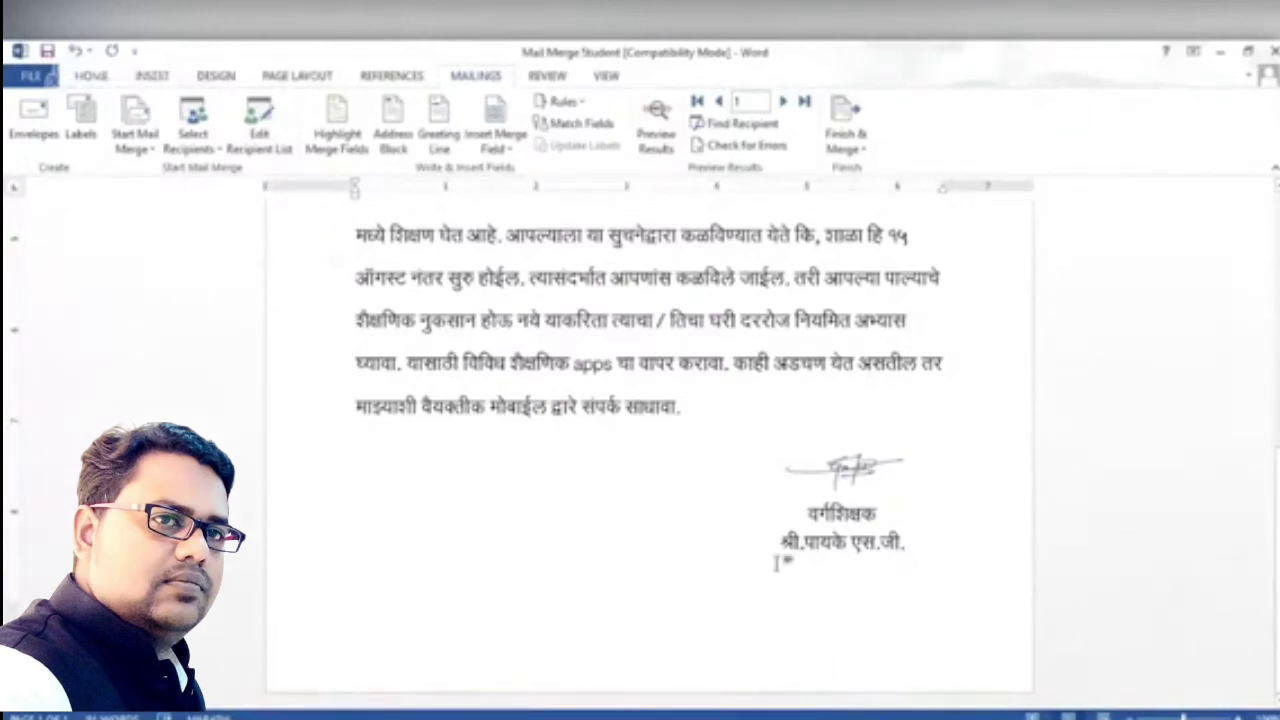
# Try the next and last record navigation, return to record 1, and preview the letter with its merged data.
pyautogui.scroll(5, 740, 534)
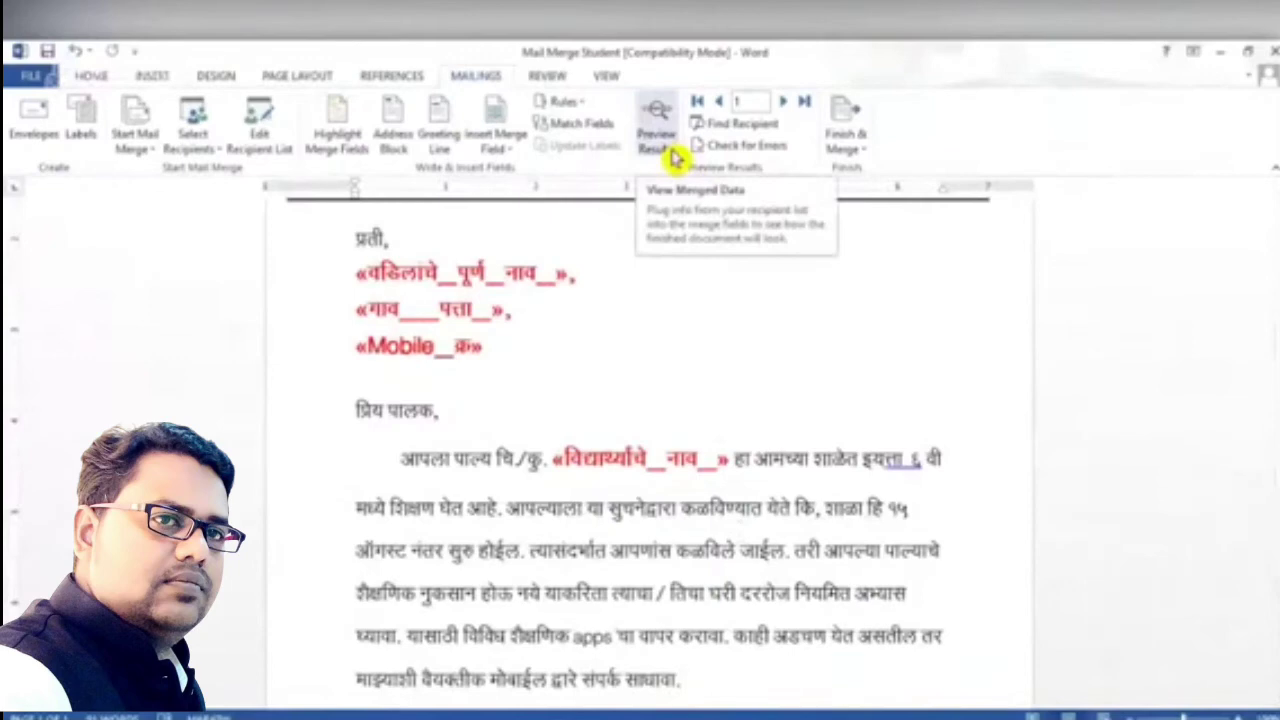
pyautogui.click(786, 104)
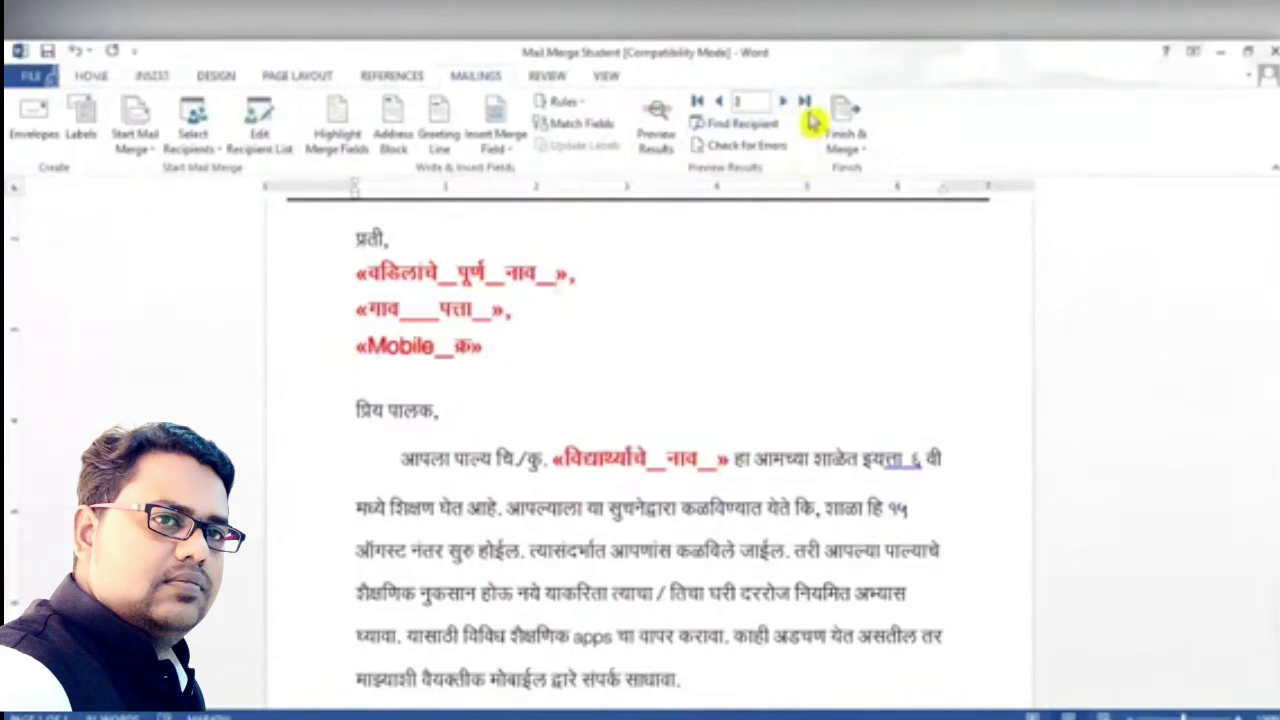
pyautogui.click(808, 104)
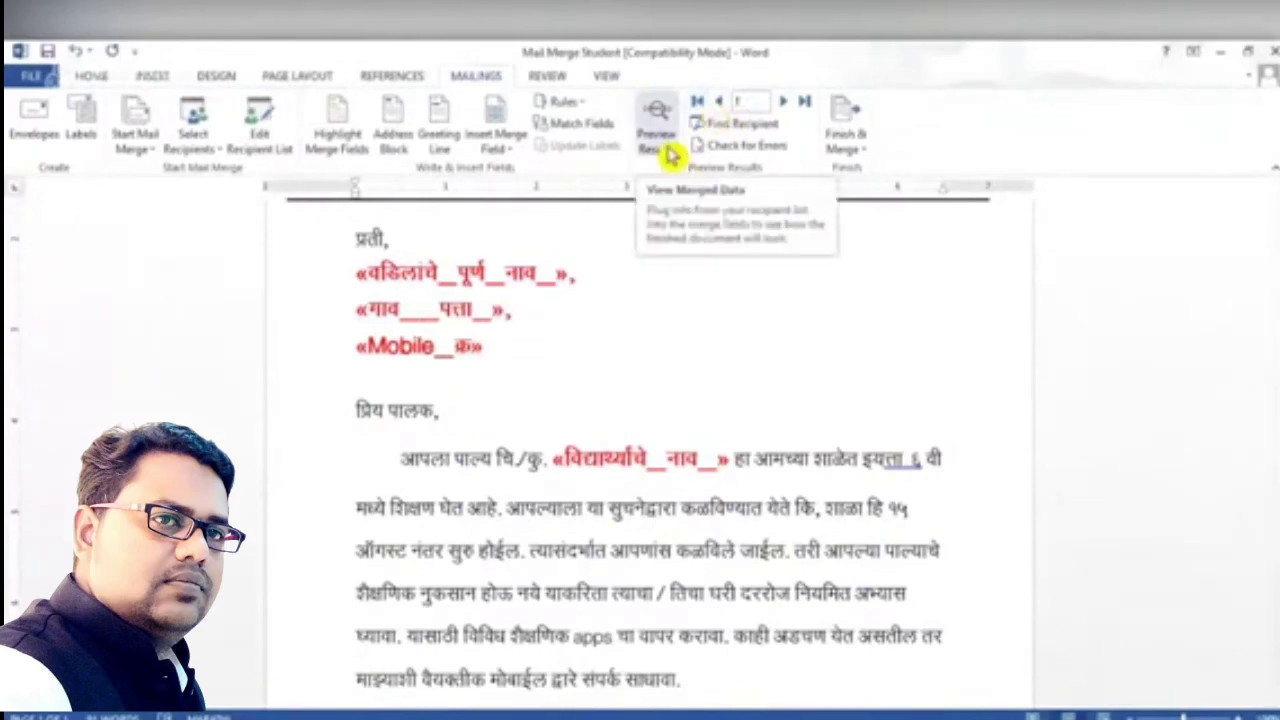
pyautogui.click(656, 135)
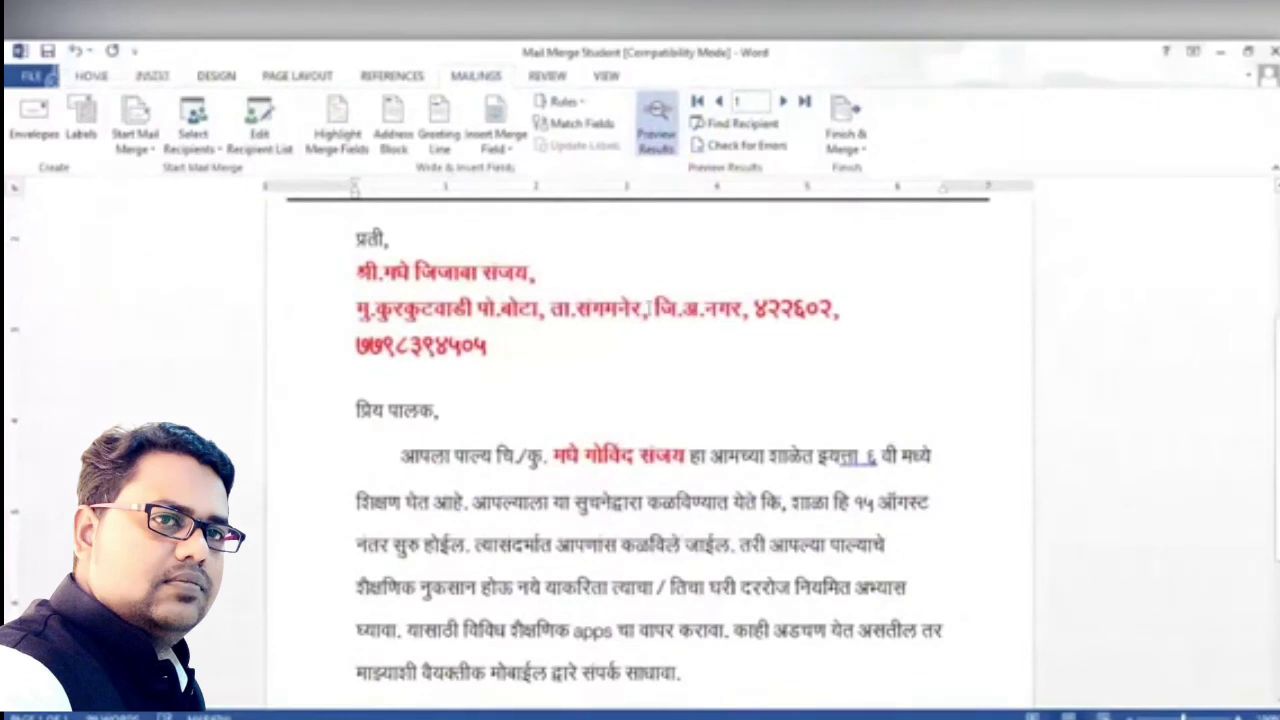
# Set the font size of the red recipient address lines and the red student name in the body to 11.
pyautogui.click(296, 290)
pyautogui.moveTo(296, 293); pyautogui.dragTo(306, 363)
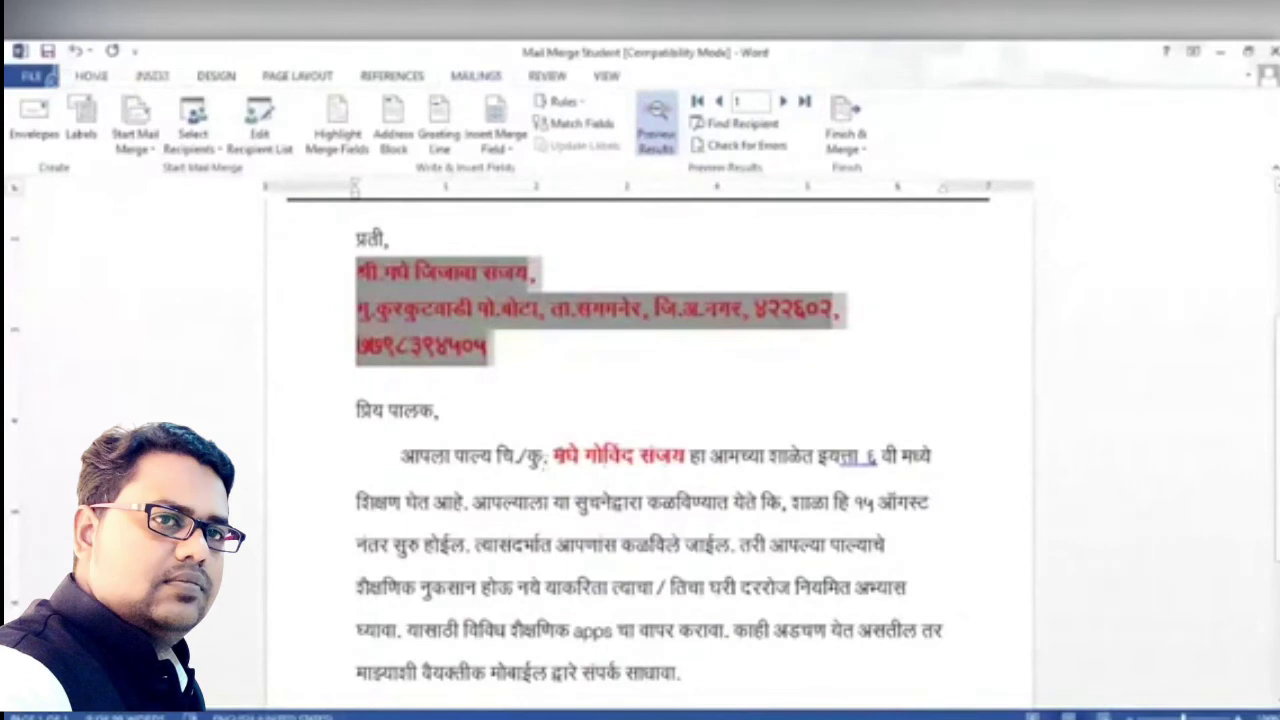
pyautogui.moveTo(554, 458); pyautogui.dragTo(682, 460)
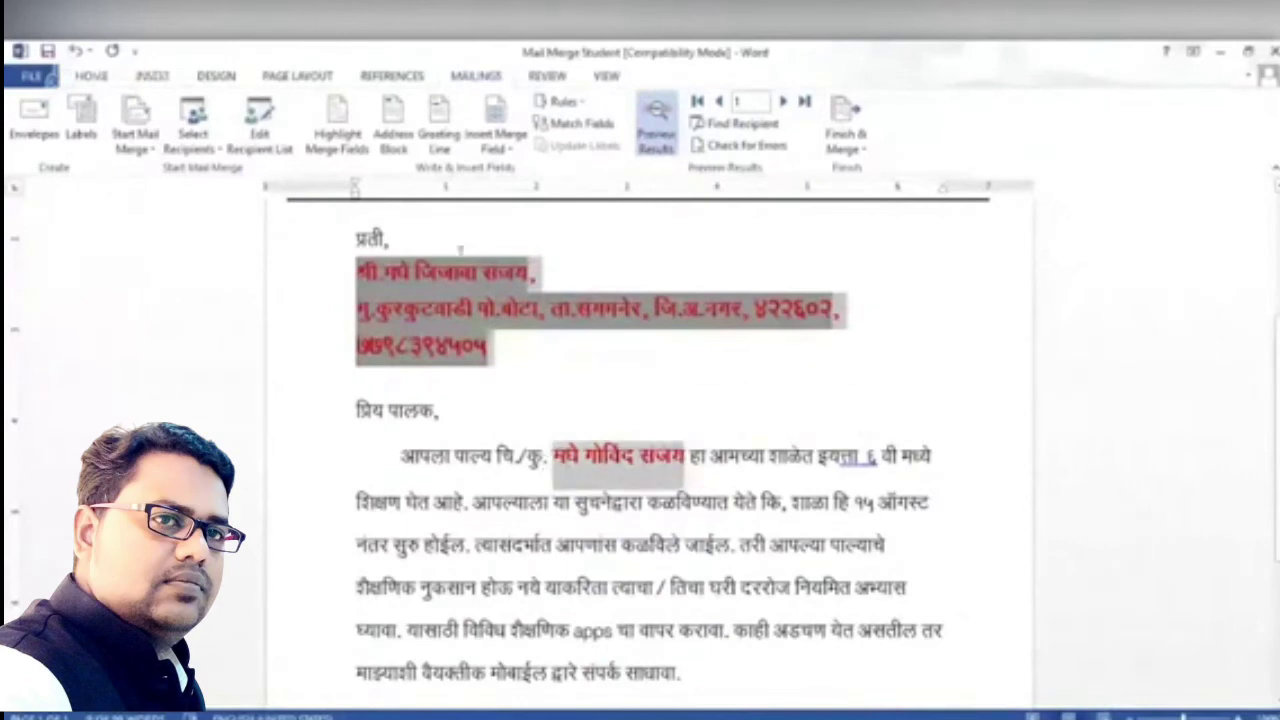
pyautogui.click(90, 78)
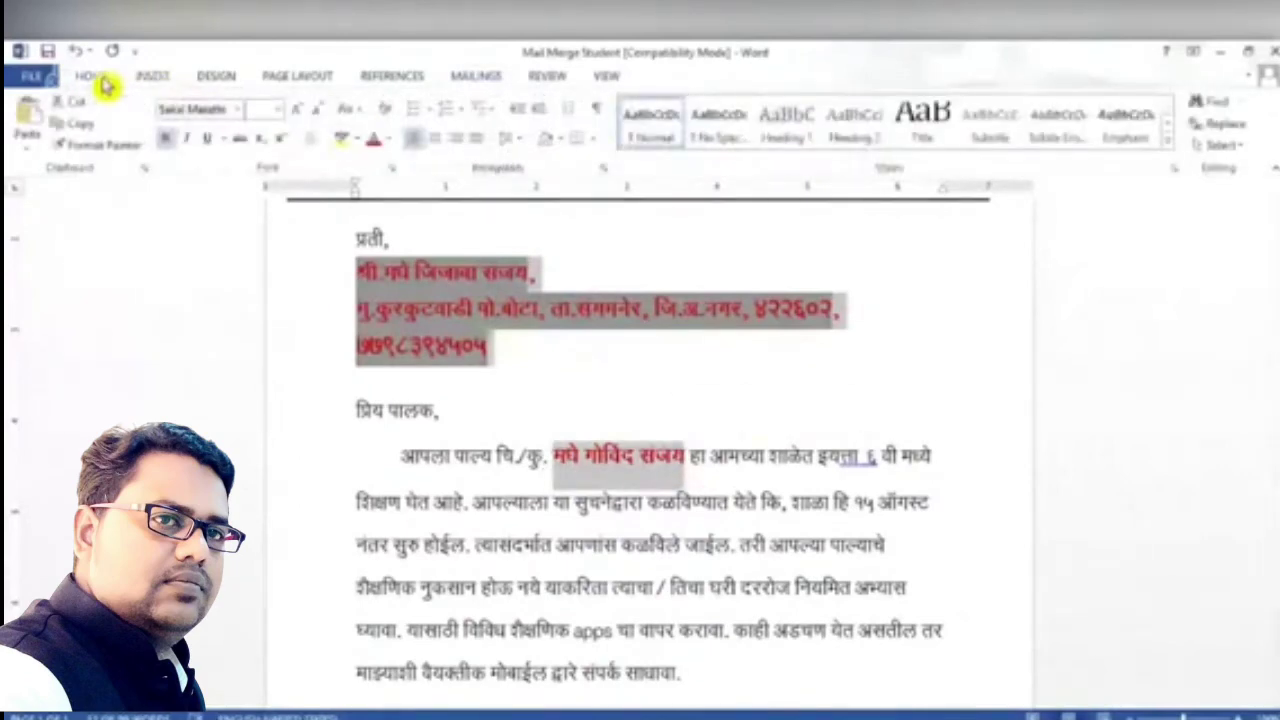
pyautogui.click(278, 109)
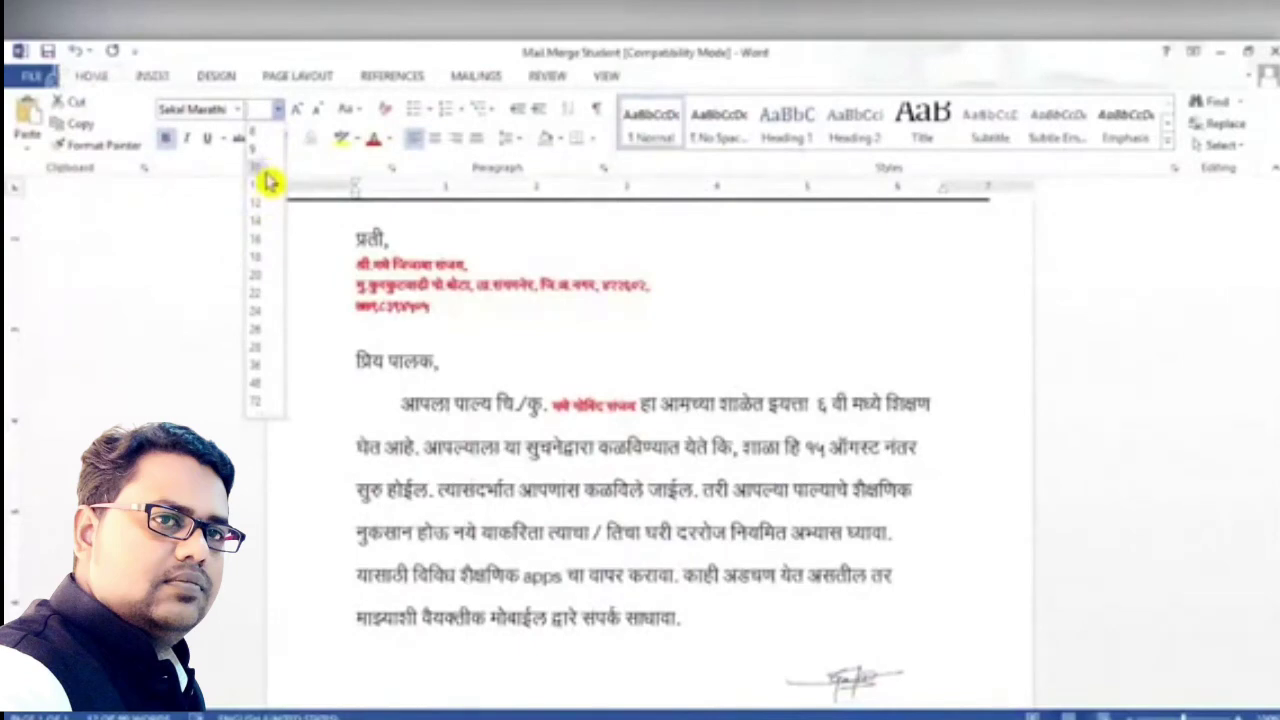
pyautogui.click(268, 189)
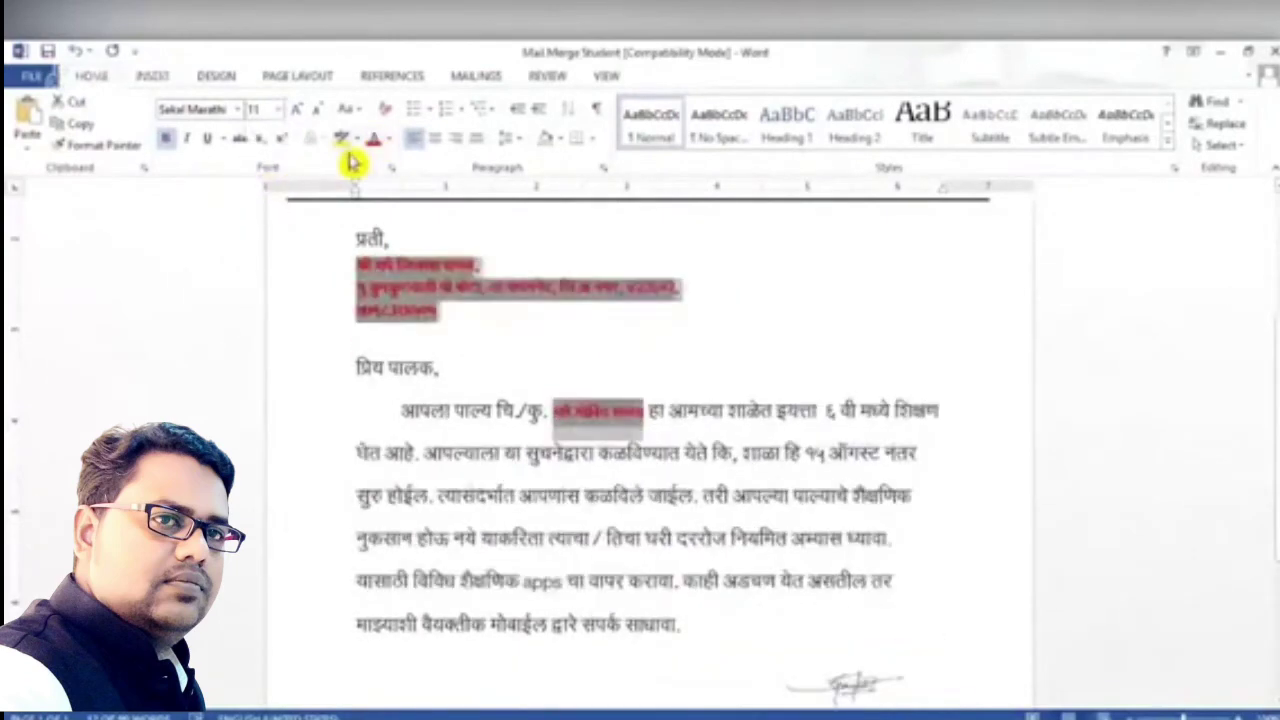
# Preview the merged letters one record at a time, from record 1 through record 10.
pyautogui.click(470, 76)
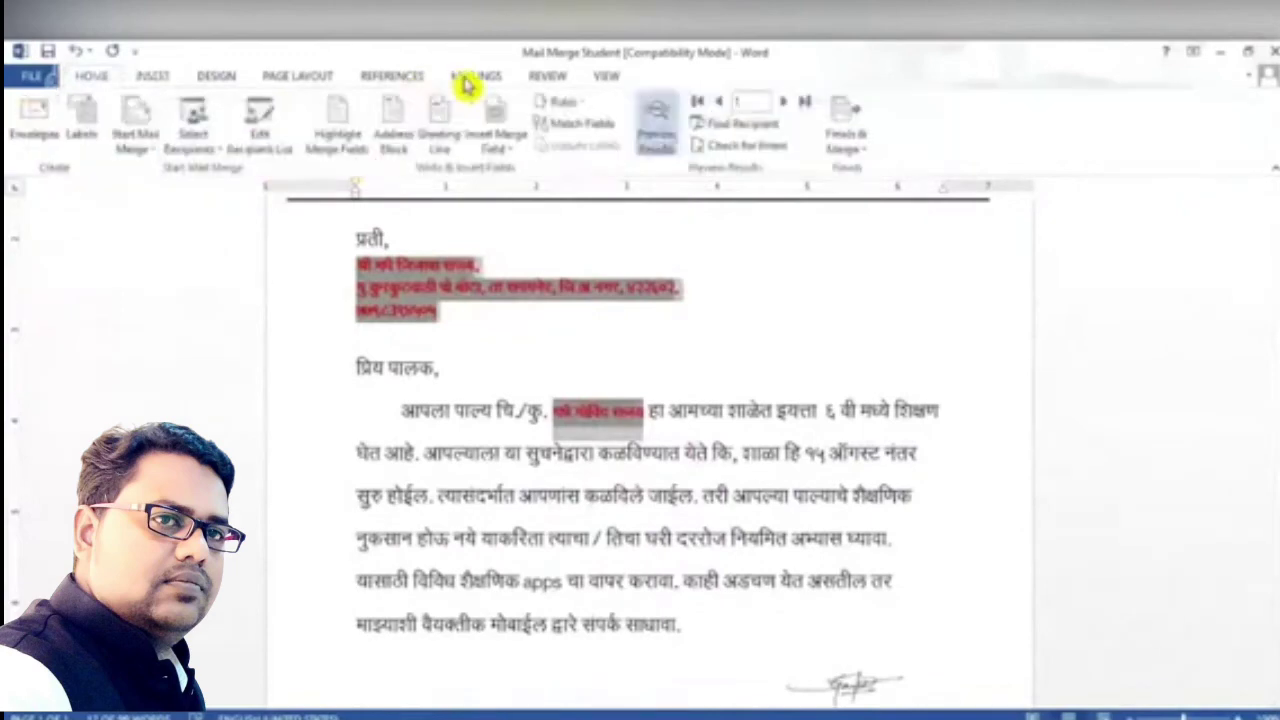
pyautogui.click(699, 334)
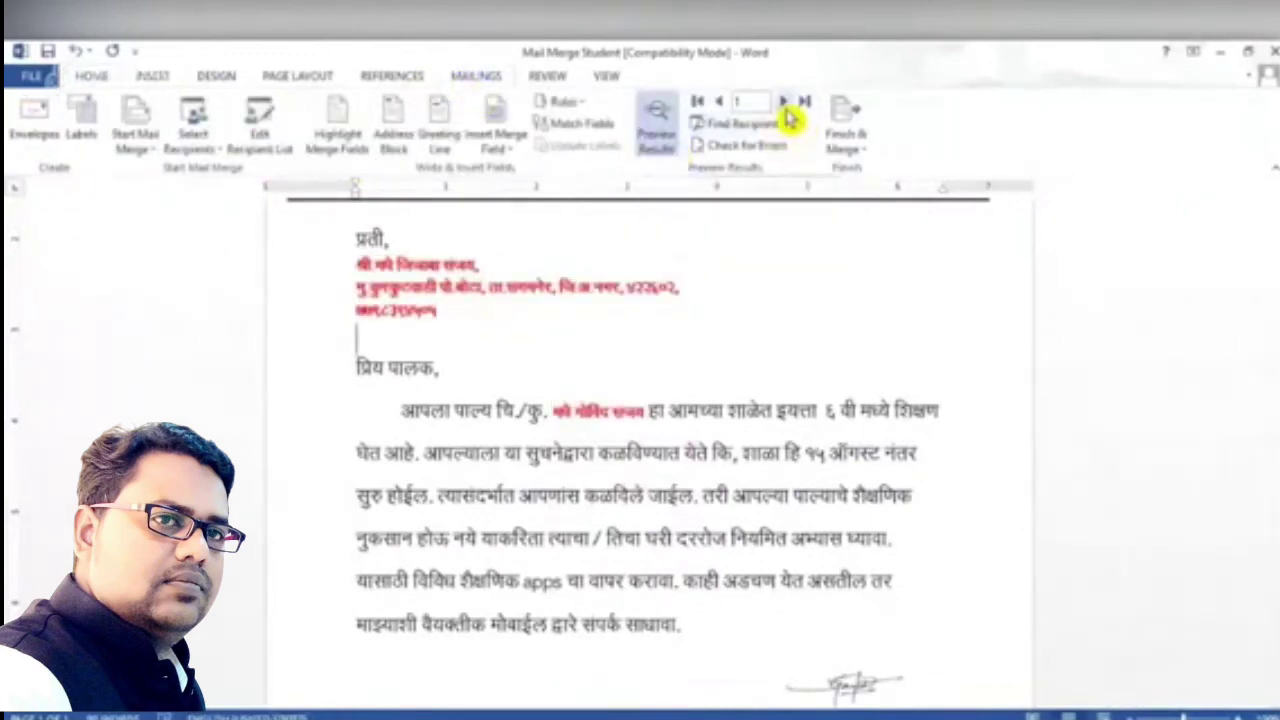
pyautogui.click(785, 102)
pyautogui.click(784, 104)
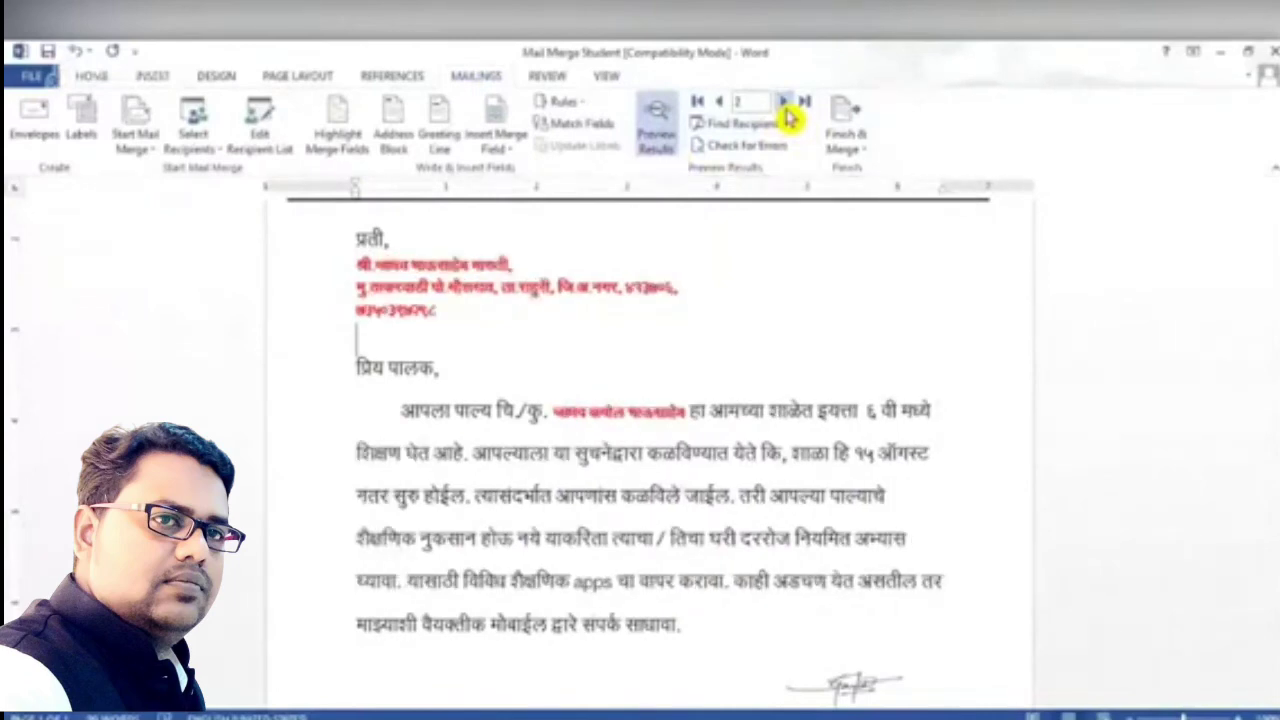
pyautogui.click(781, 102)
pyautogui.click(781, 102)
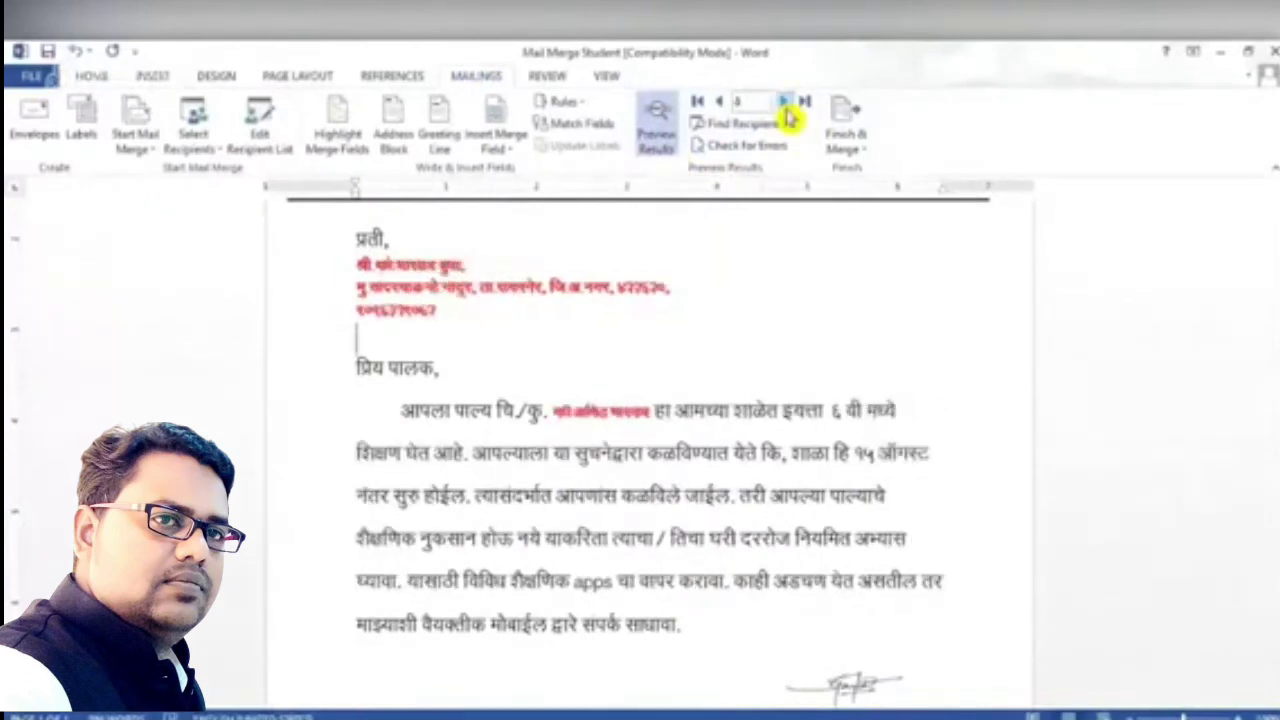
pyautogui.click(783, 103)
pyautogui.click(783, 103)
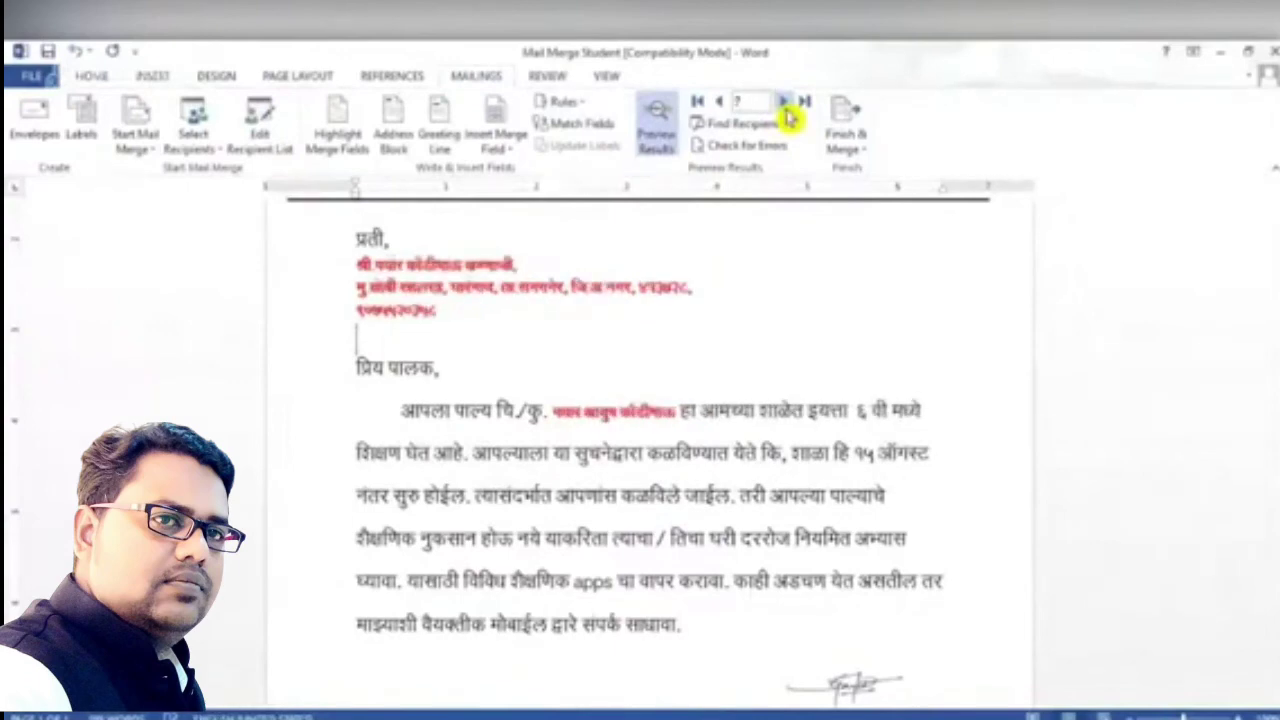
pyautogui.click(783, 103)
pyautogui.click(786, 106)
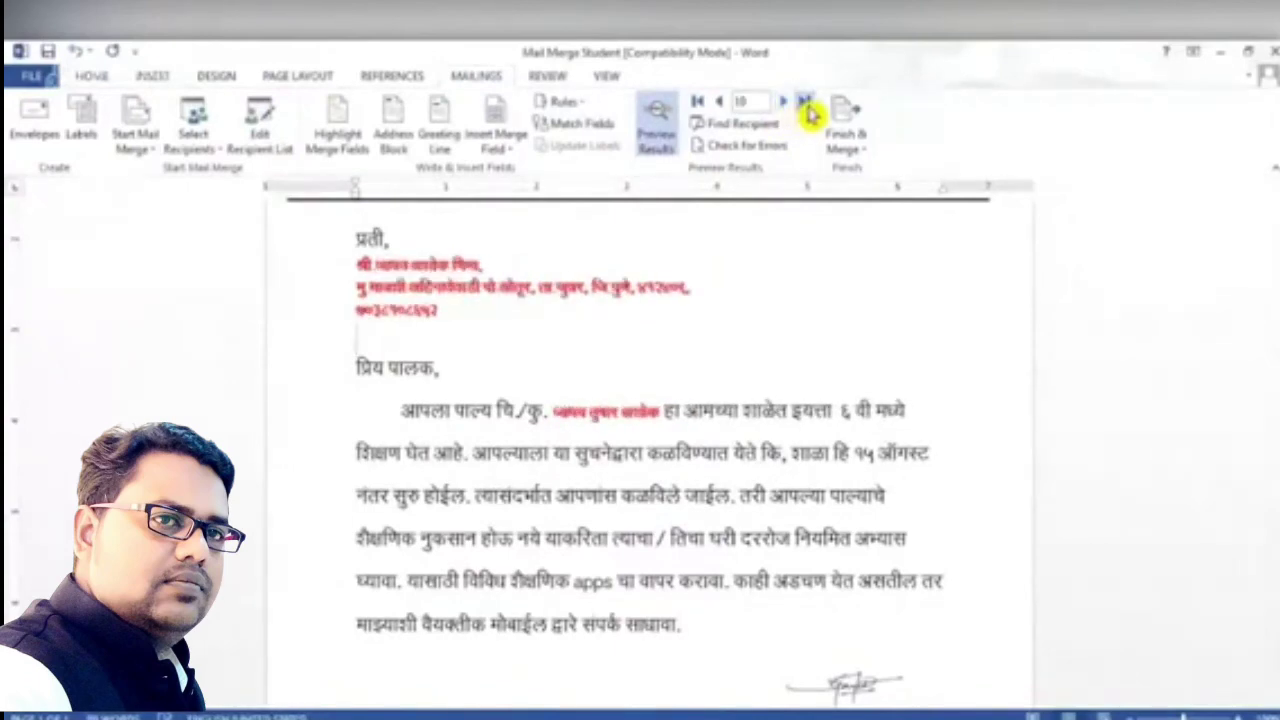
# Examine the last record's letter from letterhead to signature, and return the preview to the first record.
pyautogui.click(806, 104)
pyautogui.scroll(4, 775, 220)
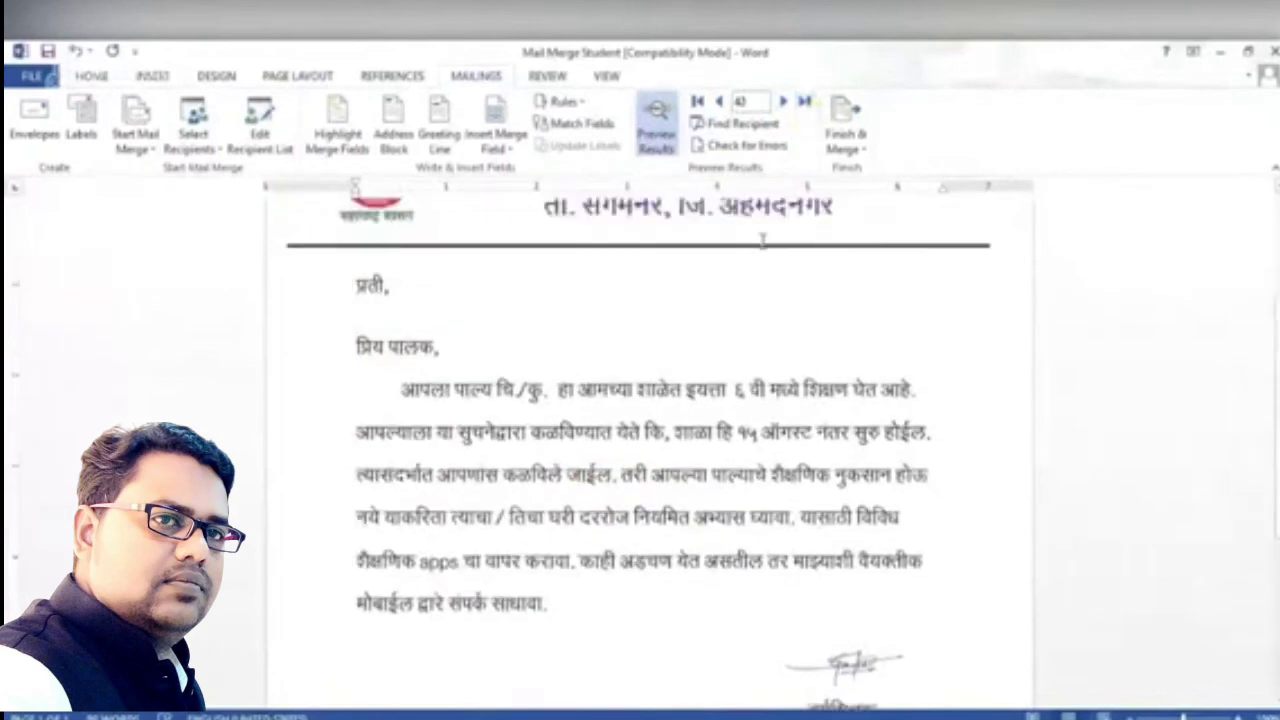
pyautogui.scroll(-6, 762, 240)
pyautogui.scroll(4, 762, 240)
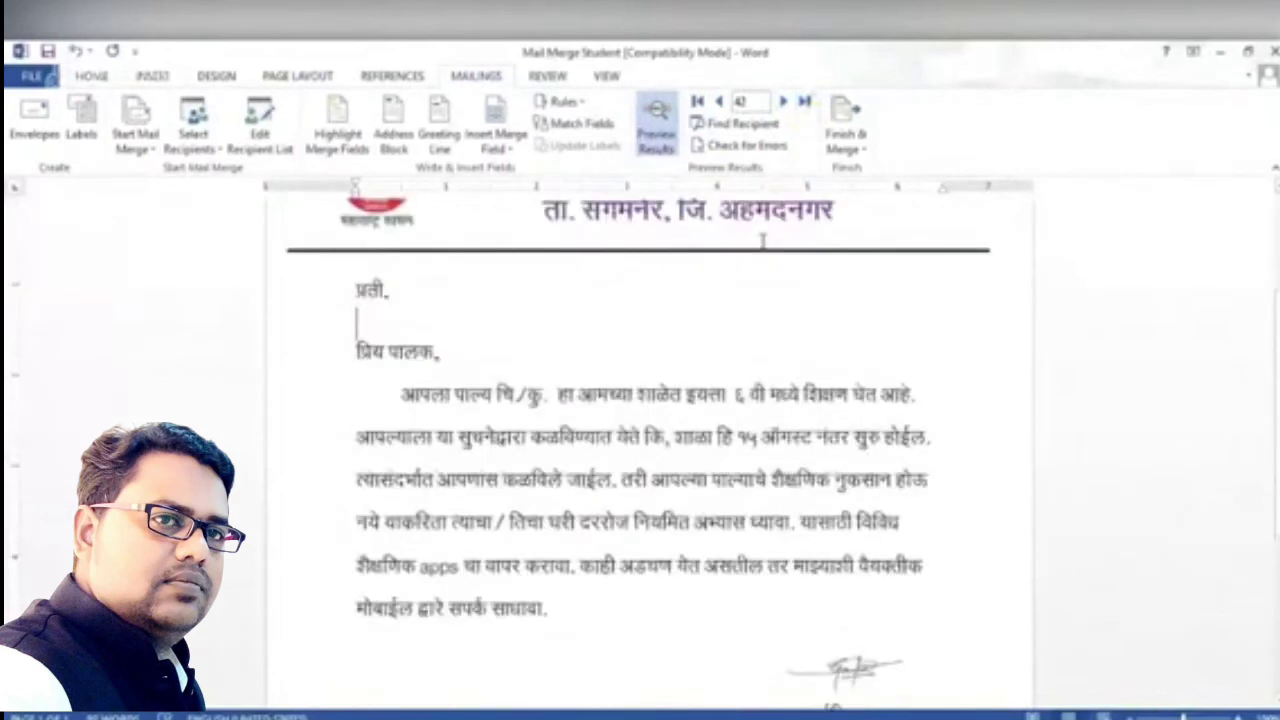
pyautogui.scroll(-4, 762, 240)
pyautogui.scroll(4, 762, 240)
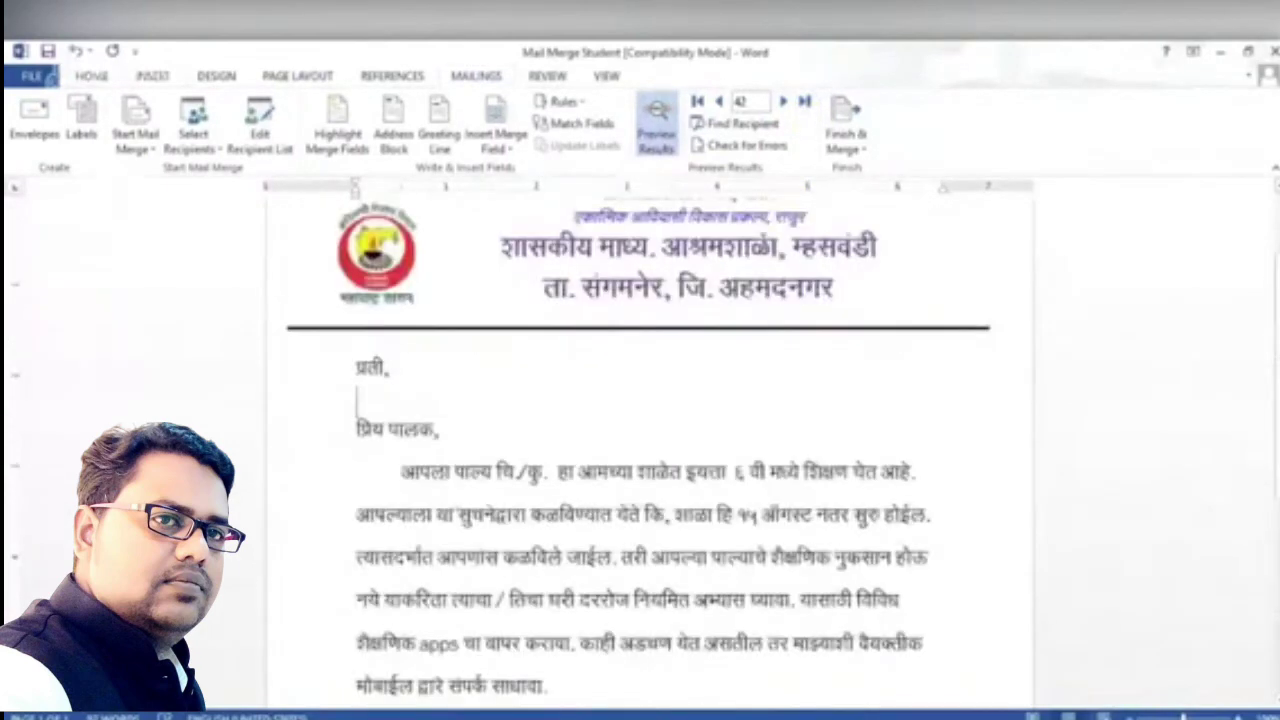
pyautogui.click(700, 105)
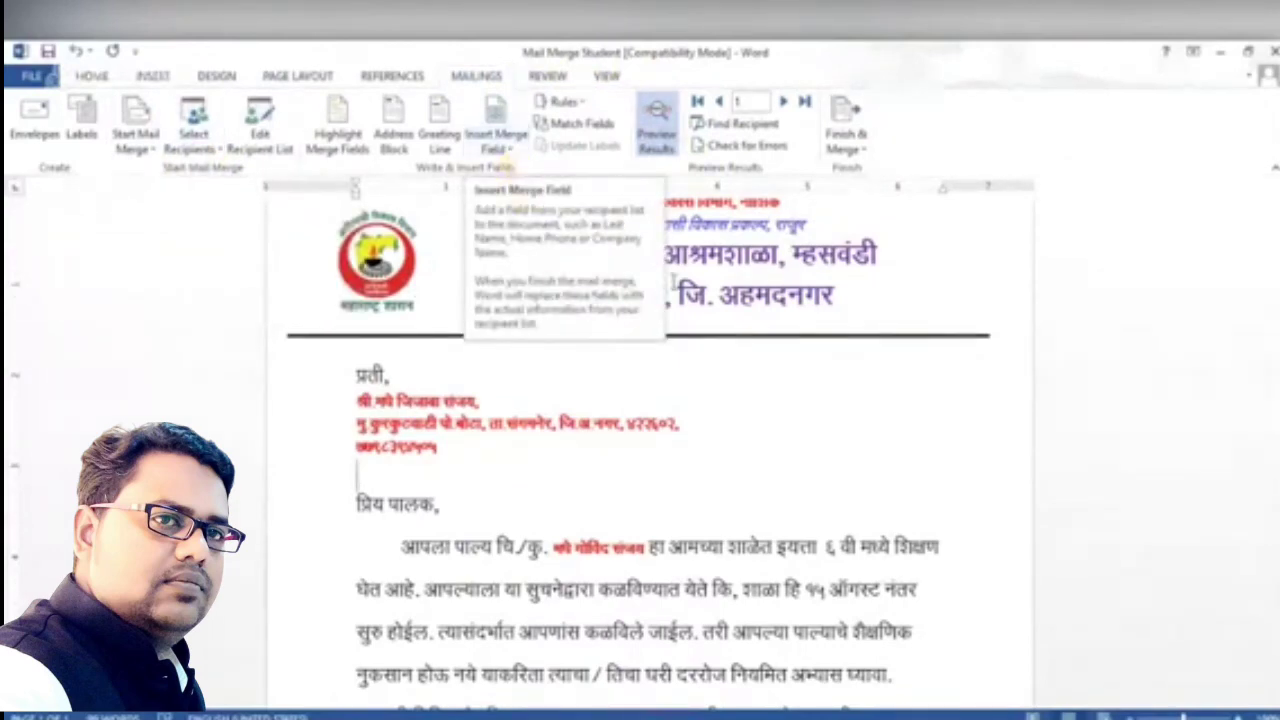
# Start finishing the merge as individually editable documents.
pyautogui.click(866, 158)
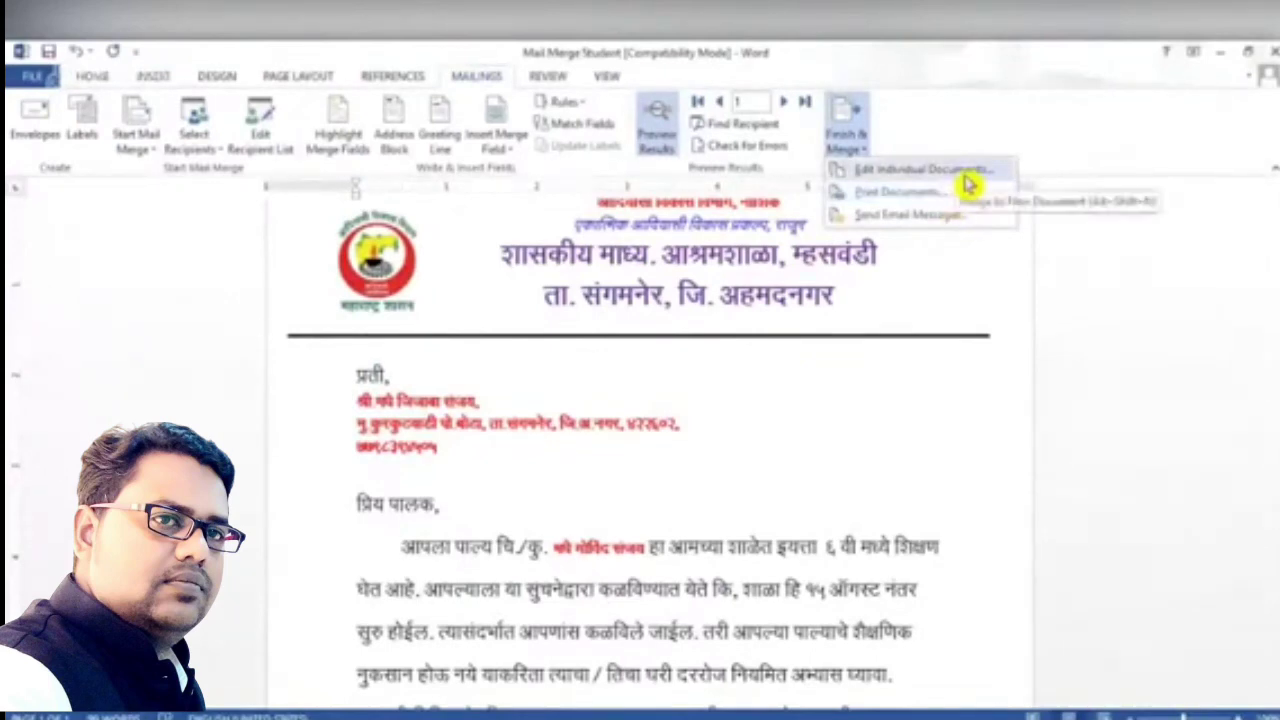
pyautogui.click(966, 174)
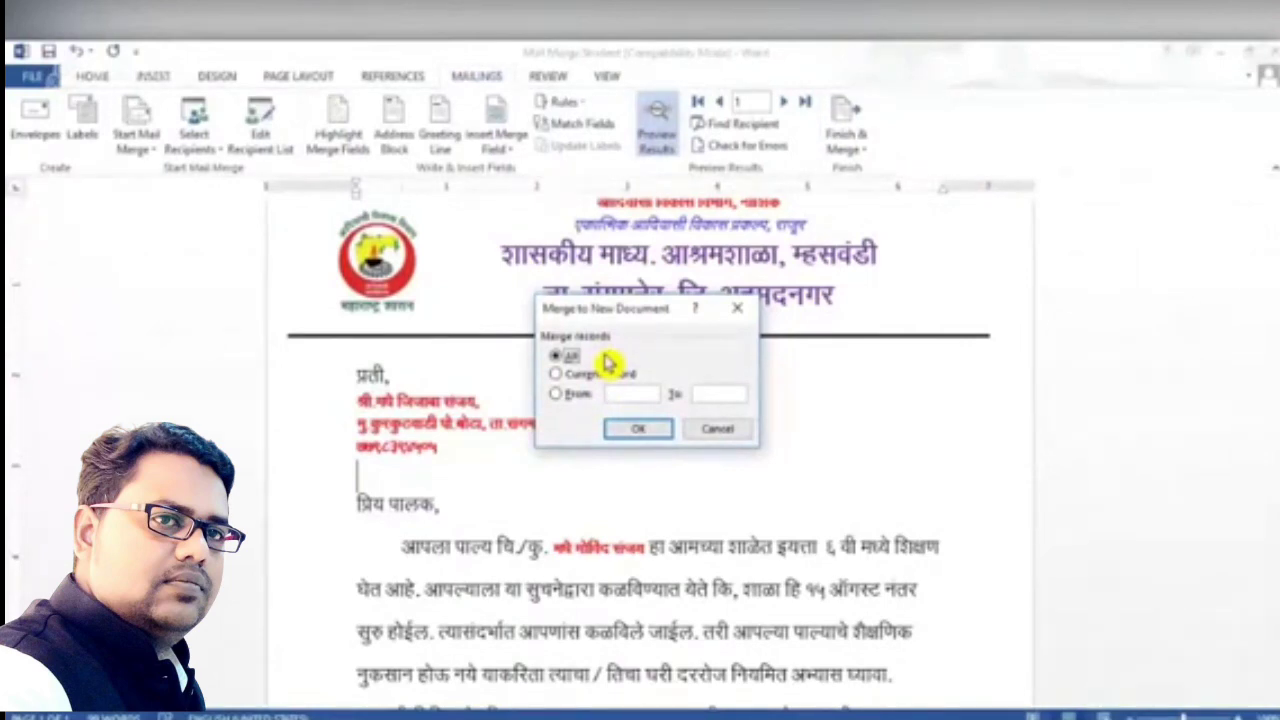
# Try limiting the merge to the current record, and to the record range from 10 to 15.
pyautogui.click(632, 380)
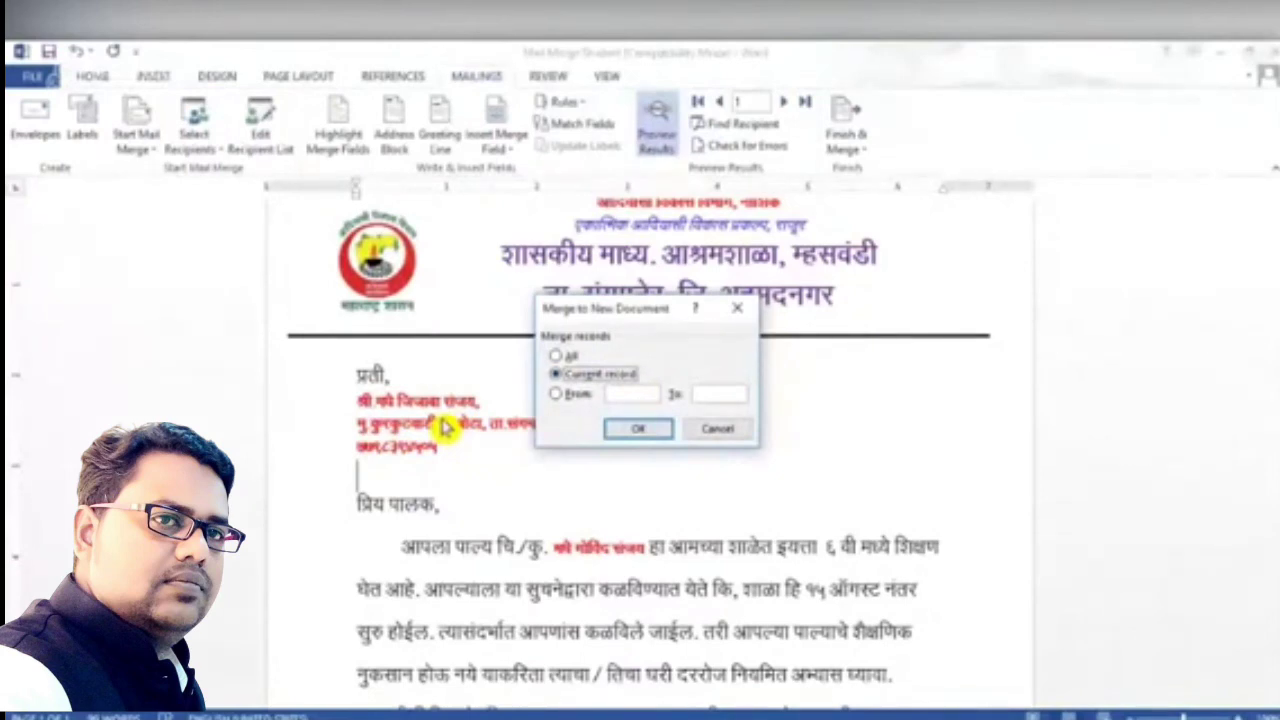
pyautogui.click(585, 398)
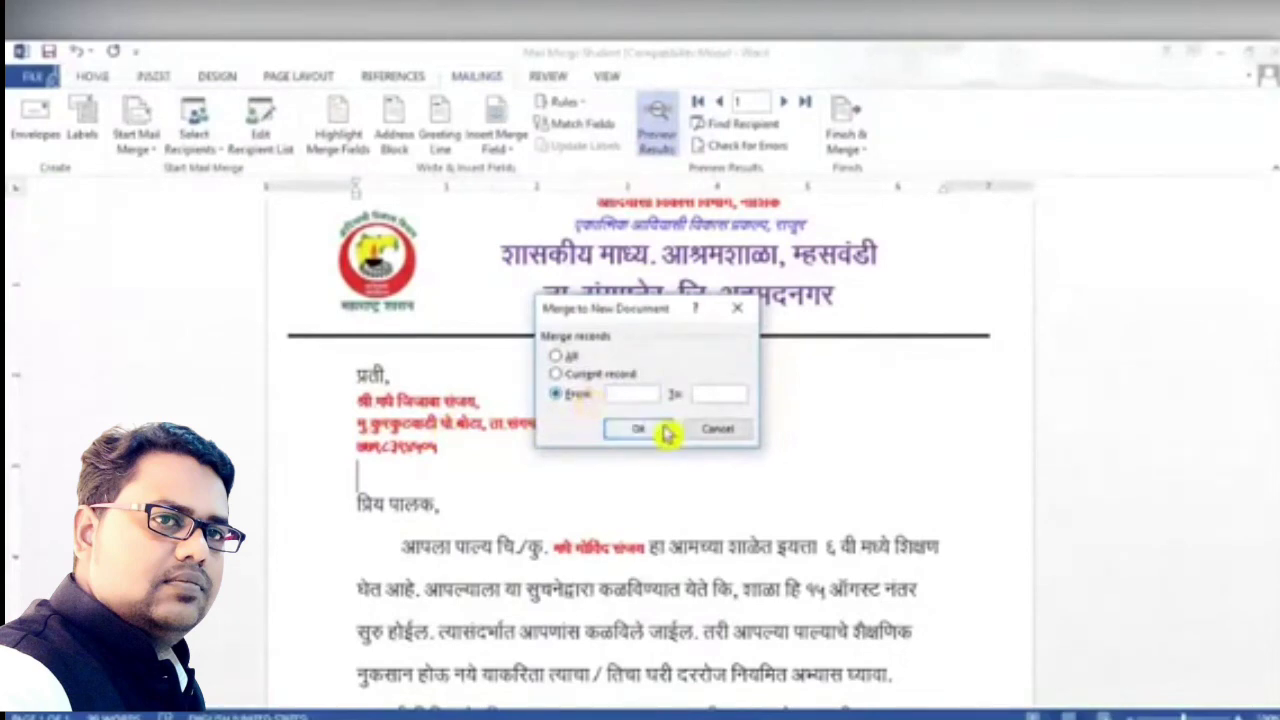
pyautogui.write('10')
pyautogui.click(712, 391)
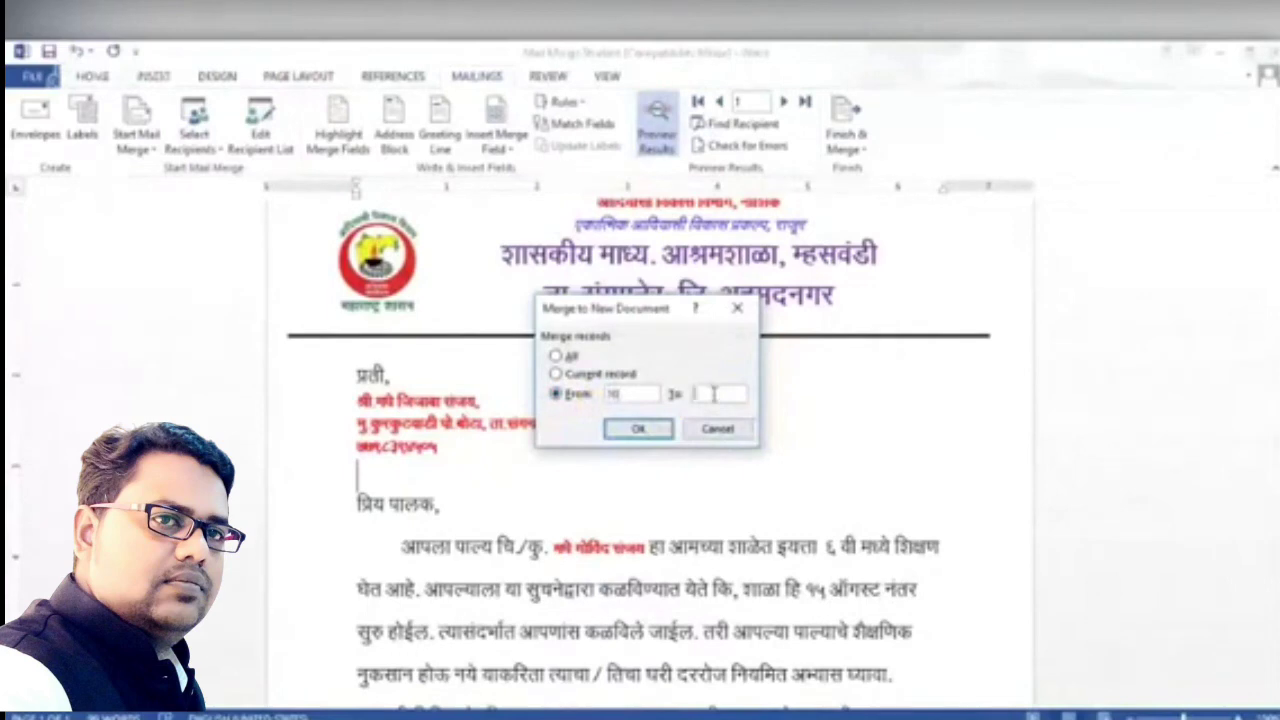
pyautogui.write('15')
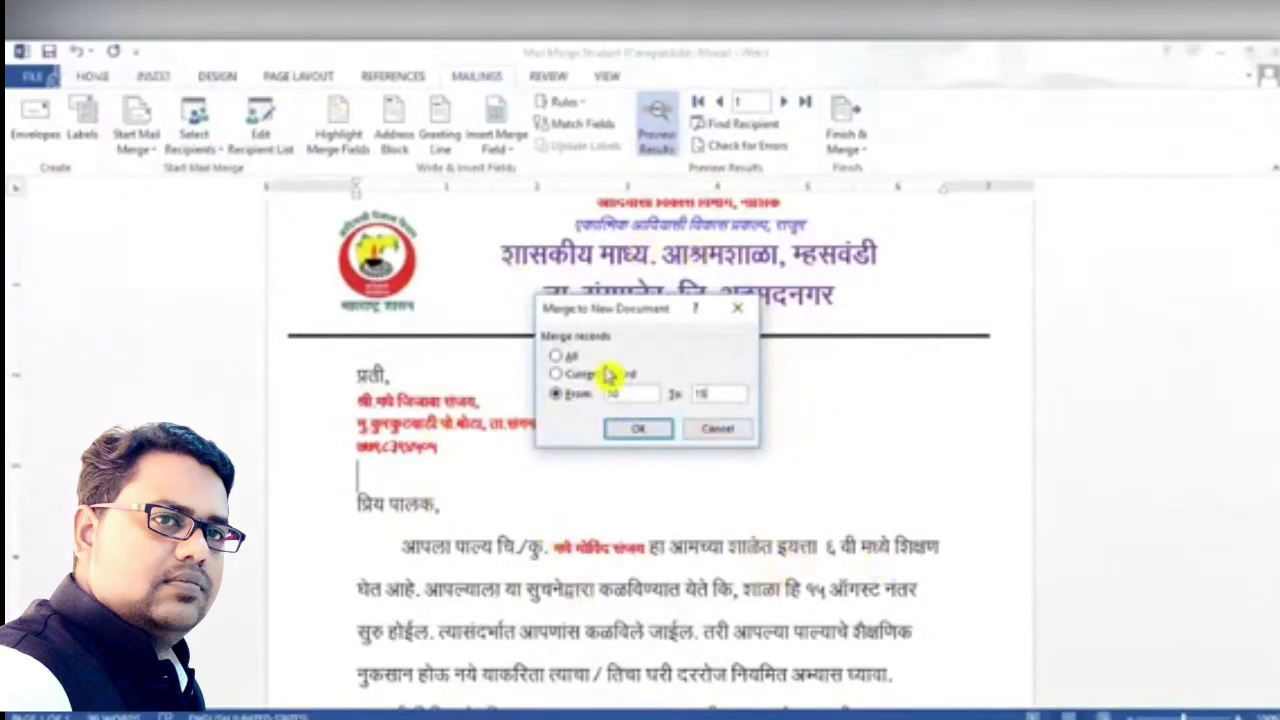
# Merge all records into a new document of individual letters.
pyautogui.click(562, 358)
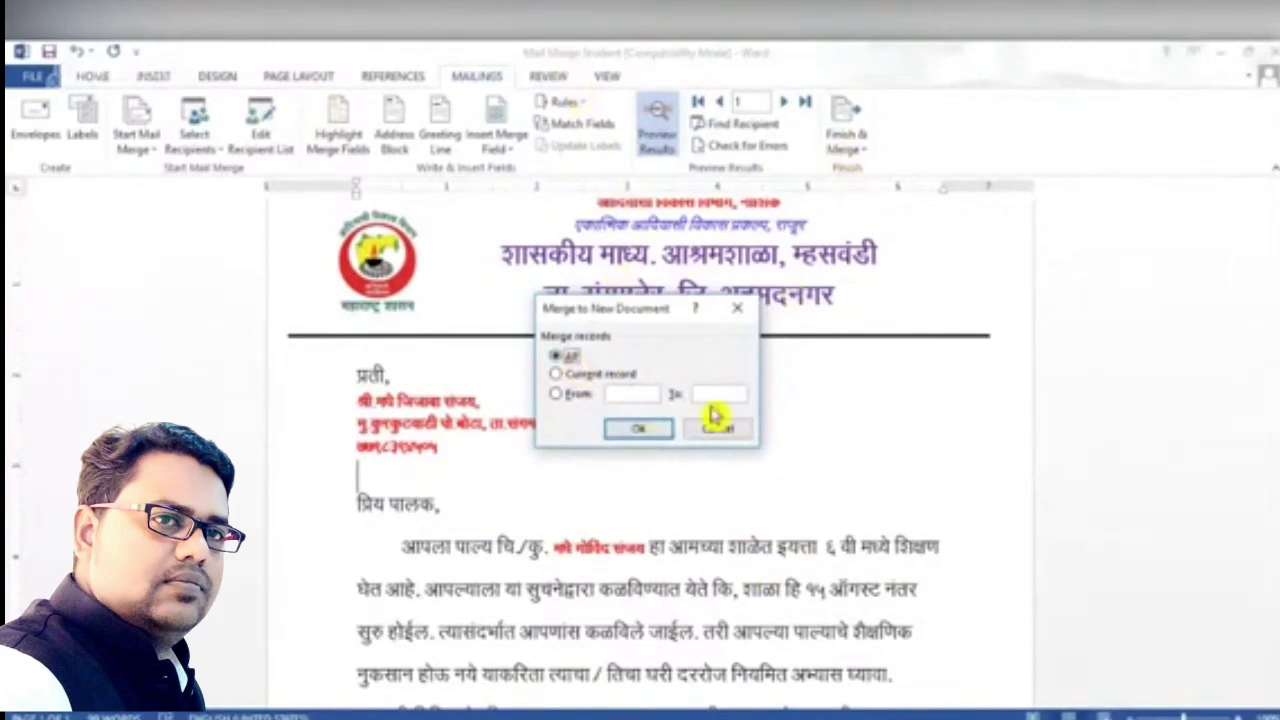
pyautogui.click(646, 433)
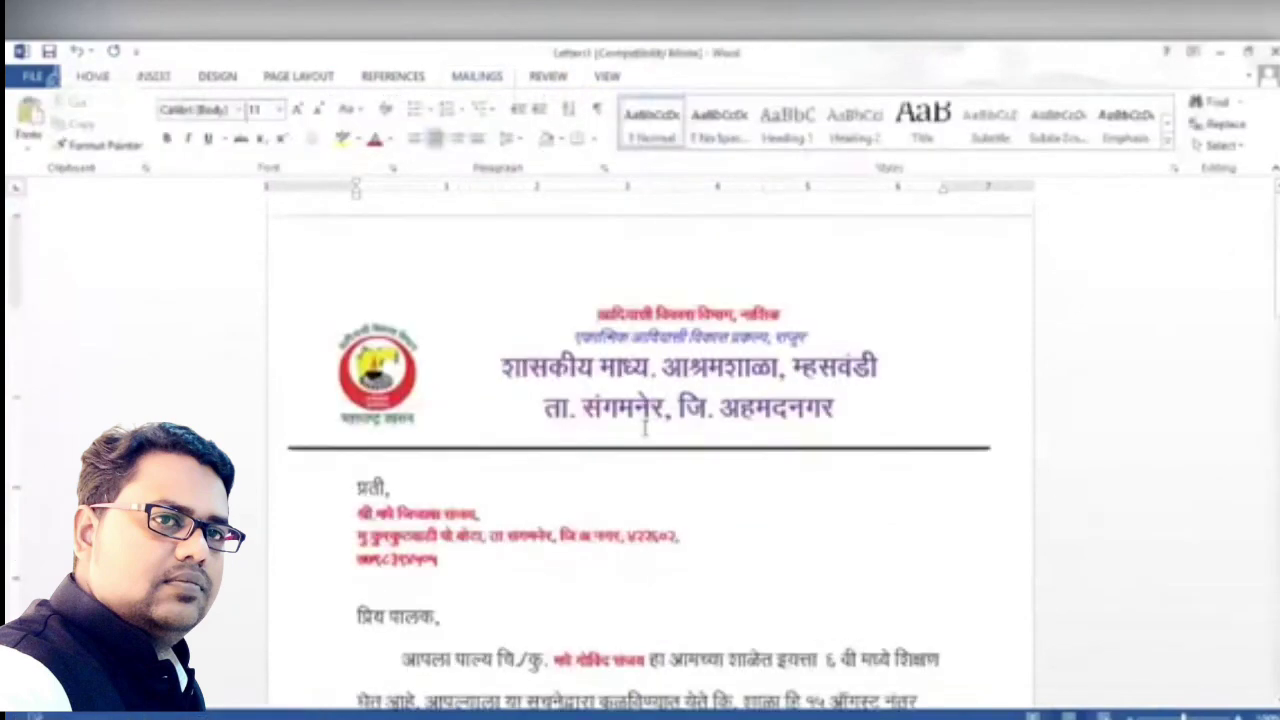